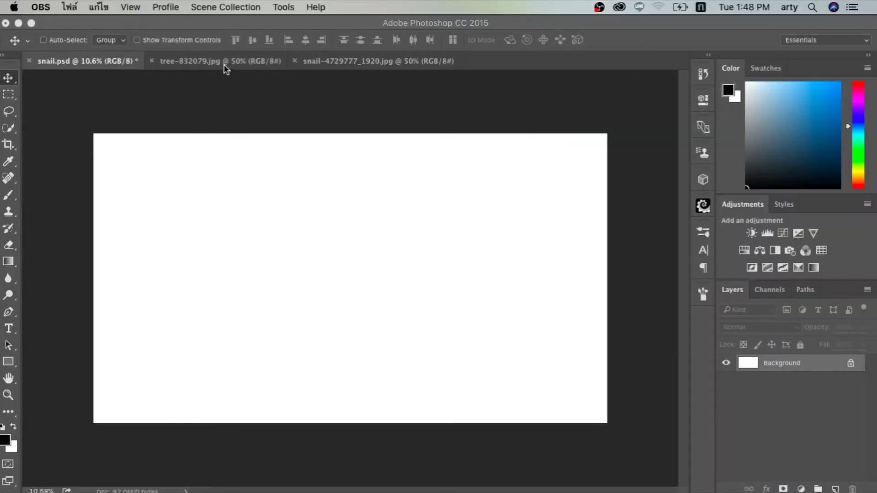
# - Switch to tree-832079.jpg and duplicate its Background as Layer 1
pyautogui.click(224, 61)
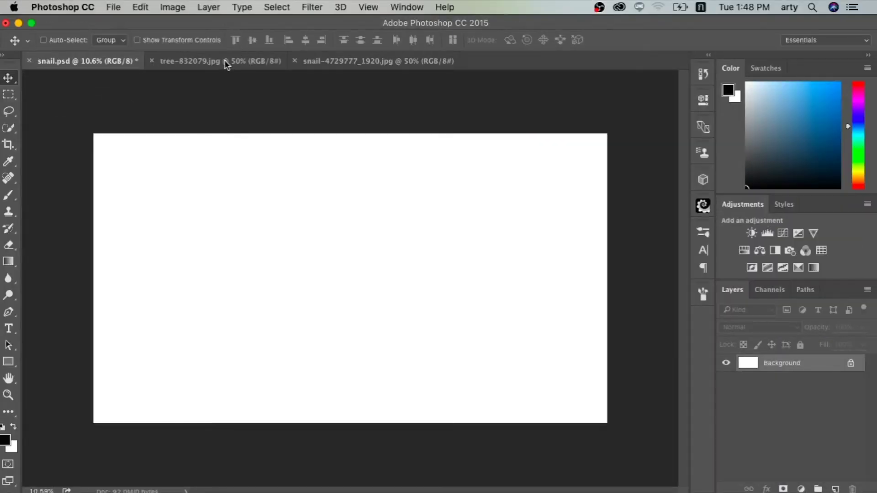
pyautogui.click(226, 60)
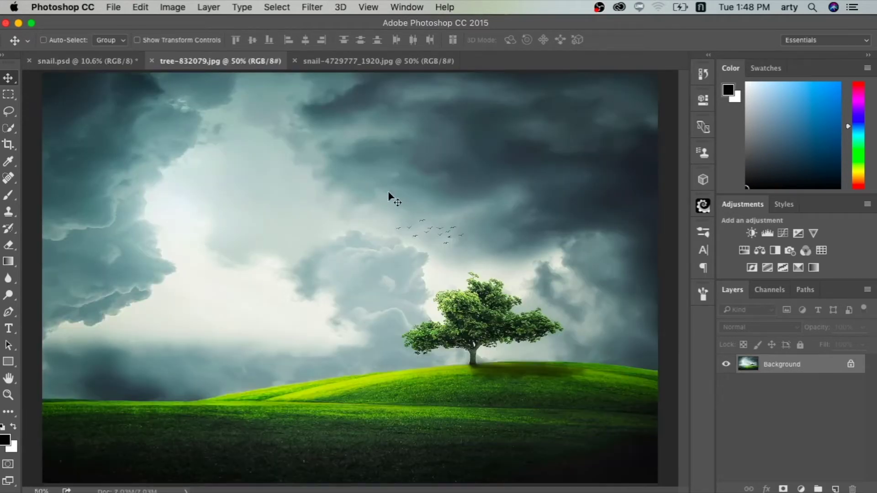
pyautogui.hotkey('ctrl', 'j')
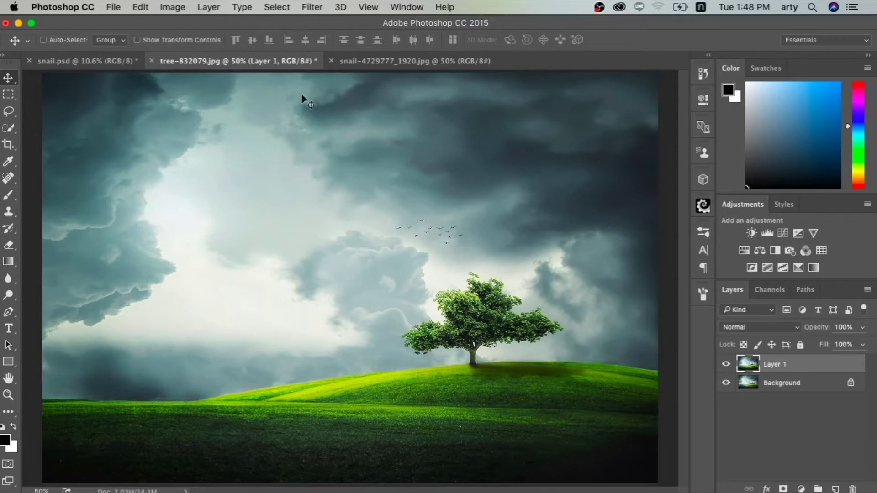
pyautogui.click(15, 79)
# - Paint out the lone tree on Layer 1 with a 200 px Spot Healing Brush
pyautogui.click(9, 180)
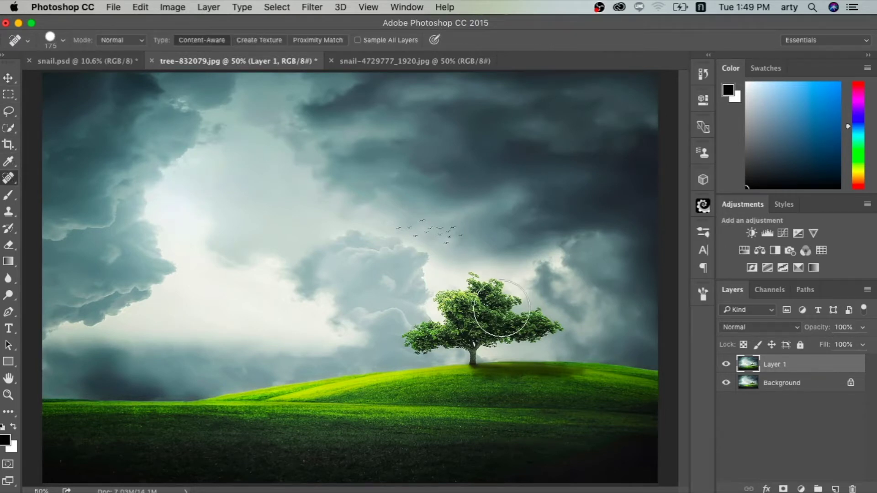
pyautogui.press(']')
pyautogui.press(']')
pyautogui.press(']')
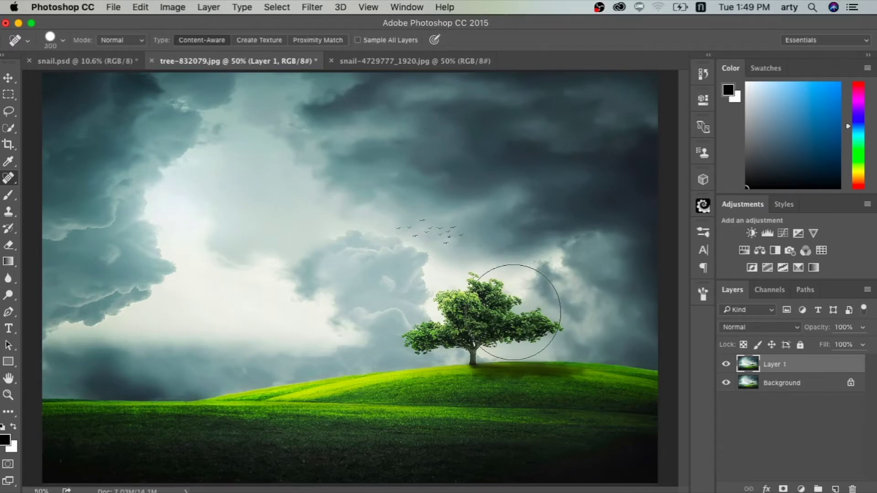
pyautogui.press('[')
pyautogui.press('[')
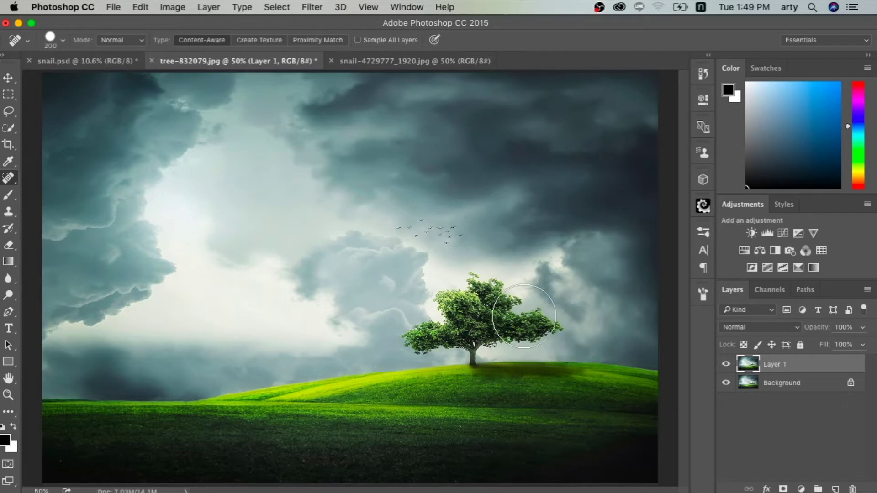
pyautogui.moveTo(544, 322)
pyautogui.mouseDown()
pyautogui.moveTo(532, 327)
pyautogui.moveTo(505, 289)
pyautogui.moveTo(484, 288)
pyautogui.moveTo(414, 341)
pyautogui.moveTo(453, 327)
pyautogui.moveTo(476, 352)
pyautogui.mouseUp()
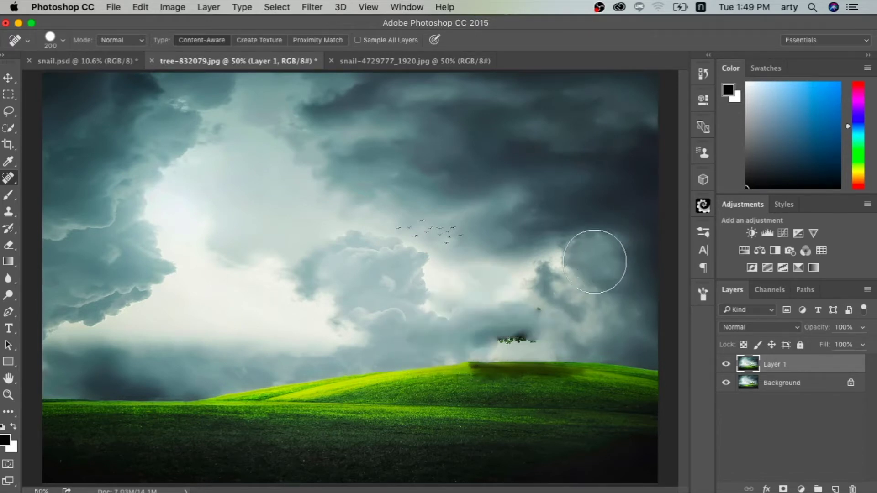
pyautogui.moveTo(532, 334)
pyautogui.mouseDown()
pyautogui.moveTo(498, 335)
pyautogui.moveTo(603, 274)
pyautogui.mouseUp()
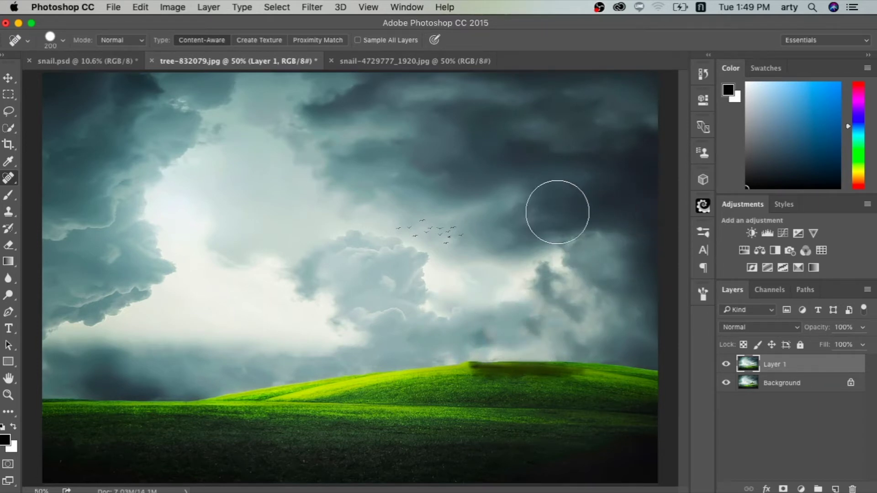
# - Zoom to 200% on the flock of birds and shrink the healing brush to 40
pyautogui.press('super+plus')
pyautogui.press('super+plus')
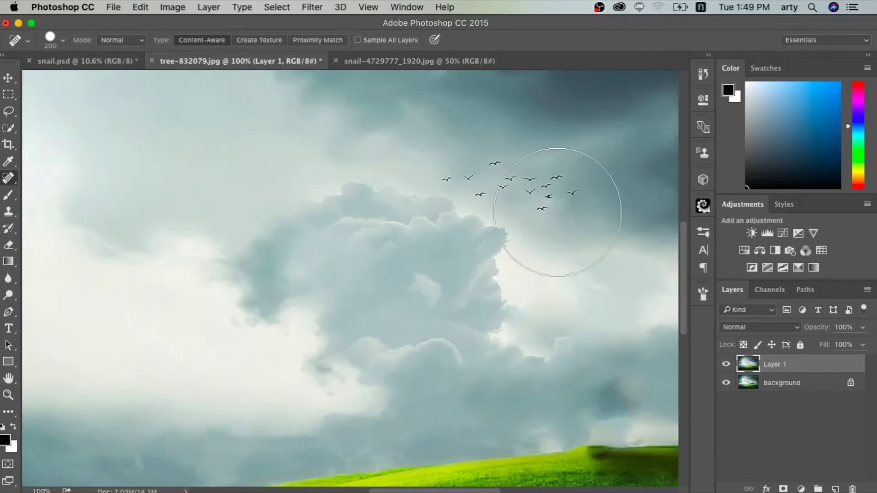
pyautogui.press('super+plus')
pyautogui.hscroll(5, 521, 224)
pyautogui.scroll(3, 521, 224)
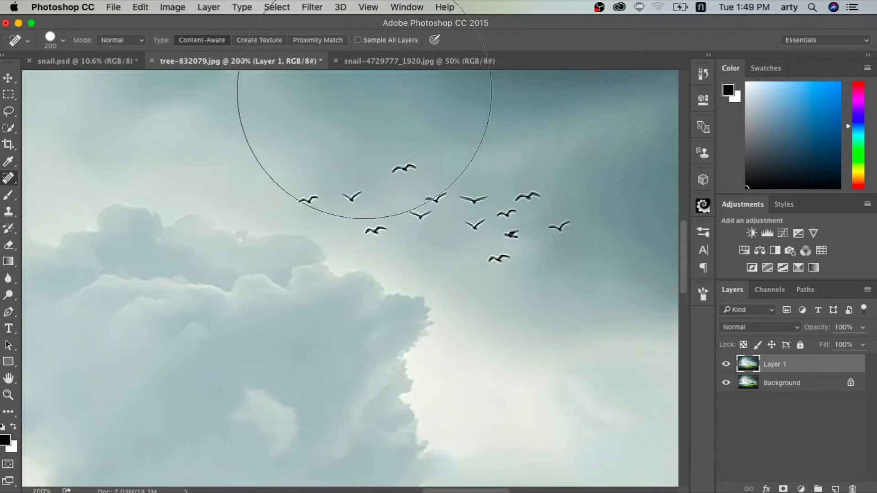
pyautogui.press('[')
pyautogui.press('[')
pyautogui.press('[')
pyautogui.press('[')
pyautogui.press('[')
pyautogui.press('[')
pyautogui.press('[')
pyautogui.press('[')
pyautogui.press('[')
pyautogui.press('[')
pyautogui.press('[')
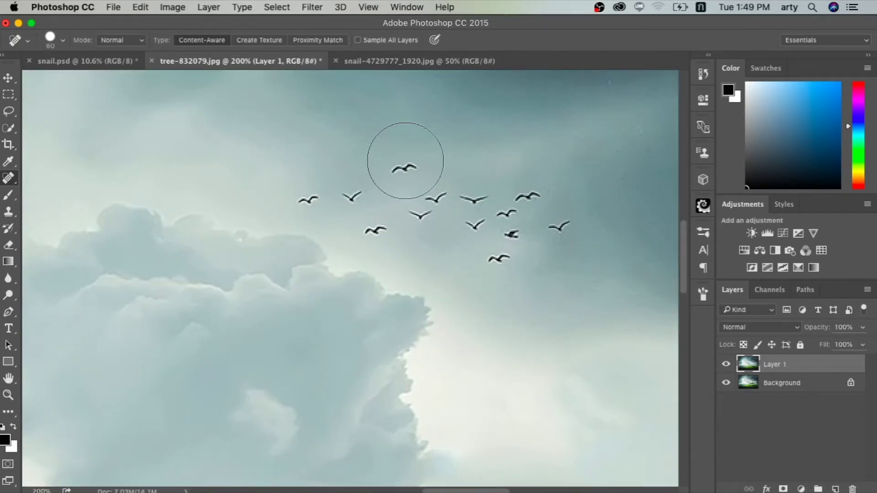
pyautogui.press('[')
pyautogui.press('[')
# - Heal every bird out of the stormy sky, then fit the image on screen
pyautogui.moveTo(395, 168); pyautogui.dragTo(413, 167)
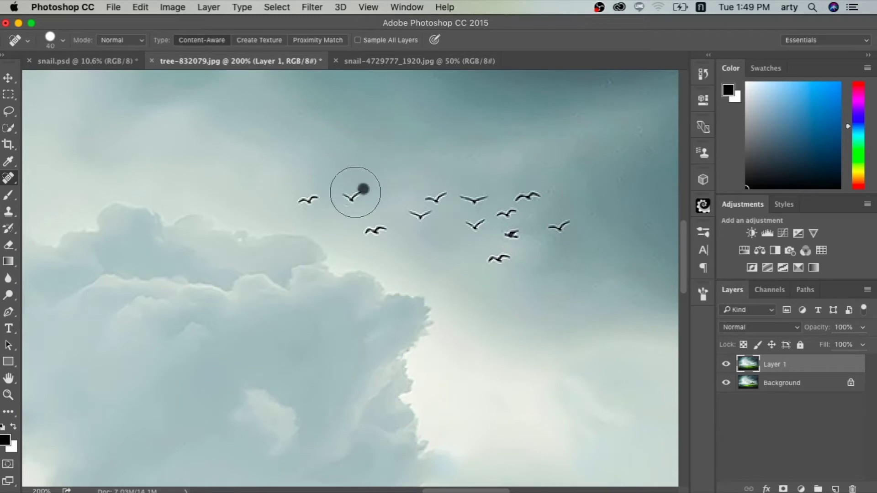
pyautogui.moveTo(359, 191); pyautogui.dragTo(302, 200)
pyautogui.moveTo(365, 233)
pyautogui.mouseDown()
pyautogui.moveTo(445, 196)
pyautogui.moveTo(536, 192)
pyautogui.mouseUp()
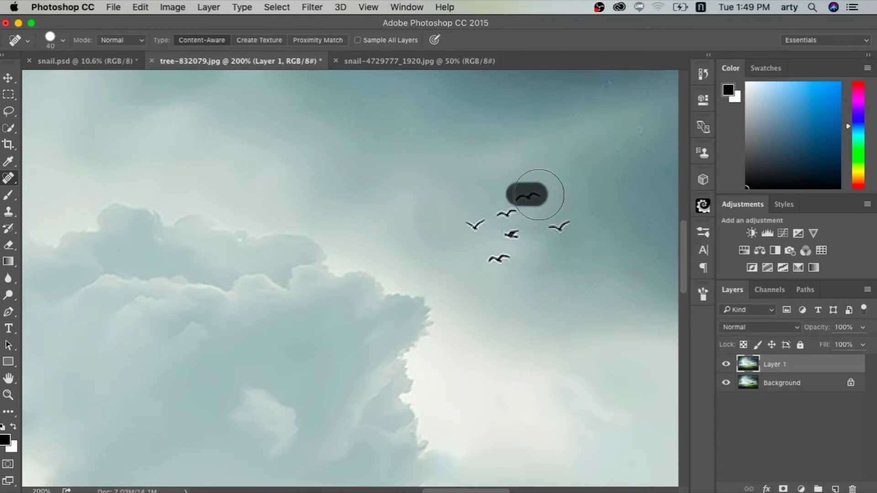
pyautogui.moveTo(498, 213)
pyautogui.mouseDown()
pyautogui.moveTo(514, 211)
pyautogui.moveTo(485, 222)
pyautogui.moveTo(521, 233)
pyautogui.mouseUp()
pyautogui.moveTo(489, 260); pyautogui.dragTo(503, 256)
pyautogui.moveTo(549, 227); pyautogui.dragTo(569, 224)
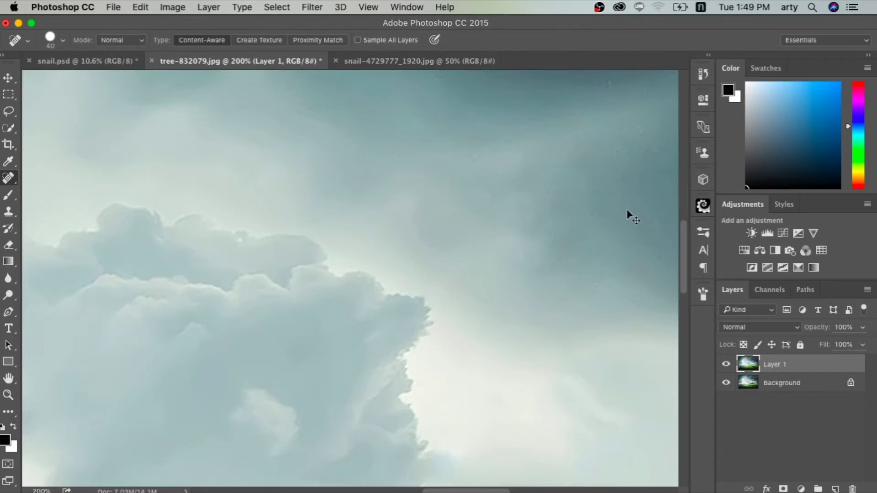
pyautogui.press('super+0')
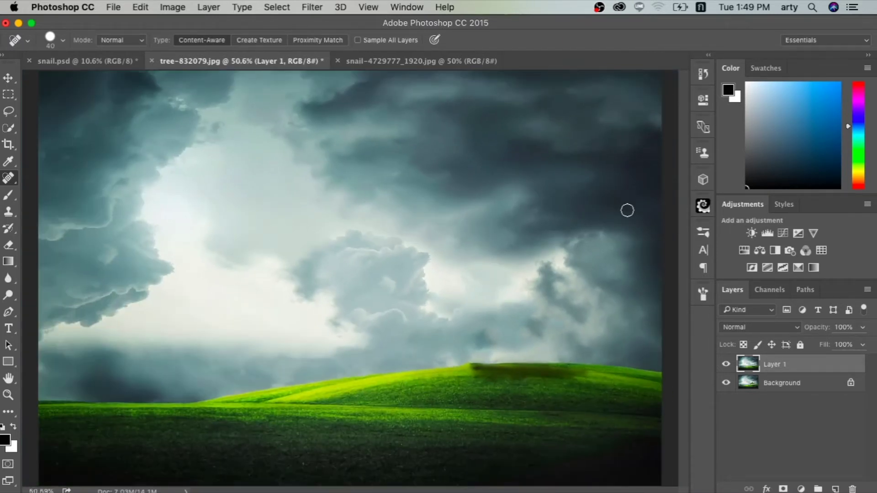
# - Drag the treeless meadow Layer 1 from the tree image into snail.psd
pyautogui.click(8, 79)
pyautogui.moveTo(370, 413)
pyautogui.mouseDown()
pyautogui.moveTo(353, 315)
pyautogui.moveTo(201, 237)
pyautogui.moveTo(114, 66)
pyautogui.mouseUp()
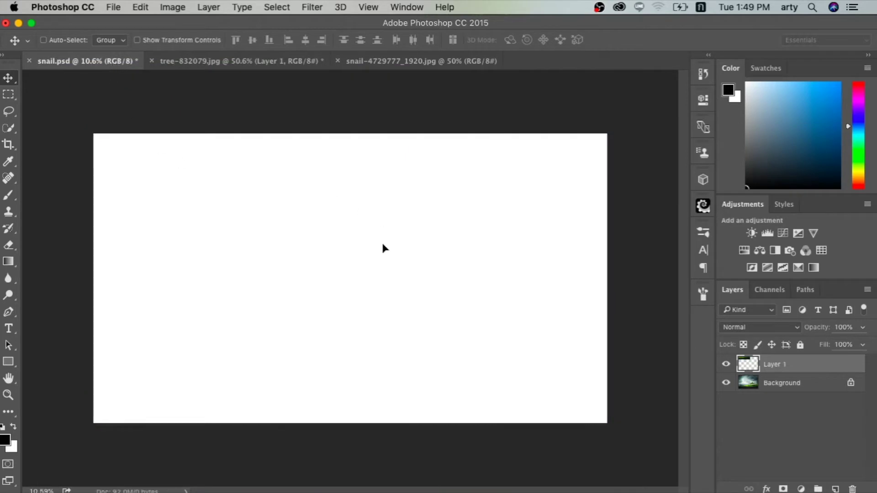
pyautogui.moveTo(360, 207); pyautogui.dragTo(382, 240)
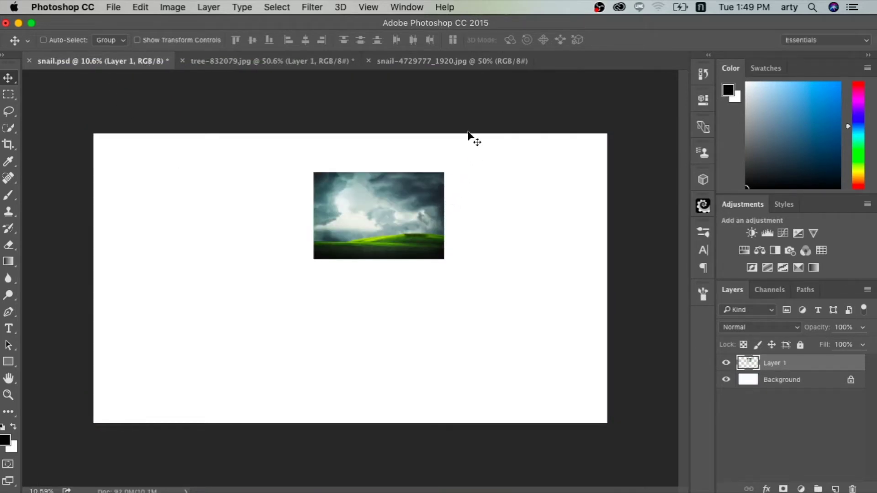
# - Free-transform the meadow layer up to about 204% so it roughly covers the canvas
pyautogui.press('super+t')
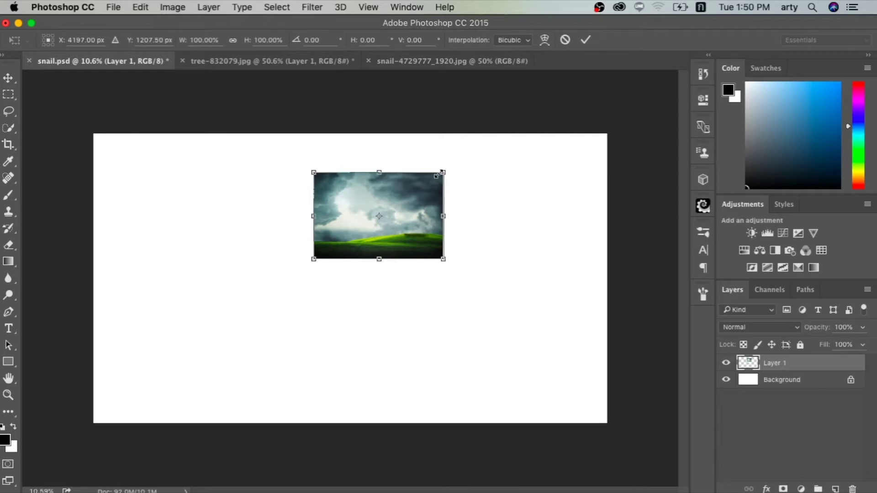
pyautogui.moveTo(442, 172); pyautogui.dragTo(580, 81)
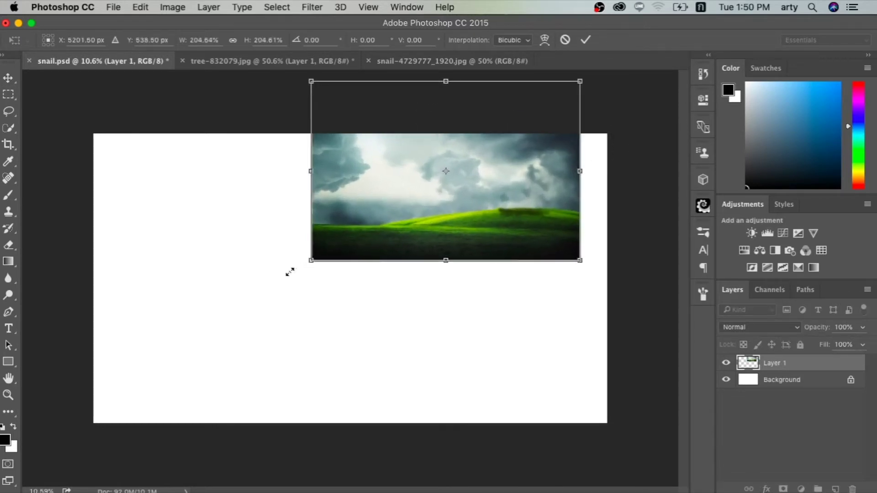
pyautogui.moveTo(290, 273); pyautogui.dragTo(46, 361)
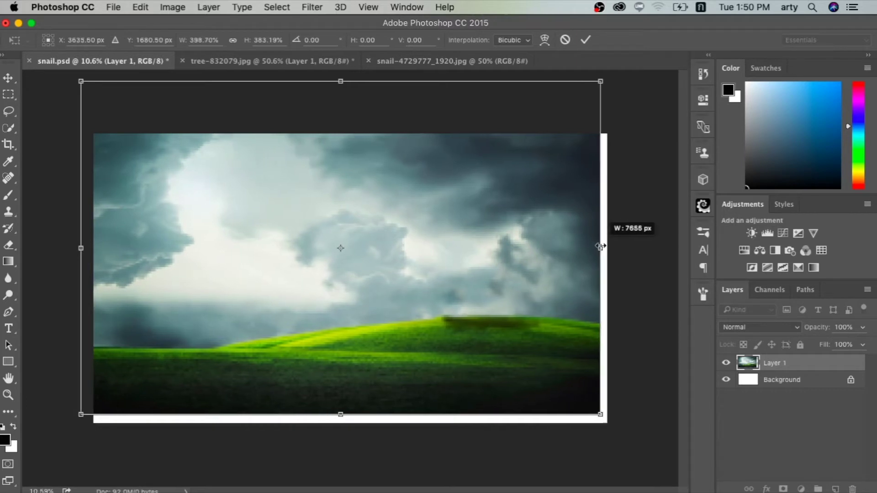
pyautogui.moveTo(583, 245); pyautogui.dragTo(607, 247)
pyautogui.moveTo(505, 275)
pyautogui.mouseDown()
pyautogui.moveTo(505, 292)
pyautogui.moveTo(506, 281)
pyautogui.mouseUp()
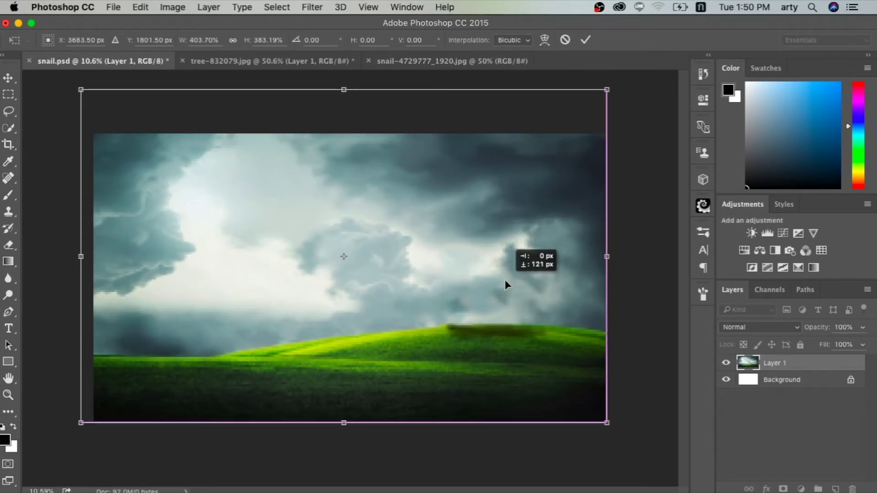
pyautogui.moveTo(505, 281); pyautogui.dragTo(505, 282)
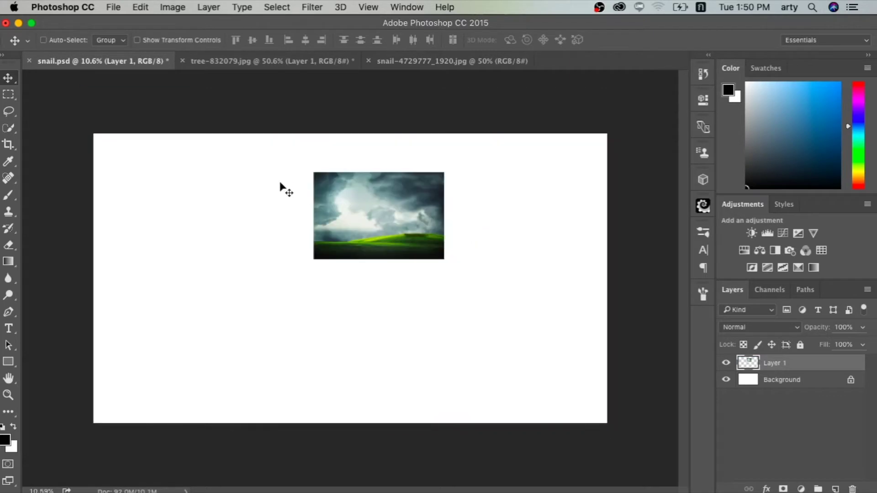
# - Re-transform the meadow, adjusting its corner, top, left and right edges to fill the canvas
pyautogui.hotkey('ctrl', 't')
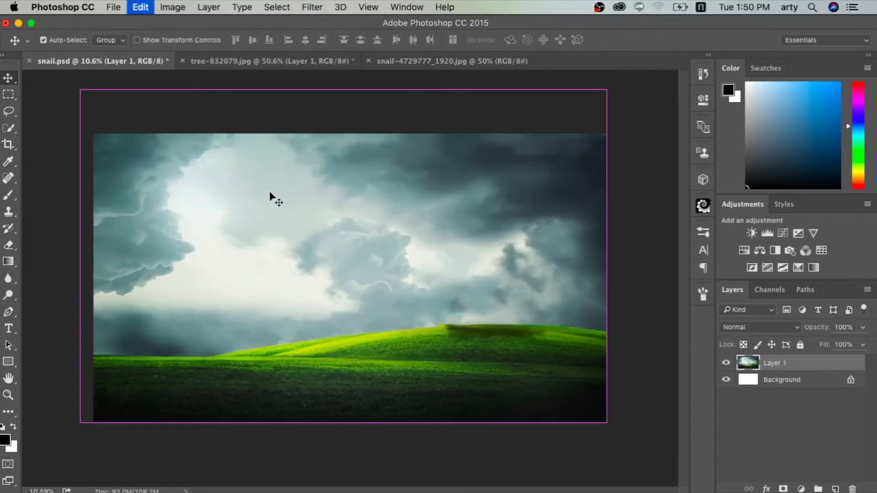
pyautogui.moveTo(81, 89); pyautogui.dragTo(93, 98)
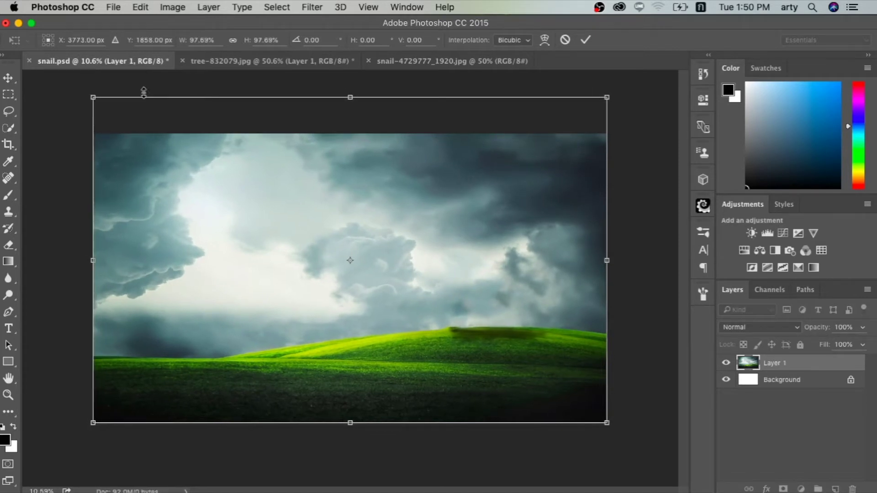
pyautogui.moveTo(353, 95); pyautogui.dragTo(354, 112)
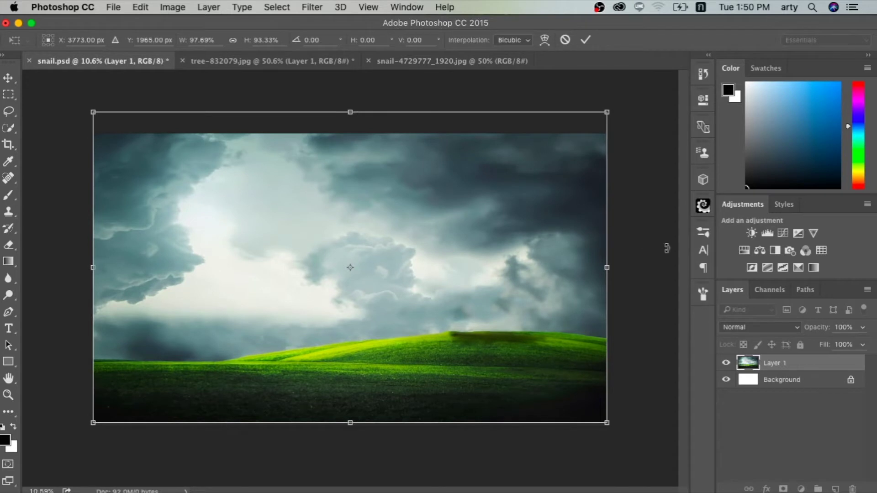
pyautogui.moveTo(608, 267); pyautogui.dragTo(617, 267)
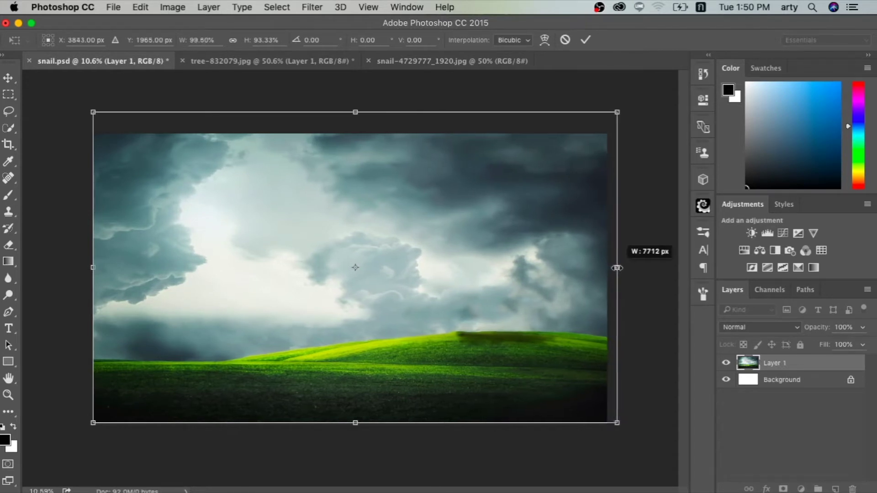
pyautogui.moveTo(93, 268); pyautogui.dragTo(84, 267)
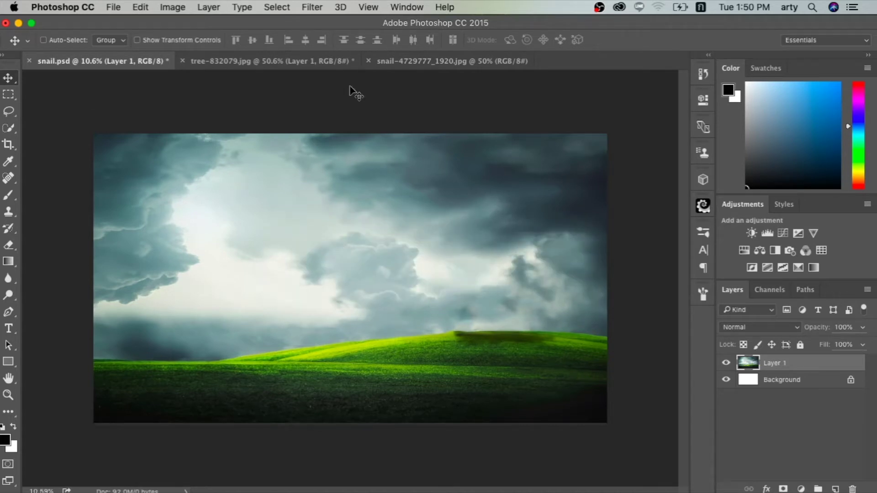
# - Hide and delete Layer 1 in the tree image, then switch to snail-4729777_1920.jpg
pyautogui.click(277, 57)
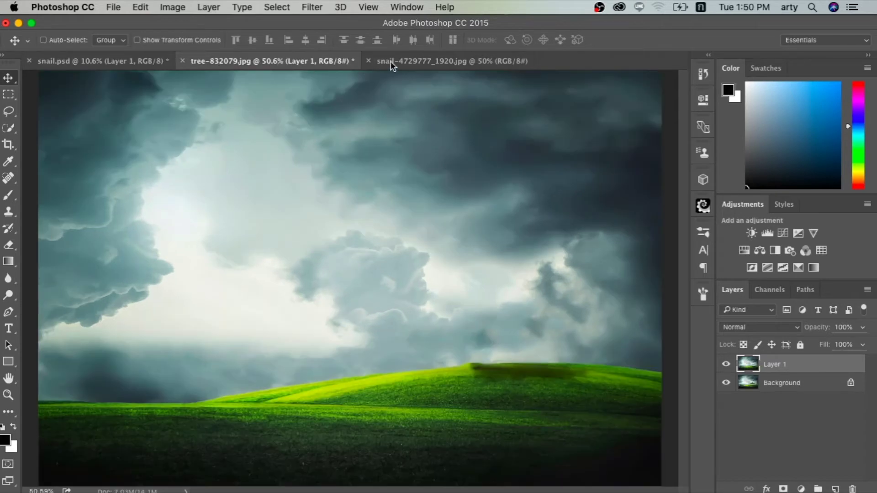
pyautogui.click(726, 365)
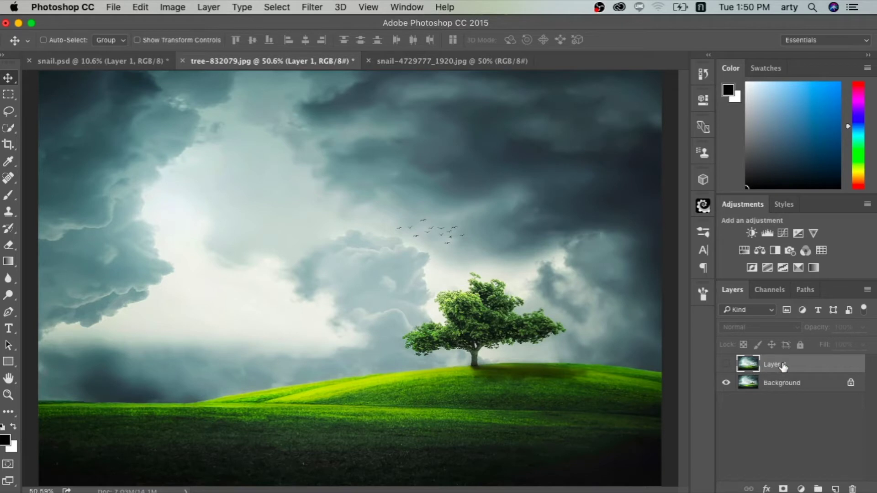
pyautogui.press('Delete')
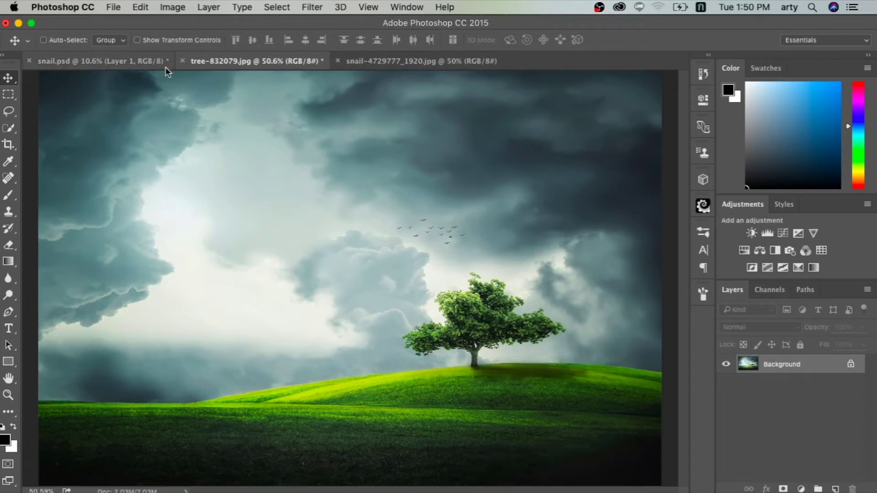
pyautogui.click(373, 59)
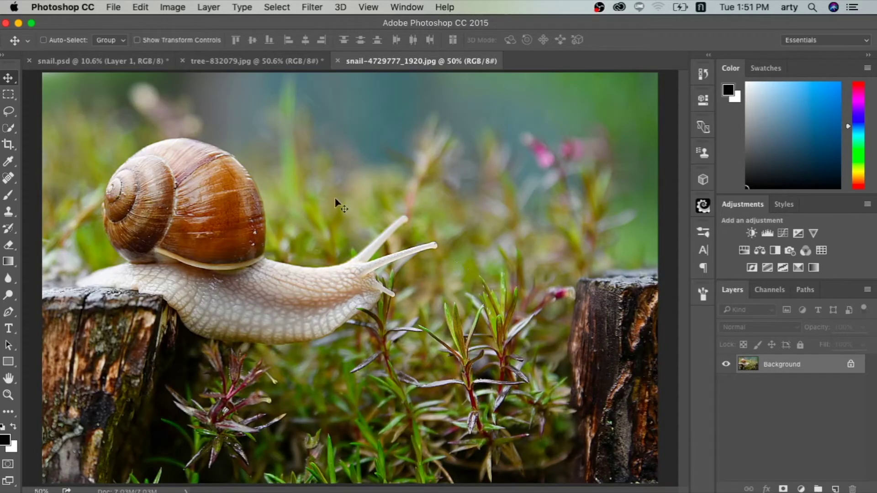
# - With the Pen tool in Shape mode at 200% zoom, anchor the outline at the stump's left edge
pyautogui.click(9, 314)
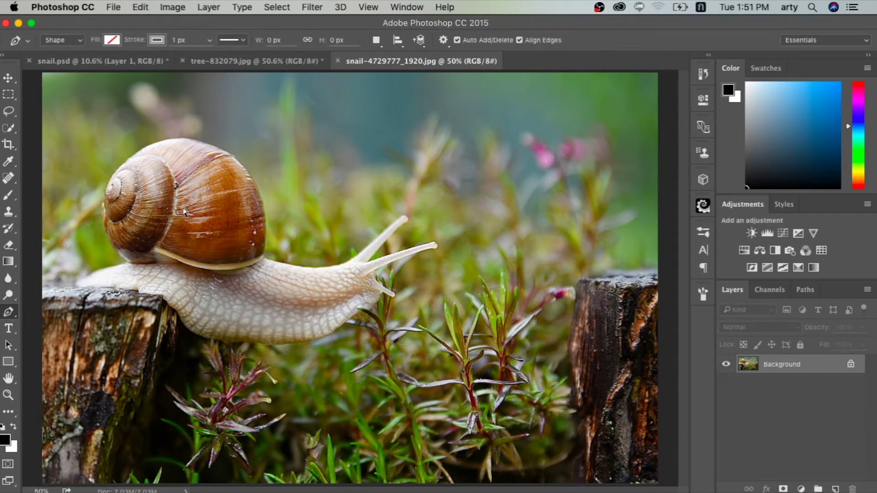
pyautogui.press('super+plus')
pyautogui.press('super+plus')
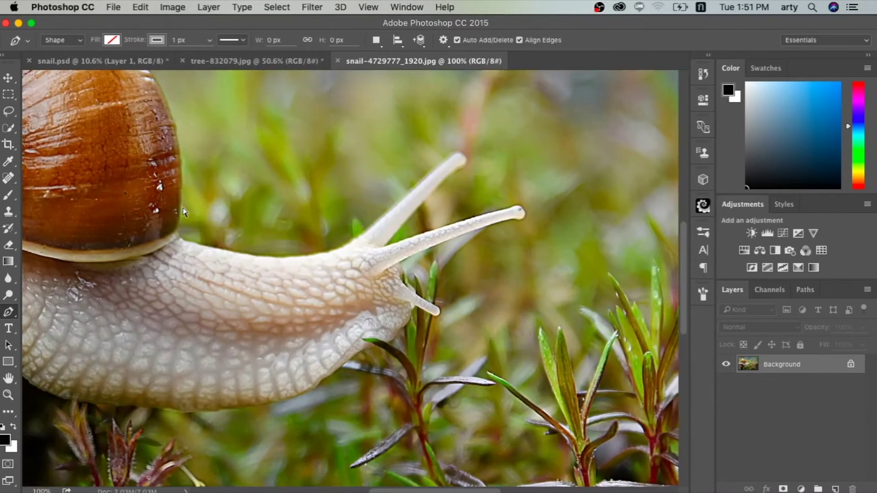
pyautogui.press('super+plus')
pyautogui.hscroll(-10, 185, 213)
pyautogui.hscroll(-5, 185, 214)
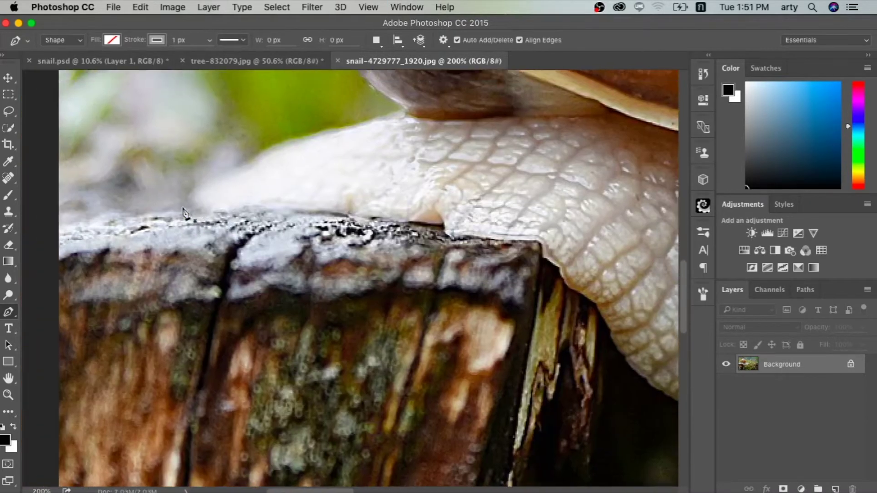
pyautogui.hscroll(-3, 185, 213)
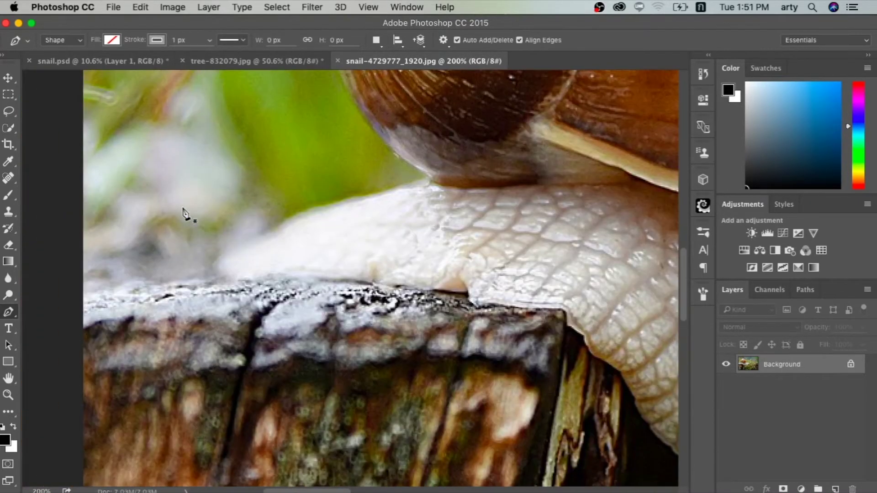
pyautogui.click(69, 309)
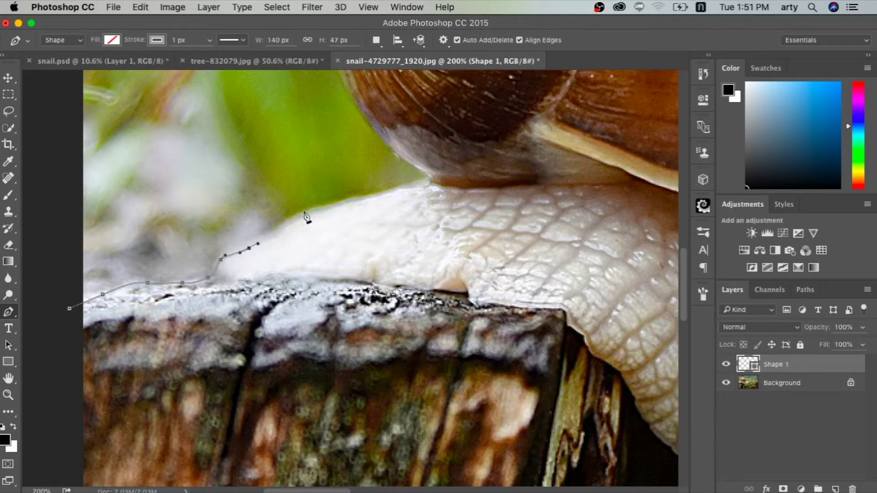
pyautogui.scroll(5, 232, 187)
pyautogui.hscroll(4, 232, 187)
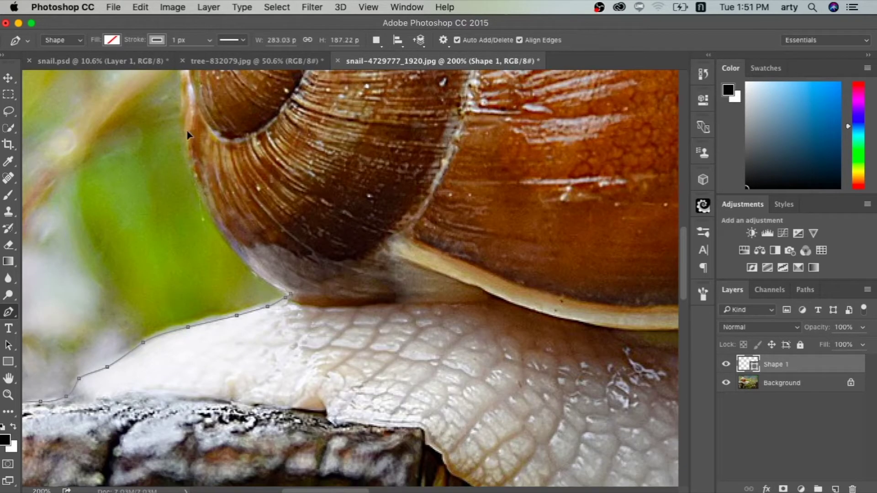
pyautogui.scroll(5, 185, 361)
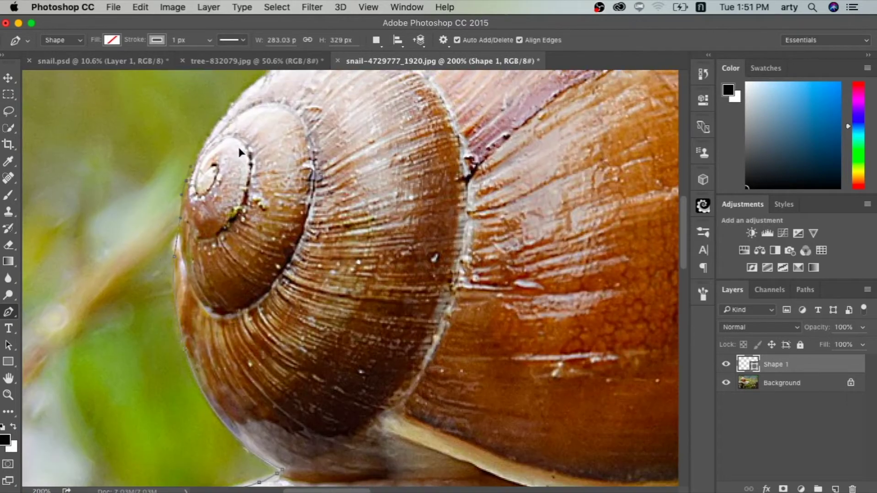
pyautogui.scroll(3, 274, 156)
pyautogui.hscroll(2, 274, 157)
pyautogui.hscroll(3, 365, 206)
pyautogui.scroll(2, 364, 206)
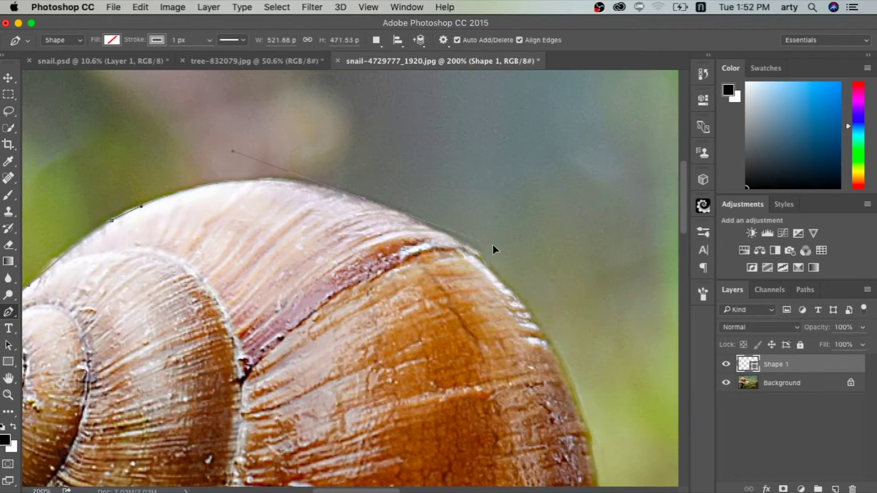
# - Trace the path along the shell's edge, the neck and around the upper tentacle
pyautogui.click(427, 219)
pyautogui.scroll(-3, 485, 287)
pyautogui.hscroll(3, 485, 287)
pyautogui.scroll(-3, 504, 349)
pyautogui.click(516, 382)
pyautogui.scroll(-3, 517, 382)
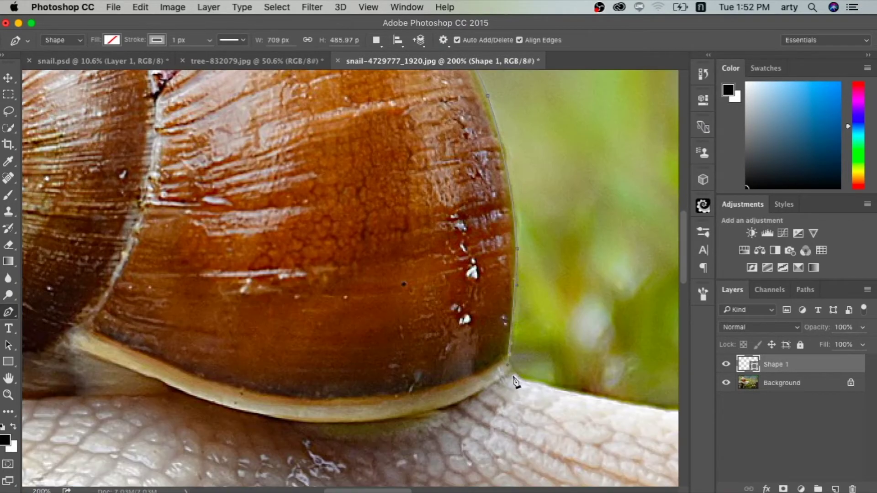
pyautogui.click(514, 377)
pyautogui.hscroll(5, 514, 377)
pyautogui.hscroll(5, 414, 345)
pyautogui.click(412, 338)
pyautogui.click(464, 293)
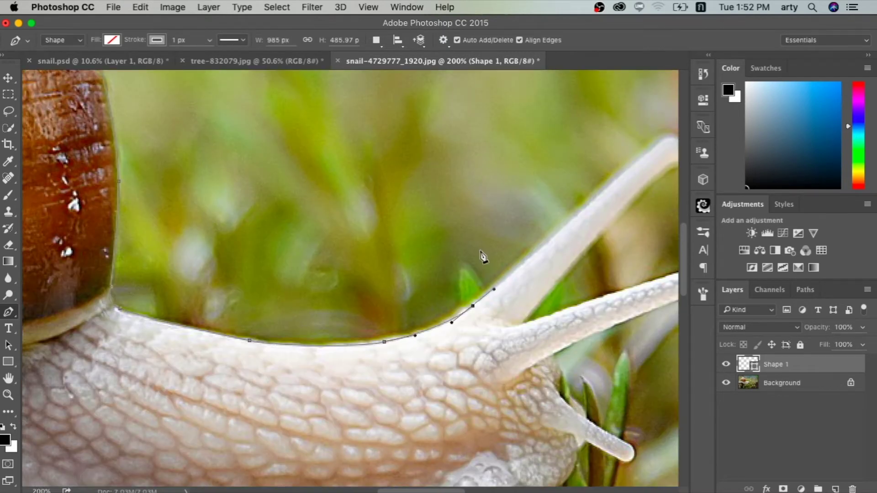
pyautogui.scroll(2, 482, 254)
pyautogui.click(403, 201)
pyautogui.click(450, 169)
pyautogui.scroll(-3, 441, 201)
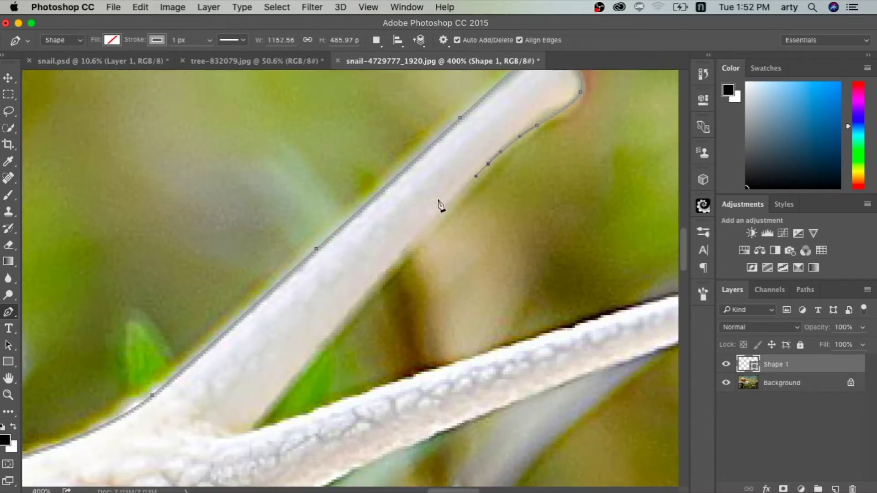
pyautogui.click(386, 276)
pyautogui.click(299, 376)
pyautogui.click(258, 430)
pyautogui.scroll(-3, 292, 338)
# - Trace around the second tentacle and the small lower tentacle along the body edge
pyautogui.click(358, 305)
pyautogui.hscroll(5, 372, 307)
pyautogui.scroll(2, 372, 307)
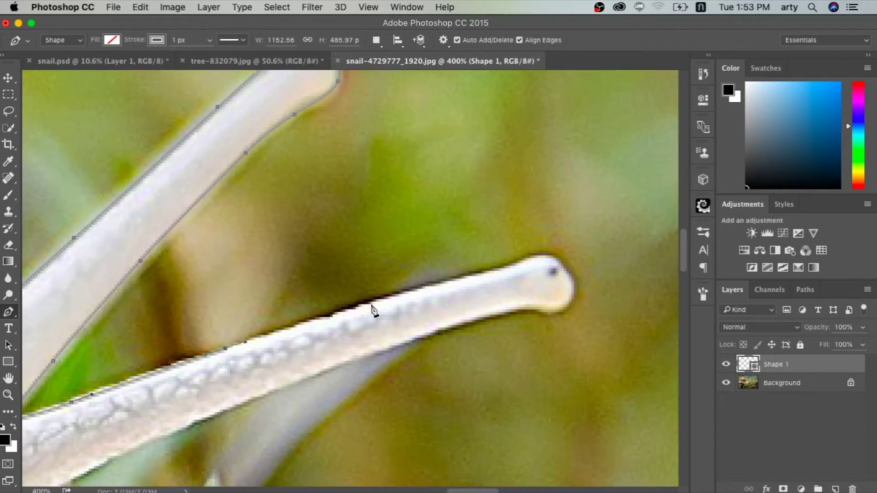
pyautogui.click(551, 252)
pyautogui.click(572, 286)
pyautogui.click(450, 323)
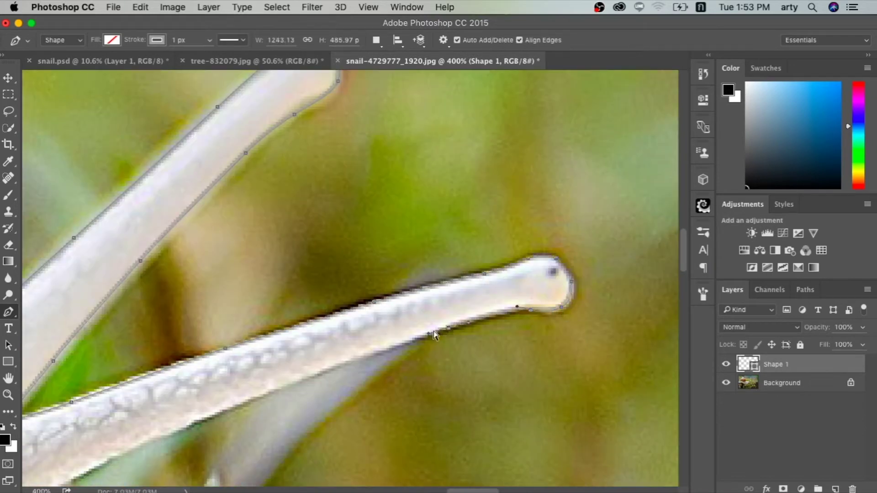
pyautogui.click(345, 358)
pyautogui.hscroll(-5, 345, 358)
pyautogui.scroll(-2, 346, 358)
pyautogui.click(354, 340)
pyautogui.scroll(-5, 273, 388)
pyautogui.click(247, 299)
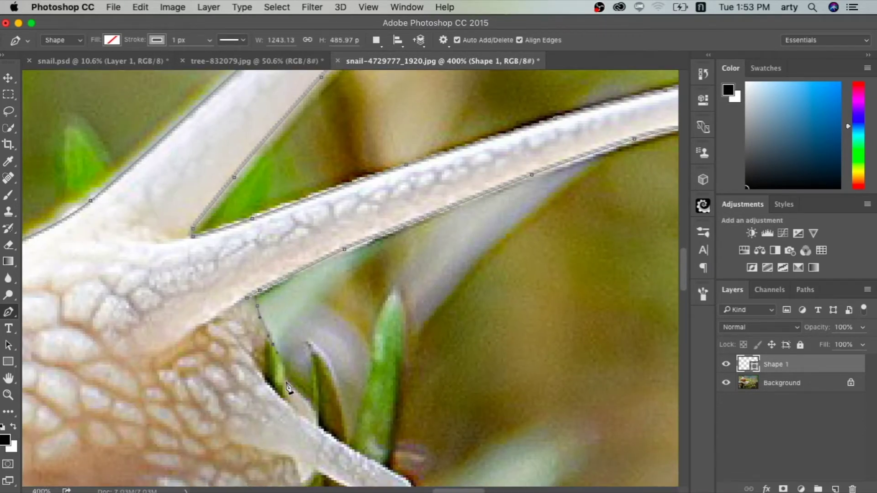
pyautogui.click(315, 424)
pyautogui.scroll(-5, 306, 341)
pyautogui.hscroll(1, 305, 340)
pyautogui.click(299, 376)
pyautogui.click(274, 408)
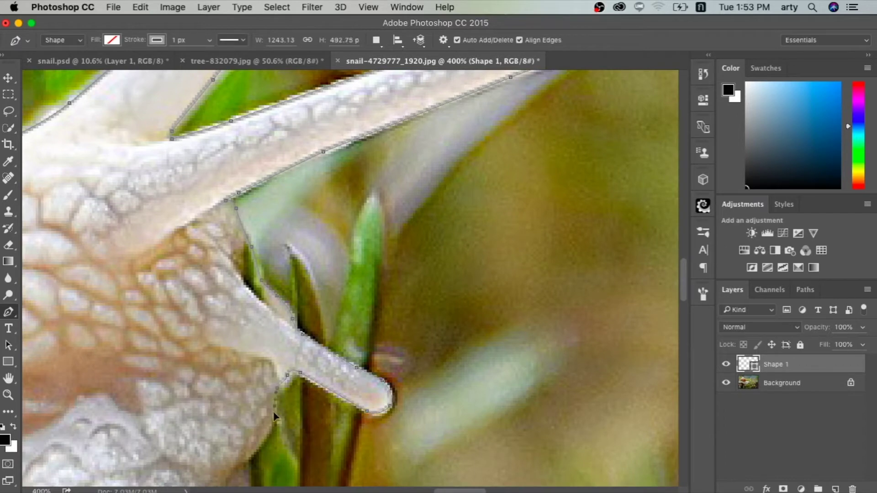
pyautogui.scroll(-6, 274, 409)
pyautogui.click(300, 322)
pyautogui.click(235, 387)
pyautogui.click(171, 407)
# - Trace the snail's underside and the stump, closing the path at its first point
pyautogui.moveTo(185, 372); pyautogui.dragTo(317, 298)
pyautogui.click(284, 310)
pyautogui.click(209, 313)
pyautogui.moveTo(209, 314); pyautogui.dragTo(261, 278)
pyautogui.press('super+minus')
pyautogui.press('super+minus')
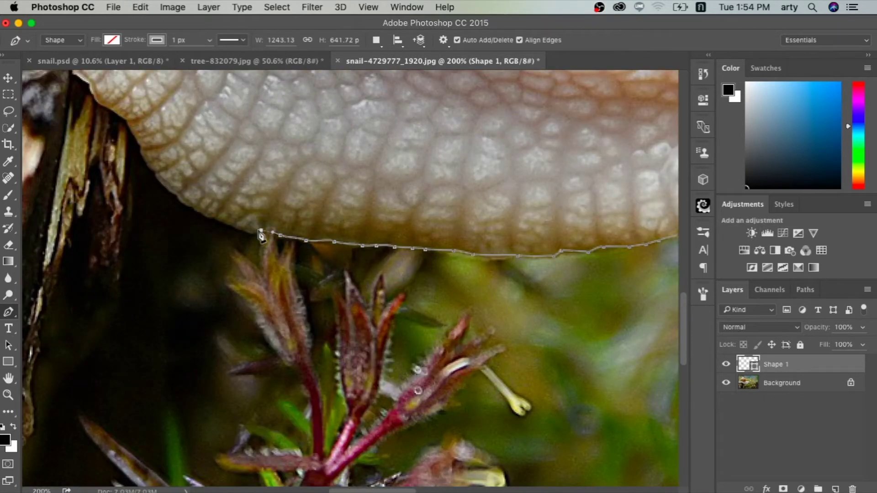
pyautogui.press('super+minus')
pyautogui.press('super+minus')
pyautogui.click(291, 295)
pyautogui.click(273, 380)
pyautogui.click(257, 457)
pyautogui.click(77, 467)
pyautogui.click(63, 385)
pyautogui.click(76, 214)
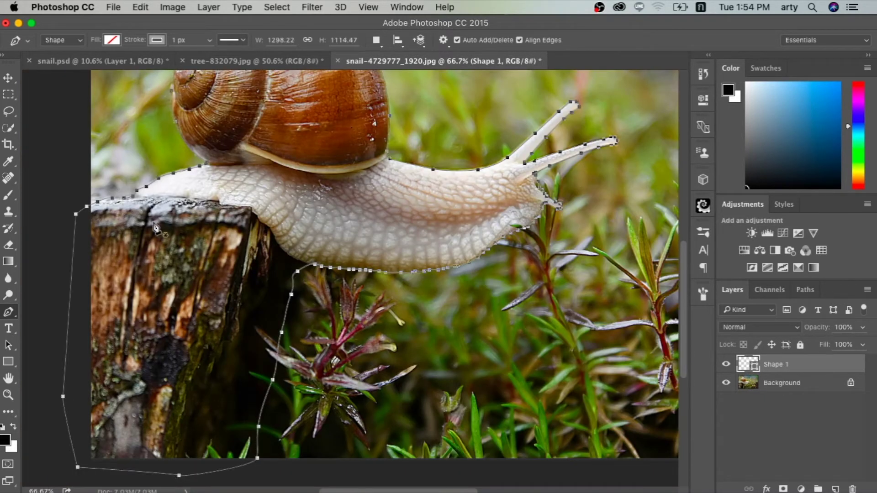
# - Duplicate the Background photo layer as Background copy
pyautogui.rightClick(182, 249)
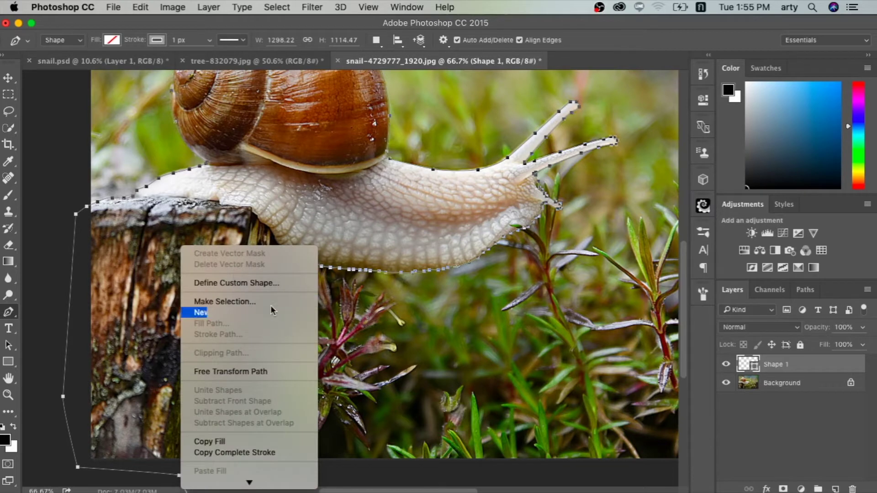
pyautogui.click(410, 221)
pyautogui.click(754, 384)
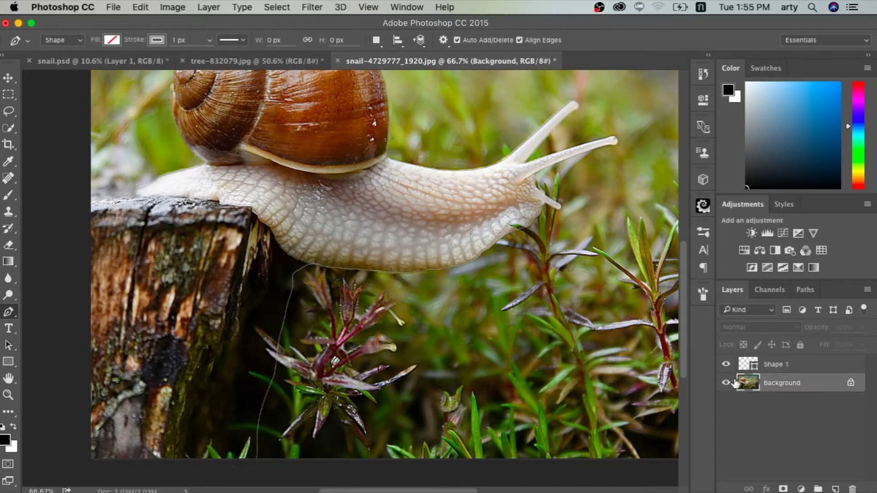
pyautogui.hotkey('ctrl', 'j')
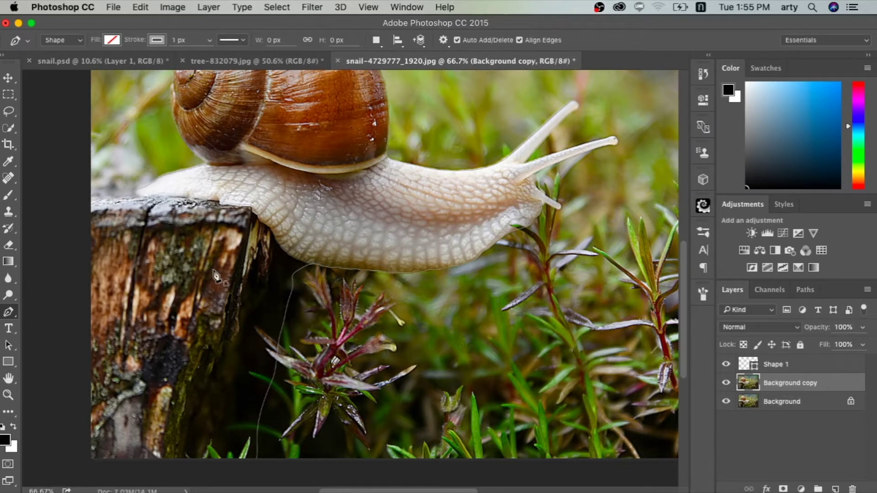
# - Turn the Shape 1 path into a selection and mask Background copy with it
pyautogui.click(749, 365)
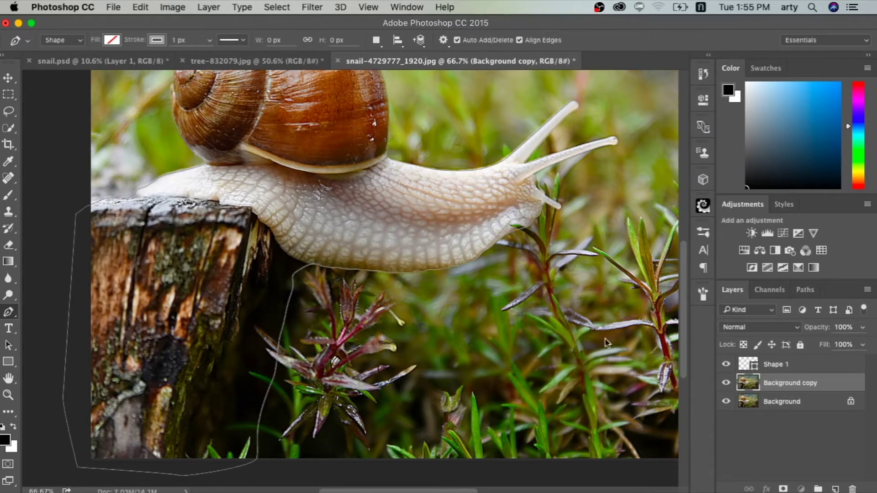
pyautogui.rightClick(167, 273)
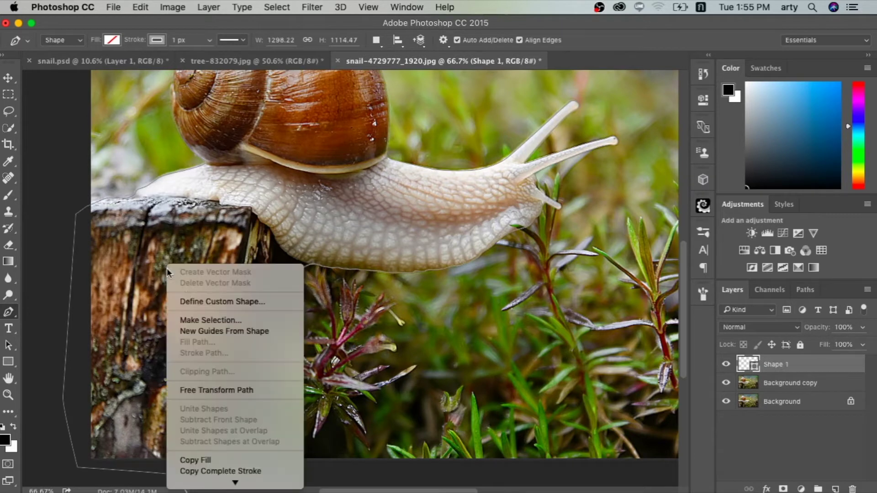
pyautogui.click(193, 321)
pyautogui.press('Return')
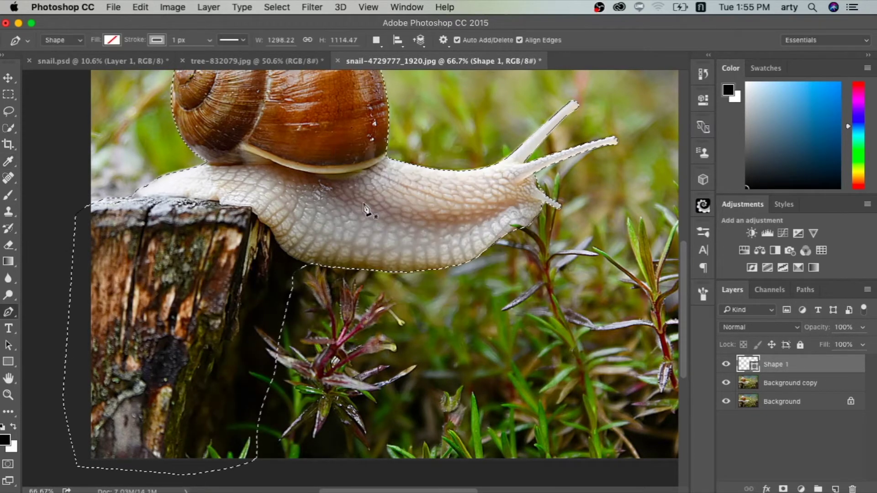
pyautogui.click(752, 383)
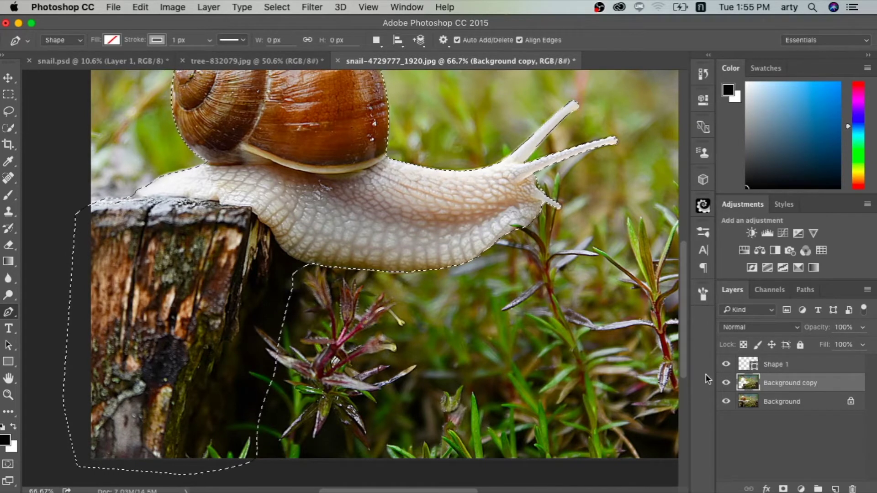
pyautogui.click(783, 489)
# - Delete the Shape 1 layer and hide the original Background layer
pyautogui.doubleClick(773, 365)
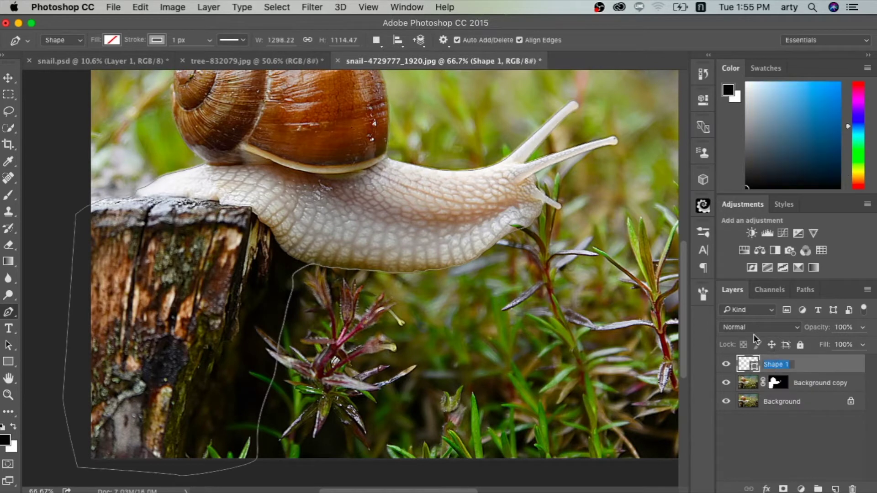
pyautogui.press('BackSpace')
pyautogui.press('Escape')
pyautogui.press('BackSpace')
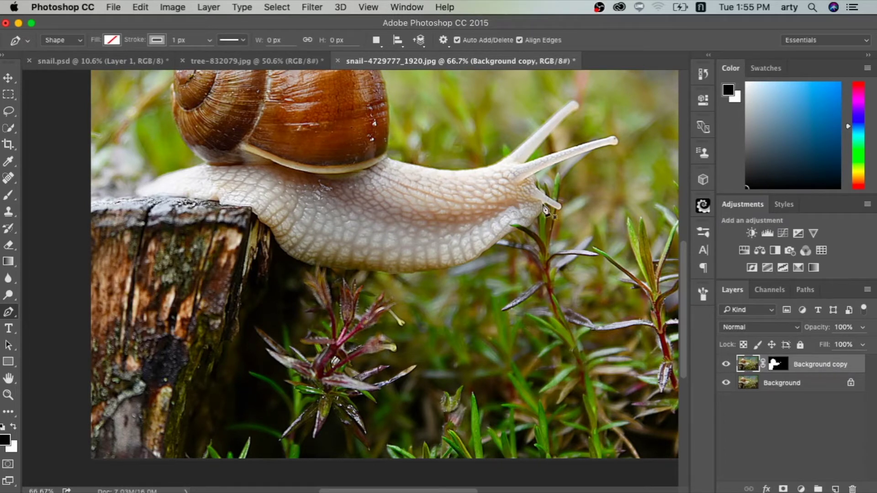
pyautogui.click(726, 382)
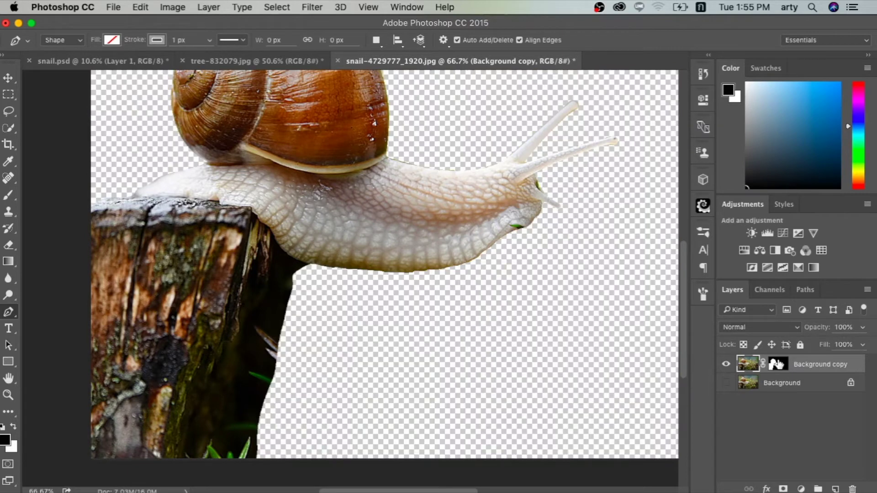
# - Heal the green leaf bit under the head and the eye-stalk spot with a 9 px brush
pyautogui.click(778, 364)
pyautogui.click(751, 366)
pyautogui.click(8, 176)
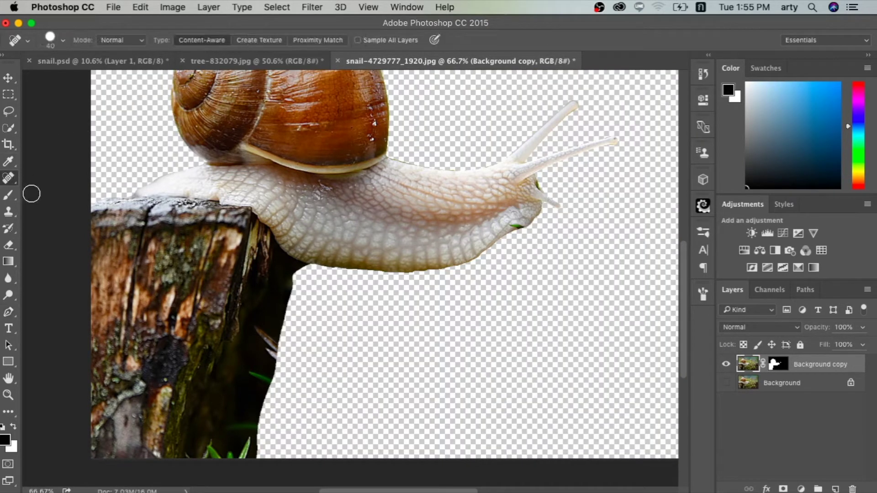
pyautogui.press('super+equal')
pyautogui.press('super+equal')
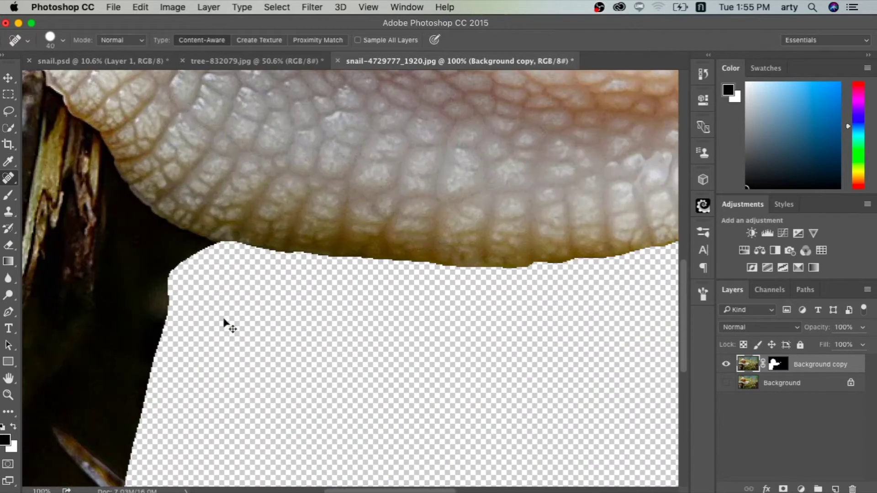
pyautogui.moveTo(388, 289); pyautogui.dragTo(160, 394)
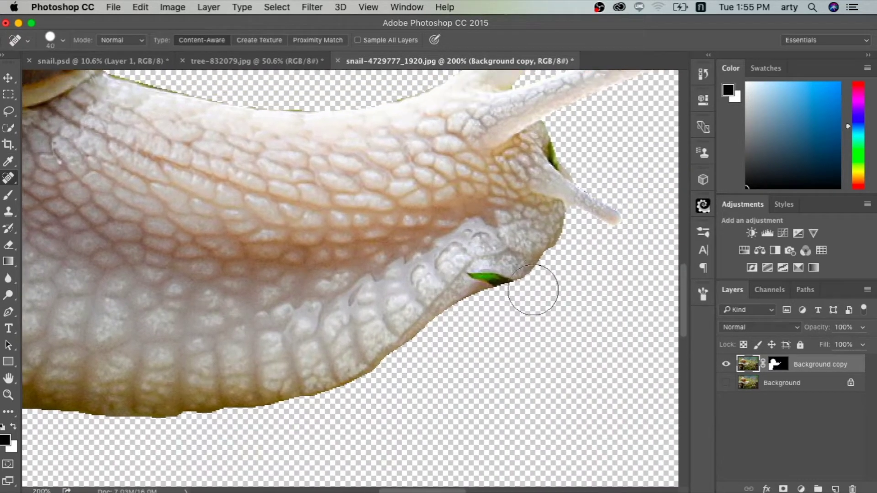
pyautogui.moveTo(473, 275); pyautogui.dragTo(507, 280)
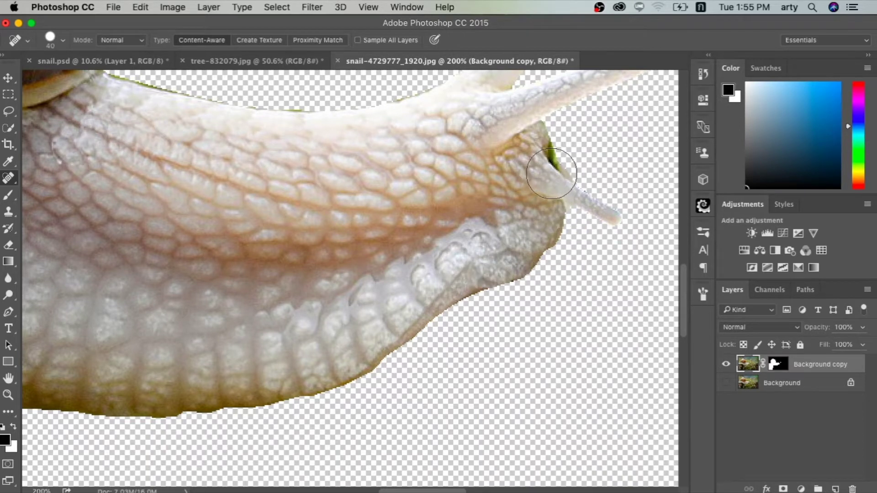
pyautogui.press('[')
pyautogui.press('[')
pyautogui.press('[')
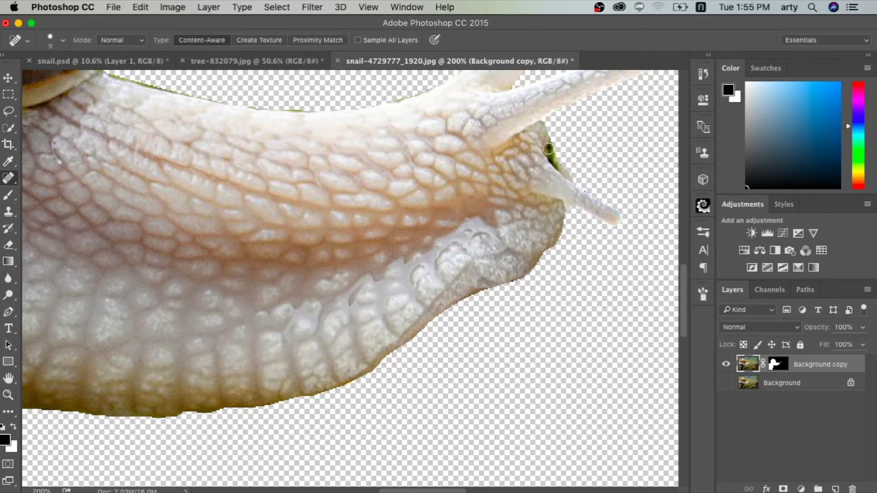
pyautogui.moveTo(548, 149); pyautogui.dragTo(552, 151)
pyautogui.hotkey('ctrl', '-')
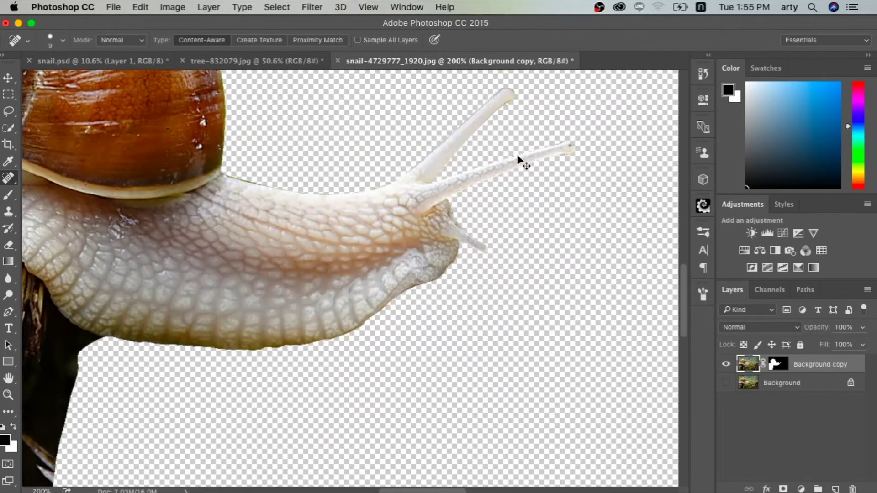
pyautogui.hotkey('ctrl', '-')
pyautogui.hotkey('ctrl', '-')
pyautogui.hotkey('ctrl', '-')
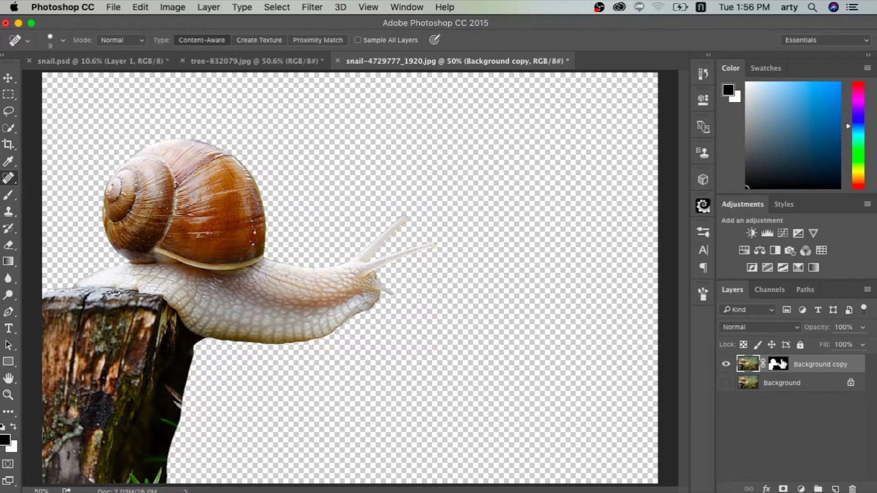
# - Refine the Background copy mask with 0.5 px feather, 4% contrast and -7% Shift Edge
pyautogui.click(777, 364)
pyautogui.rightClick(777, 364)
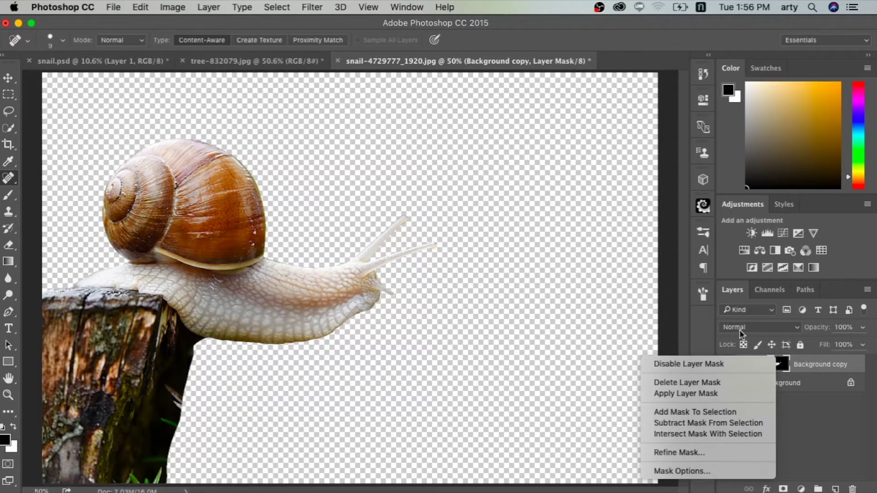
pyautogui.click(695, 450)
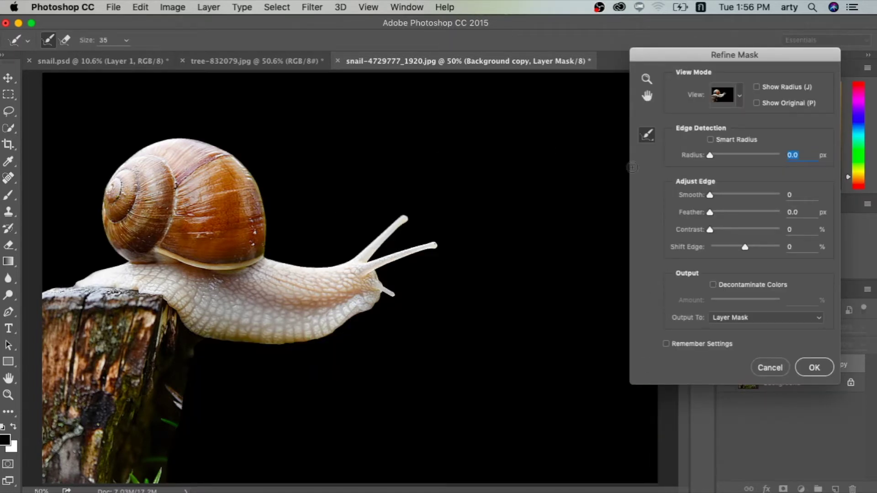
pyautogui.click(712, 212)
pyautogui.press('super+plus')
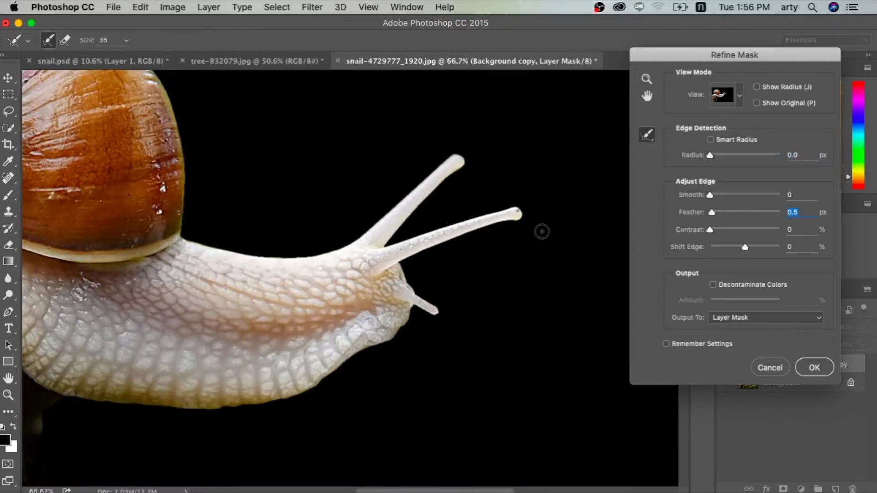
pyautogui.press('super+plus')
pyautogui.press('super+plus')
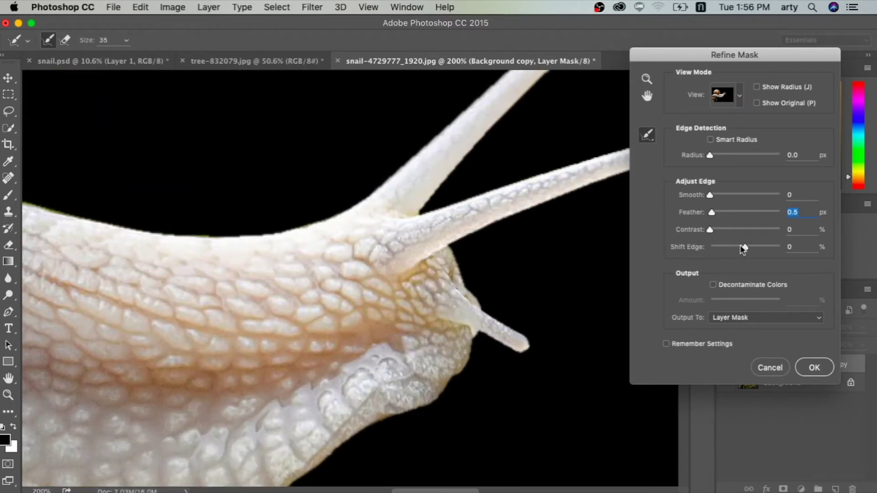
pyautogui.moveTo(743, 247); pyautogui.dragTo(713, 230)
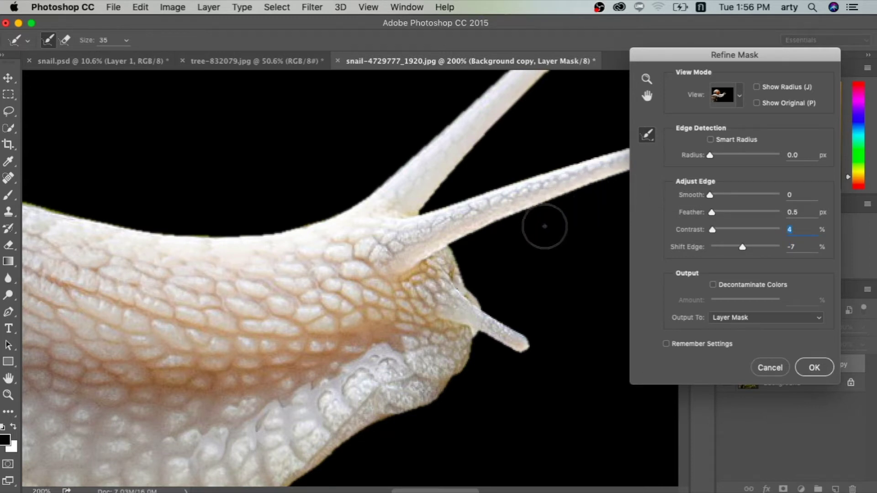
pyautogui.click(813, 368)
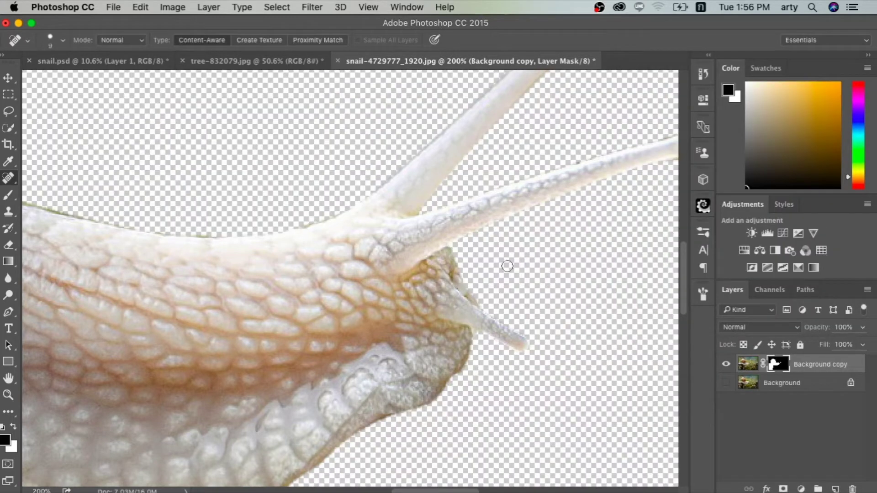
# - Switch from the Healing Brush to a soft regular Brush with 0% hardness
pyautogui.hscroll(-5, 508, 266)
pyautogui.hscroll(-10, 503, 272)
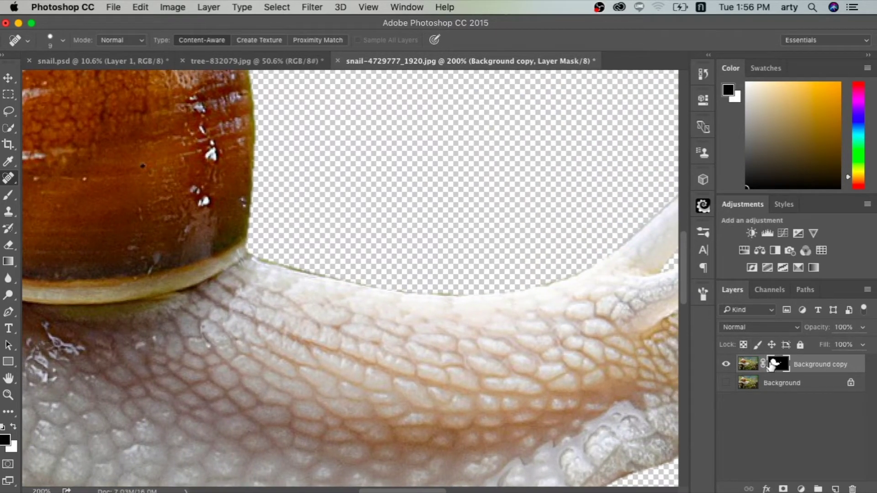
pyautogui.click(63, 39)
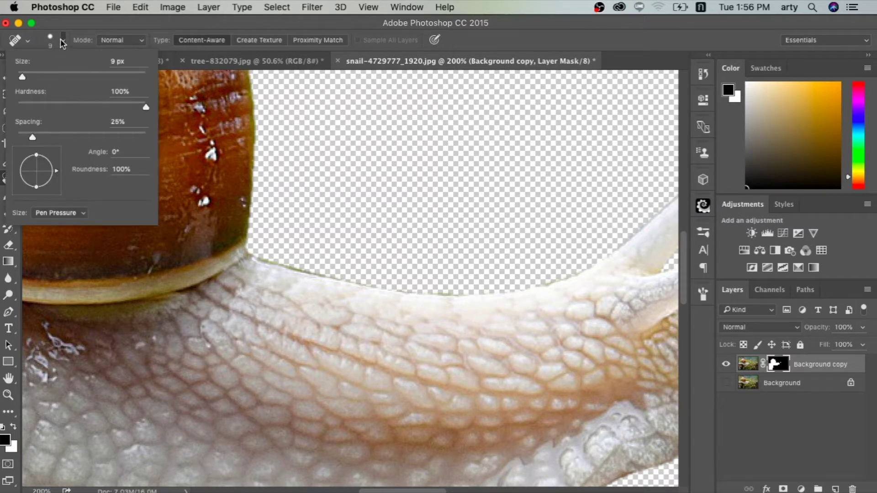
pyautogui.click(61, 39)
pyautogui.click(62, 40)
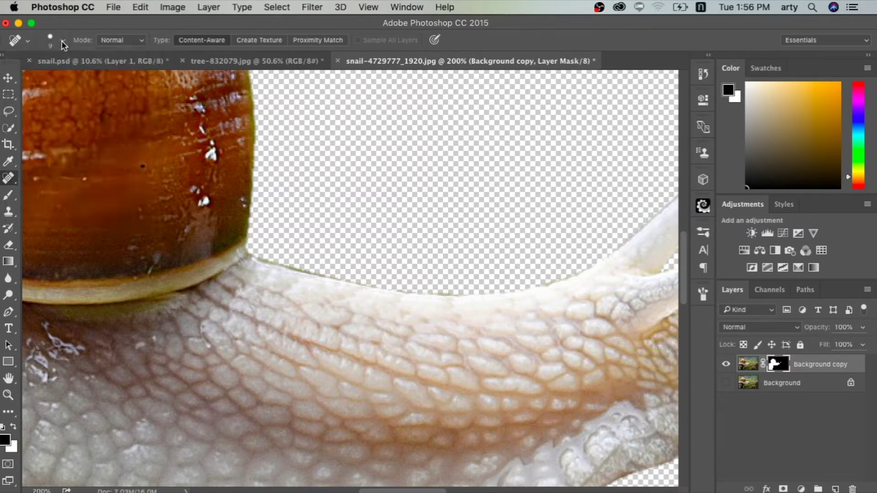
pyautogui.click(64, 36)
pyautogui.press('b')
pyautogui.click(63, 40)
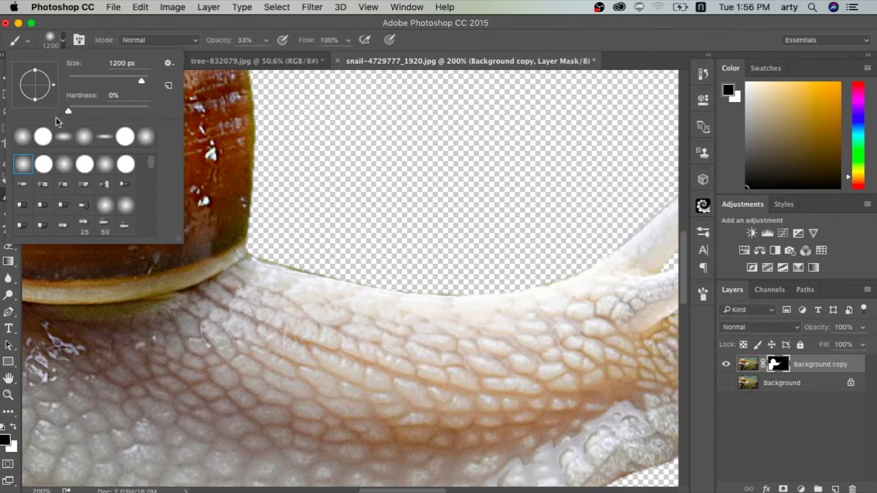
pyautogui.click(62, 39)
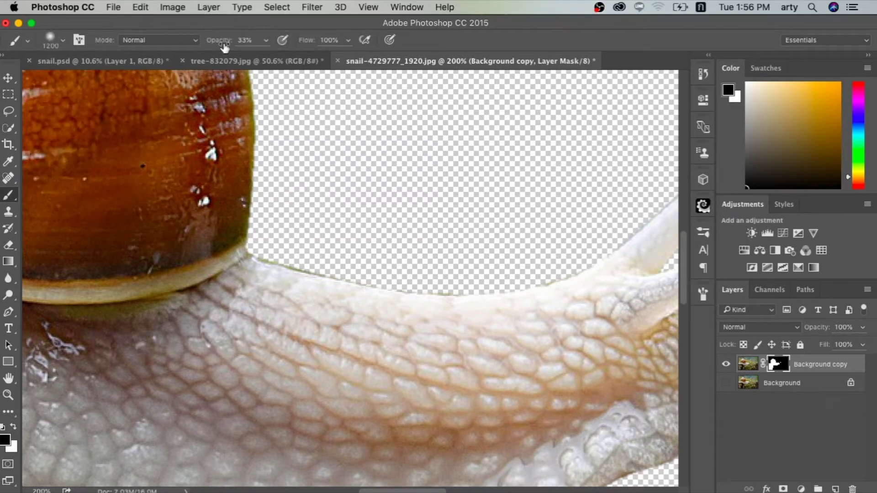
# - Set the brush to 100% opacity and about 9 px, then fit the image on screen
pyautogui.moveTo(223, 47)
pyautogui.mouseDown()
pyautogui.moveTo(241, 47)
pyautogui.moveTo(352, 160)
pyautogui.mouseUp()
pyautogui.click(63, 41)
pyautogui.click(108, 80)
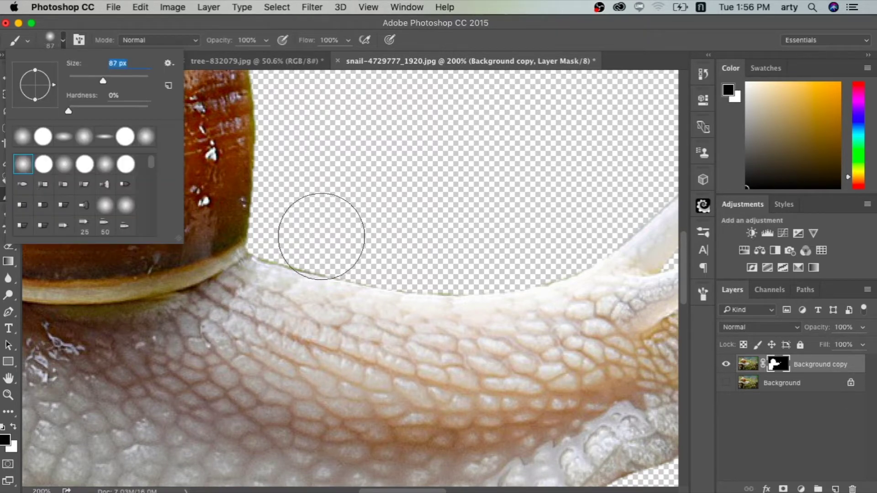
pyautogui.press('Return')
pyautogui.press('[')
pyautogui.press('[')
pyautogui.press('[')
pyautogui.press('[')
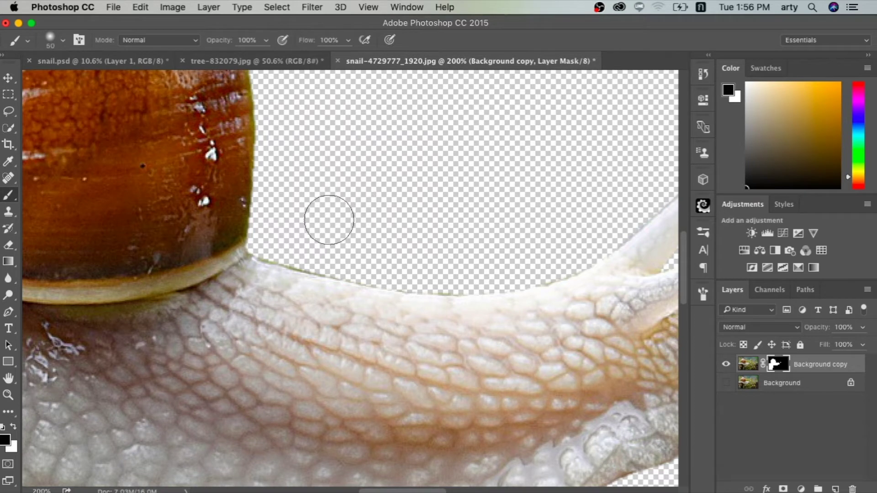
pyautogui.press('[')
pyautogui.press('[')
pyautogui.press('[')
pyautogui.press('[')
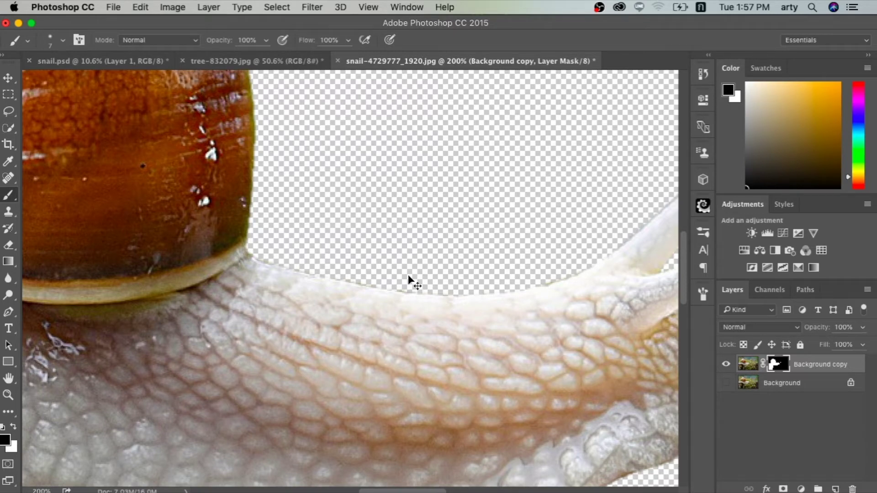
pyautogui.press('super+0')
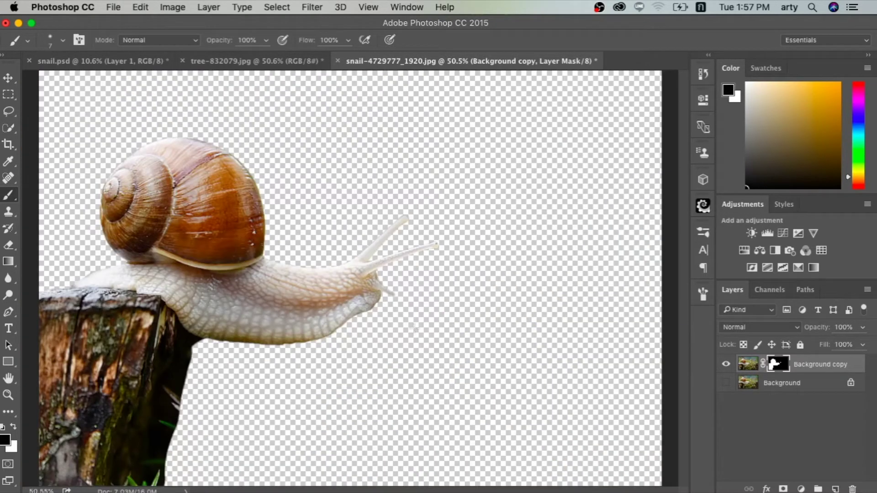
# - Drag the masked snail-on-stump layer into snail.psd with the Move tool
pyautogui.click(8, 78)
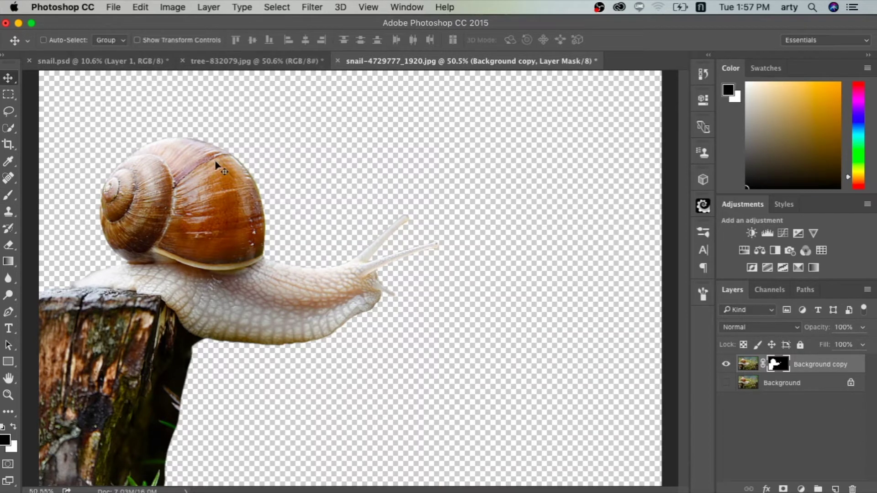
pyautogui.moveTo(215, 197)
pyautogui.mouseDown()
pyautogui.moveTo(146, 84)
pyautogui.moveTo(147, 64)
pyautogui.mouseUp()
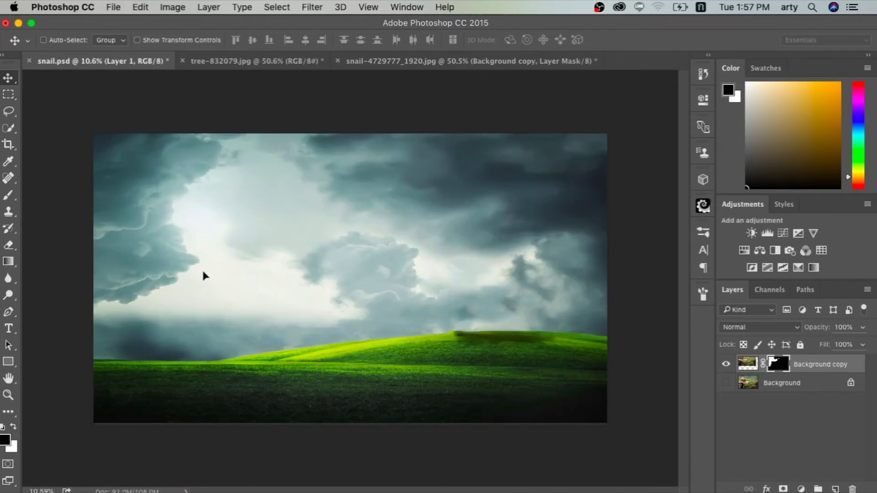
pyautogui.moveTo(204, 274); pyautogui.dragTo(204, 275)
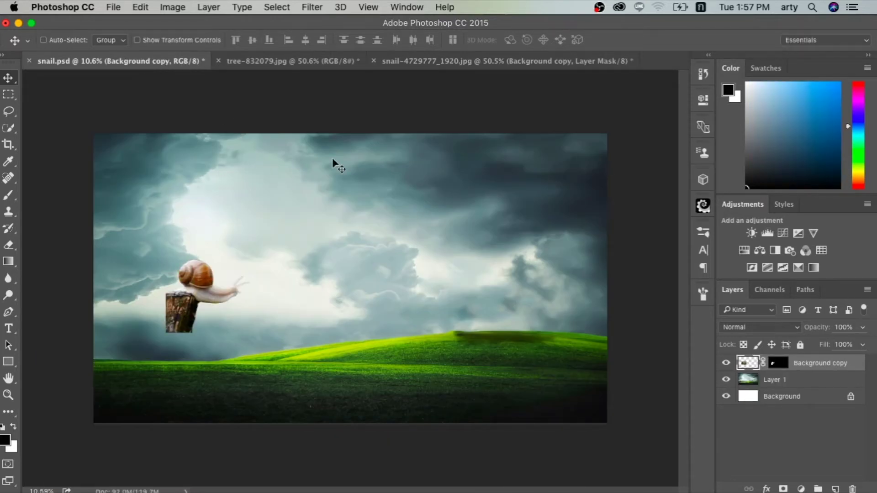
# - Enlarge the snail to about 274.84% and place it at the lower left
pyautogui.hotkey('ctrl', 't')
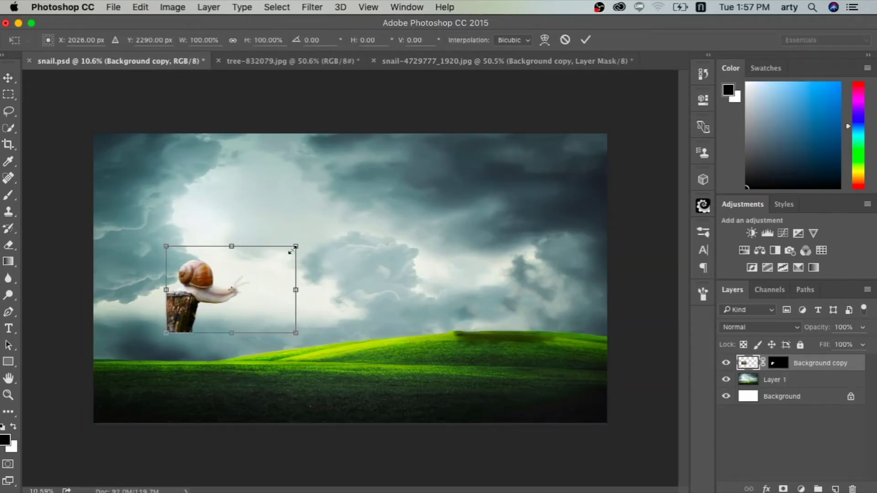
pyautogui.moveTo(297, 247); pyautogui.dragTo(475, 213)
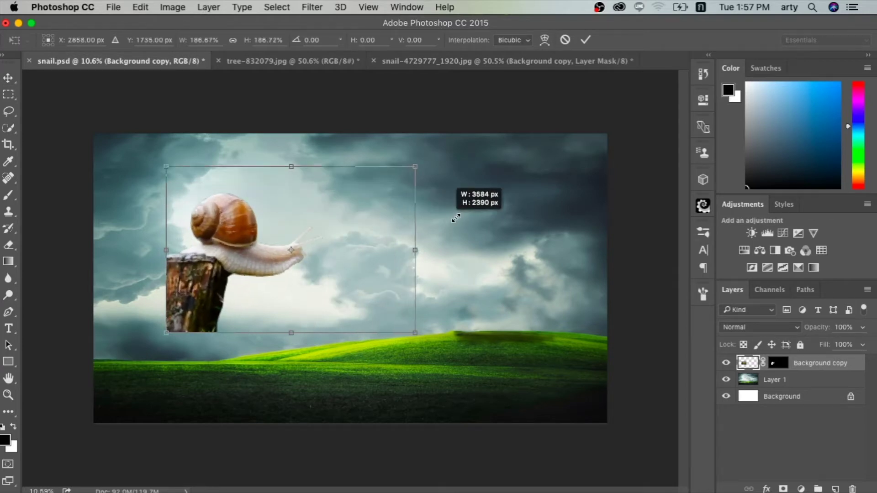
pyautogui.moveTo(383, 252); pyautogui.dragTo(315, 327)
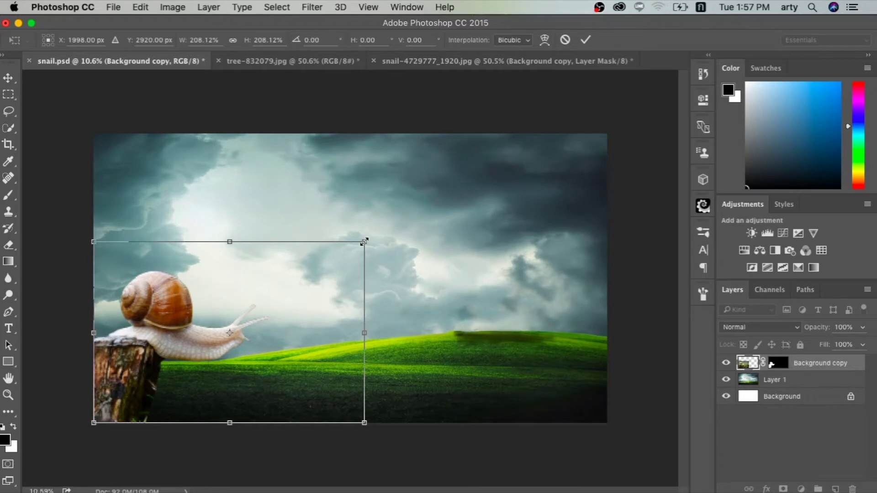
pyautogui.moveTo(370, 239); pyautogui.dragTo(453, 183)
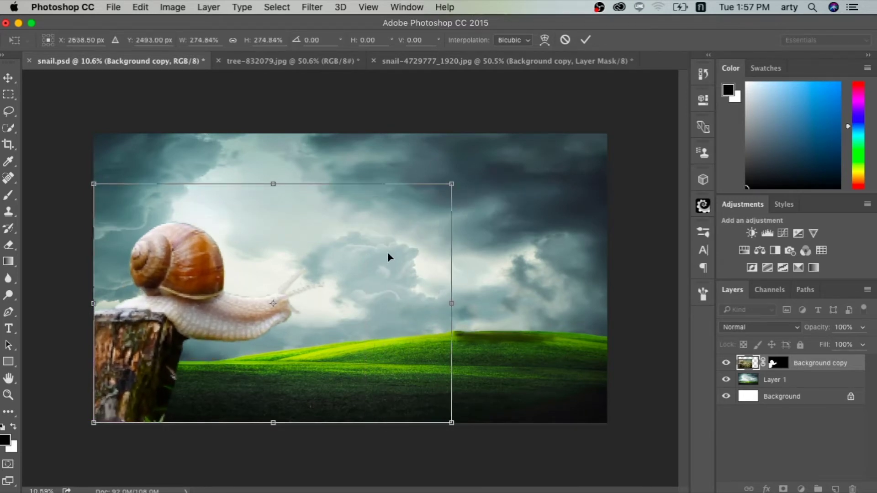
pyautogui.moveTo(388, 252)
pyautogui.mouseDown()
pyautogui.moveTo(397, 277)
pyautogui.moveTo(384, 284)
pyautogui.mouseUp()
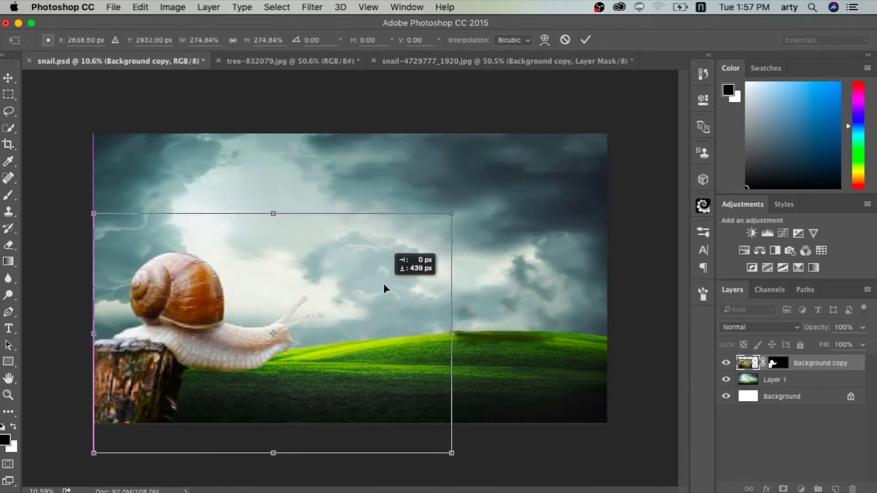
pyautogui.moveTo(384, 285); pyautogui.dragTo(383, 283)
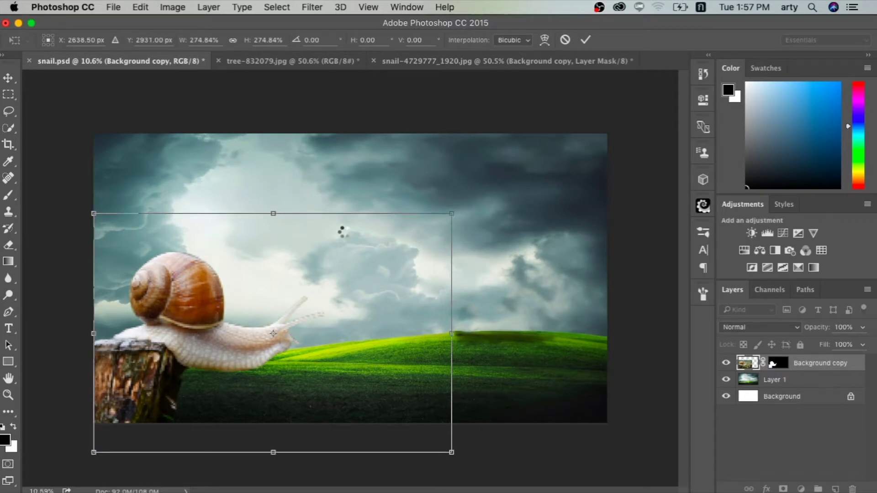
pyautogui.press('Return')
pyautogui.scroll(1, 345, 295)
pyautogui.scroll(2, 344, 291)
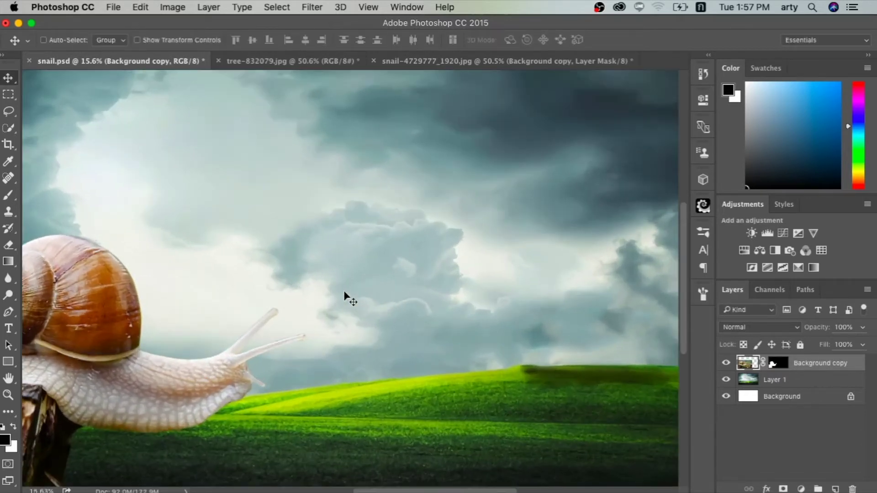
pyautogui.scroll(1, 344, 291)
pyautogui.scroll(2, 344, 291)
pyautogui.scroll(-2, 343, 291)
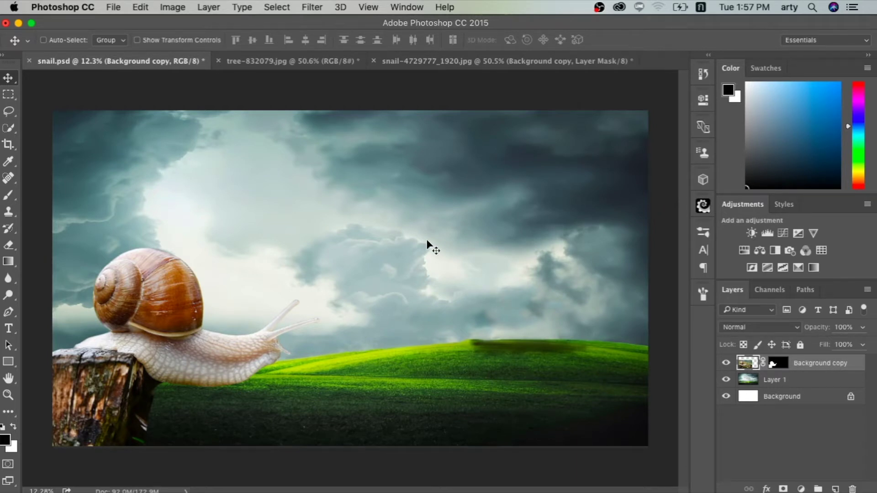
# - Duplicate the snail layer and flip the copy horizontally
pyautogui.hotkey('ctrl', 'j')
pyautogui.hotkey('ctrl', 't')
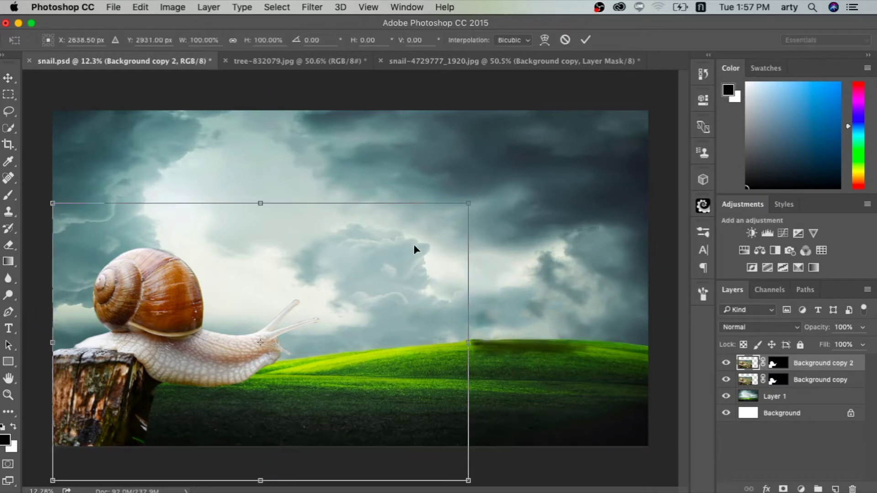
pyautogui.rightClick(385, 298)
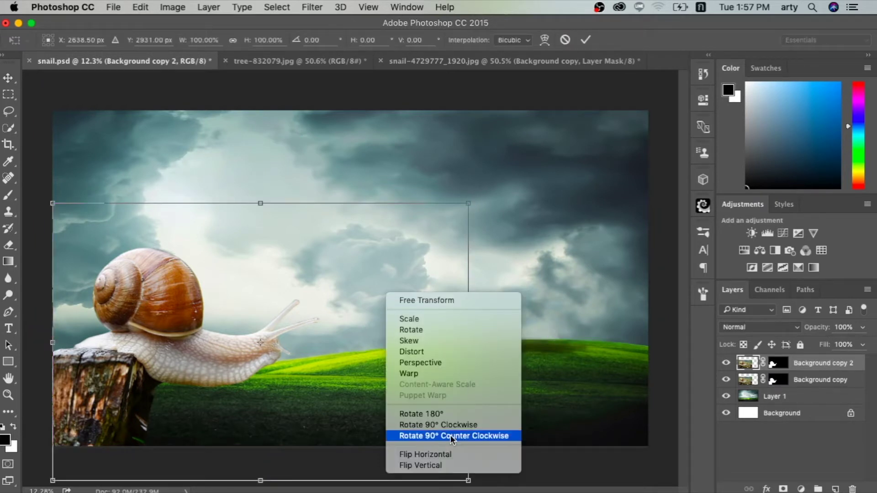
pyautogui.click(448, 455)
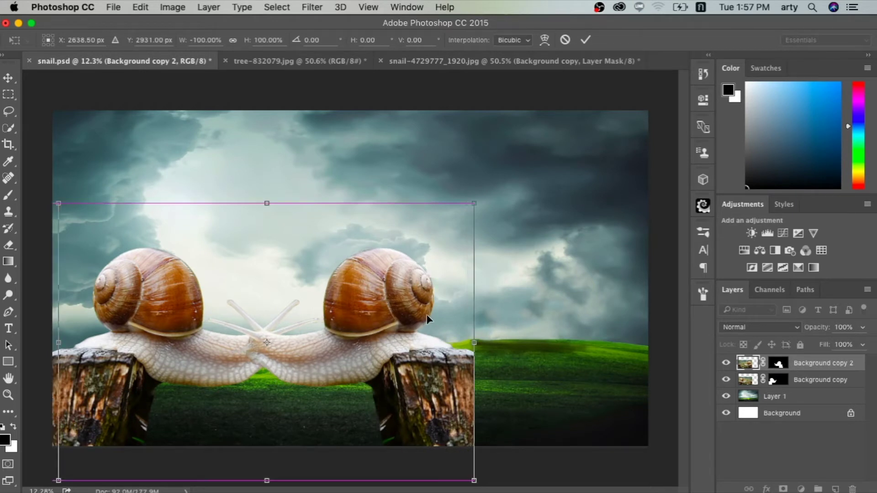
# - Move the mirrored snail onto the right stump, slightly enlarged, facing the first snail
pyautogui.moveTo(384, 315)
pyautogui.mouseDown()
pyautogui.moveTo(624, 310)
pyautogui.moveTo(614, 319)
pyautogui.mouseUp()
pyautogui.moveTo(261, 195)
pyautogui.mouseDown()
pyautogui.moveTo(212, 150)
pyautogui.moveTo(222, 170)
pyautogui.mouseUp()
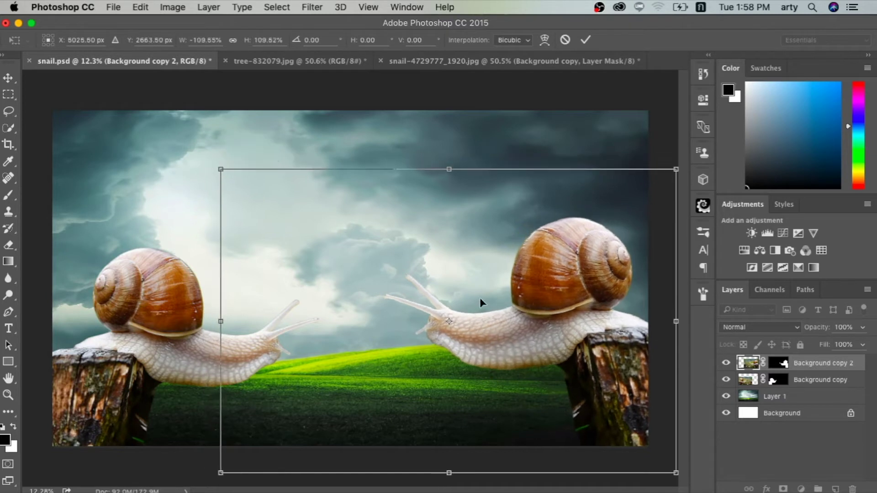
pyautogui.moveTo(473, 307)
pyautogui.mouseDown()
pyautogui.moveTo(465, 314)
pyautogui.moveTo(460, 293)
pyautogui.mouseUp()
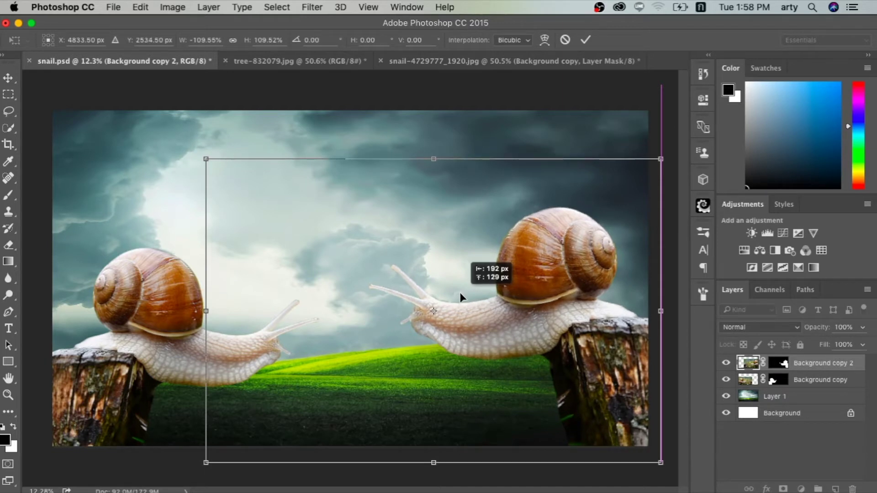
pyautogui.moveTo(460, 293); pyautogui.dragTo(457, 293)
pyautogui.press('Left')
pyautogui.press('Left')
pyautogui.press('Left')
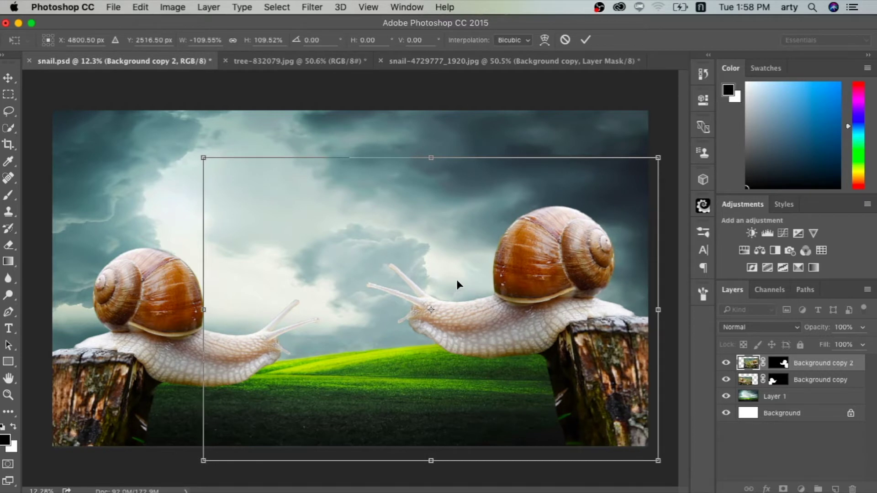
pyautogui.press('Left')
pyautogui.press('Left')
pyautogui.press('Left')
pyautogui.press('Left')
pyautogui.press('Left')
pyautogui.press('Left')
pyautogui.press('Left')
pyautogui.press('Left')
pyautogui.press('Left')
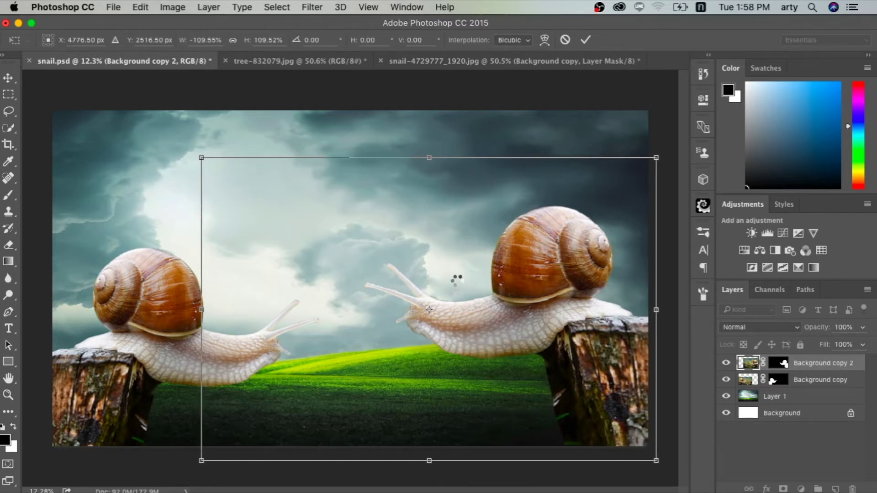
pyautogui.press('Return')
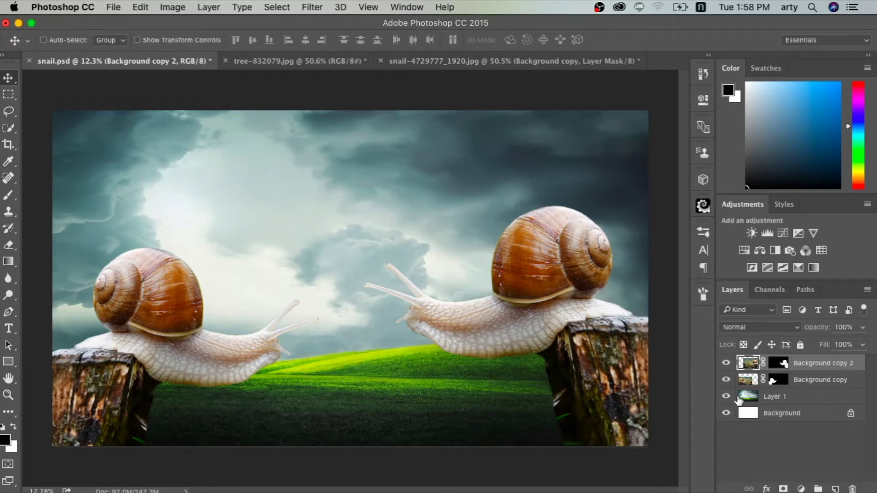
# - Apply a 47.2-pixel Gaussian Blur to the stormy meadow layer, Layer 1
pyautogui.click(772, 396)
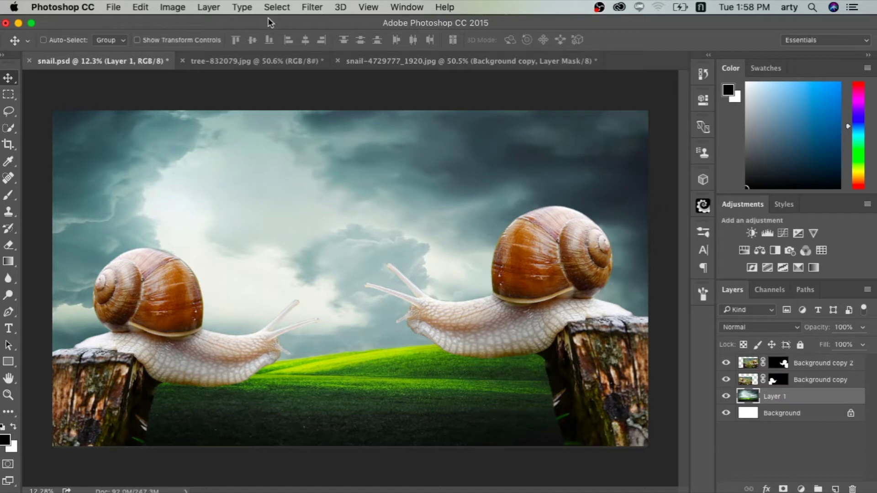
pyautogui.click(312, 9)
pyautogui.moveTo(377, 148)
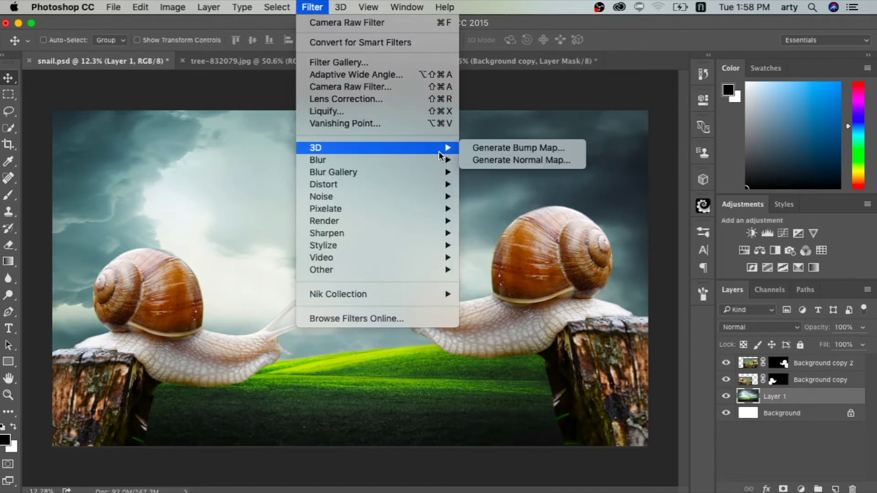
pyautogui.click(483, 209)
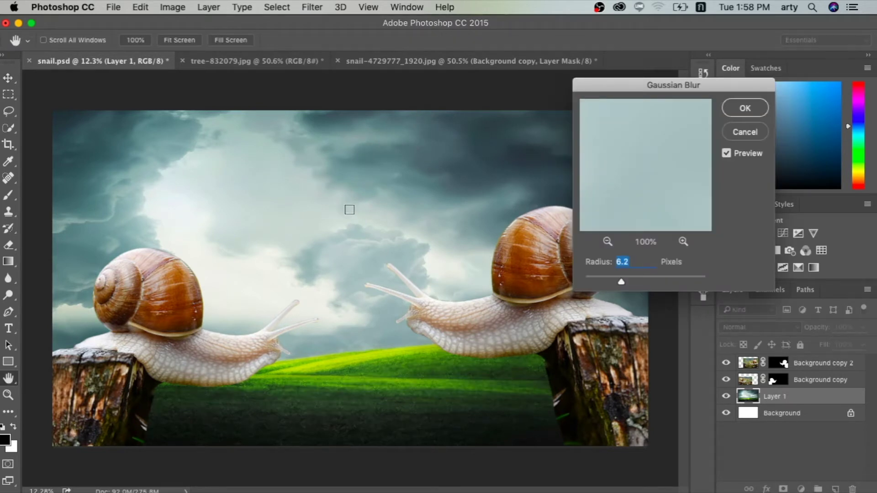
pyautogui.moveTo(620, 283); pyautogui.dragTo(631, 284)
pyautogui.moveTo(629, 283); pyautogui.dragTo(651, 281)
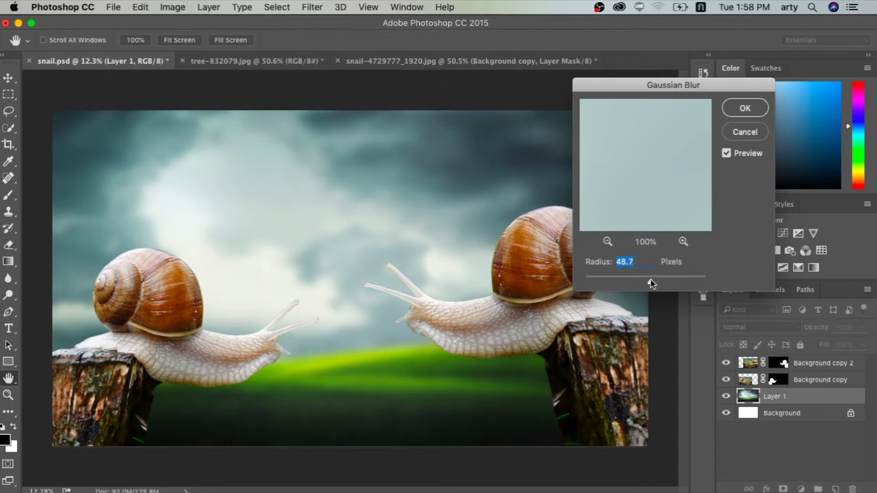
pyautogui.moveTo(651, 284); pyautogui.dragTo(650, 281)
pyautogui.click(726, 153)
pyautogui.press('Return')
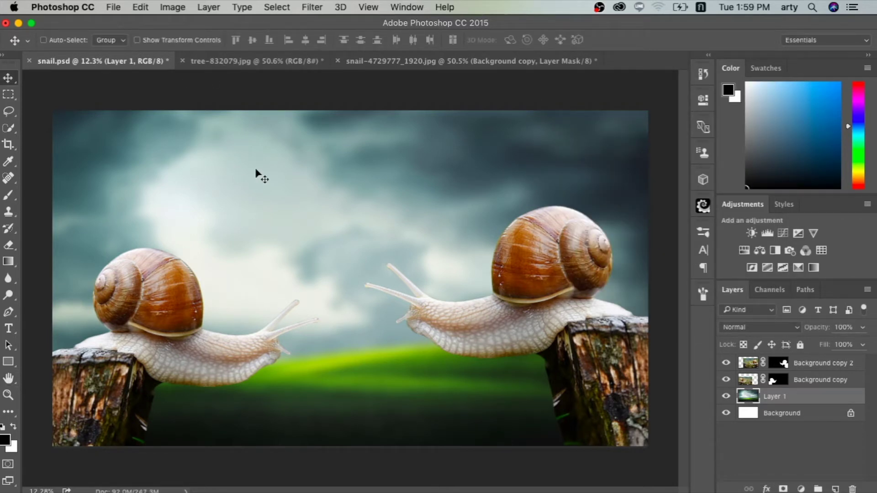
# - Show tree-832079.jpg at 100% zoom with the Channels panel open
pyautogui.click(417, 60)
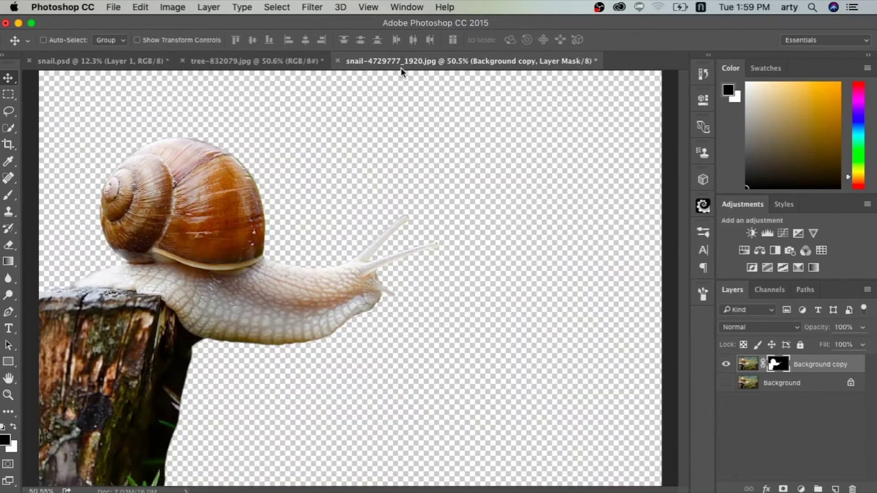
pyautogui.click(307, 58)
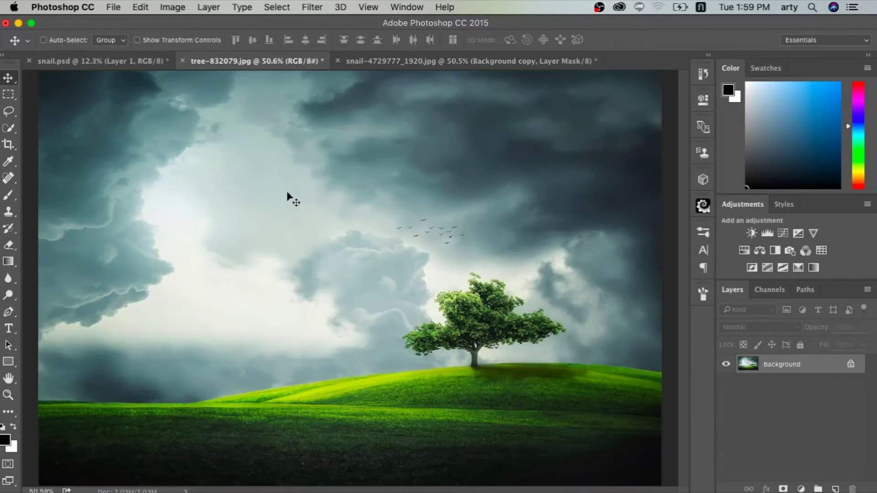
pyautogui.press('super+1')
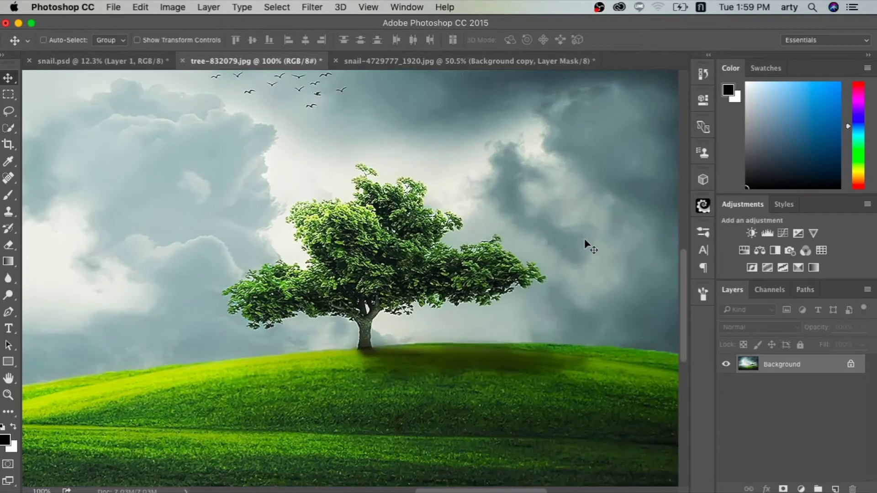
pyautogui.click(769, 288)
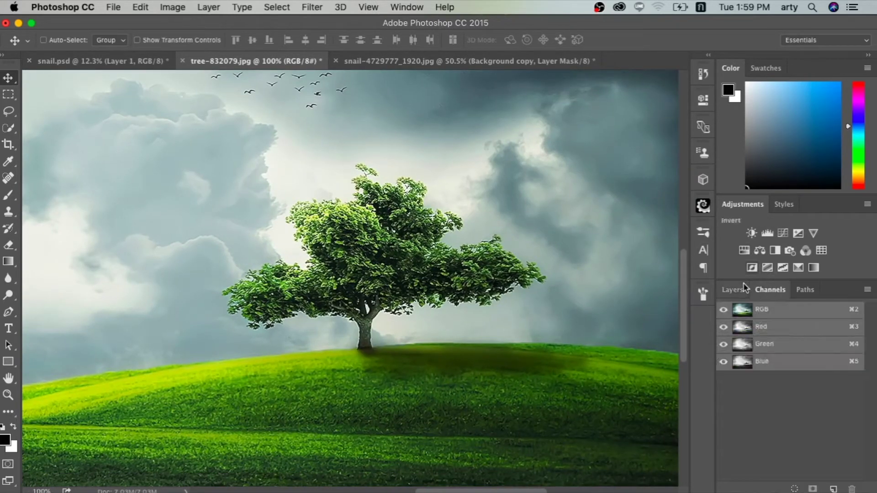
# - Toggle the Red, Green and Blue channels to compare them, ending on Blue alone
pyautogui.click(724, 362)
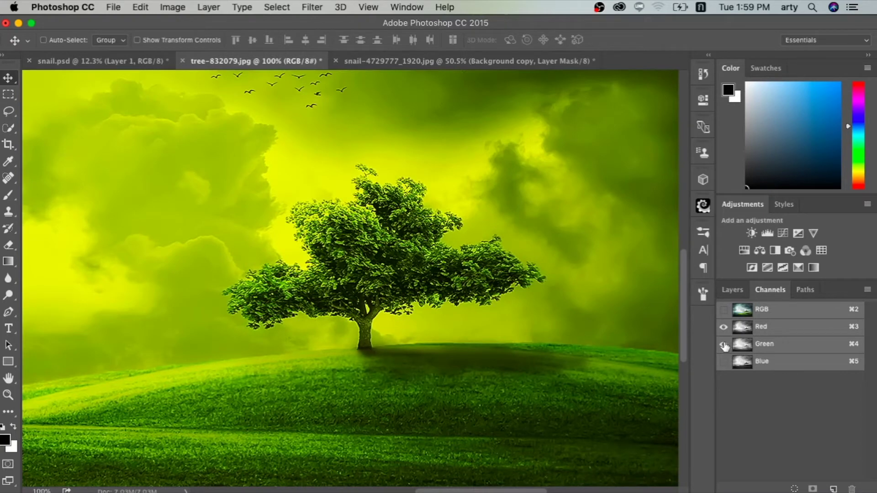
pyautogui.click(723, 327)
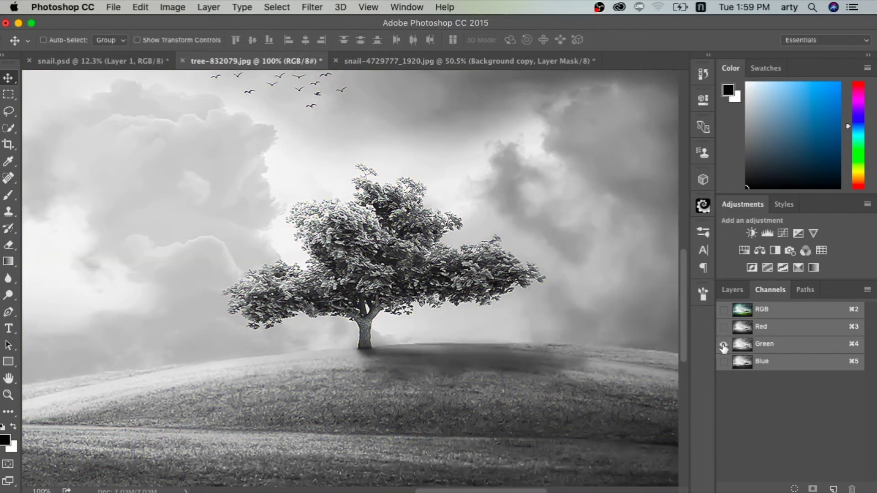
pyautogui.click(724, 362)
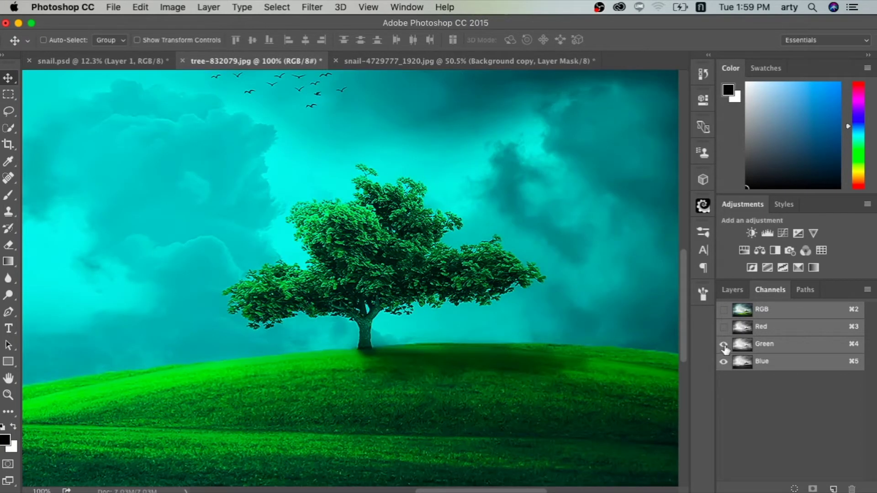
pyautogui.click(724, 345)
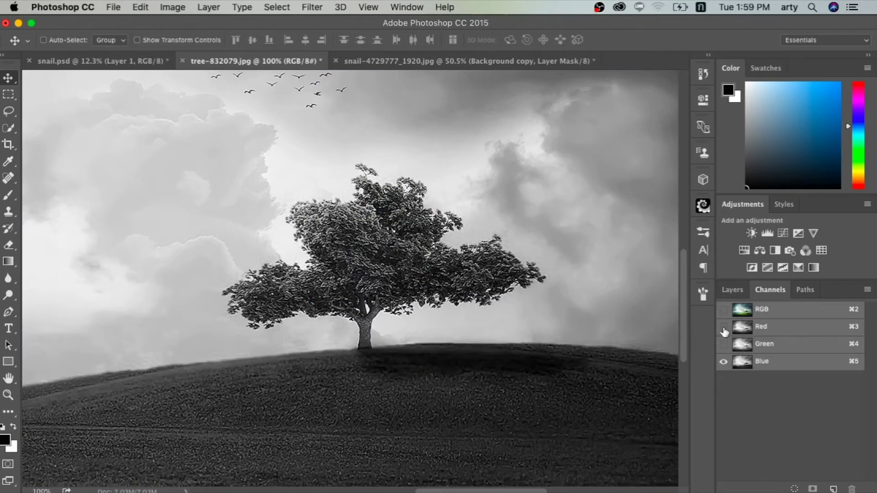
pyautogui.click(724, 327)
pyautogui.click(724, 344)
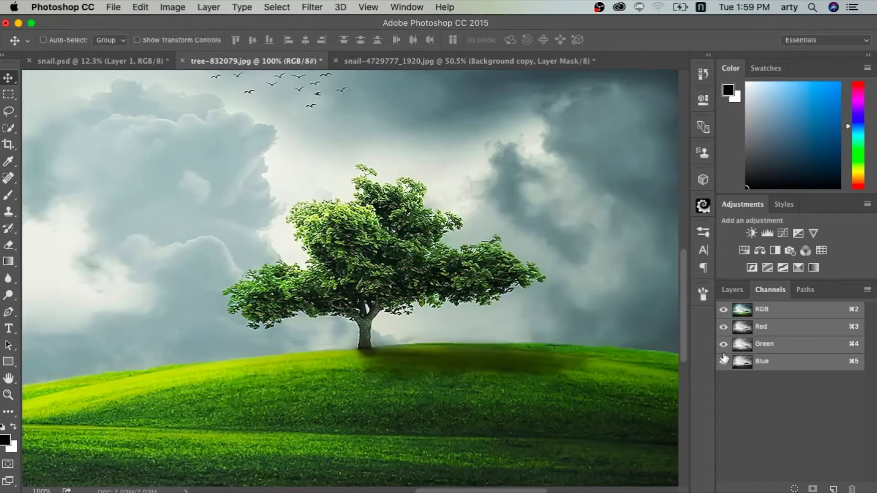
pyautogui.click(724, 344)
pyautogui.click(724, 327)
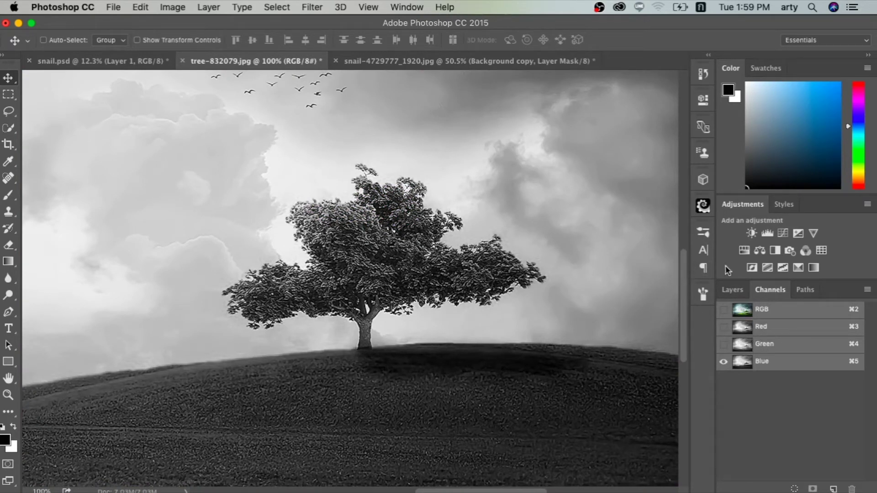
pyautogui.click(723, 327)
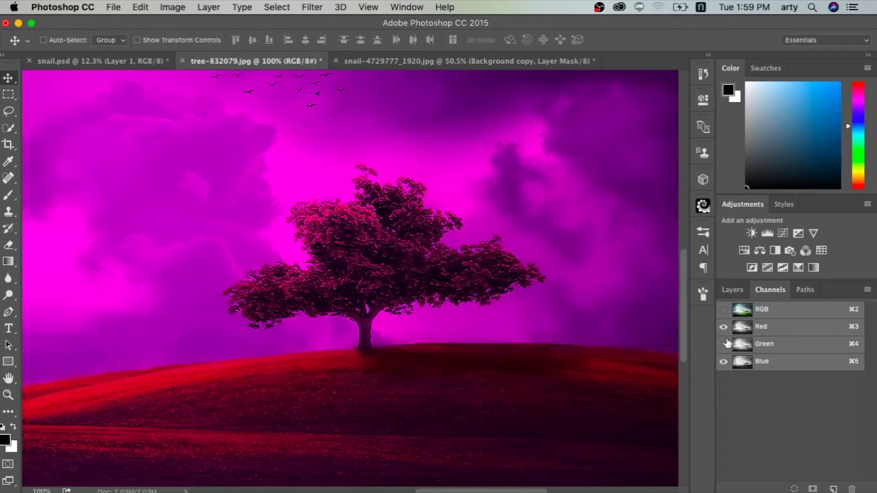
pyautogui.click(723, 344)
pyautogui.click(723, 362)
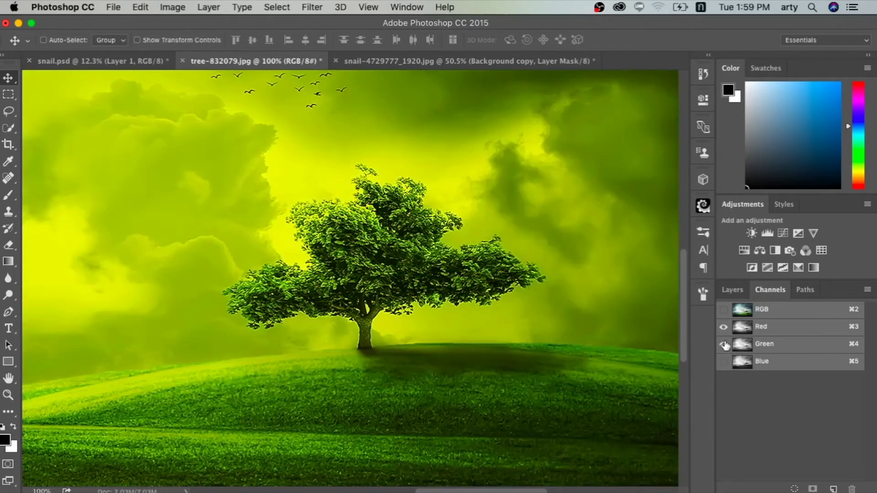
pyautogui.click(724, 327)
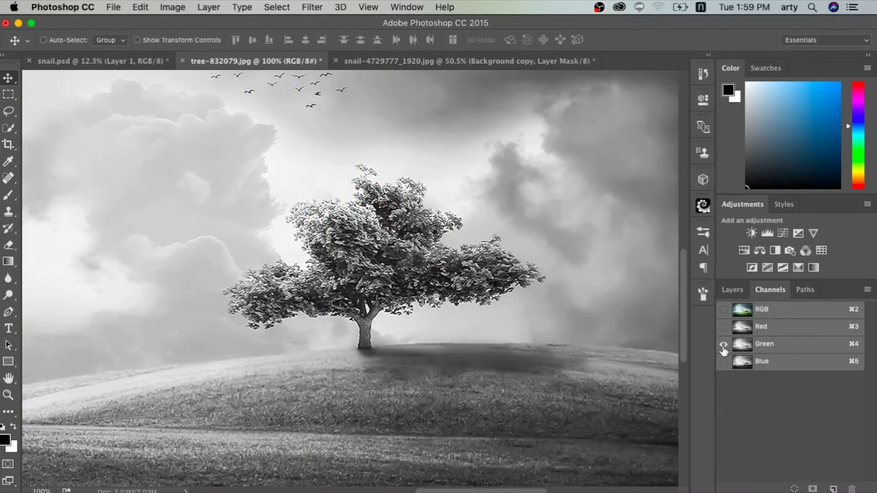
pyautogui.click(723, 362)
pyautogui.click(724, 345)
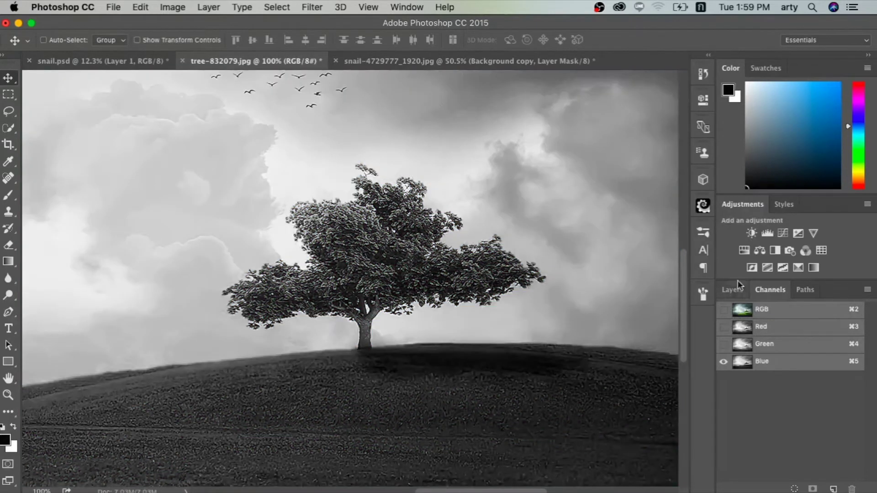
# - Add a Levels adjustment set to 112/0.75/189 while viewing the Blue channel
pyautogui.click(767, 234)
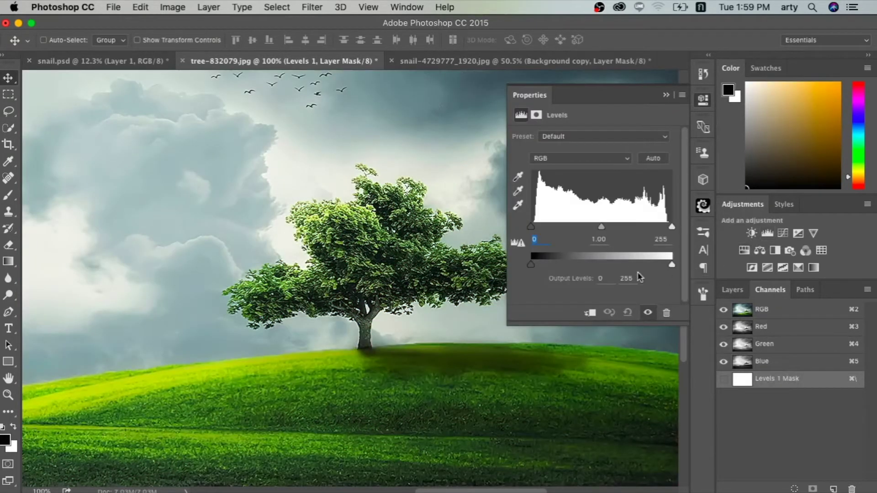
pyautogui.click(723, 327)
pyautogui.click(723, 344)
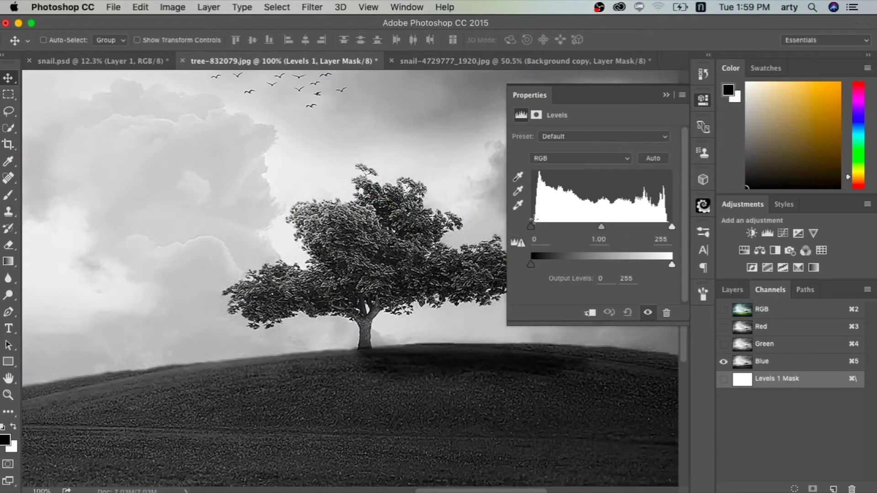
pyautogui.moveTo(533, 227); pyautogui.dragTo(595, 229)
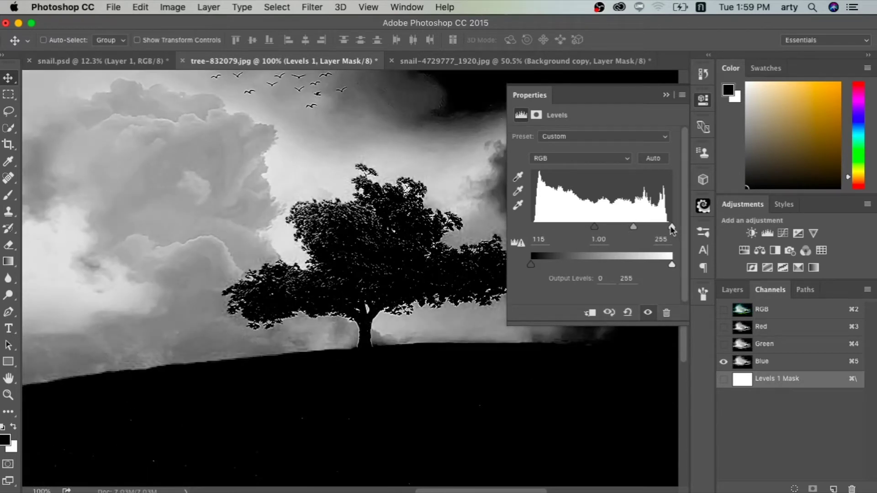
pyautogui.moveTo(672, 227); pyautogui.dragTo(592, 226)
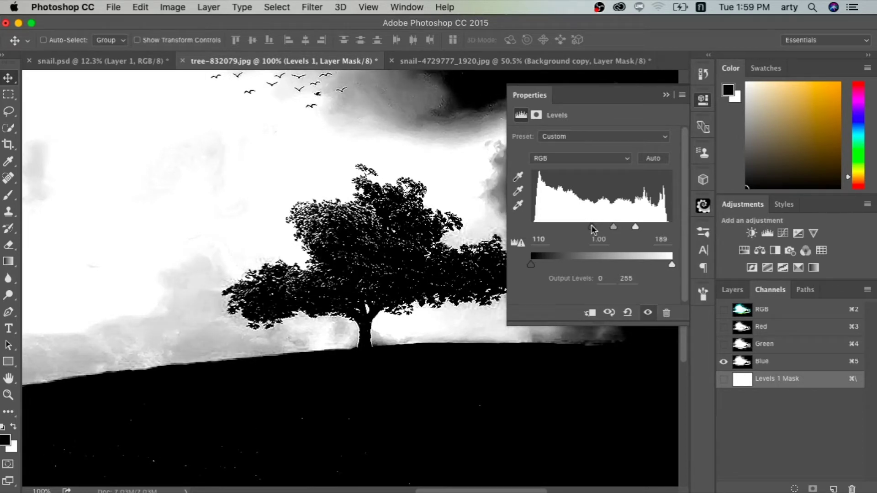
pyautogui.moveTo(613, 227); pyautogui.dragTo(616, 228)
pyautogui.click(667, 97)
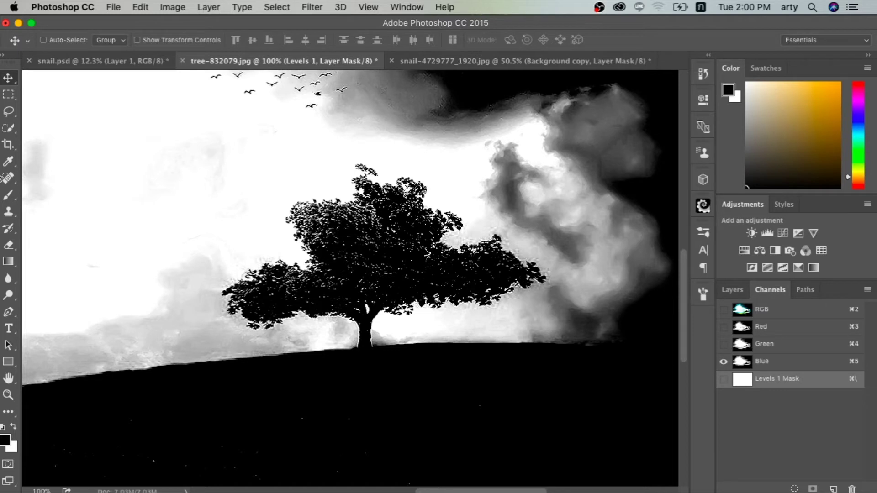
# - Magic Wand-select the dark tree, hill and clouds and use it to mask the Background layer
pyautogui.moveTo(8, 128); pyautogui.dragTo(38, 137)
pyautogui.click(38, 137)
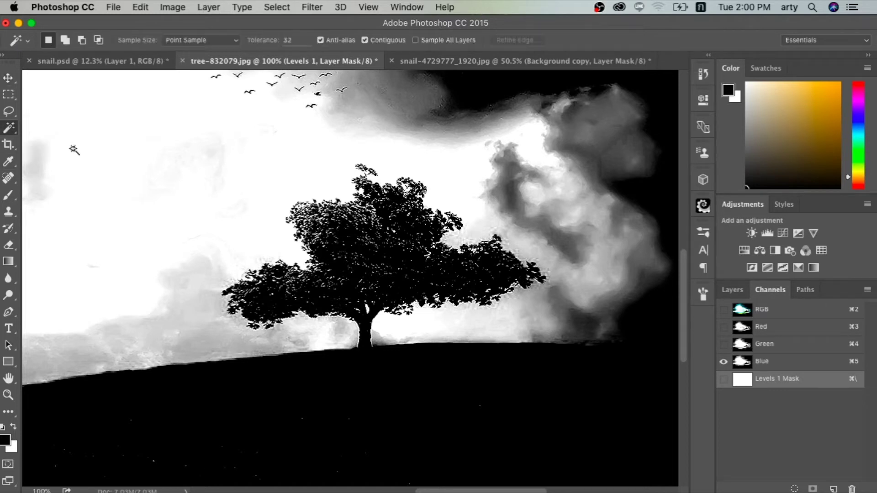
pyautogui.click(366, 322)
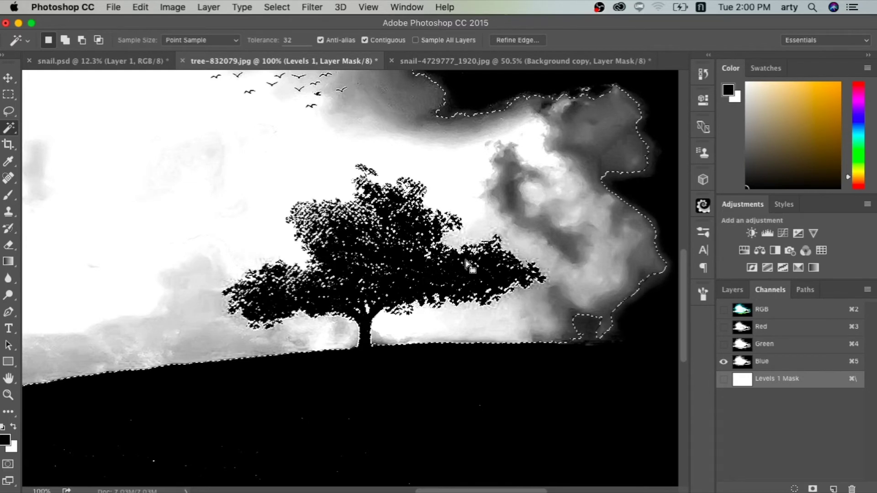
pyautogui.click(740, 294)
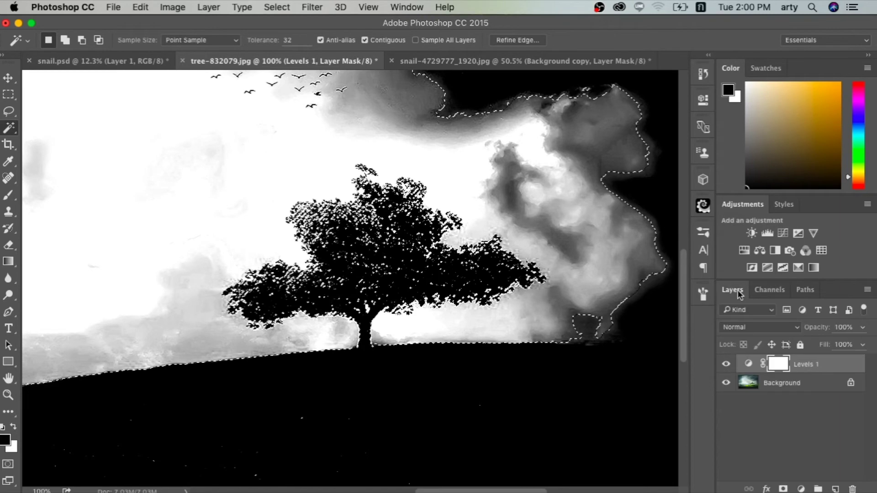
pyautogui.click(749, 378)
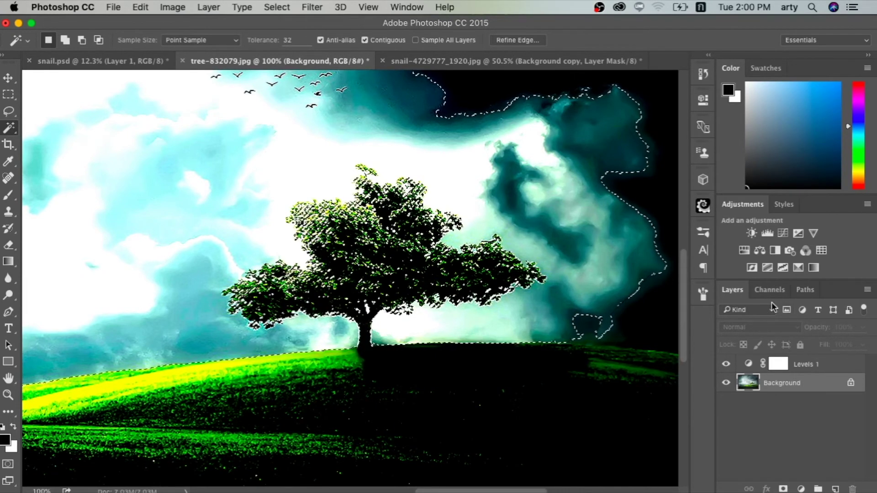
pyautogui.click(784, 489)
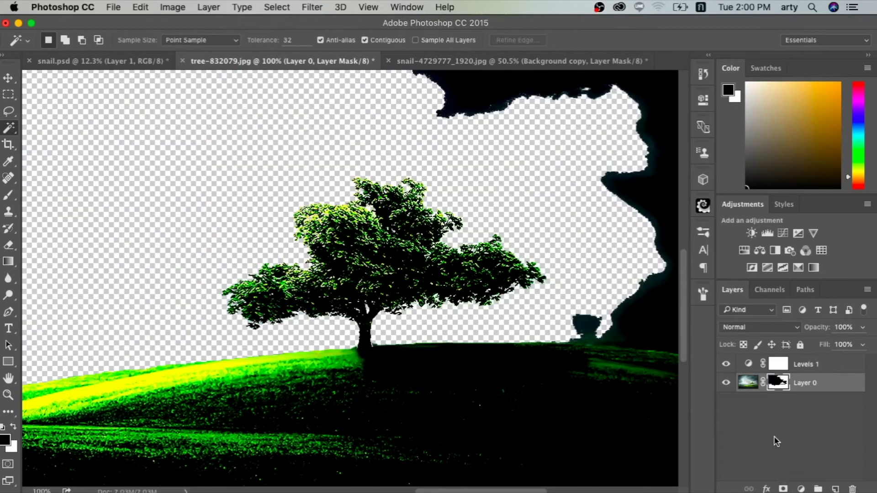
pyautogui.click(794, 365)
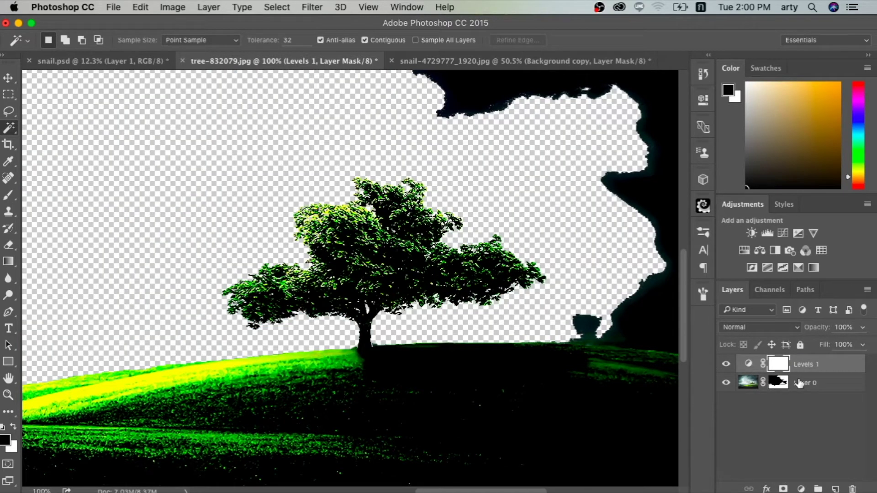
# - Delete the Levels 1 adjustment layer and pick a 45 px brush
pyautogui.press('Delete')
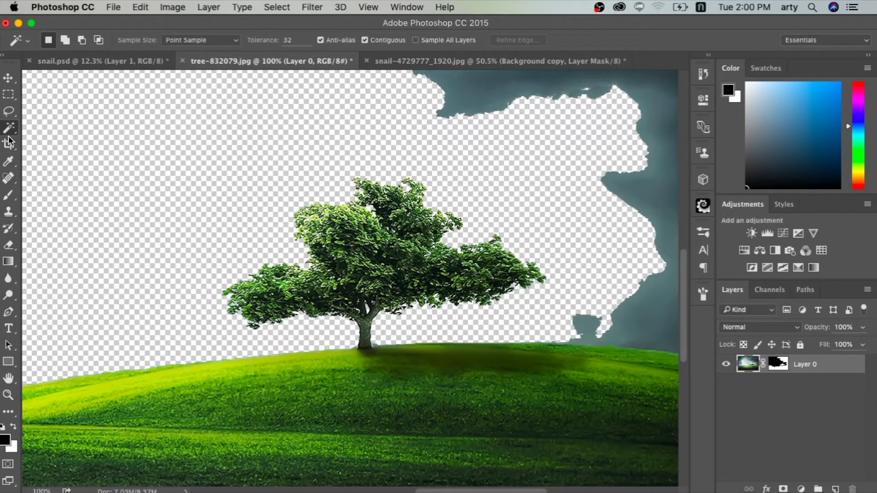
pyautogui.click(9, 195)
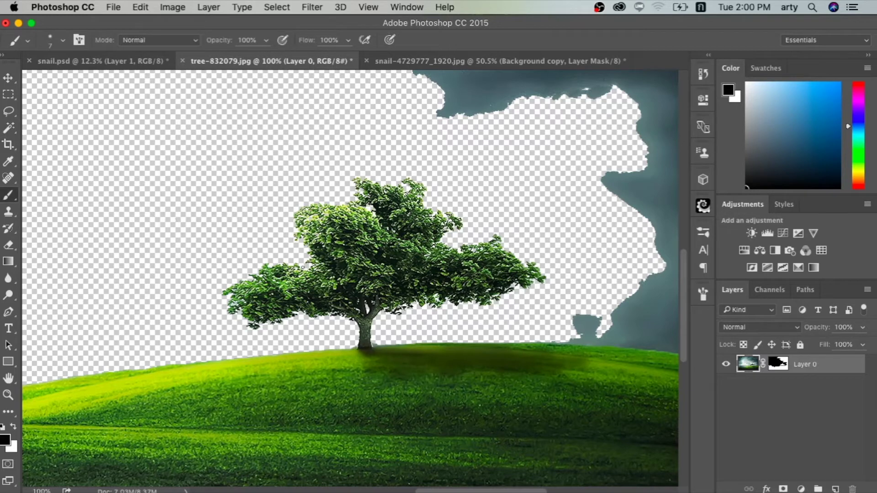
pyautogui.press(']')
pyautogui.press(']')
pyautogui.press(']')
pyautogui.press(']')
pyautogui.moveTo(434, 275); pyautogui.dragTo(413, 277)
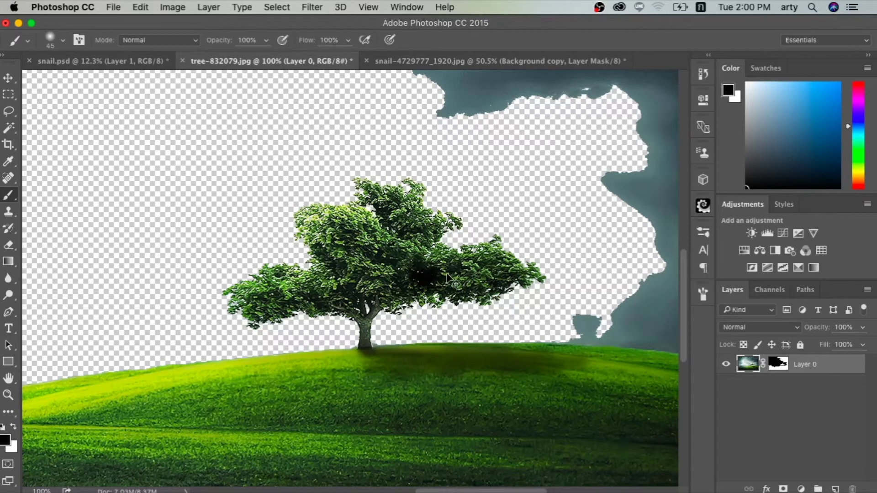
pyautogui.hotkey('ctrl', 'z')
# - Set the brush to paint white on the layer mask at 68% opacity, 175 px
pyautogui.click(772, 365)
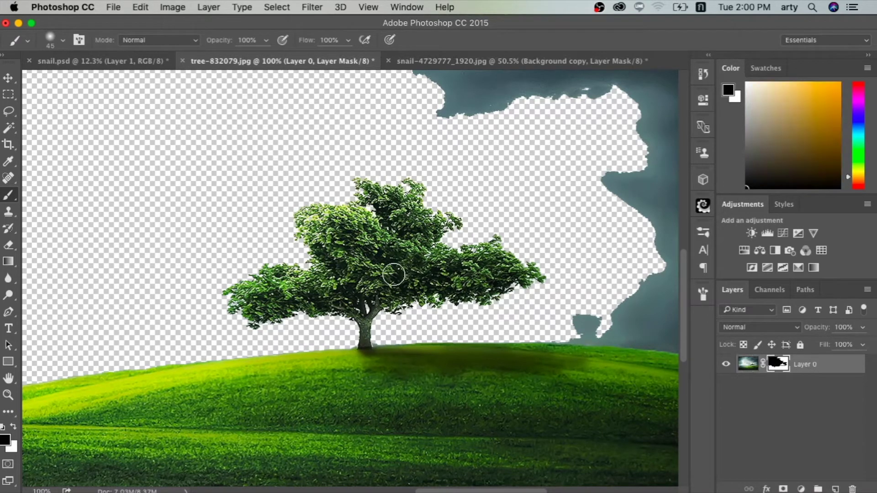
pyautogui.moveTo(394, 273); pyautogui.dragTo(408, 270)
pyautogui.hotkey('ctrl', 'z')
pyautogui.press('x')
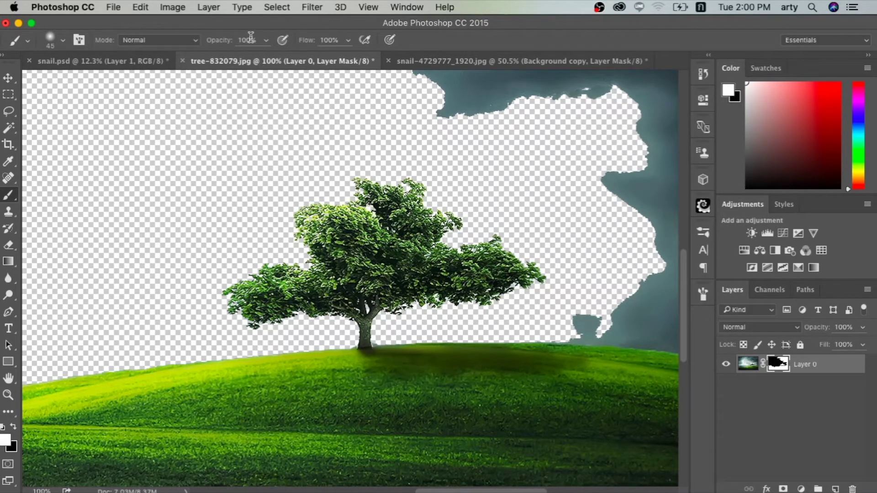
pyautogui.moveTo(226, 42); pyautogui.dragTo(211, 44)
pyautogui.press('[')
pyautogui.press('[')
pyautogui.press('[')
pyautogui.press('[')
pyautogui.press('Return')
pyautogui.press('Return')
pyautogui.press(']')
pyautogui.press(']')
pyautogui.press(']')
pyautogui.press(']')
pyautogui.press(']')
pyautogui.press(']')
pyautogui.press(']')
pyautogui.press(']')
pyautogui.press(']')
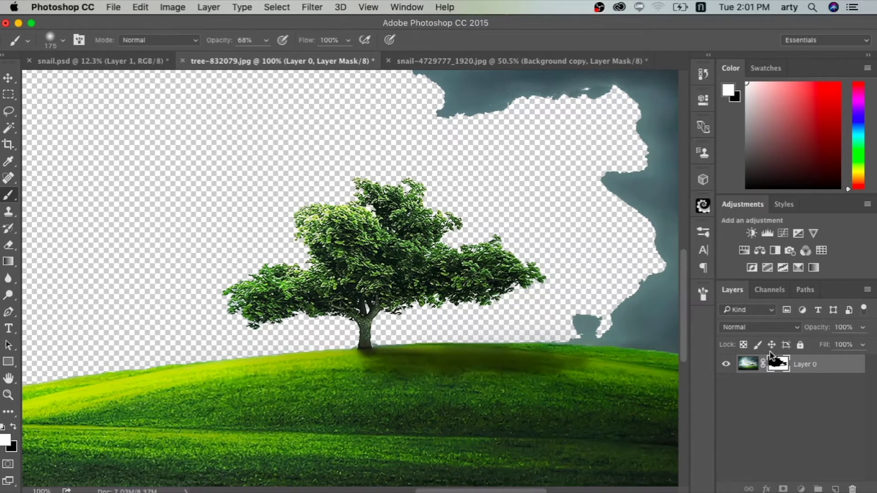
# - Use a hard round black brush at 100% to hide the storm cloud edge right of the tree
pyautogui.click(63, 39)
pyautogui.click(44, 165)
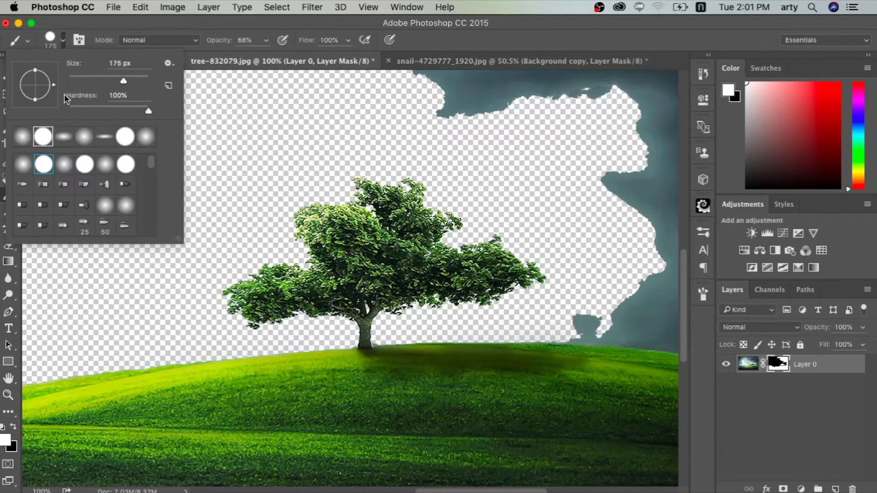
pyautogui.click(63, 40)
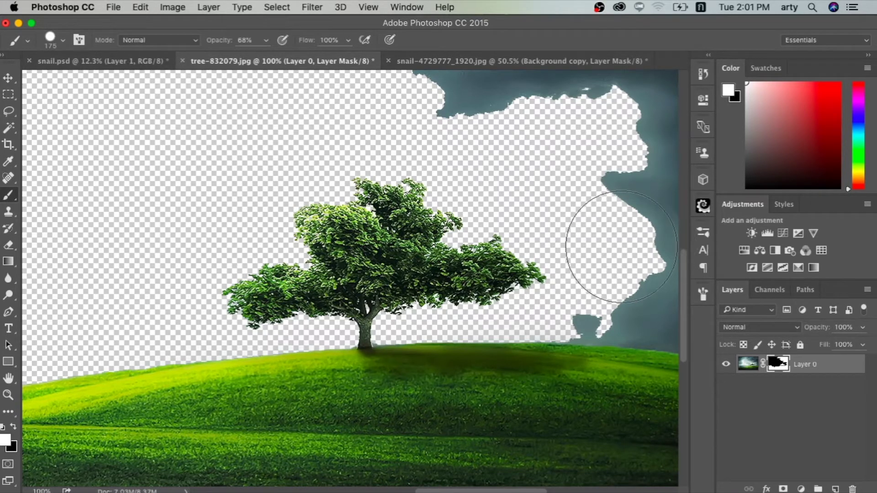
pyautogui.click(637, 246)
pyautogui.press('x')
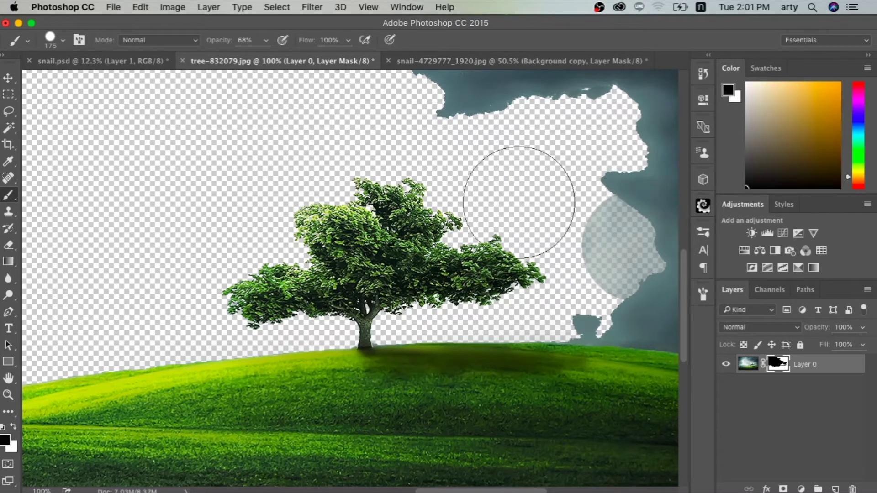
pyautogui.press('0')
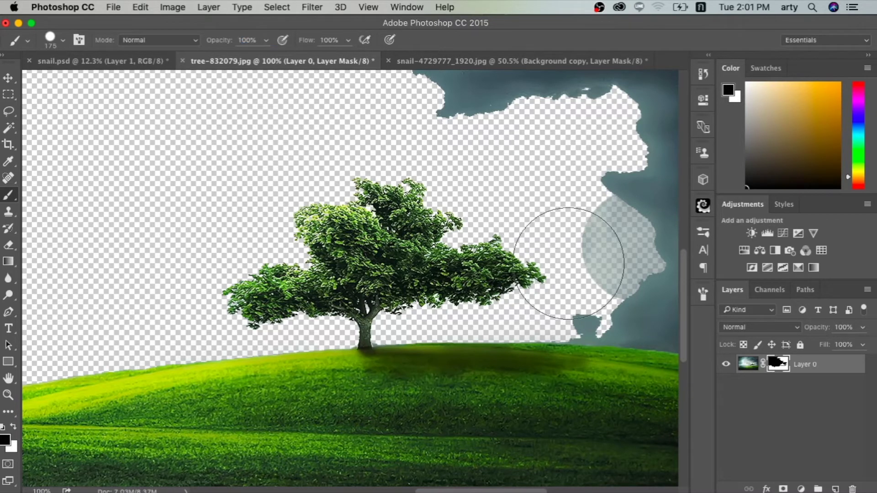
pyautogui.moveTo(594, 254)
pyautogui.mouseDown()
pyautogui.moveTo(628, 266)
pyautogui.moveTo(544, 251)
pyautogui.mouseUp()
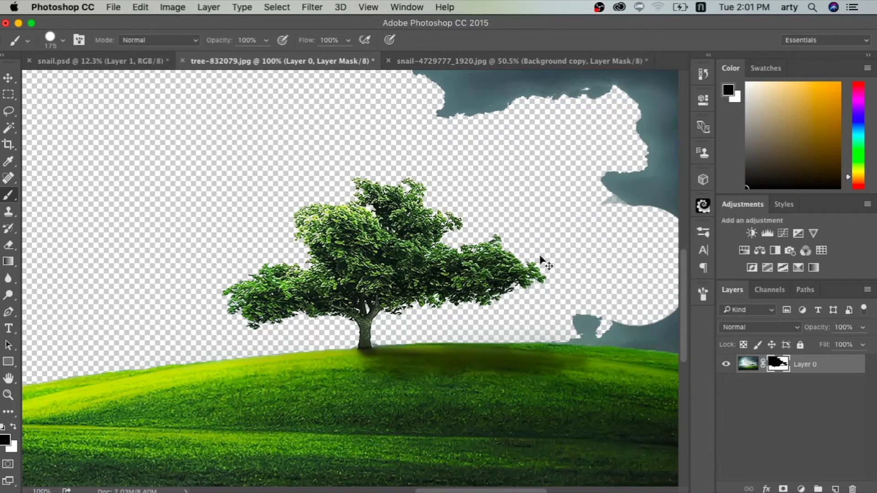
# - Mask out the sky remnants along the hilltop with a 50 px brush
pyautogui.press('super+minus')
pyautogui.hscroll(3, 541, 256)
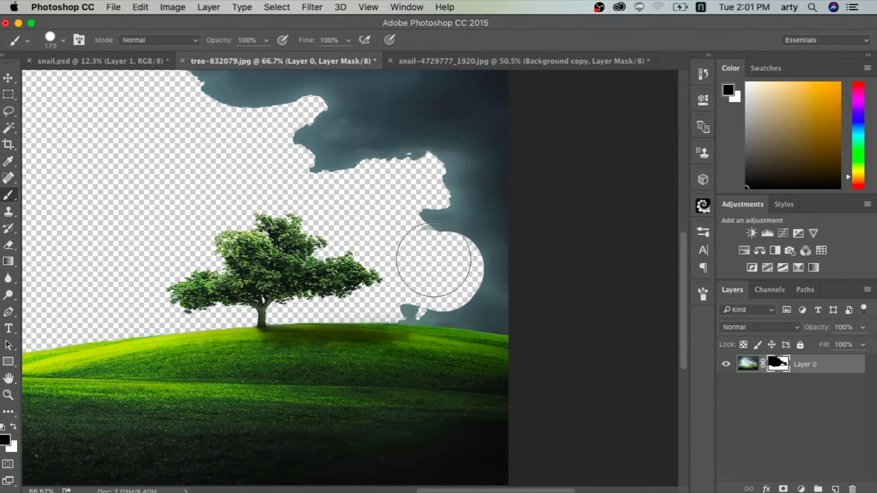
pyautogui.moveTo(427, 255); pyautogui.dragTo(421, 283)
pyautogui.press('[')
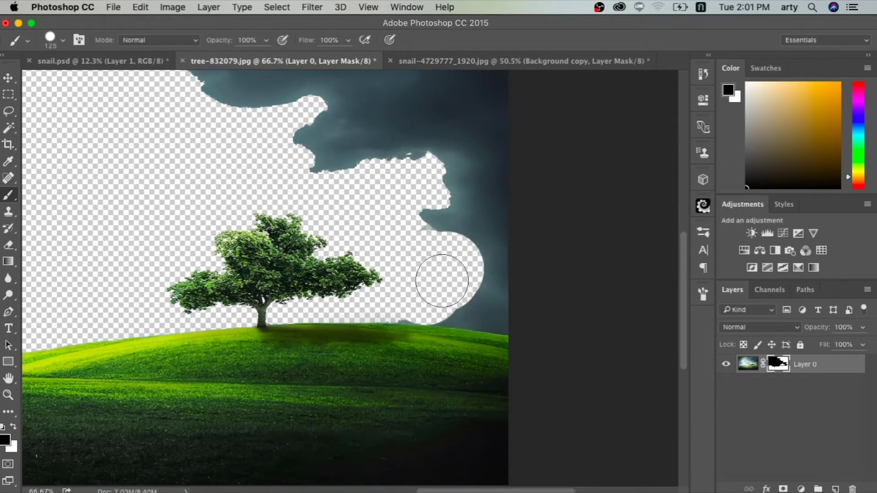
pyautogui.press('[')
pyautogui.press('[')
pyautogui.press('[')
pyautogui.press('[')
pyautogui.press('[')
pyautogui.moveTo(391, 309); pyautogui.dragTo(398, 311)
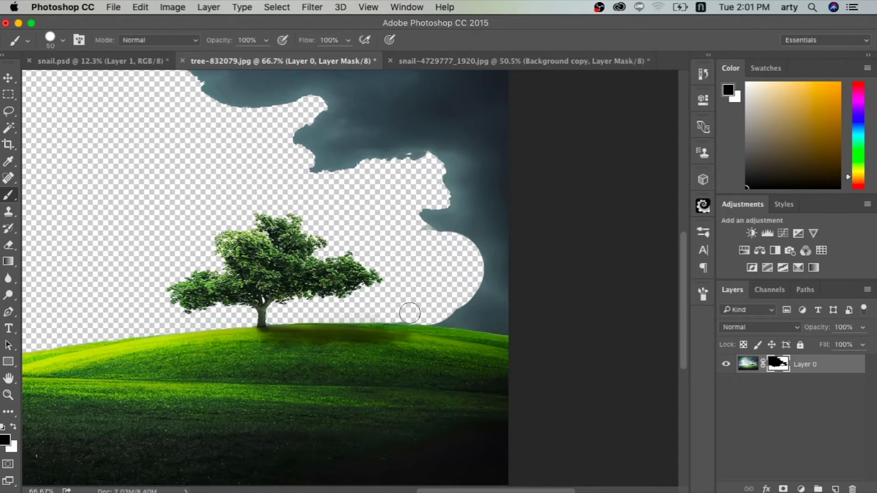
pyautogui.moveTo(398, 310); pyautogui.dragTo(413, 312)
pyautogui.moveTo(415, 312); pyautogui.dragTo(517, 327)
pyautogui.press(']')
pyautogui.press(']')
pyautogui.press(']')
pyautogui.press(']')
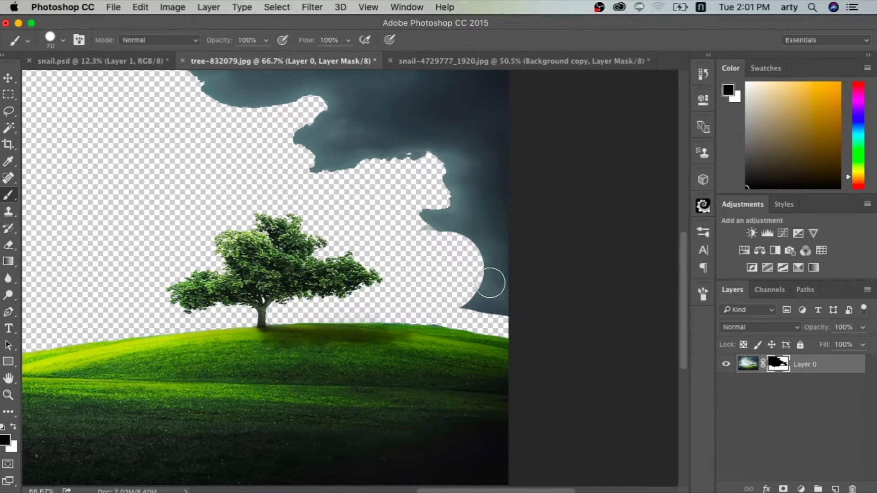
pyautogui.press(']')
pyautogui.press(']')
pyautogui.press(']')
# - With a 200 px brush, hide the remaining storm sky and the dark mountain strip at left
pyautogui.moveTo(500, 290)
pyautogui.mouseDown()
pyautogui.moveTo(495, 274)
pyautogui.moveTo(464, 275)
pyautogui.moveTo(459, 224)
pyautogui.moveTo(504, 185)
pyautogui.moveTo(314, 137)
pyautogui.moveTo(383, 126)
pyautogui.moveTo(447, 138)
pyautogui.mouseUp()
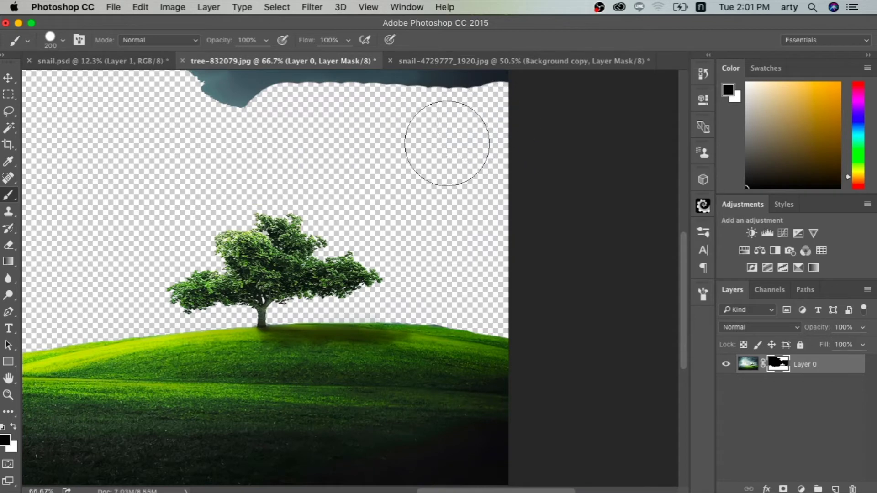
pyautogui.moveTo(427, 166)
pyautogui.mouseDown()
pyautogui.moveTo(560, 289)
pyautogui.moveTo(548, 319)
pyautogui.mouseUp()
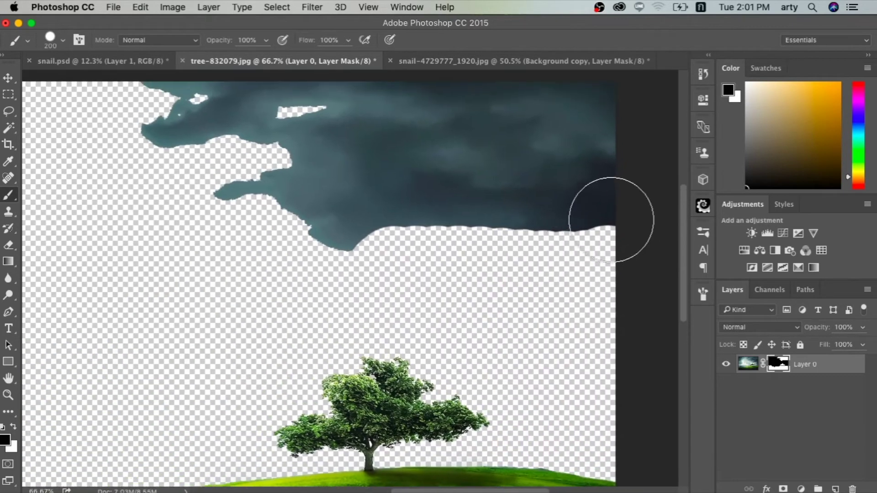
pyautogui.moveTo(608, 219)
pyautogui.mouseDown()
pyautogui.moveTo(235, 196)
pyautogui.moveTo(528, 170)
pyautogui.moveTo(470, 117)
pyautogui.moveTo(141, 114)
pyautogui.mouseUp()
pyautogui.moveTo(505, 118); pyautogui.dragTo(574, 98)
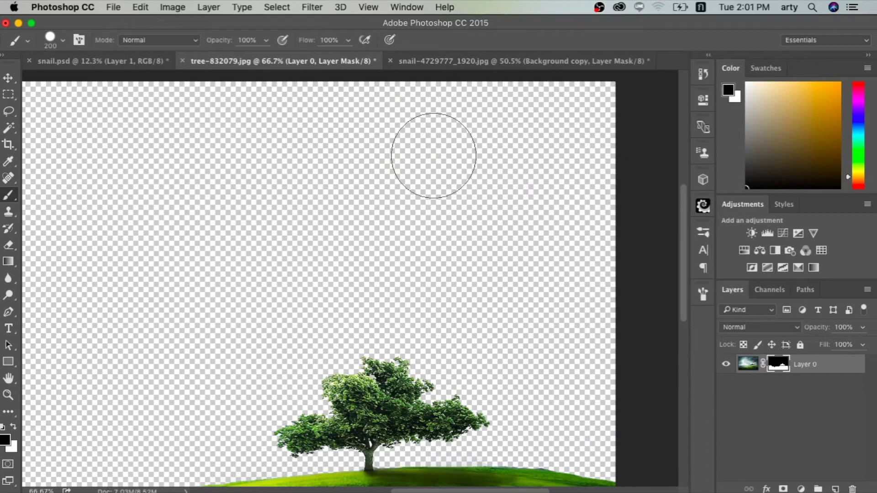
pyautogui.moveTo(313, 294); pyautogui.dragTo(525, 180)
pyautogui.moveTo(263, 320)
pyautogui.mouseDown()
pyautogui.moveTo(216, 364)
pyautogui.moveTo(234, 349)
pyautogui.moveTo(192, 363)
pyautogui.moveTo(153, 354)
pyautogui.moveTo(161, 361)
pyautogui.moveTo(66, 364)
pyautogui.mouseUp()
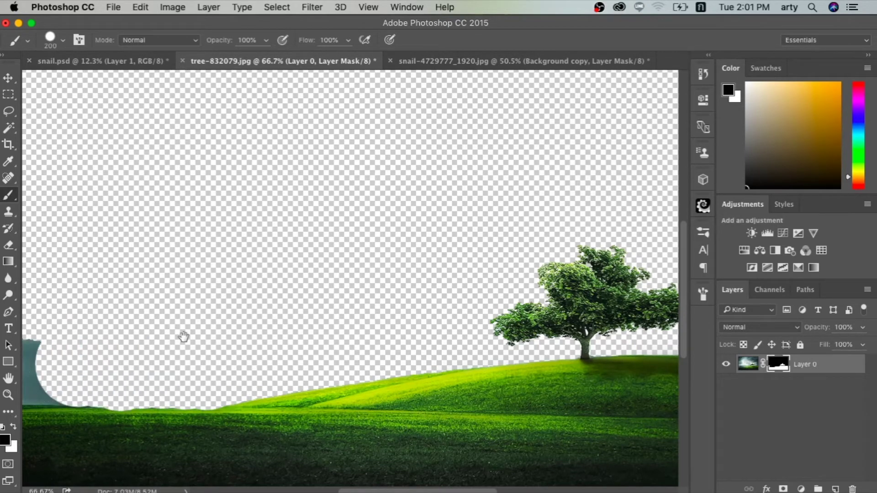
pyautogui.moveTo(182, 336); pyautogui.dragTo(374, 313)
pyautogui.moveTo(183, 338); pyautogui.dragTo(239, 348)
pyautogui.hscroll(3, 324, 281)
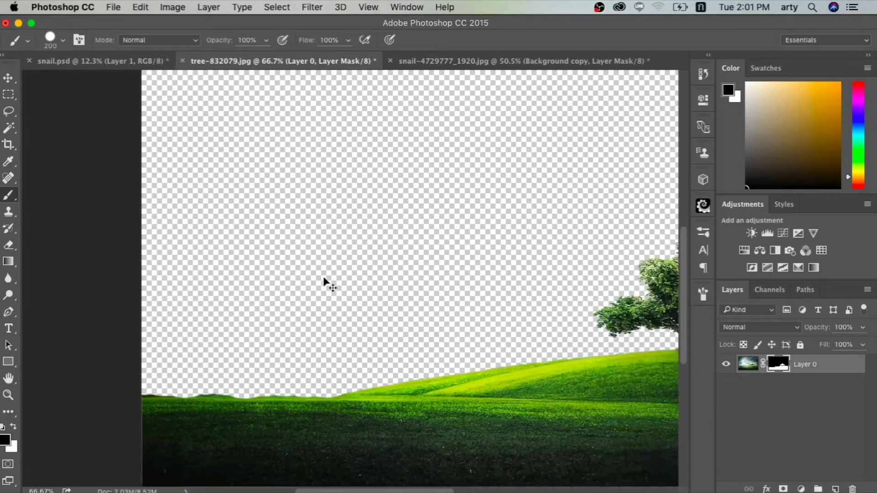
pyautogui.scroll(-3, 323, 281)
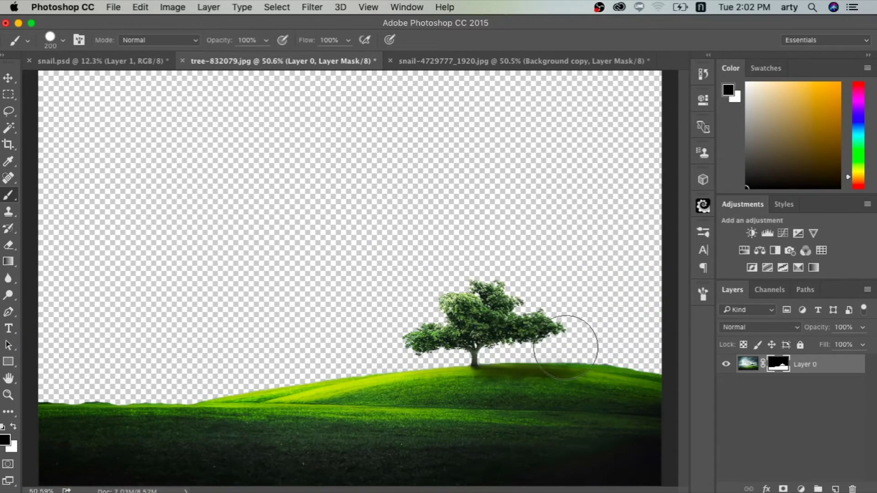
pyautogui.click(8, 78)
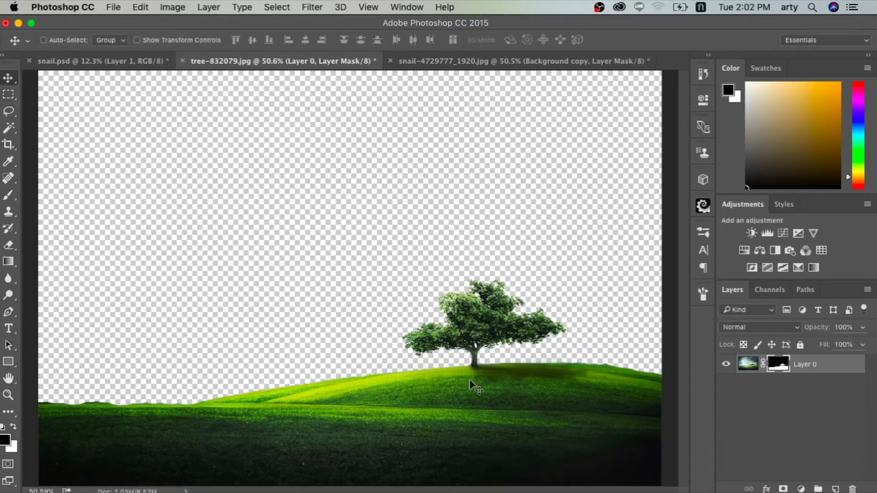
# - Bring the masked tree and hill into snail.psd and apply Layer 2's mask
pyautogui.moveTo(474, 400)
pyautogui.mouseDown()
pyautogui.moveTo(386, 358)
pyautogui.moveTo(402, 294)
pyautogui.moveTo(147, 137)
pyautogui.moveTo(130, 64)
pyautogui.mouseUp()
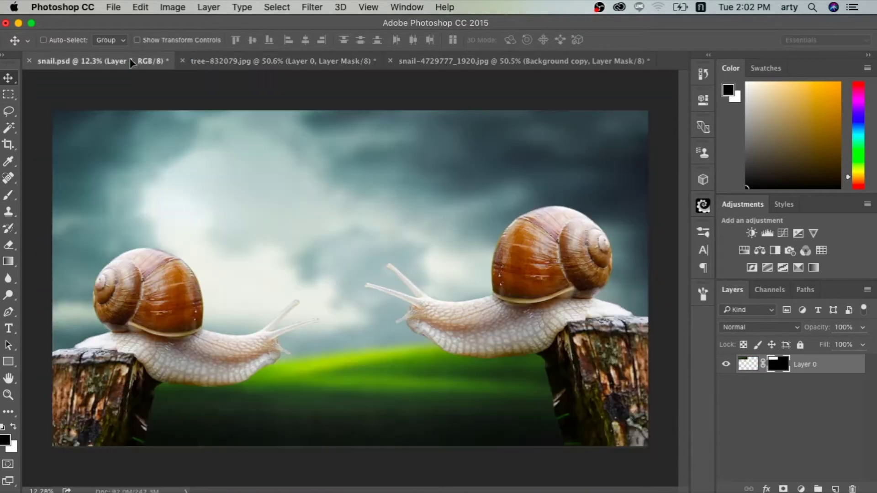
pyautogui.moveTo(328, 258); pyautogui.dragTo(328, 258)
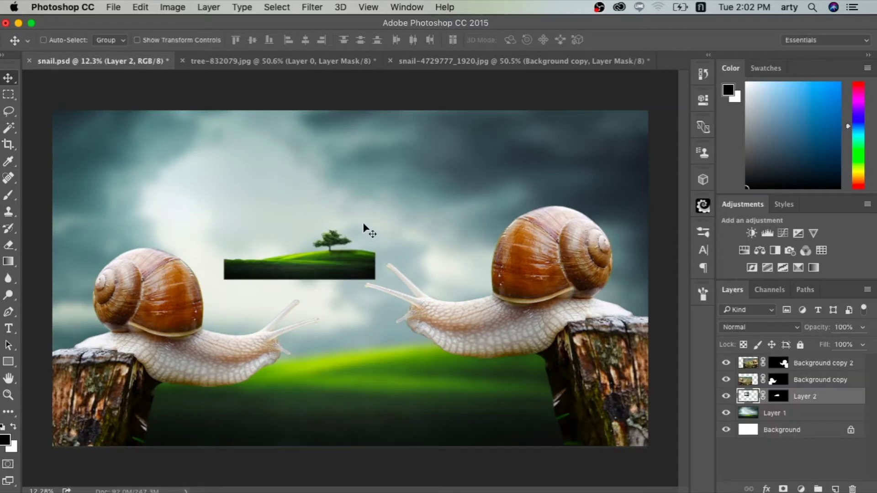
pyautogui.click(778, 397)
pyautogui.rightClick(780, 399)
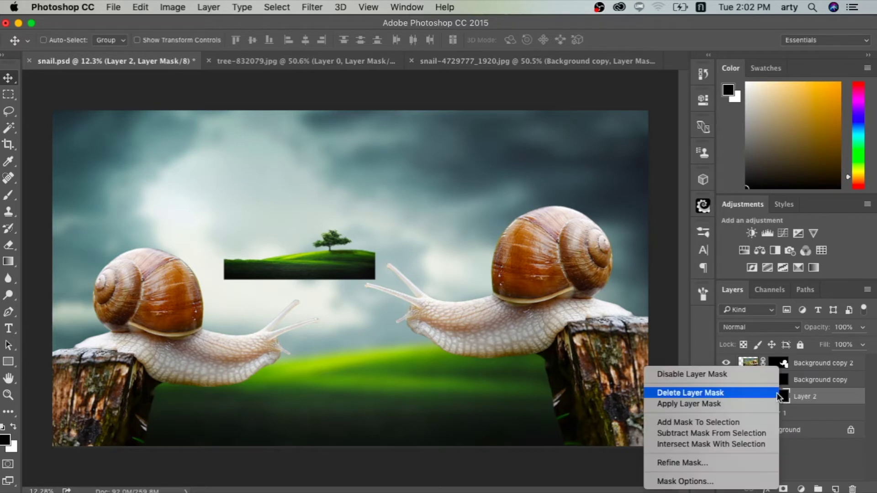
pyautogui.click(744, 403)
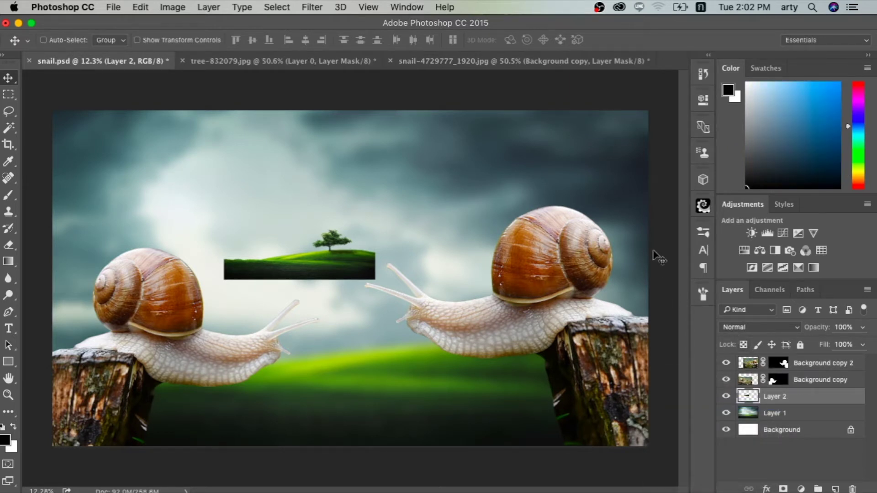
# - Duplicate Layer 2 and hide the original so only Layer 2 copy shows
pyautogui.press('ctrl')
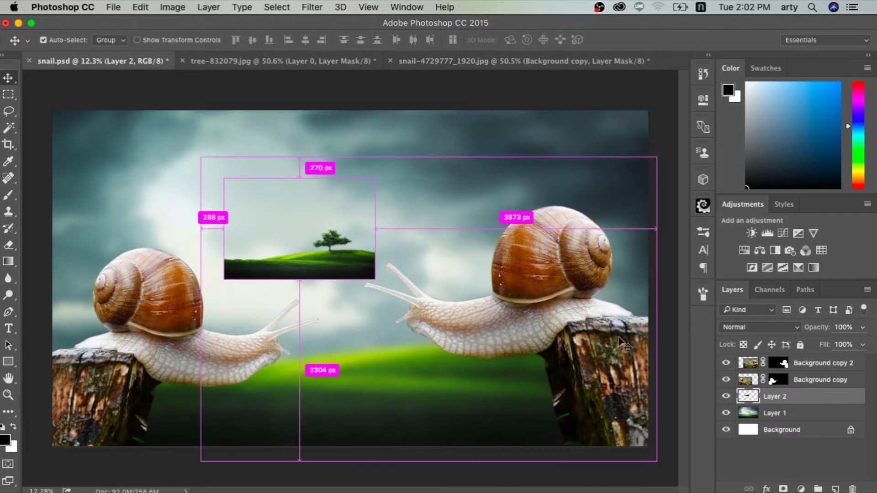
pyautogui.hotkey('ctrl', 'j')
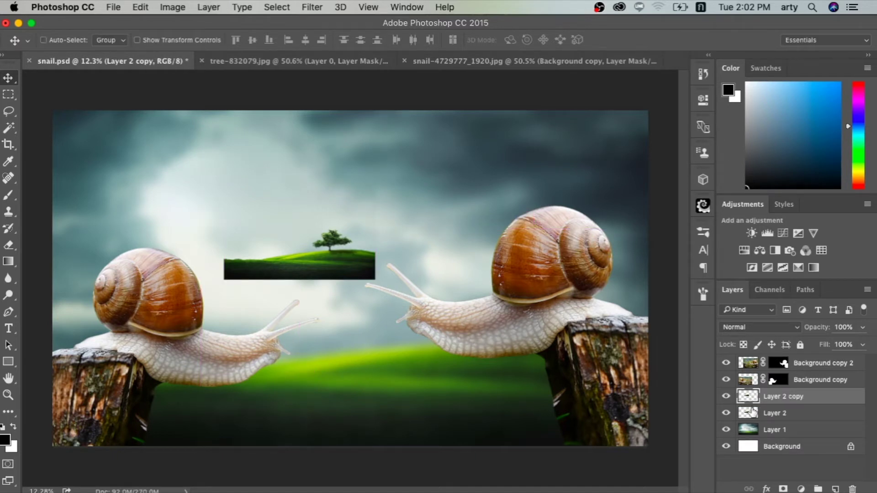
pyautogui.click(726, 414)
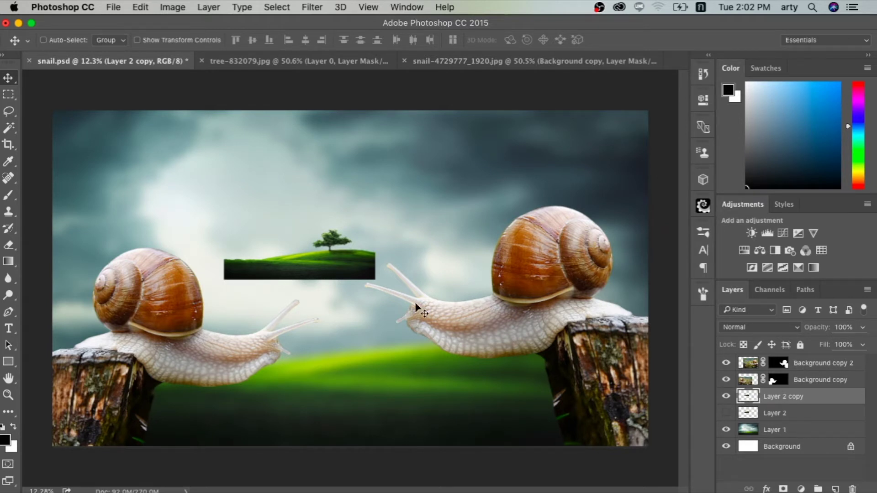
# - Scale Layer 2 copy's tree-on-hill to about 248% and fit it into the canvas's upper-left corner
pyautogui.hotkey('ctrl', 't')
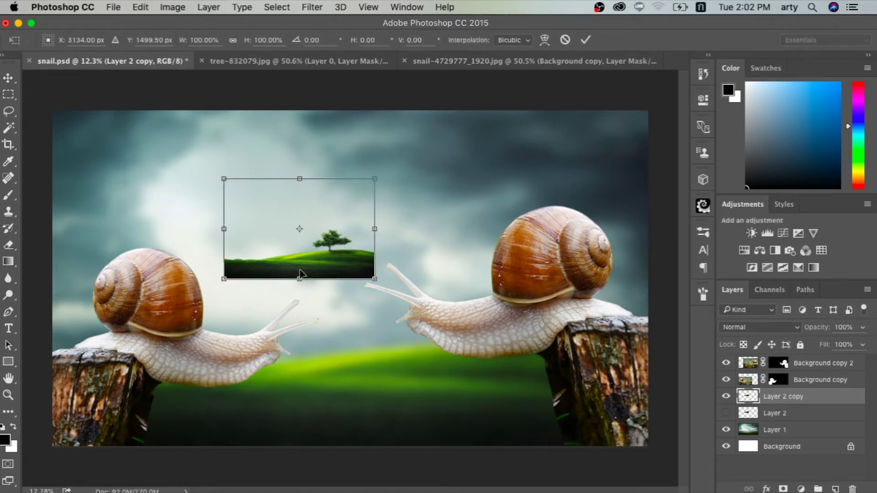
pyautogui.moveTo(374, 179); pyautogui.dragTo(561, 73)
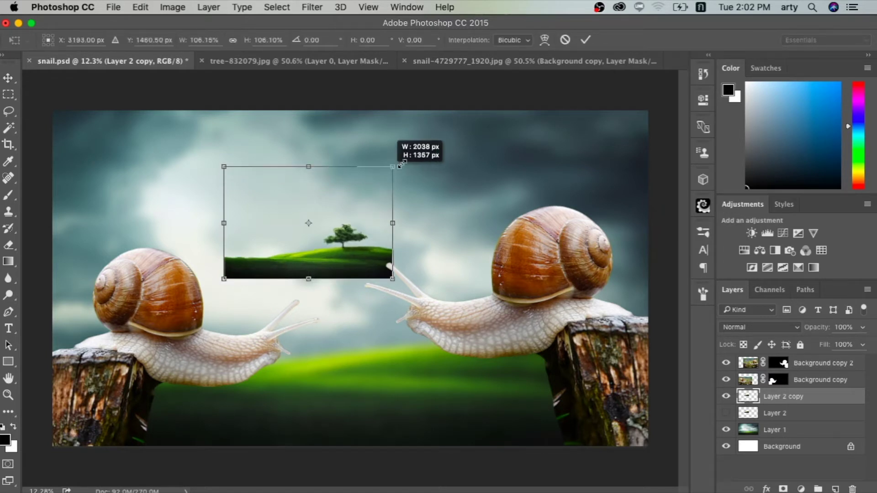
pyautogui.moveTo(473, 198); pyautogui.dragTo(209, 189)
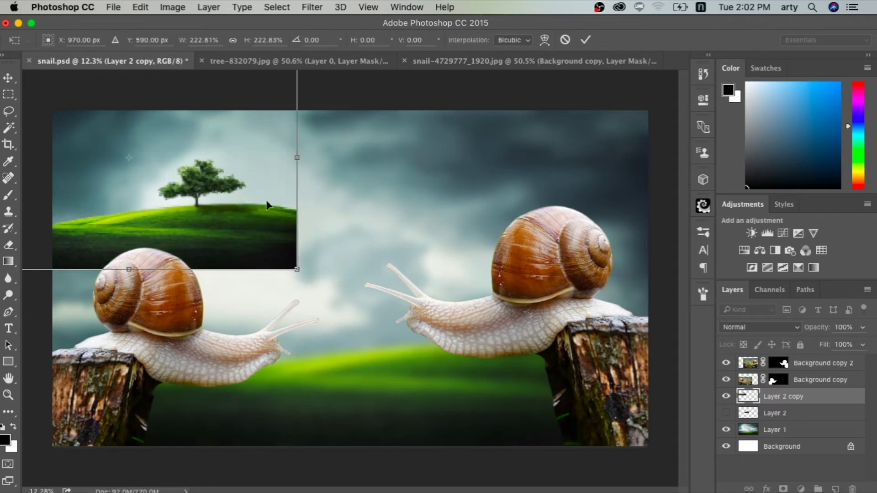
pyautogui.moveTo(267, 206); pyautogui.dragTo(222, 206)
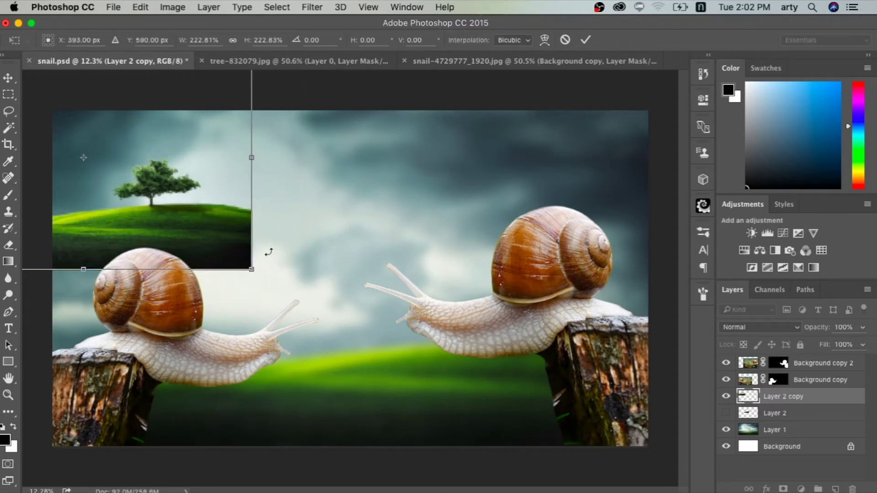
pyautogui.moveTo(262, 272); pyautogui.dragTo(300, 292)
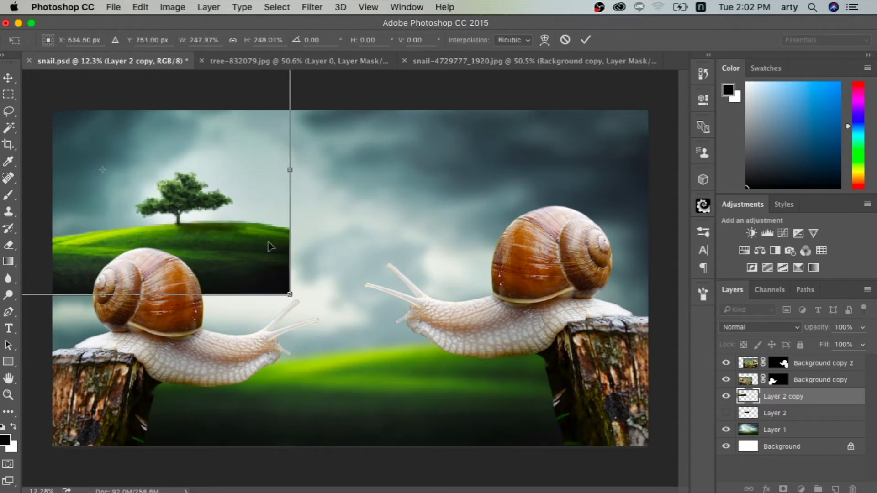
pyautogui.moveTo(269, 247)
pyautogui.mouseDown()
pyautogui.moveTo(244, 222)
pyautogui.moveTo(250, 218)
pyautogui.mouseUp()
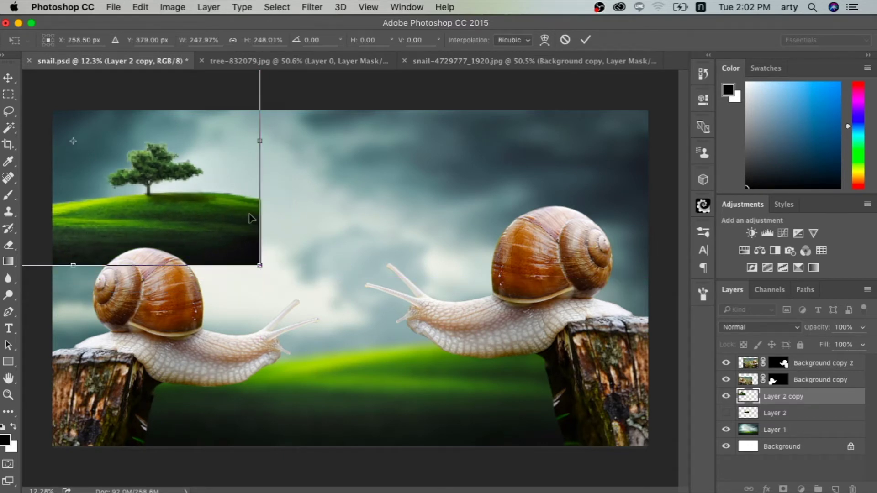
pyautogui.press('Return')
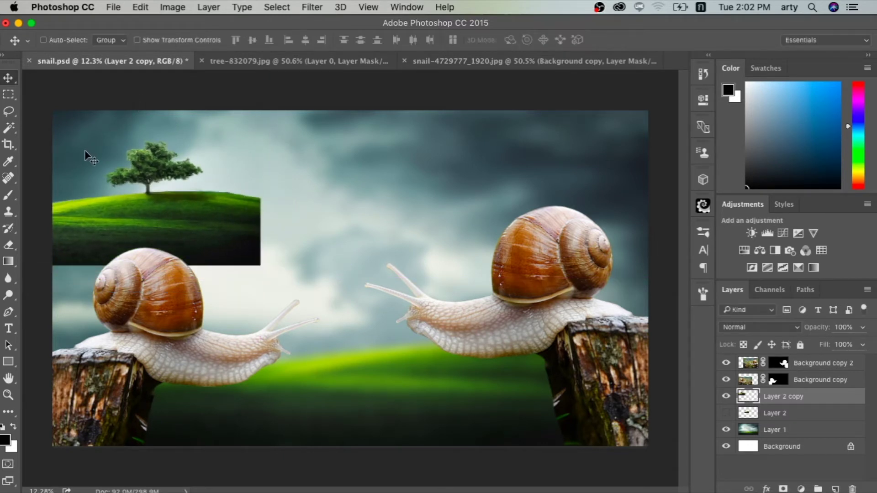
# - Marquee-select the in-canvas tree area and copy it to a new Layer 3
pyautogui.click(7, 94)
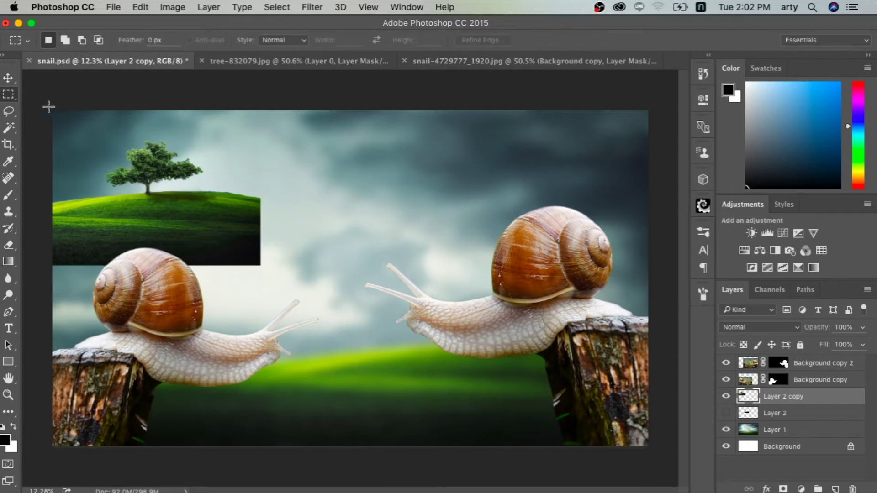
pyautogui.moveTo(52, 111); pyautogui.dragTo(270, 280)
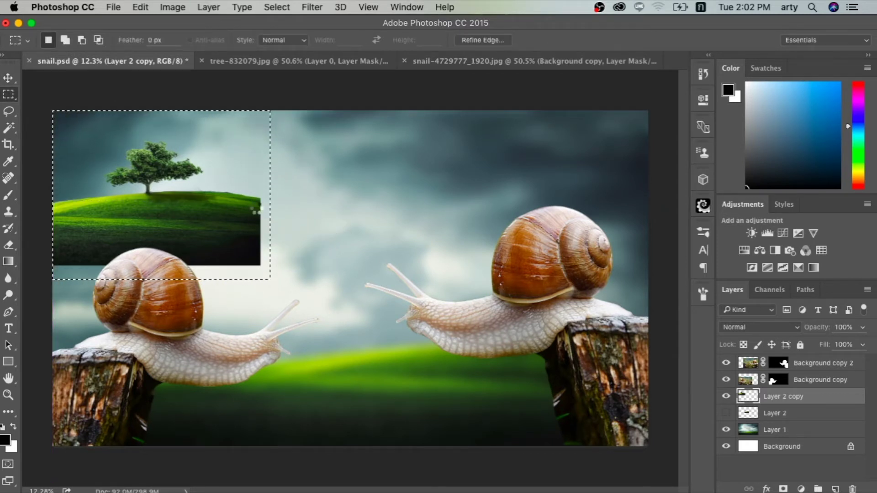
pyautogui.hotkey('ctrl', 'j')
# - Remove the old Layer 2 and Layer 2 copy, leaving Layer 3 selected
pyautogui.click(754, 407)
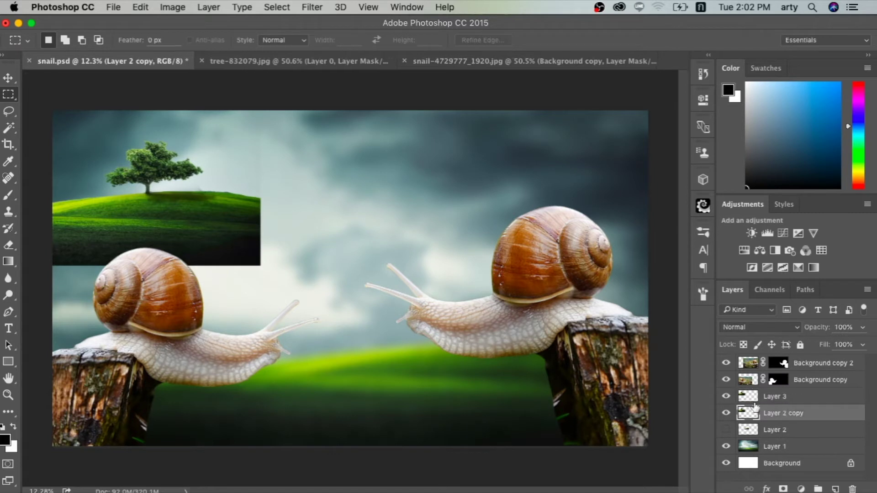
pyautogui.hotkey('ctrl', 'e')
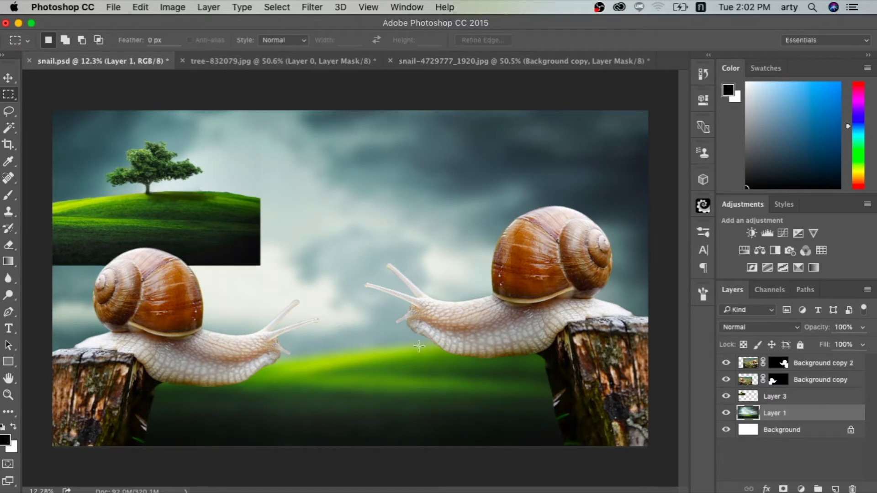
pyautogui.hotkey('ctrl', 't')
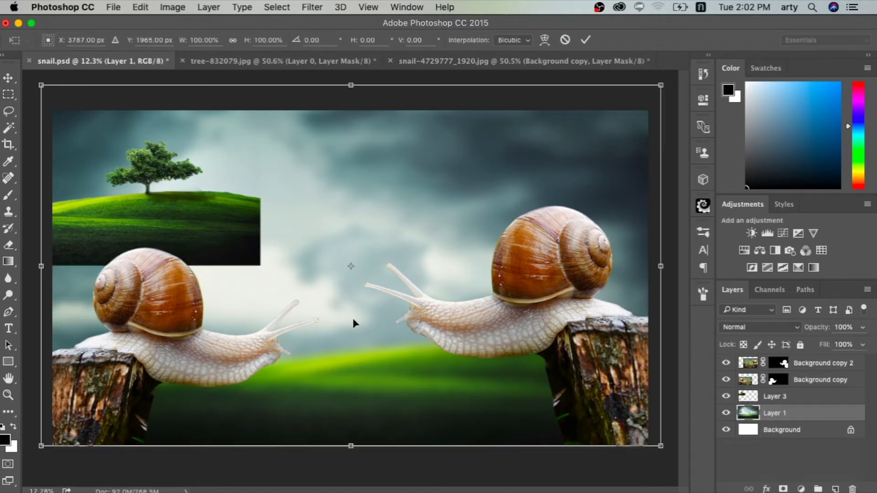
pyautogui.press('Return')
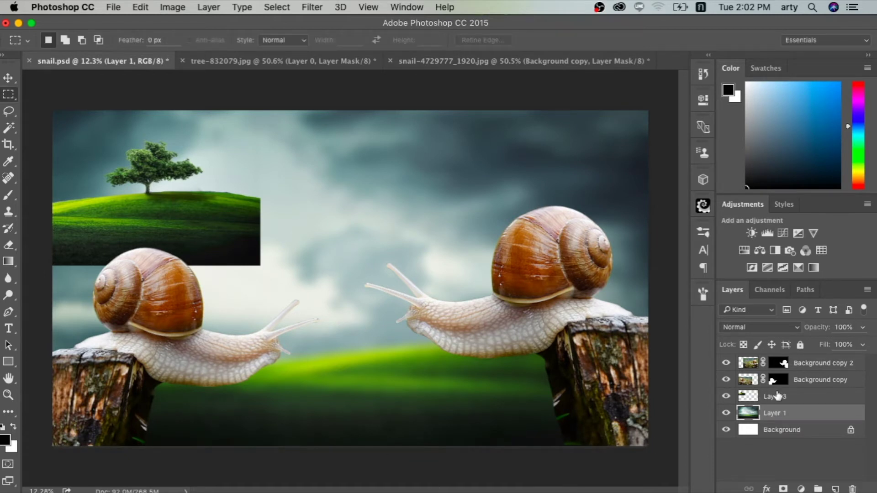
pyautogui.click(778, 396)
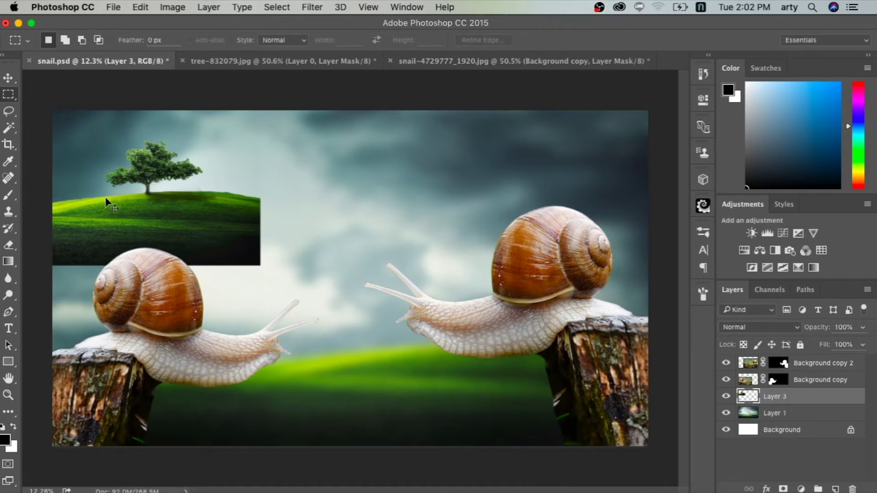
# - Move Layer 3 below Background copy 2, enlarge it to about 122%, and lower it over the left snail
pyautogui.hotkey('ctrl', 't')
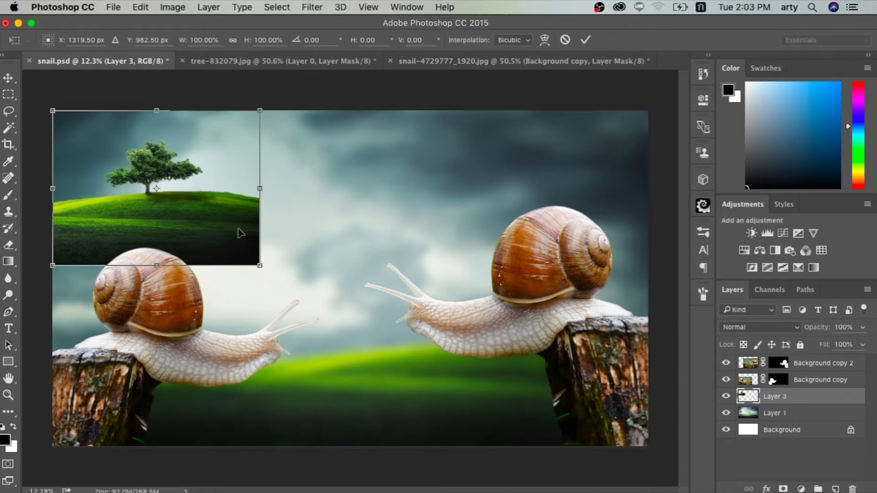
pyautogui.press('Return')
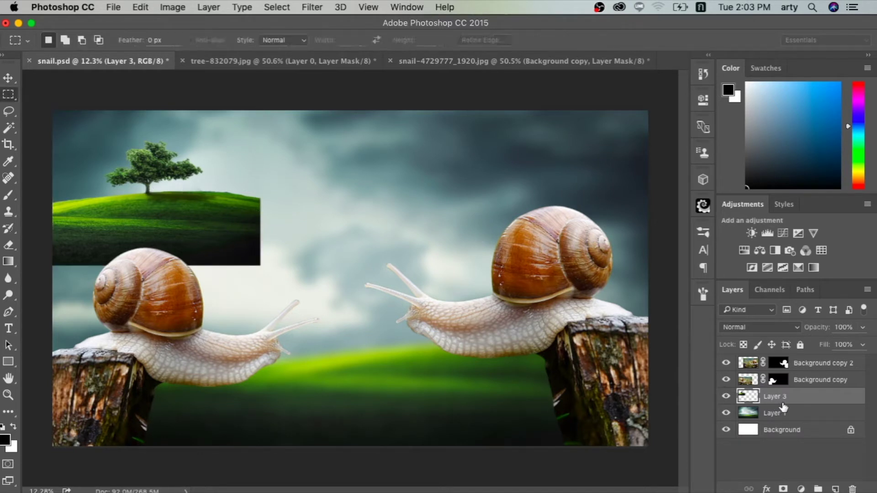
pyautogui.moveTo(783, 404); pyautogui.dragTo(783, 372)
pyautogui.hotkey('ctrl', 't')
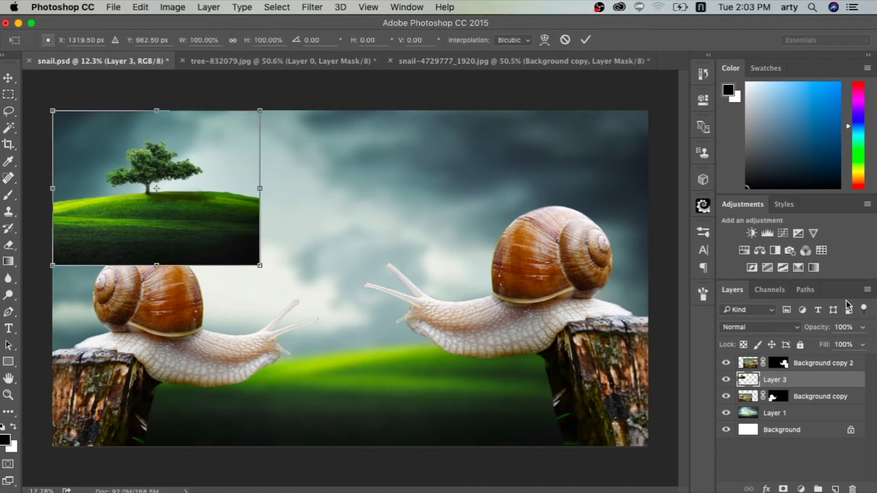
pyautogui.moveTo(261, 266); pyautogui.dragTo(308, 299)
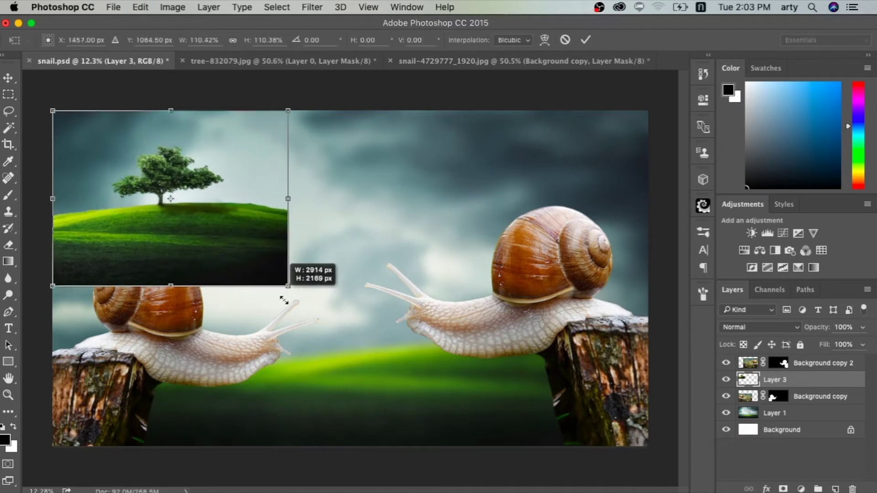
pyautogui.moveTo(271, 237); pyautogui.dragTo(264, 264)
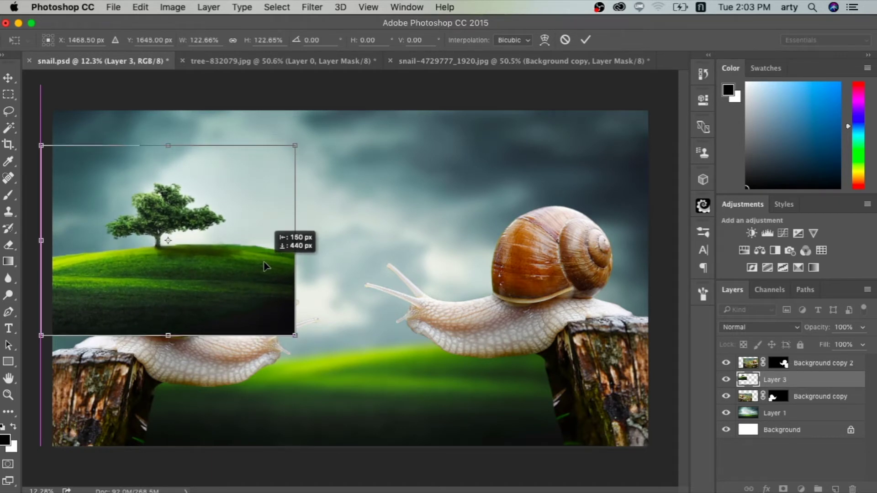
# - Lower Layer 3's fill to 63% and nudge the tree hill into place over the left shell
pyautogui.moveTo(825, 347); pyautogui.dragTo(804, 349)
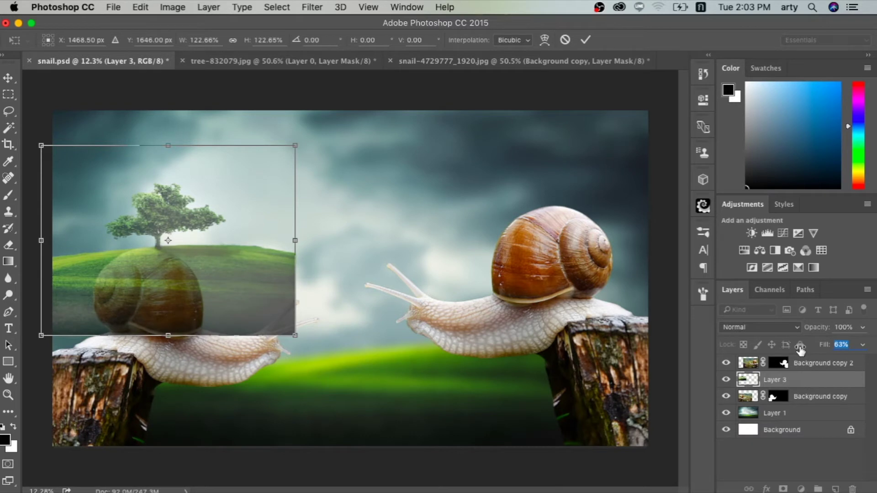
pyautogui.moveTo(250, 258); pyautogui.dragTo(246, 254)
pyautogui.scroll(1, 245, 254)
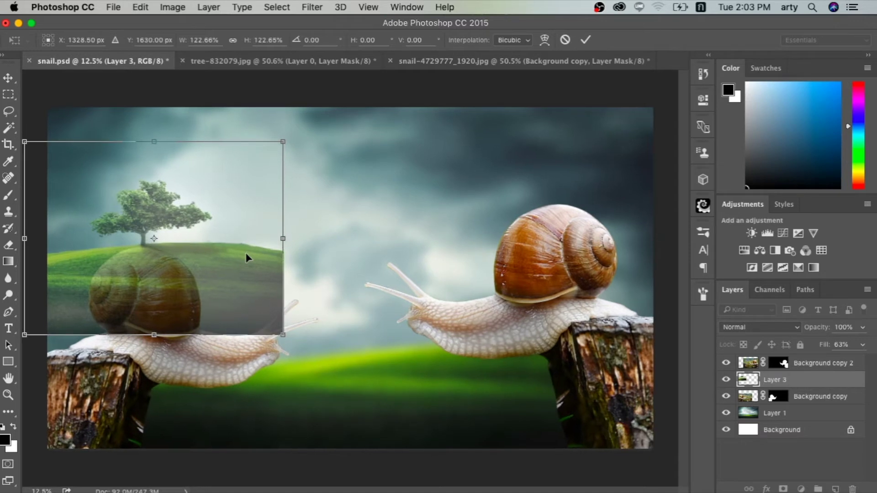
pyautogui.press('super+plus')
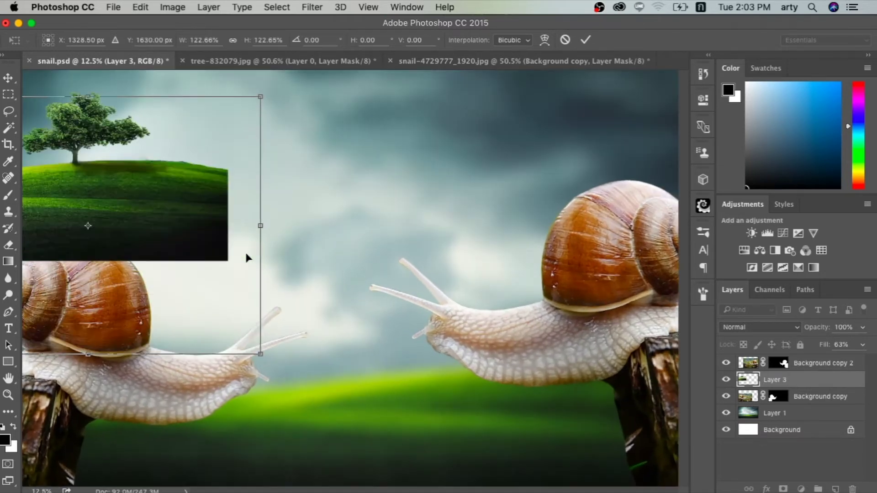
pyautogui.hscroll(3, 247, 254)
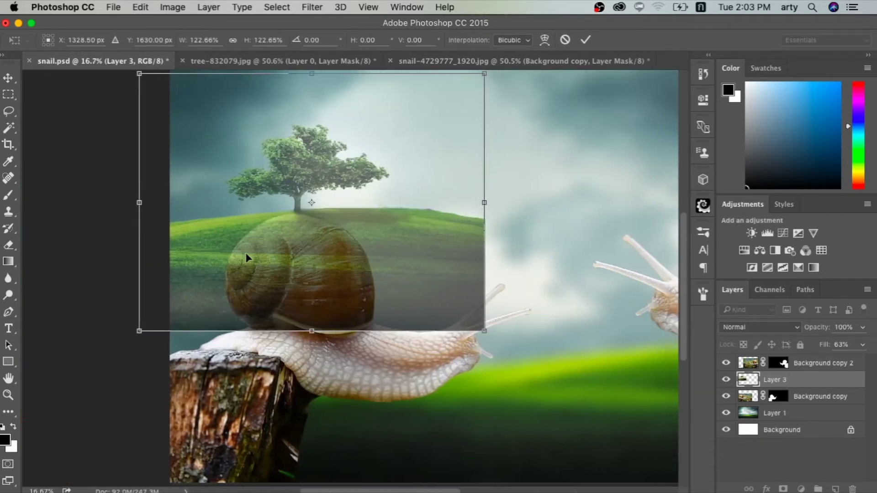
pyautogui.scroll(3, 246, 253)
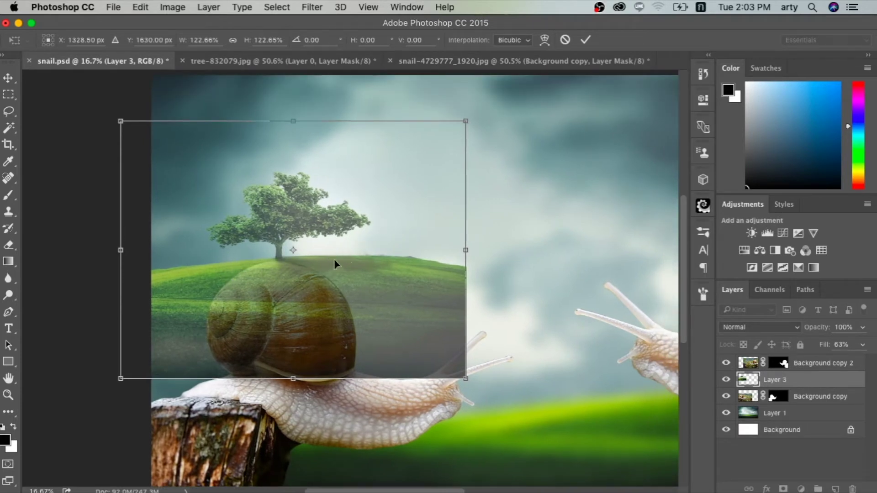
pyautogui.press('Down')
pyautogui.press('Down')
pyautogui.press('Down')
pyautogui.press('Down')
pyautogui.press('Down')
pyautogui.press('Down')
pyautogui.press('Down')
pyautogui.press('Down')
pyautogui.press('Down')
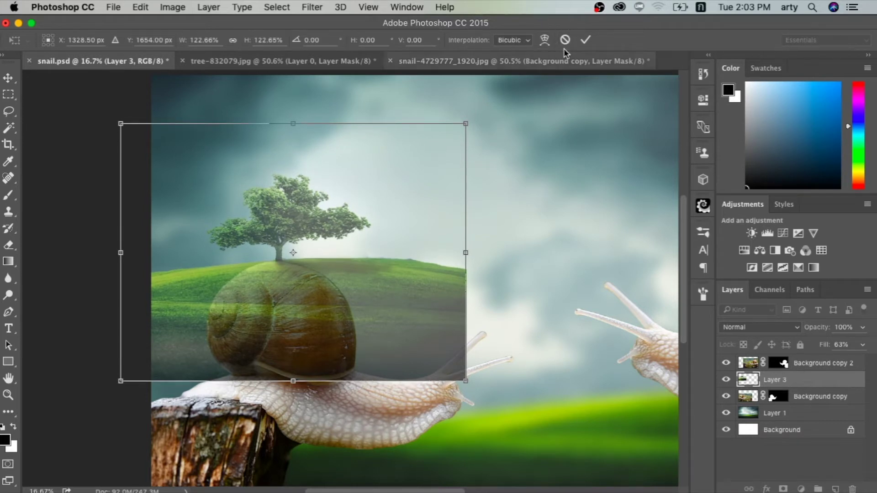
pyautogui.click(545, 40)
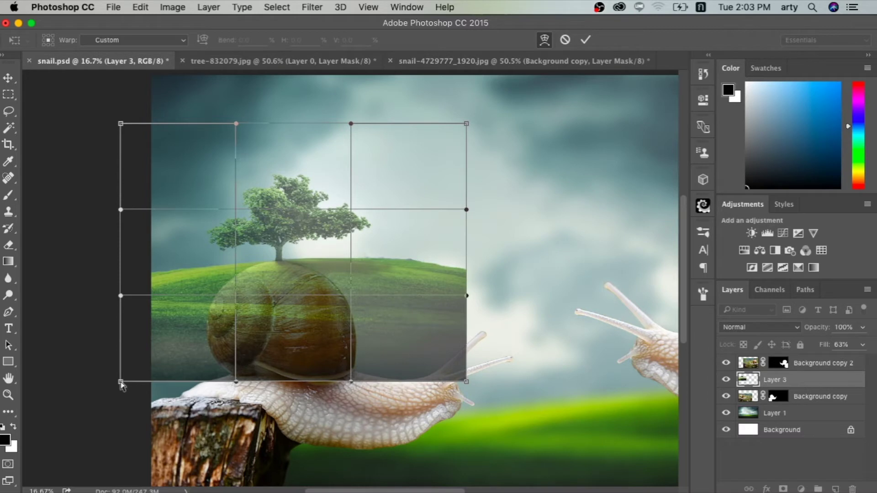
# - Warp the grass's corners and sides around the shell, lifting the hilltop and tree above it
pyautogui.moveTo(121, 381); pyautogui.dragTo(130, 408)
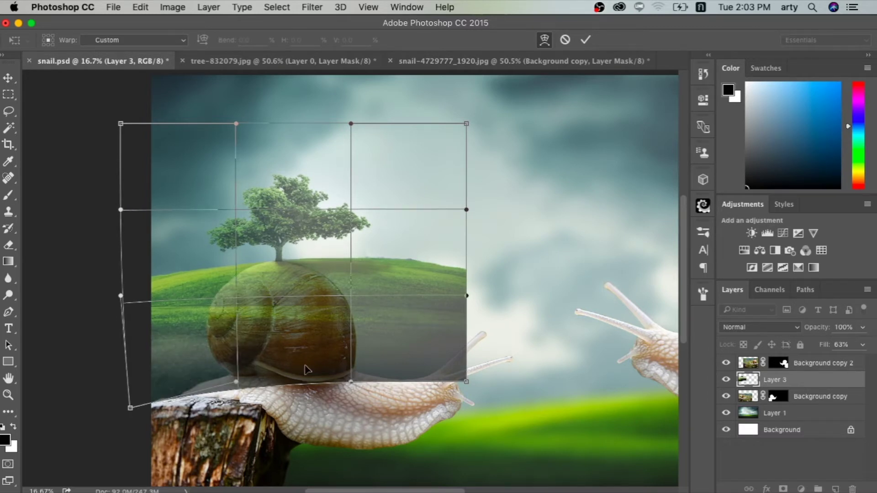
pyautogui.moveTo(467, 382); pyautogui.dragTo(416, 456)
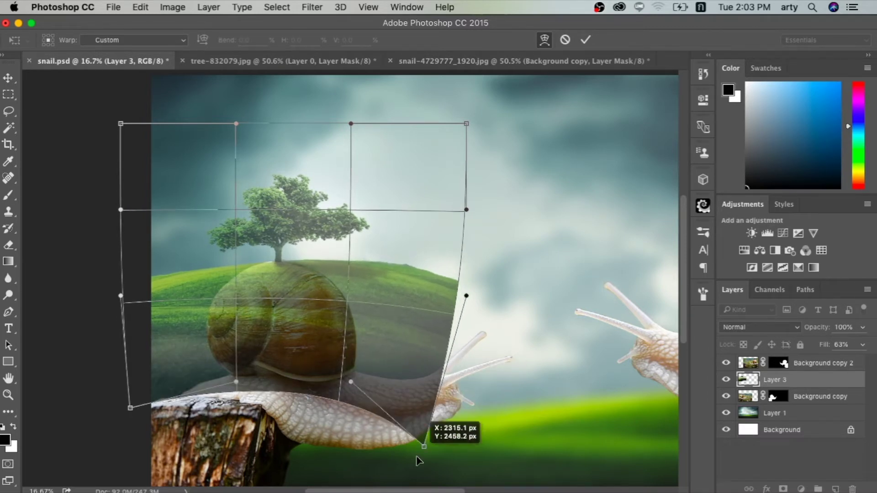
pyautogui.moveTo(450, 307); pyautogui.dragTo(410, 359)
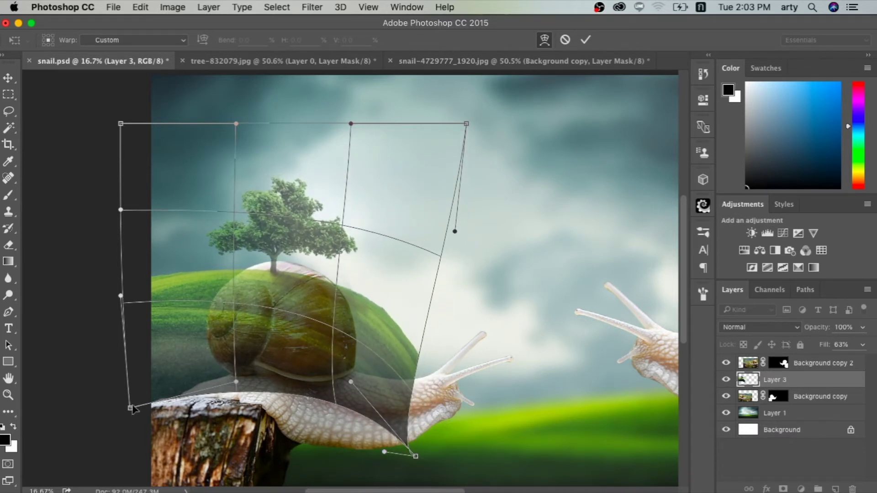
pyautogui.moveTo(130, 408); pyautogui.dragTo(155, 458)
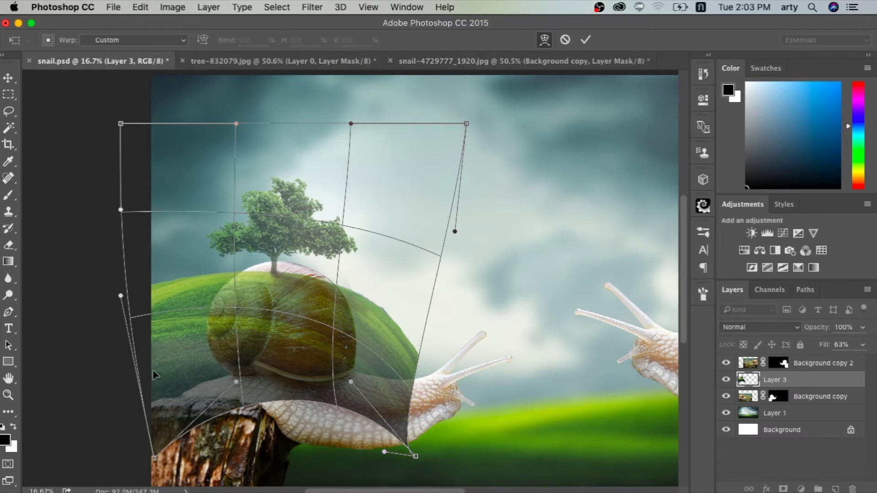
pyautogui.moveTo(154, 374); pyautogui.dragTo(280, 293)
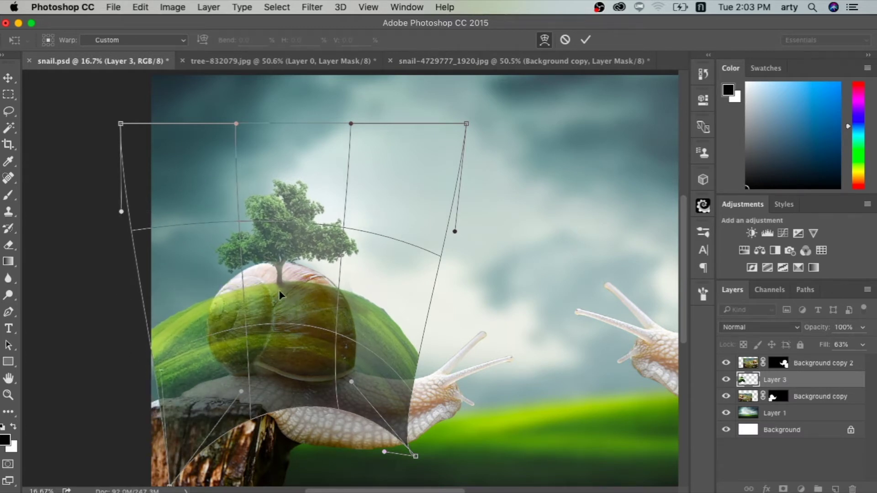
pyautogui.moveTo(279, 289); pyautogui.dragTo(279, 273)
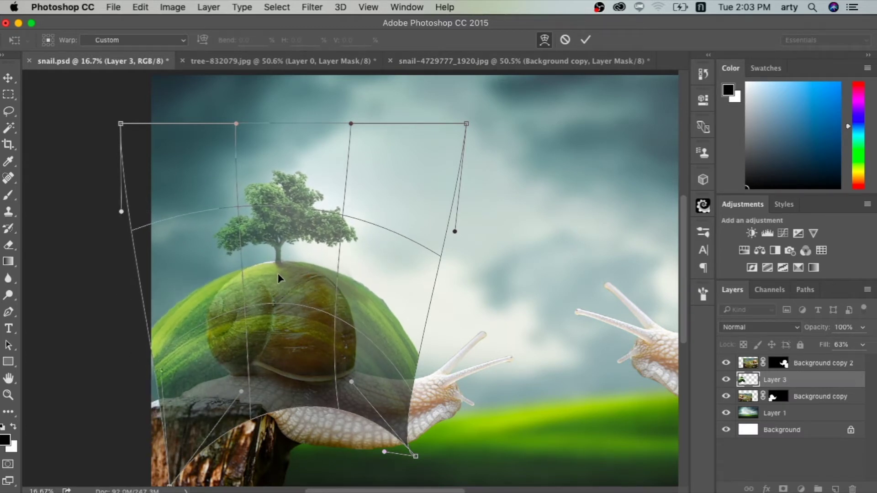
pyautogui.moveTo(177, 368); pyautogui.dragTo(179, 356)
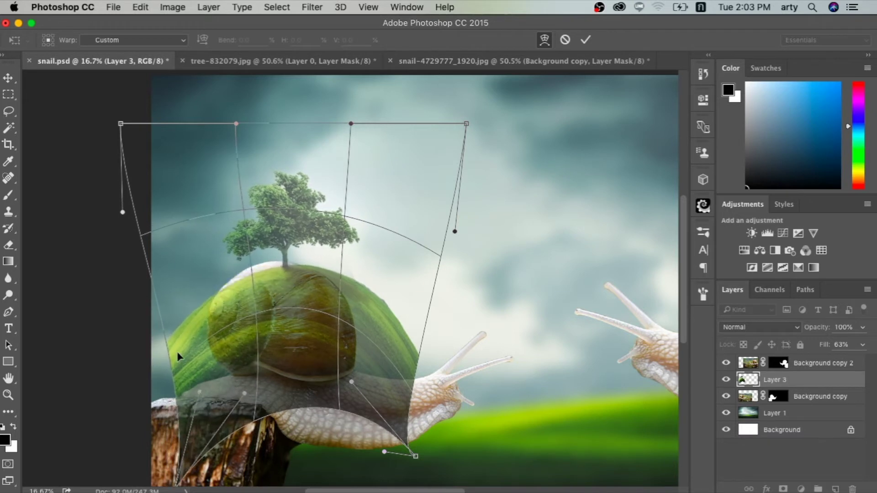
pyautogui.moveTo(123, 213); pyautogui.dragTo(131, 237)
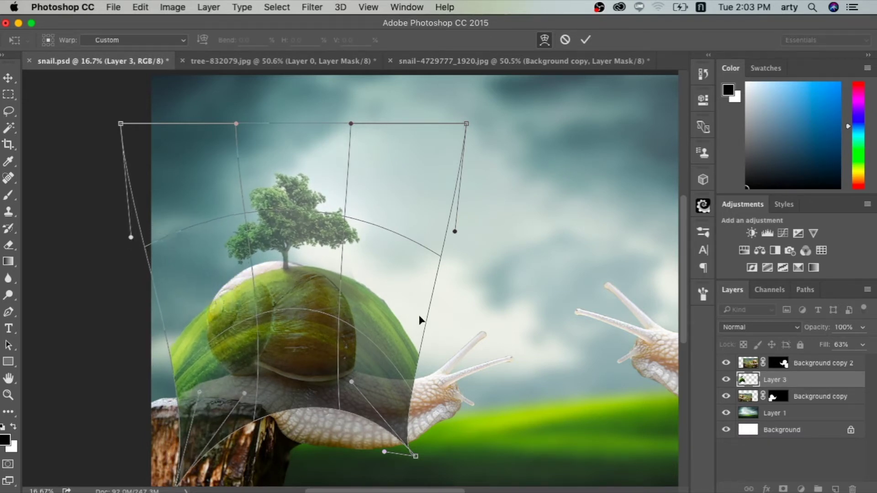
pyautogui.moveTo(418, 314)
pyautogui.mouseDown()
pyautogui.moveTo(406, 336)
pyautogui.moveTo(383, 341)
pyautogui.mouseUp()
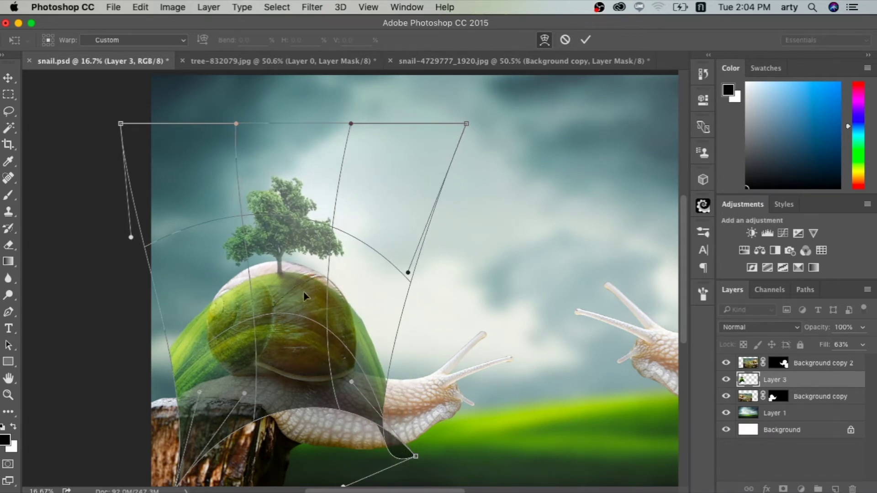
pyautogui.moveTo(303, 292); pyautogui.dragTo(277, 275)
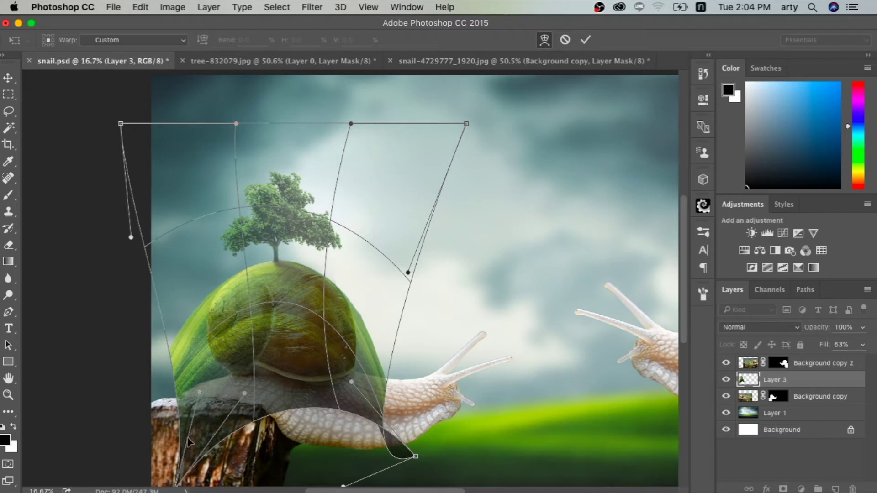
# - Tighten the lower corners and edges so the grass forms a rounded dome hugging the shell
pyautogui.moveTo(191, 443); pyautogui.dragTo(228, 426)
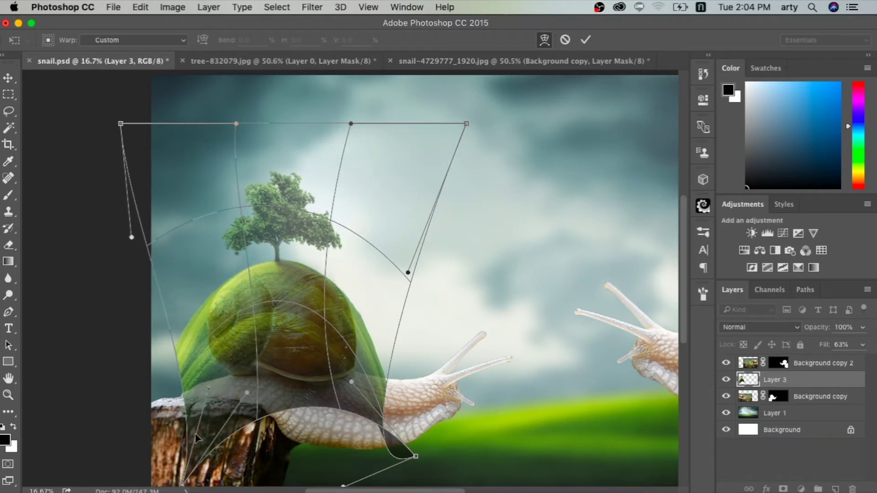
pyautogui.scroll(-2, 219, 372)
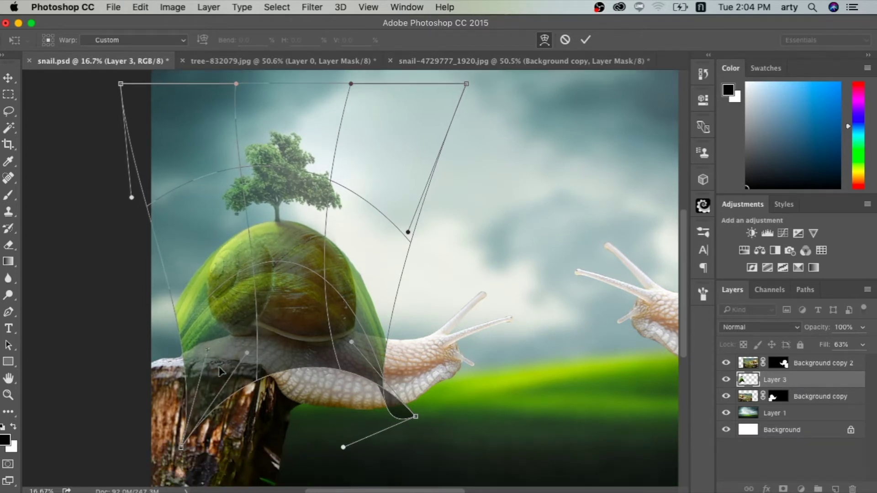
pyautogui.moveTo(181, 452); pyautogui.dragTo(303, 445)
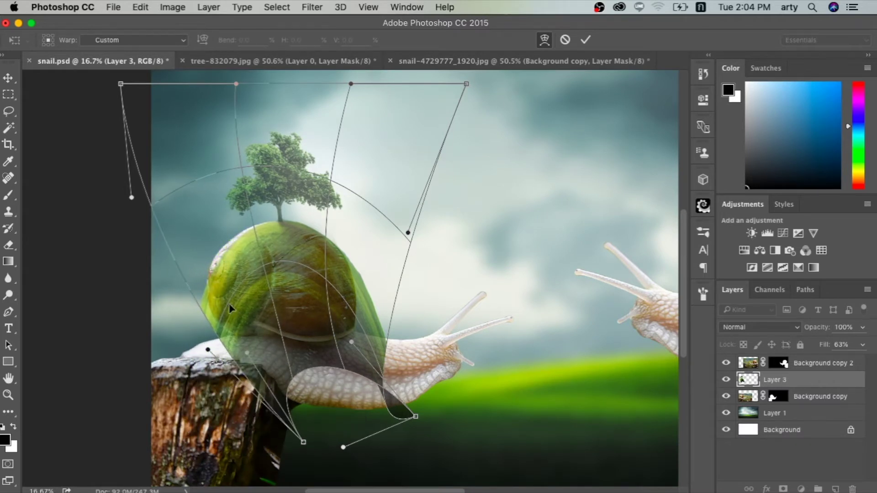
pyautogui.moveTo(231, 285); pyautogui.dragTo(224, 283)
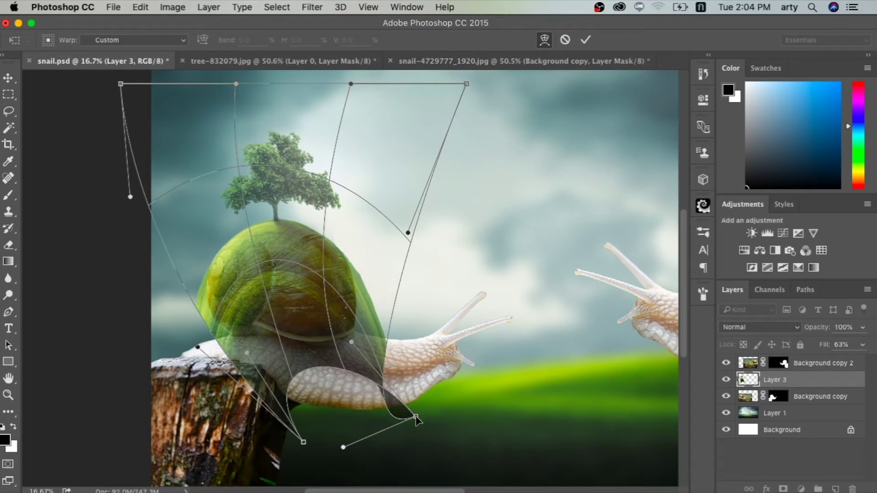
pyautogui.moveTo(417, 419); pyautogui.dragTo(252, 395)
pyautogui.moveTo(323, 272); pyautogui.dragTo(331, 273)
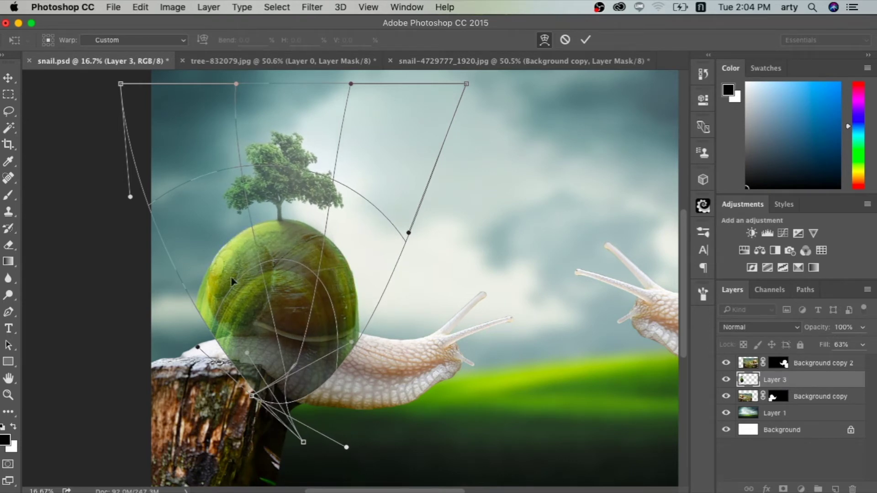
pyautogui.moveTo(224, 281); pyautogui.dragTo(223, 280)
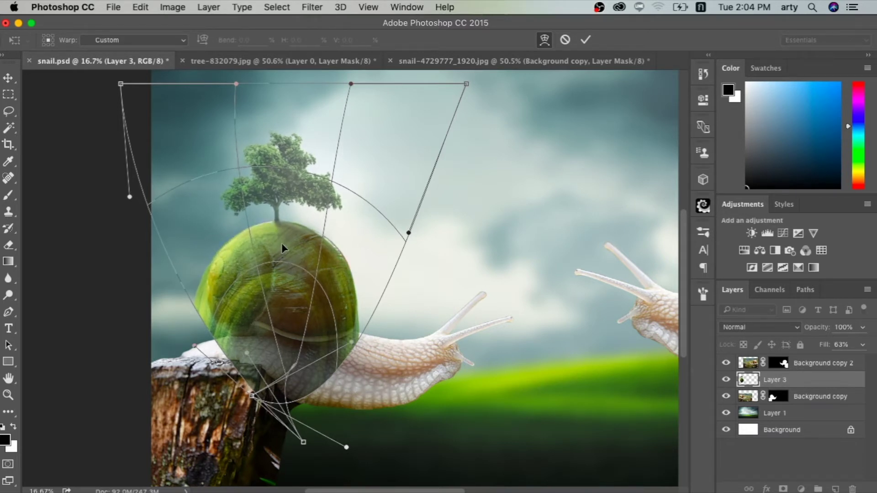
pyautogui.moveTo(372, 248); pyautogui.dragTo(375, 246)
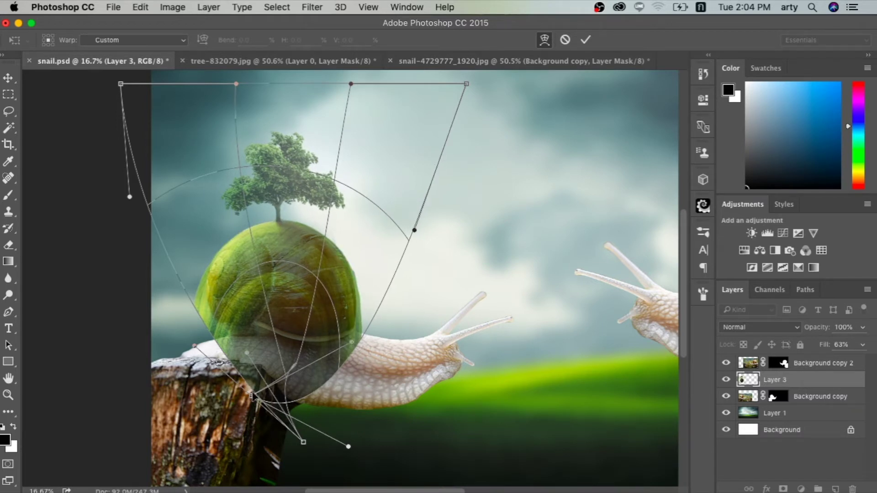
pyautogui.moveTo(250, 396); pyautogui.dragTo(213, 384)
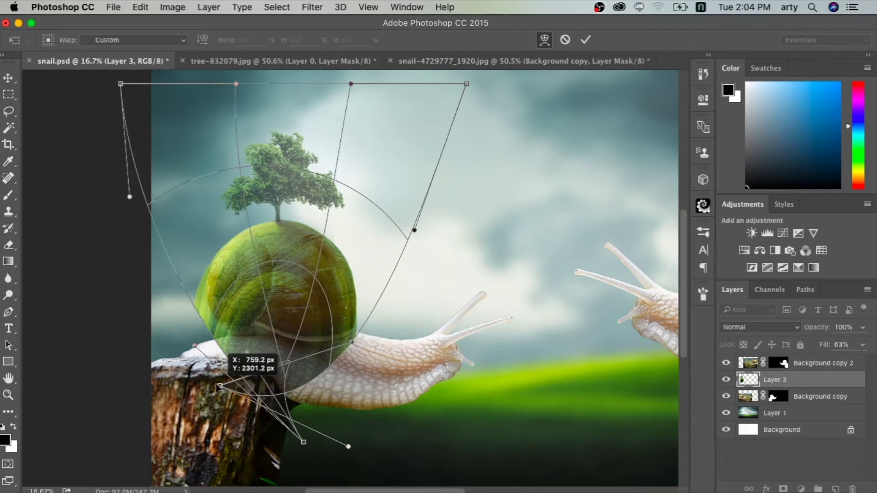
pyautogui.moveTo(213, 383); pyautogui.dragTo(214, 383)
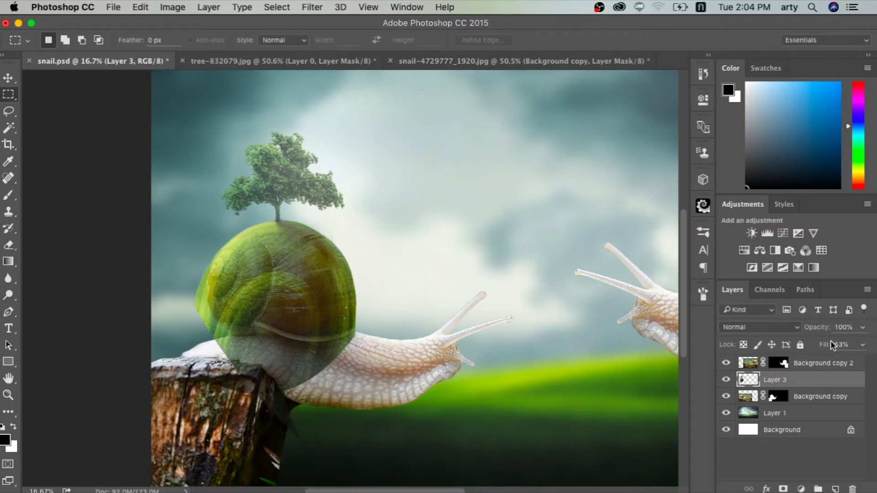
# - Set Layer 3's fill to 100%, add a layer mask, and use a Brush at about 46% opacity
pyautogui.moveTo(825, 347); pyautogui.dragTo(845, 347)
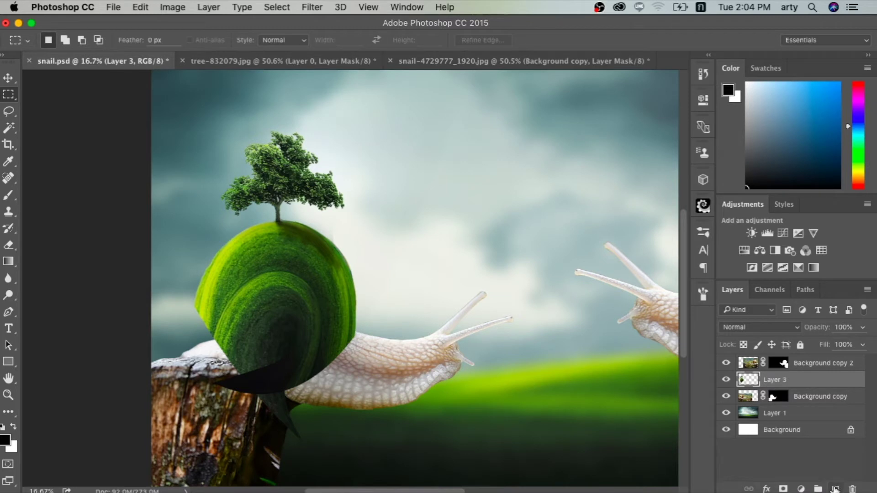
pyautogui.click(783, 488)
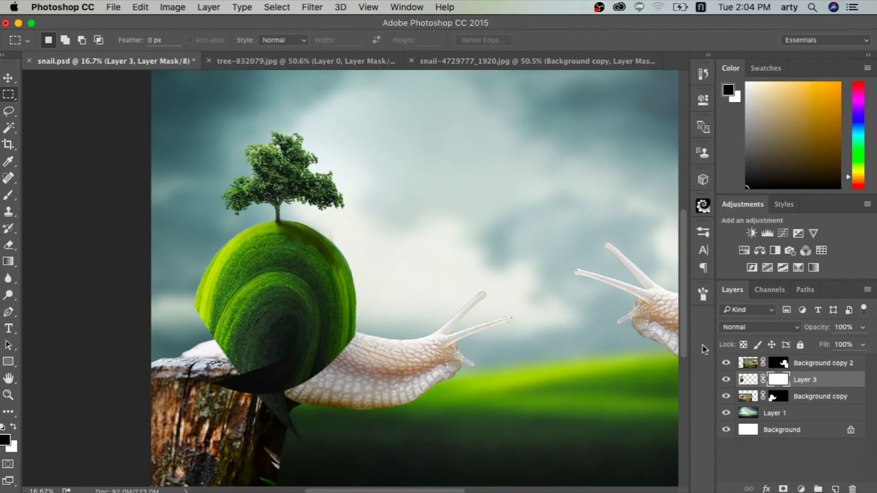
pyautogui.click(15, 194)
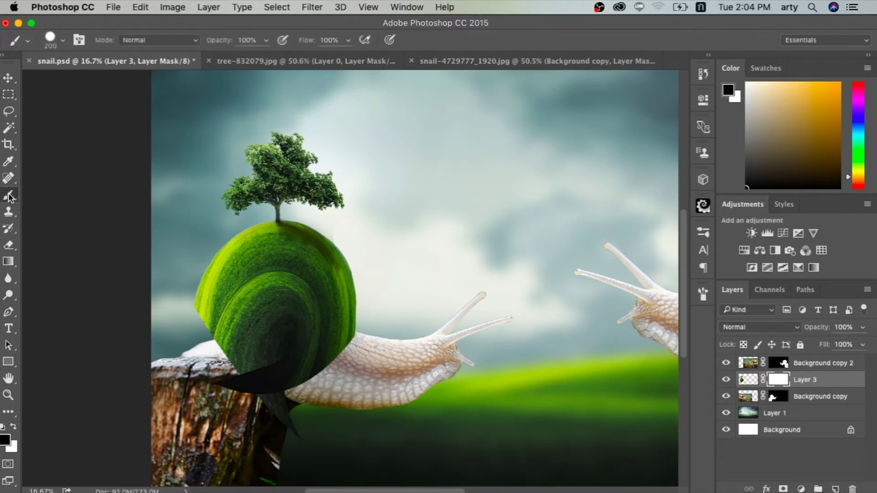
pyautogui.moveTo(218, 45); pyautogui.dragTo(218, 47)
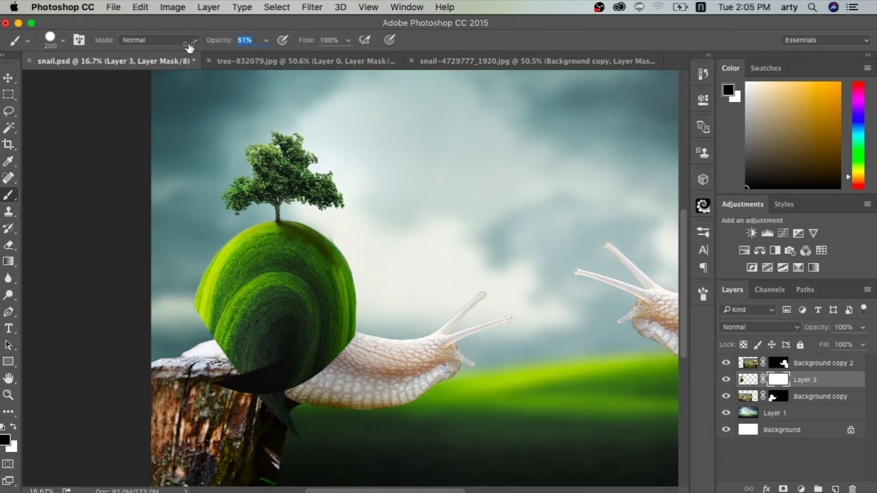
pyautogui.write('46')
# - Paint the mask along the shell's left edge and switch to a soft round brush with 0% hardness
pyautogui.press('super+plus')
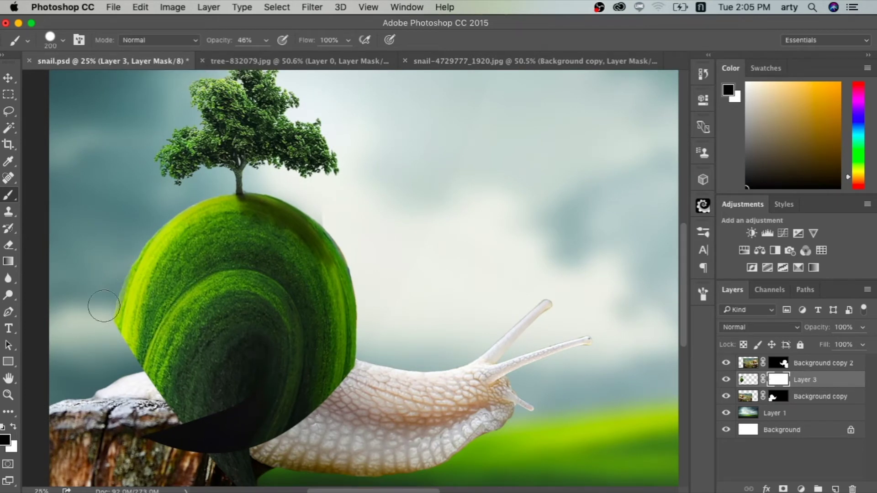
pyautogui.moveTo(105, 327); pyautogui.dragTo(105, 314)
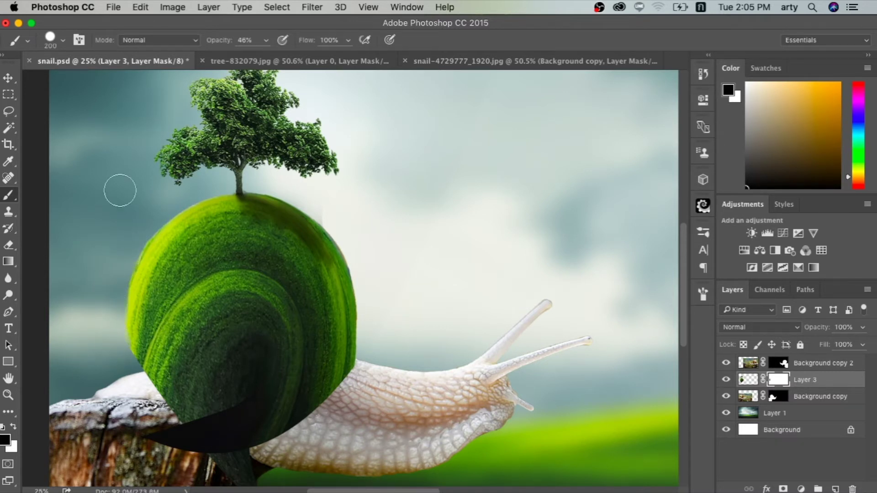
pyautogui.click(62, 40)
pyautogui.click(23, 164)
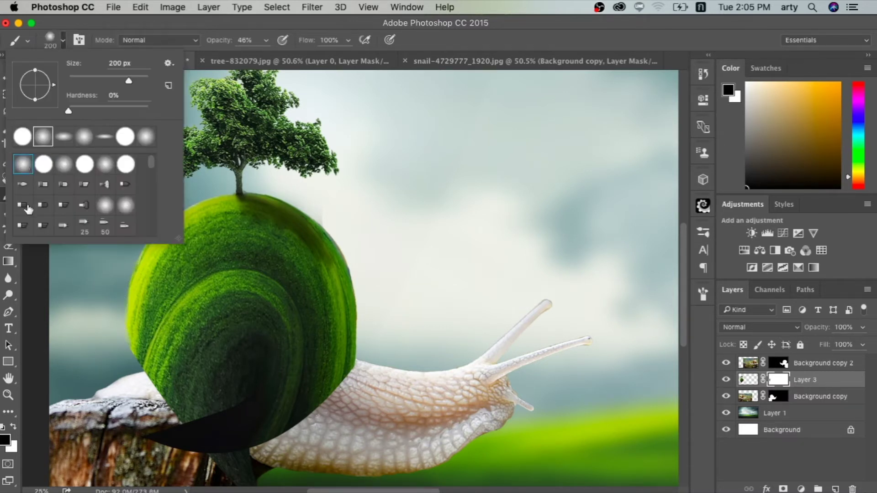
pyautogui.click(73, 299)
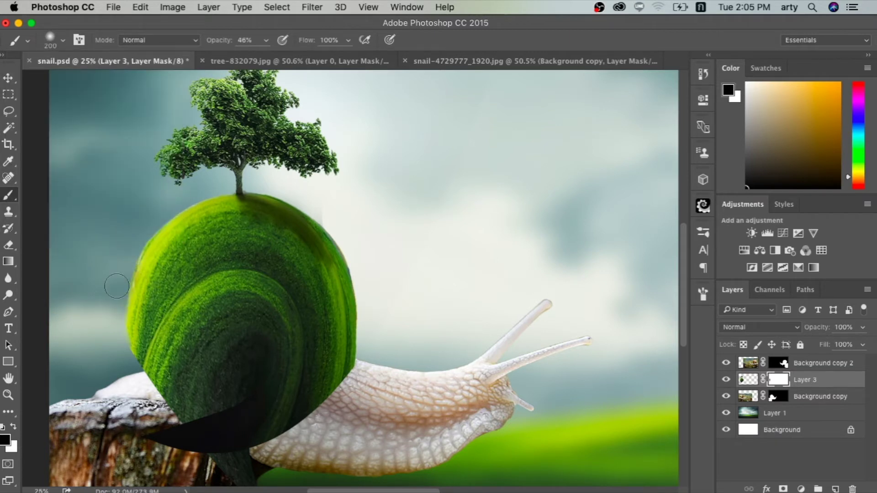
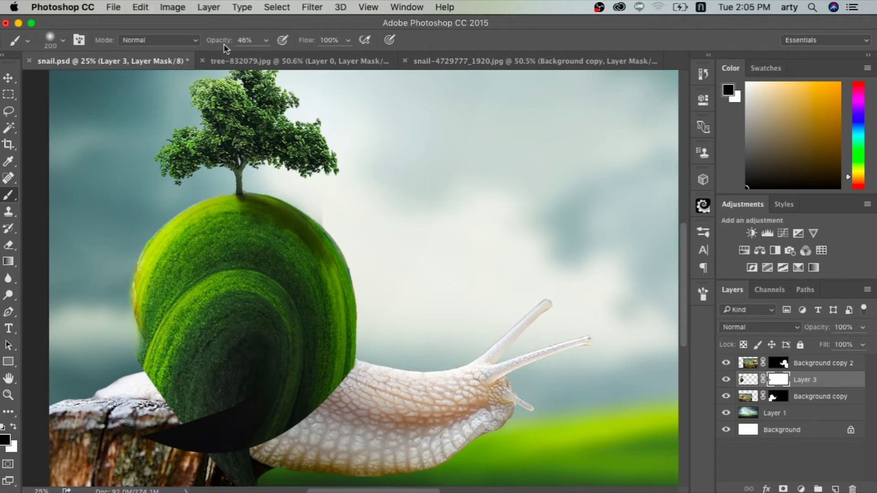
# - Undo the last two mask strokes and bring the stump below the shell into view
pyautogui.hotkey('ctrl', 'z')
pyautogui.hotkey('ctrl', 'z')
pyautogui.hotkey('ctrl', 'z')
pyautogui.hotkey('ctrl', 'z')
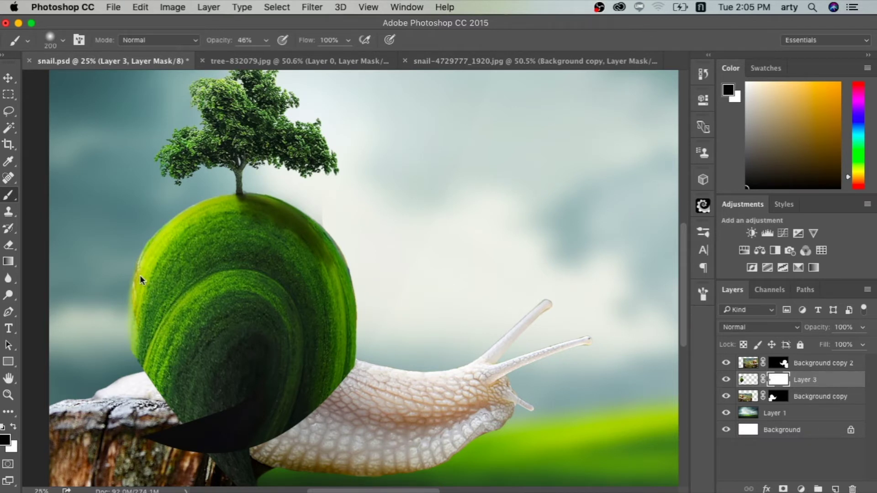
pyautogui.hotkey('ctrl', 'z')
pyautogui.hotkey('ctrl', 'z')
pyautogui.hotkey('ctrl', 'z')
pyautogui.hotkey('ctrl', 'z')
pyautogui.hotkey('ctrl', 'z')
pyautogui.moveTo(278, 301); pyautogui.dragTo(286, 245)
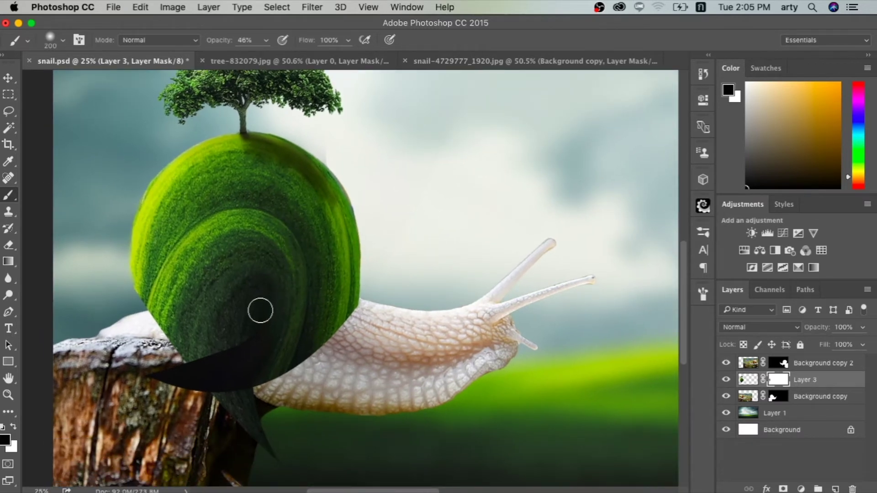
# - With an 800 px brush, mask away the dark wedge under the green shell on Layer 3
pyautogui.press(']')
pyautogui.press(']')
pyautogui.press(']')
pyautogui.press(']')
pyautogui.moveTo(256, 406)
pyautogui.mouseDown()
pyautogui.moveTo(255, 431)
pyautogui.moveTo(242, 402)
pyautogui.moveTo(271, 453)
pyautogui.mouseUp()
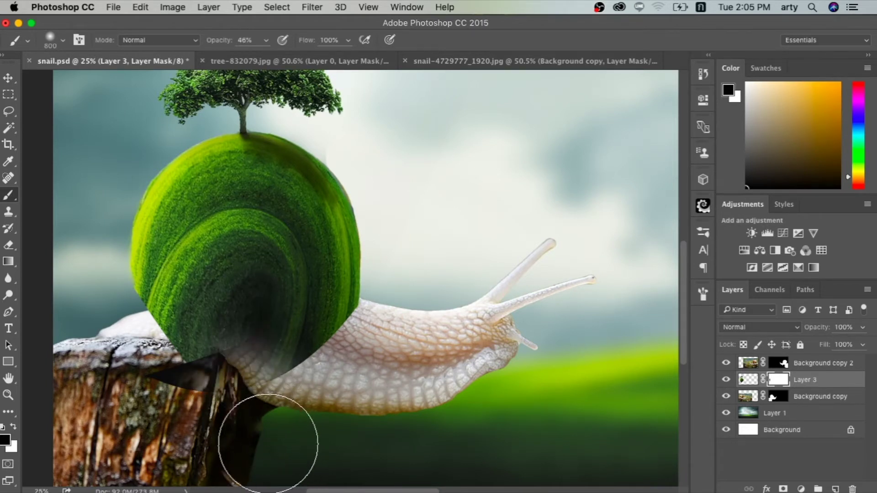
pyautogui.moveTo(172, 377); pyautogui.dragTo(197, 368)
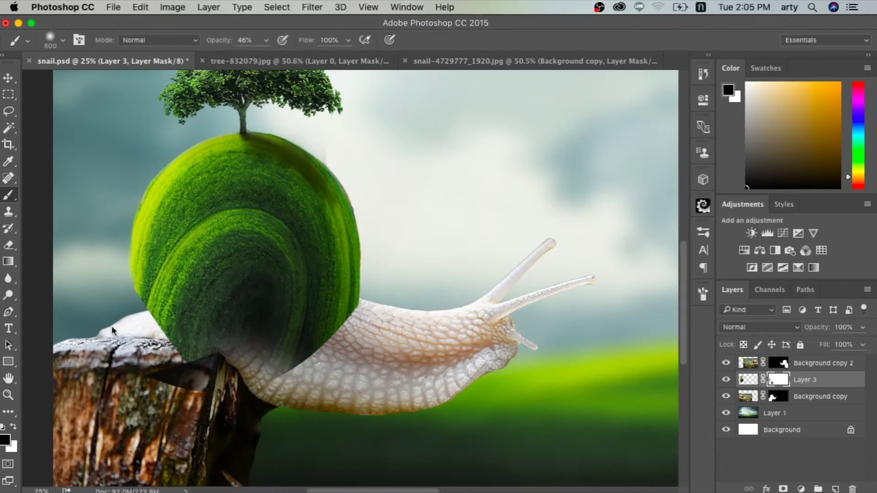
pyautogui.moveTo(251, 368)
pyautogui.mouseDown()
pyautogui.moveTo(238, 356)
pyautogui.moveTo(332, 338)
pyautogui.mouseUp()
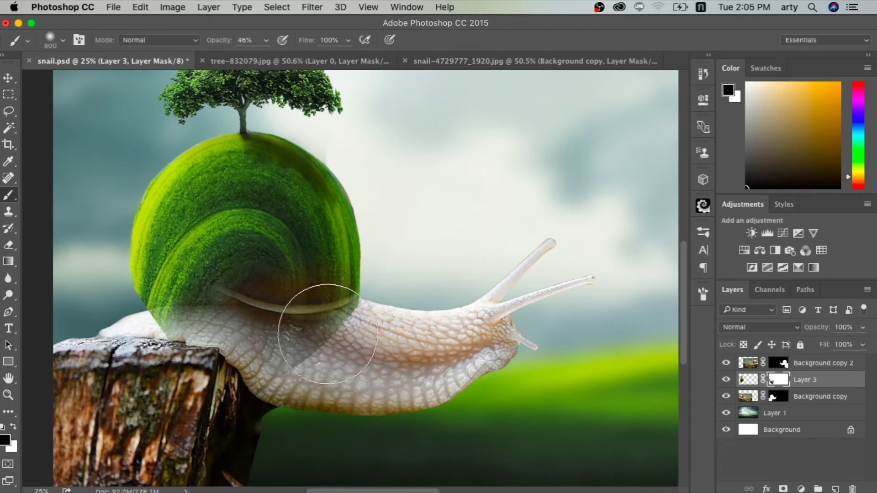
pyautogui.moveTo(333, 338)
pyautogui.mouseDown()
pyautogui.moveTo(223, 353)
pyautogui.moveTo(104, 308)
pyautogui.mouseUp()
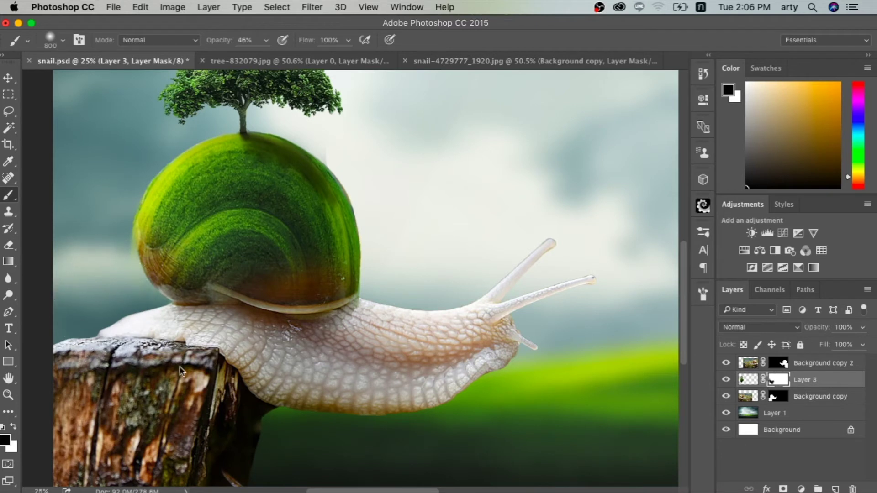
pyautogui.moveTo(322, 306); pyautogui.dragTo(398, 322)
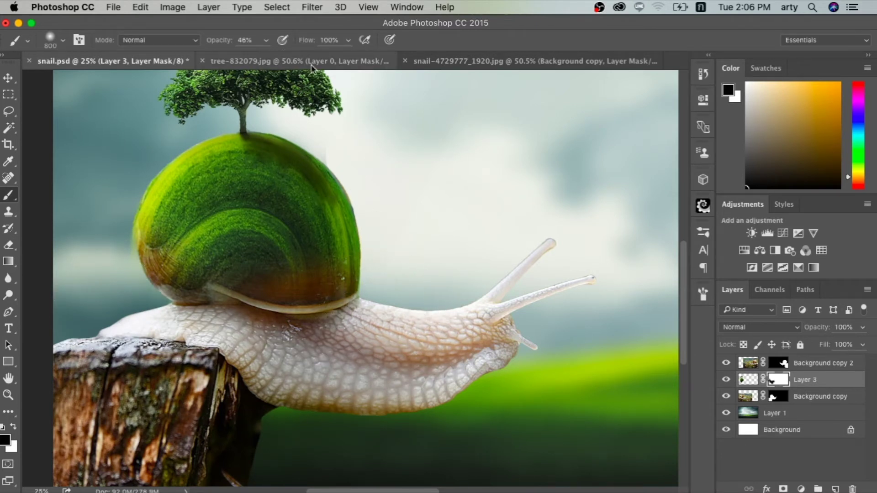
pyautogui.moveTo(224, 45); pyautogui.dragTo(219, 45)
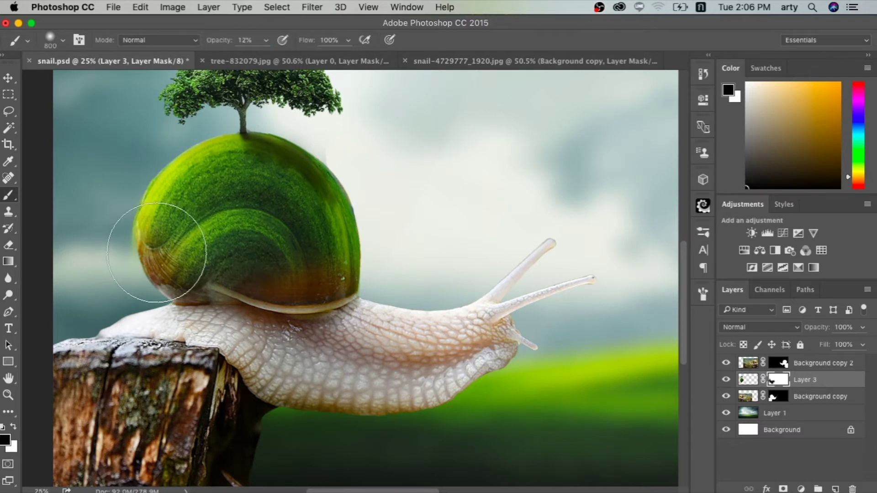
# - At about 12% opacity with a 400 px brush, fade the shell's left edge and lower rim
pyautogui.moveTo(94, 230); pyautogui.dragTo(95, 254)
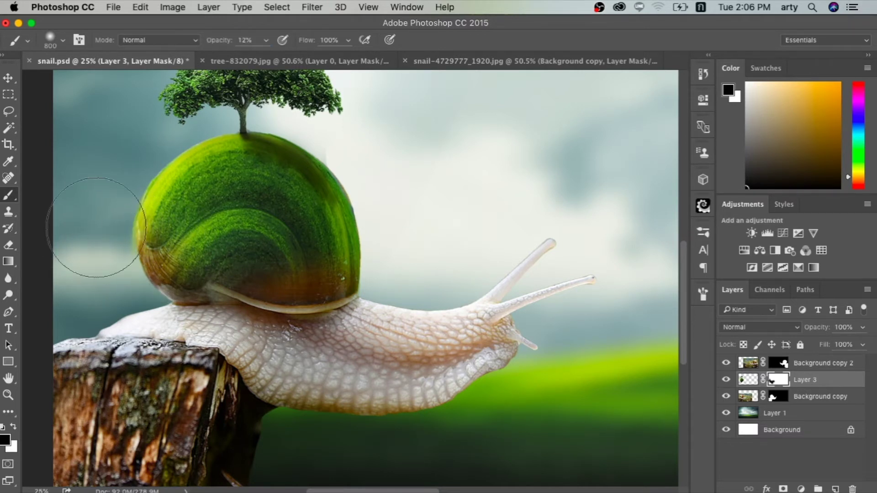
pyautogui.press('[')
pyautogui.press('[')
pyautogui.press('[')
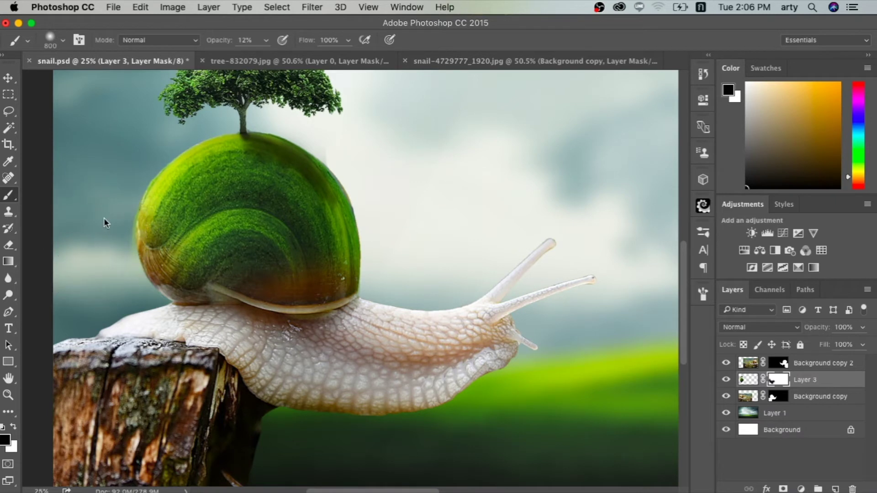
pyautogui.moveTo(112, 222); pyautogui.dragTo(101, 251)
pyautogui.moveTo(291, 288)
pyautogui.mouseDown()
pyautogui.moveTo(220, 291)
pyautogui.moveTo(334, 294)
pyautogui.moveTo(231, 251)
pyautogui.moveTo(183, 266)
pyautogui.moveTo(259, 228)
pyautogui.moveTo(198, 256)
pyautogui.moveTo(281, 241)
pyautogui.moveTo(325, 275)
pyautogui.moveTo(290, 212)
pyautogui.moveTo(229, 190)
pyautogui.moveTo(231, 202)
pyautogui.moveTo(201, 203)
pyautogui.moveTo(188, 215)
pyautogui.moveTo(224, 249)
pyautogui.moveTo(197, 277)
pyautogui.moveTo(290, 227)
pyautogui.moveTo(317, 260)
pyautogui.moveTo(341, 242)
pyautogui.moveTo(303, 251)
pyautogui.moveTo(314, 290)
pyautogui.moveTo(308, 245)
pyautogui.moveTo(298, 274)
pyautogui.moveTo(280, 198)
pyautogui.moveTo(263, 179)
pyautogui.moveTo(235, 192)
pyautogui.moveTo(200, 168)
pyautogui.moveTo(203, 187)
pyautogui.moveTo(182, 197)
pyautogui.moveTo(231, 214)
pyautogui.moveTo(214, 192)
pyautogui.moveTo(179, 194)
pyautogui.moveTo(159, 228)
pyautogui.moveTo(245, 264)
pyautogui.moveTo(256, 239)
pyautogui.mouseUp()
pyautogui.press('x')
# - Zoom to 33.3% and with a 150 px black brush reveal a little brown shell near the top
pyautogui.keyDown('alt'); pyautogui.scroll(1, 159, 228); pyautogui.keyUp('alt')
pyautogui.press('[')
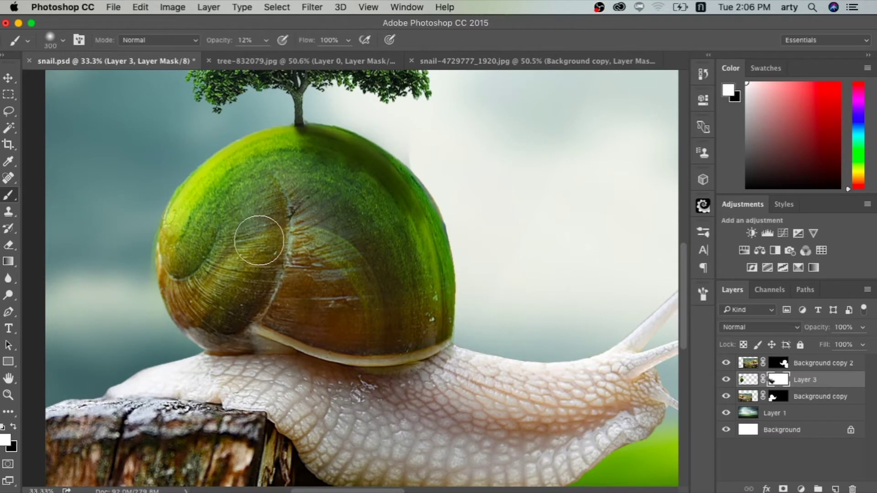
pyautogui.press('[')
pyautogui.press('[')
pyautogui.press('[')
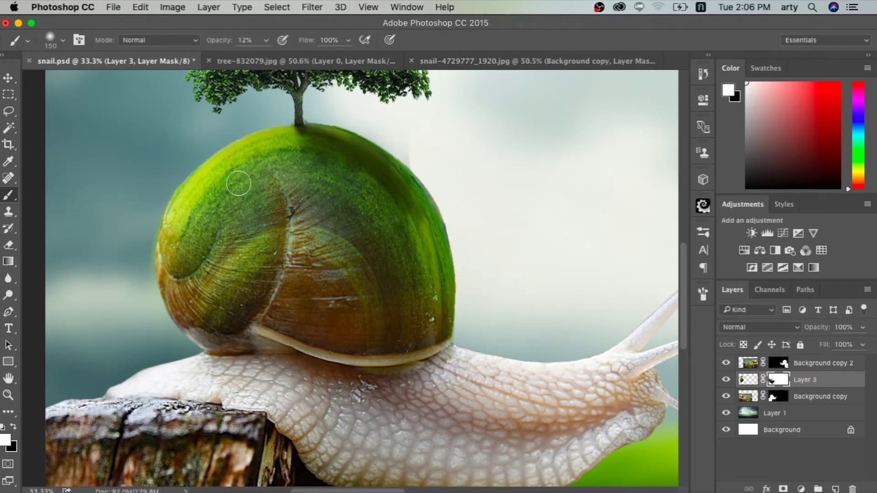
pyautogui.press('x')
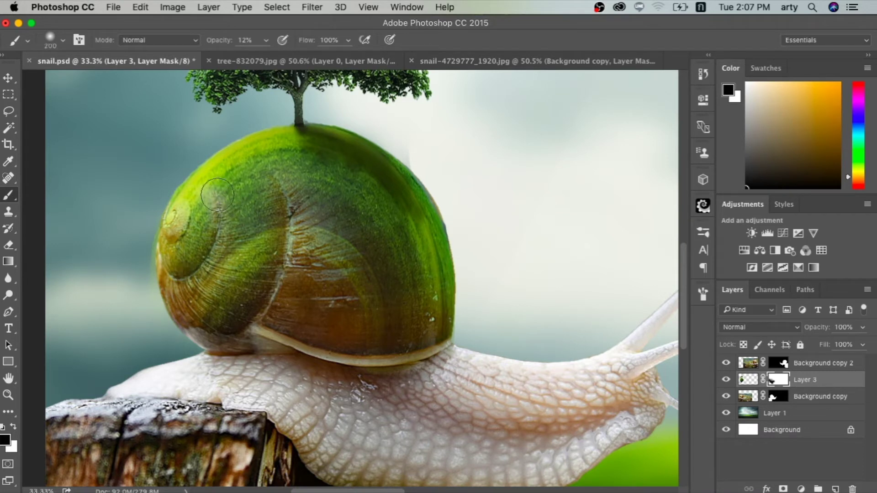
pyautogui.moveTo(280, 180); pyautogui.dragTo(260, 173)
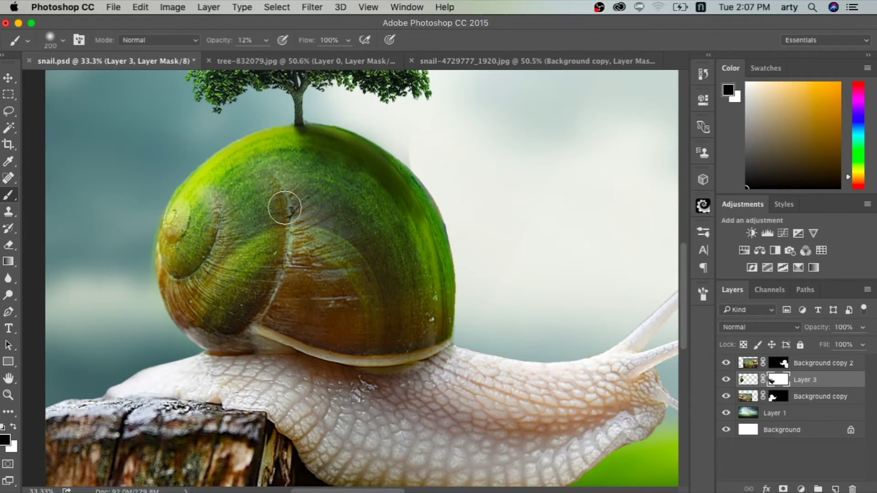
# - Paint white with a 500 px brush to restore green over the shell's middle-right
pyautogui.press('x')
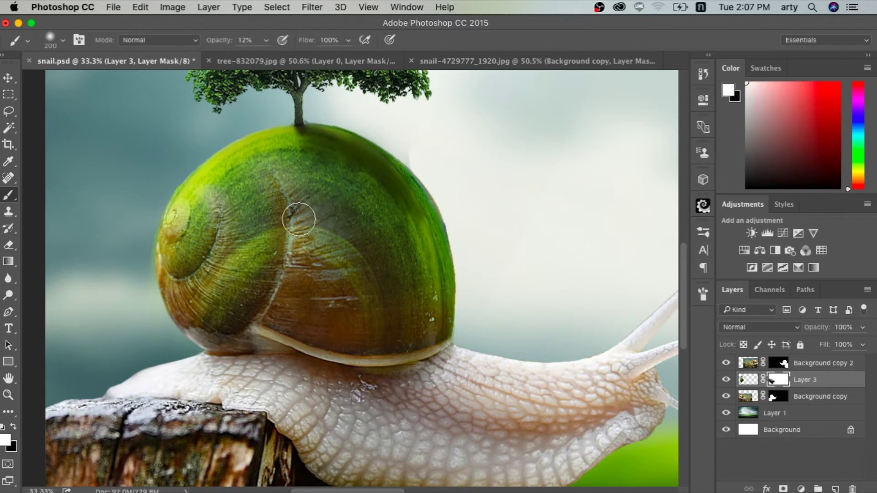
pyautogui.moveTo(318, 175)
pyautogui.mouseDown()
pyautogui.moveTo(316, 202)
pyautogui.moveTo(331, 208)
pyautogui.moveTo(353, 290)
pyautogui.moveTo(347, 254)
pyautogui.mouseUp()
pyautogui.press('x')
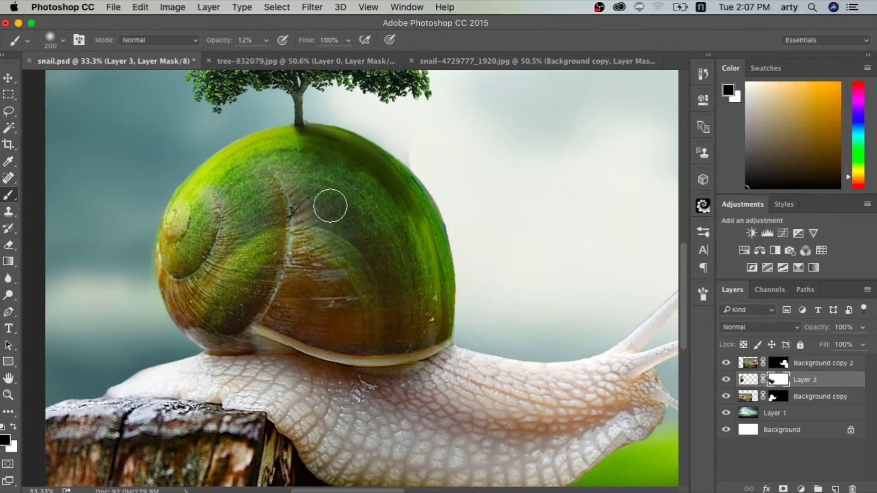
pyautogui.press('x')
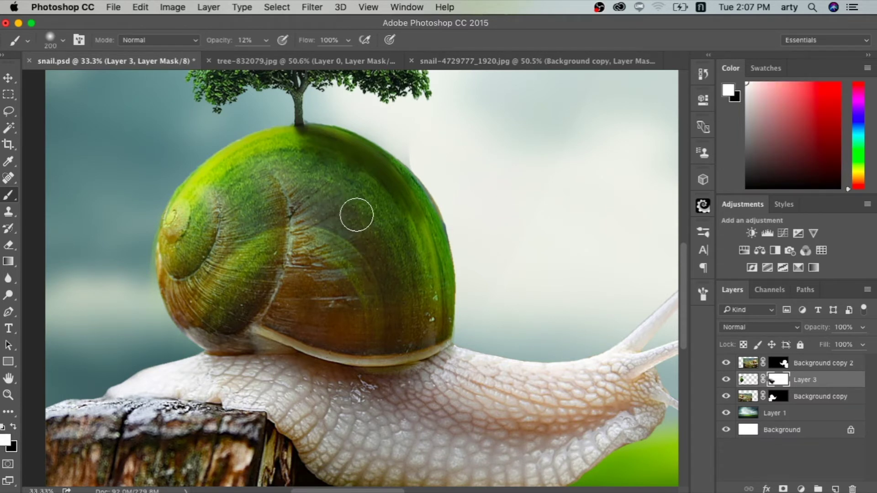
pyautogui.press(']')
pyautogui.press(']')
pyautogui.press(']')
pyautogui.moveTo(334, 201)
pyautogui.mouseDown()
pyautogui.moveTo(358, 290)
pyautogui.moveTo(337, 254)
pyautogui.moveTo(357, 243)
pyautogui.moveTo(372, 211)
pyautogui.moveTo(396, 255)
pyautogui.moveTo(339, 194)
pyautogui.moveTo(271, 192)
pyautogui.moveTo(223, 267)
pyautogui.moveTo(225, 254)
pyautogui.moveTo(304, 201)
pyautogui.moveTo(314, 219)
pyautogui.moveTo(351, 229)
pyautogui.moveTo(293, 180)
pyautogui.moveTo(384, 241)
pyautogui.moveTo(386, 218)
pyautogui.mouseUp()
pyautogui.press('[')
pyautogui.press('[')
pyautogui.press('[')
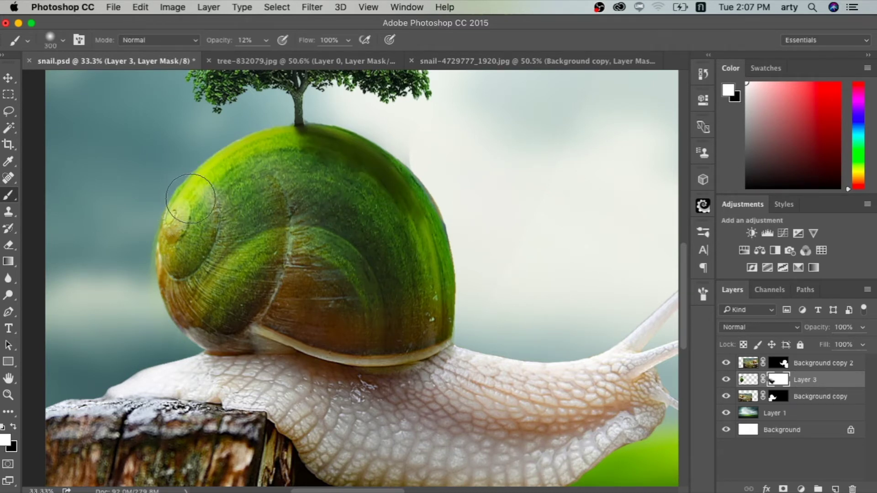
pyautogui.press('x')
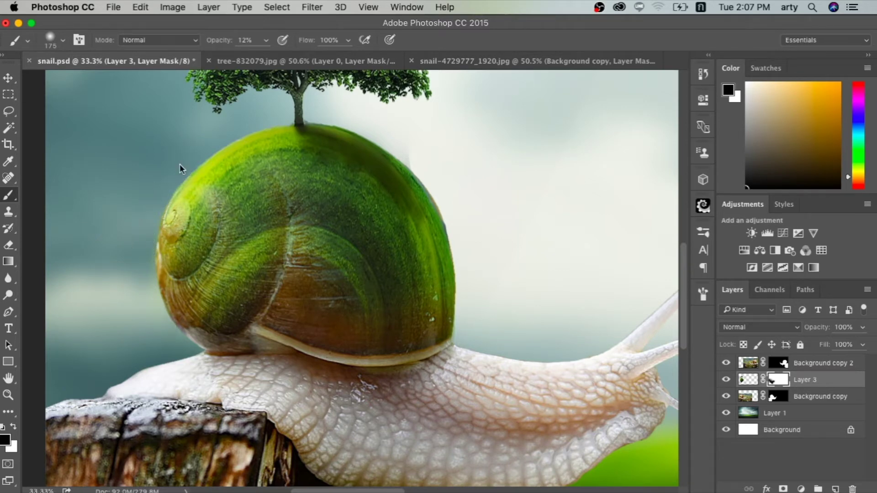
# - Review both snails at 25% zoom, then duplicate Layer 3 as 'Layer 3 copy'
pyautogui.press('super+minus')
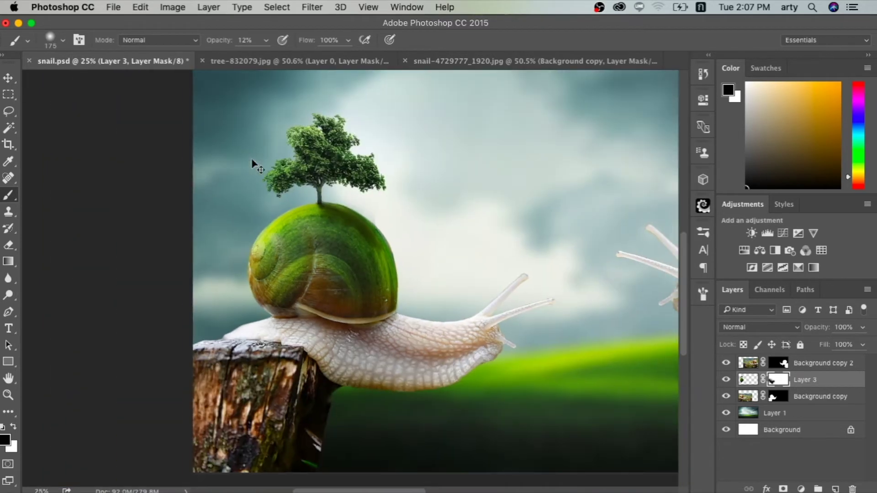
pyautogui.press('super+minus')
pyautogui.press('super+minus')
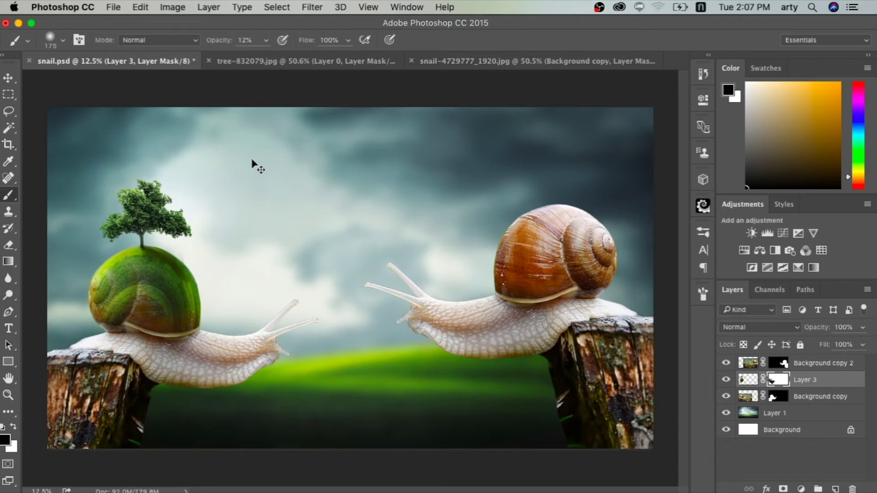
pyautogui.press('super+plus')
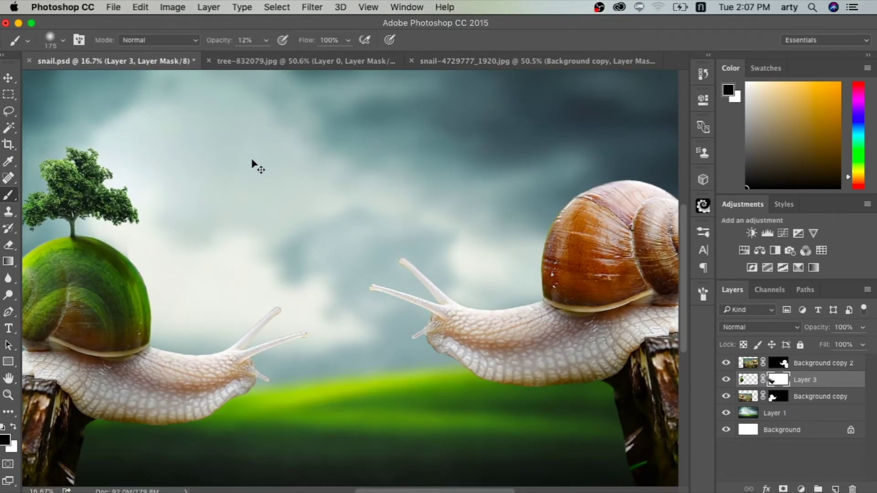
pyautogui.press('super+plus')
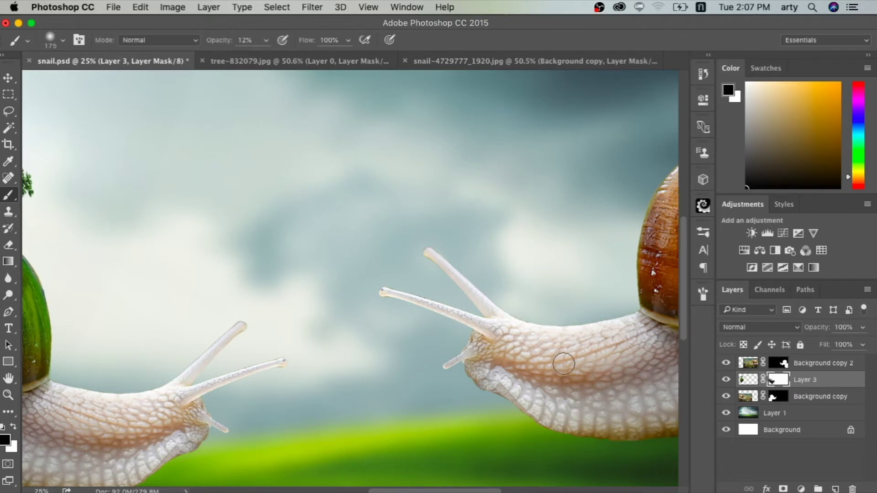
pyautogui.hscroll(-5, 564, 364)
pyautogui.hscroll(-3, 564, 364)
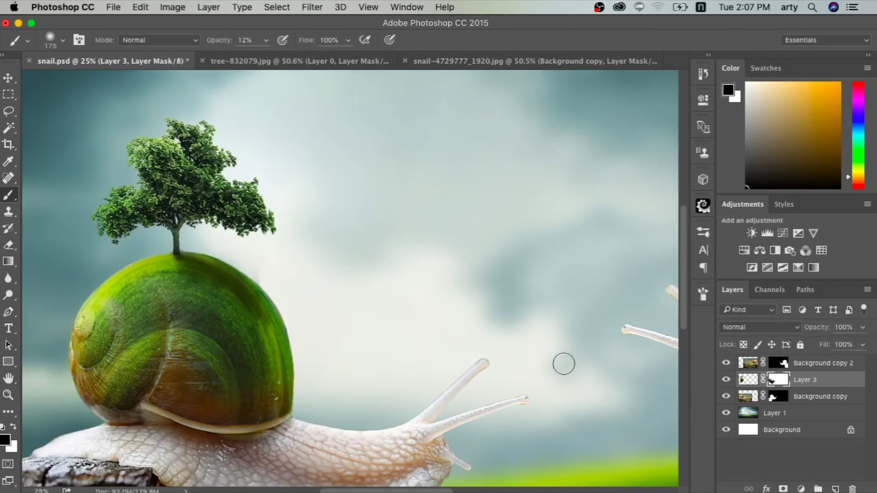
pyautogui.hscroll(2, 564, 364)
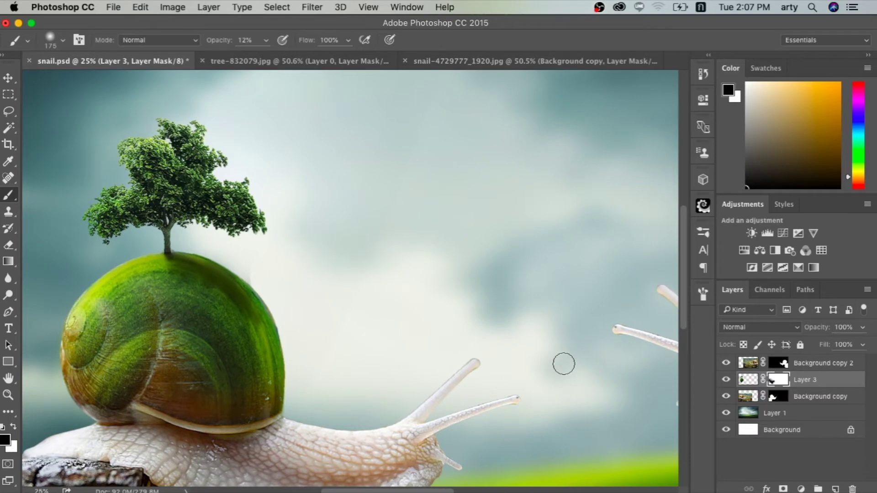
pyautogui.hscroll(5, 564, 364)
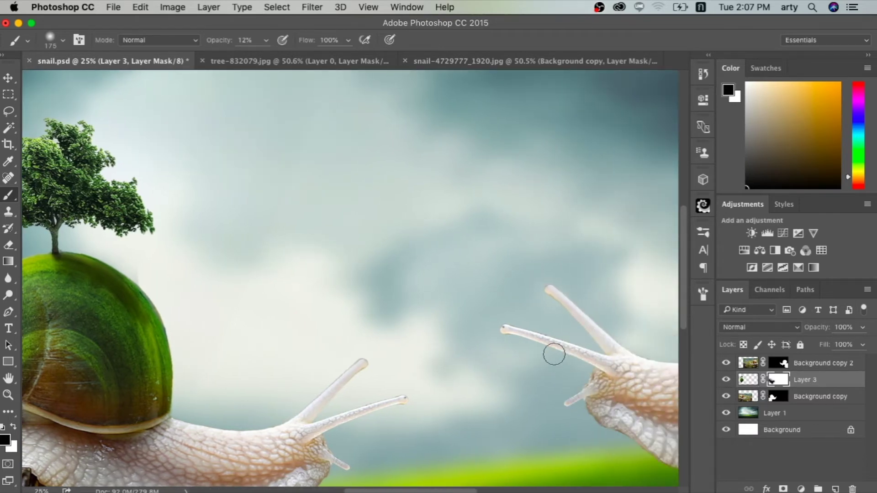
pyautogui.scroll(-2, 555, 355)
pyautogui.scroll(-3, 554, 354)
pyautogui.scroll(-2, 555, 354)
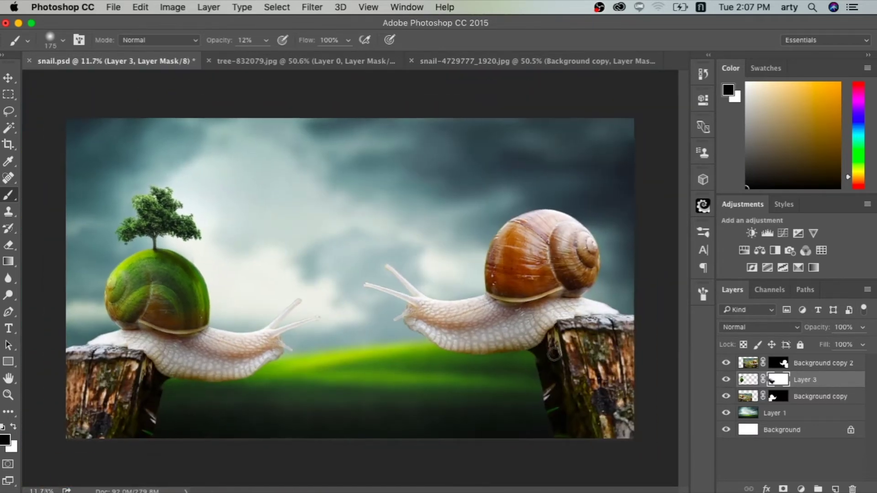
pyautogui.scroll(1, 554, 355)
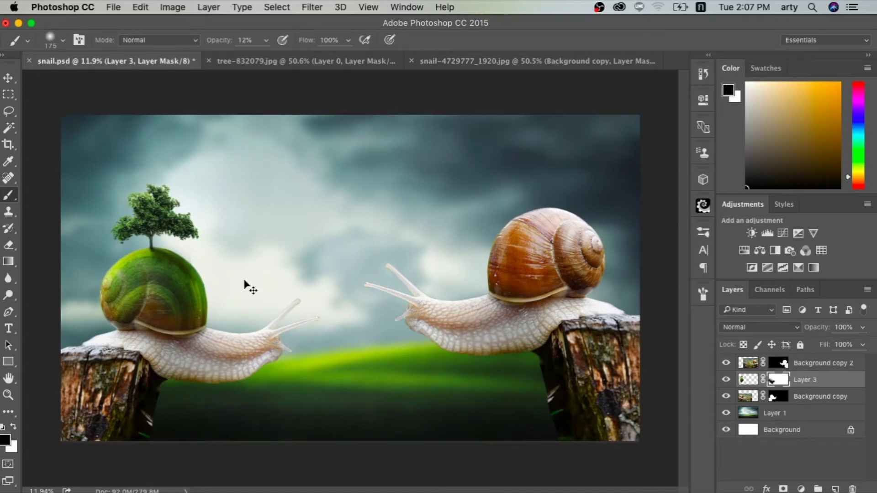
pyautogui.press('super+j')
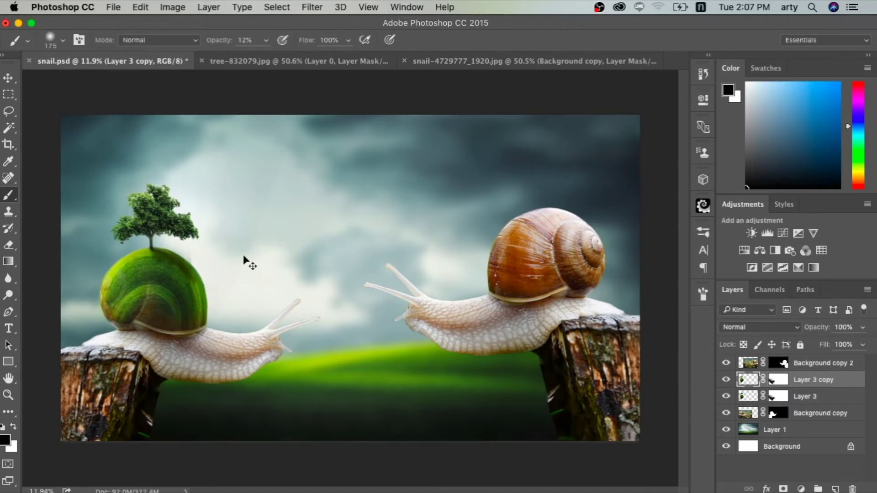
# - Move the copied grass shell onto the right snail and stack it above Background copy 2
pyautogui.press('super+t')
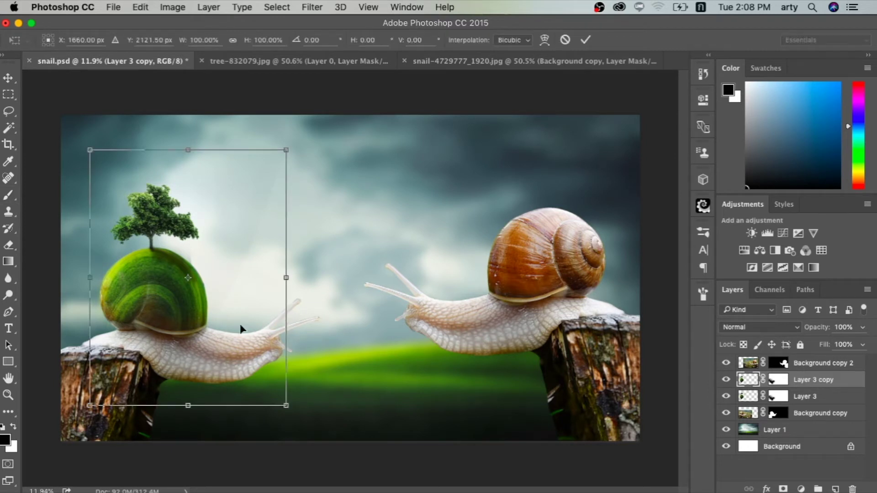
pyautogui.moveTo(241, 328)
pyautogui.mouseDown()
pyautogui.moveTo(607, 291)
pyautogui.moveTo(612, 276)
pyautogui.mouseUp()
pyautogui.press('Return')
pyautogui.press('b')
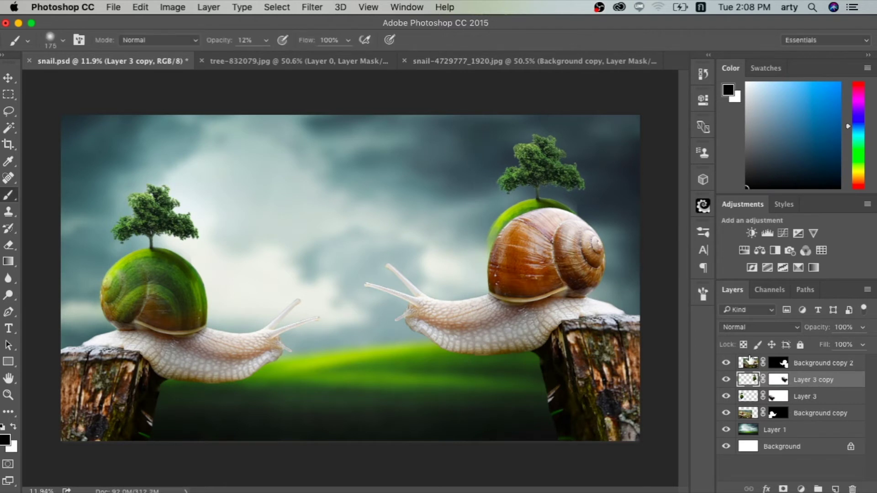
pyautogui.moveTo(813, 377); pyautogui.dragTo(810, 363)
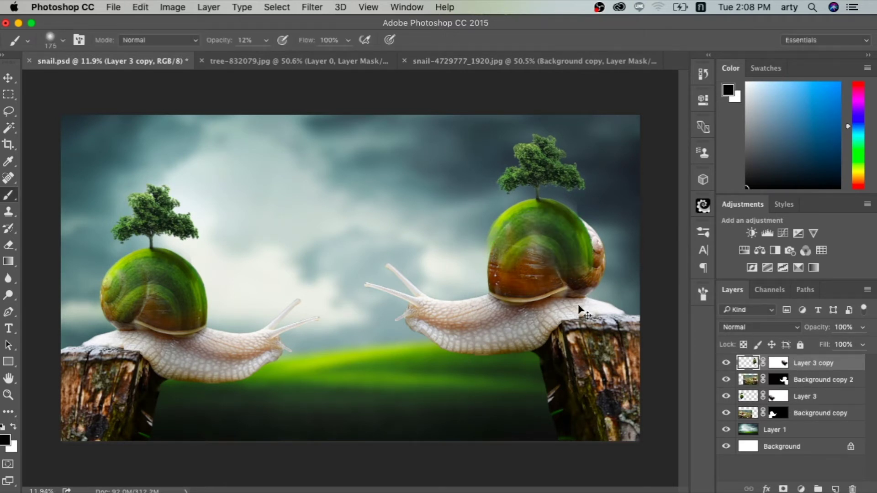
# - Flip the shell layer horizontally and position it over the right snail
pyautogui.hotkey('ctrl', 't')
pyautogui.rightClick(606, 264)
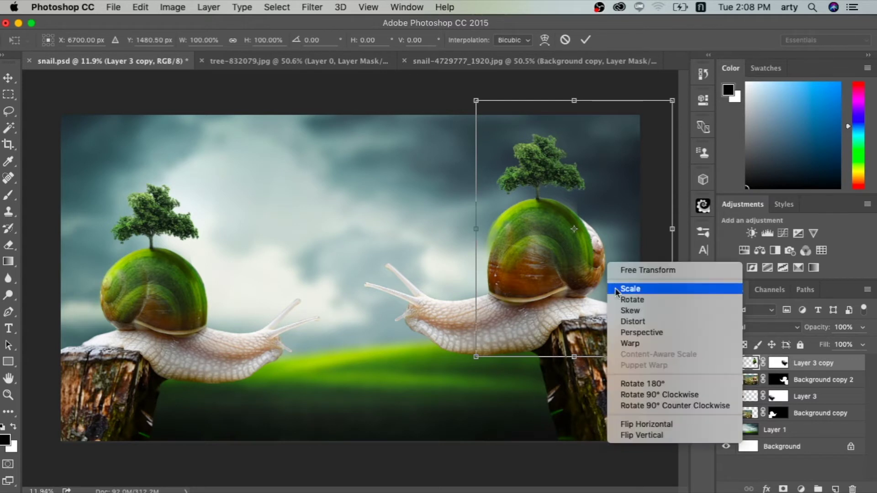
pyautogui.click(641, 423)
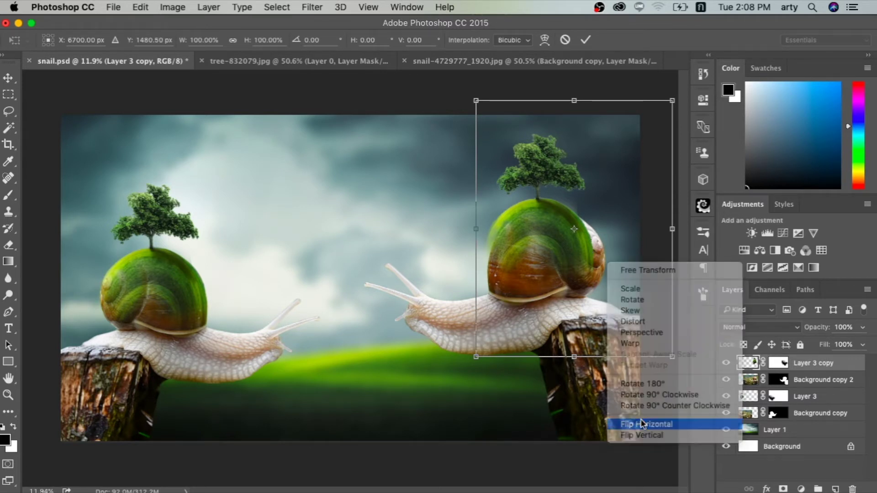
pyautogui.moveTo(610, 251)
pyautogui.mouseDown()
pyautogui.moveTo(565, 245)
pyautogui.moveTo(561, 260)
pyautogui.mouseUp()
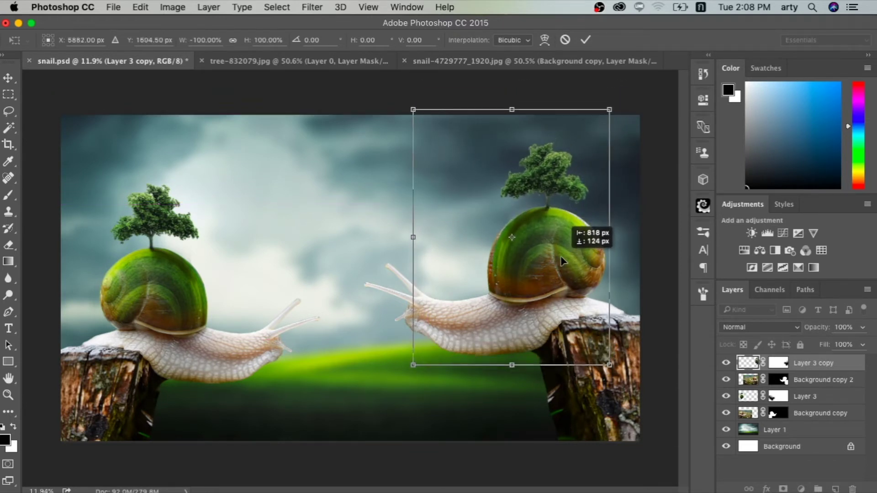
pyautogui.moveTo(561, 261); pyautogui.dragTo(573, 266)
# - Enlarge the mirrored shell to about 110% and fit it onto the snail's body
pyautogui.press('super+plus')
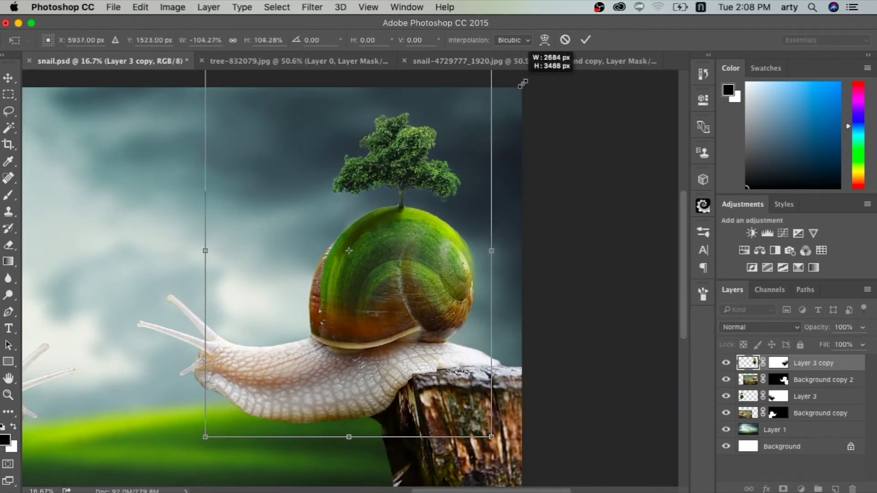
pyautogui.moveTo(481, 81); pyautogui.dragTo(502, 52)
pyautogui.moveTo(452, 148); pyautogui.dragTo(438, 166)
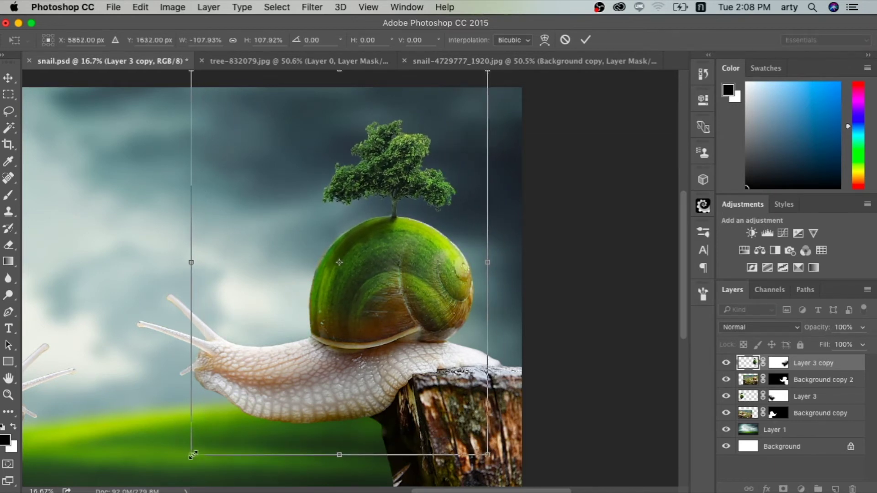
pyautogui.moveTo(185, 456); pyautogui.dragTo(177, 465)
pyautogui.moveTo(432, 318); pyautogui.dragTo(422, 320)
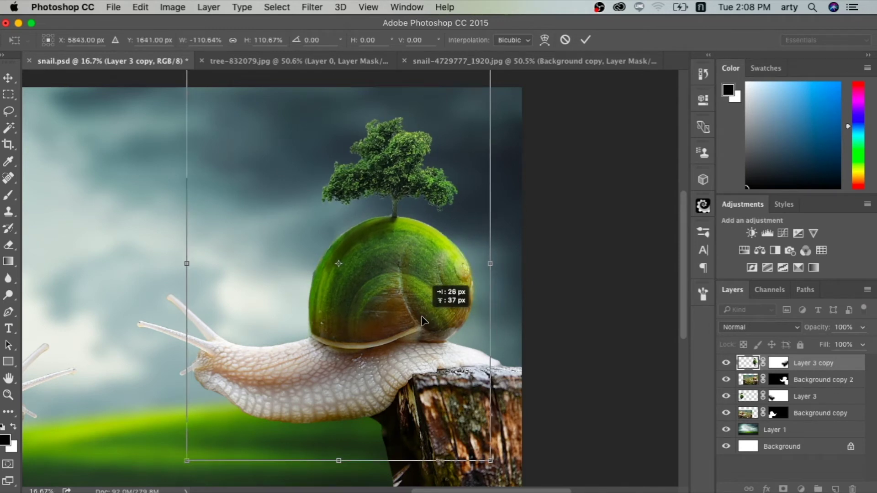
pyautogui.moveTo(422, 320); pyautogui.dragTo(423, 320)
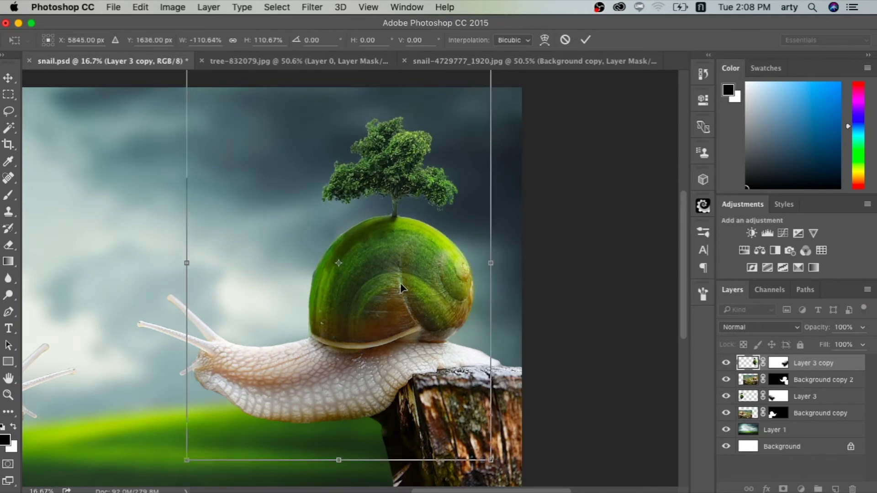
# - Nudge the shell into its final position with the arrow keys and apply the transform
pyautogui.press('Left')
pyautogui.press('Left')
pyautogui.press('Left')
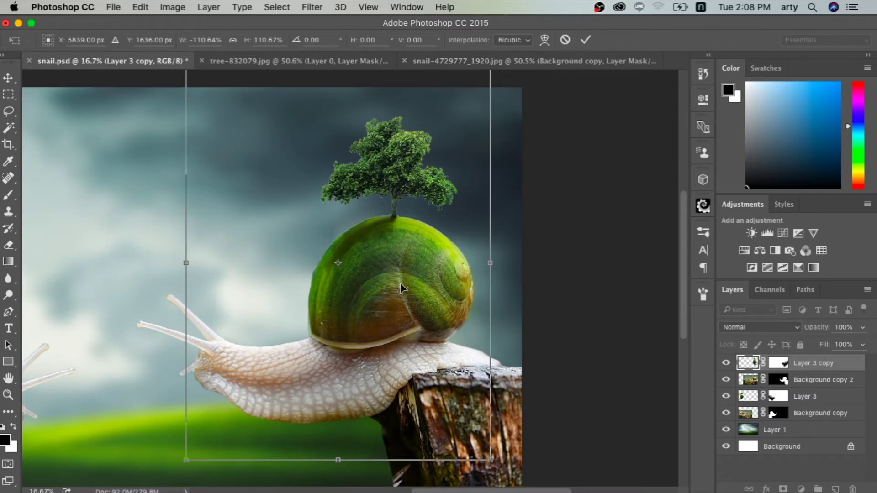
pyautogui.press('Right')
pyautogui.press('Right')
pyautogui.press('Right')
pyautogui.press('super+plus')
pyautogui.press('super+plus')
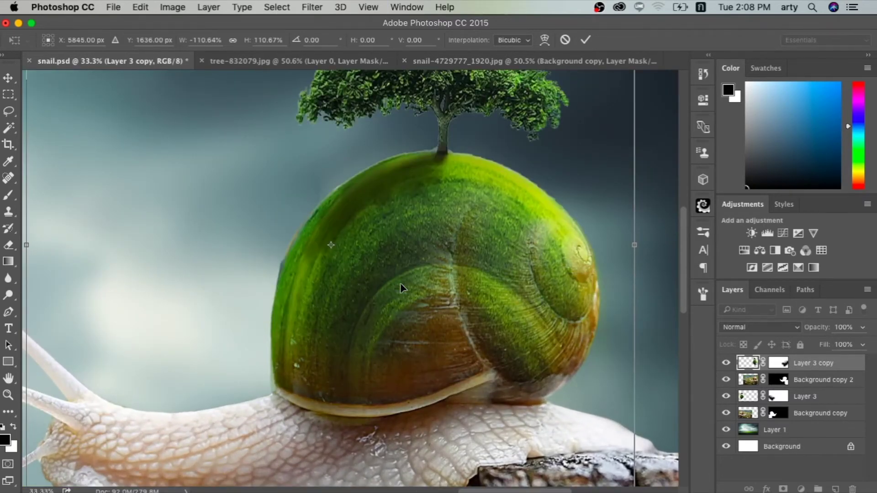
pyautogui.press('Left')
pyautogui.press('Left')
pyautogui.press('Left')
pyautogui.press('Up')
pyautogui.press('Up')
pyautogui.press('Up')
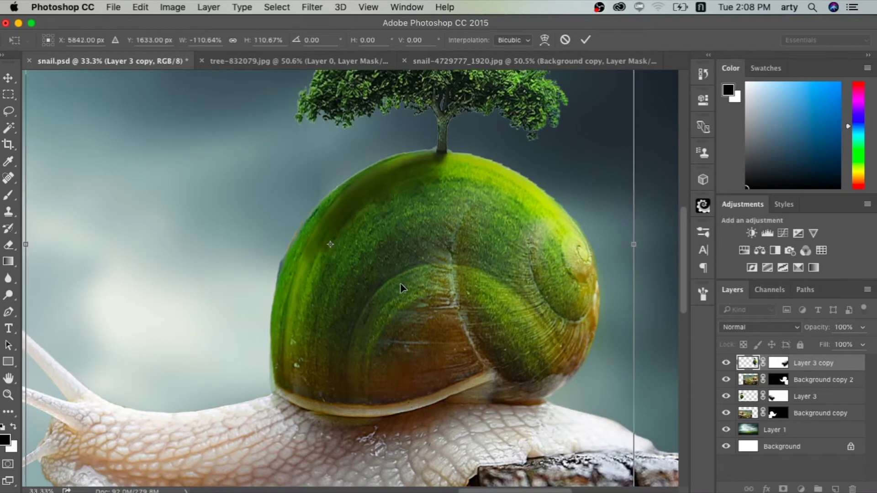
pyautogui.press('Left')
pyautogui.press('Left')
pyautogui.press('Left')
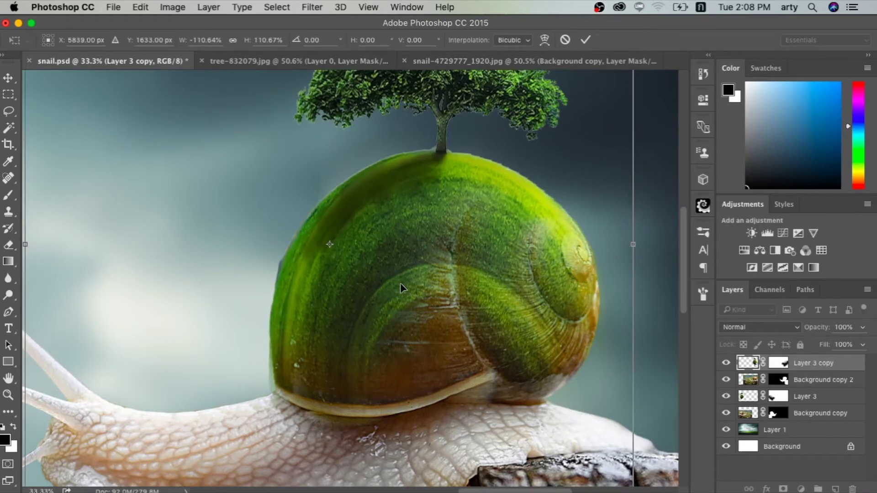
pyautogui.press('Return')
pyautogui.press('b')
pyautogui.scroll(-2, 450, 273)
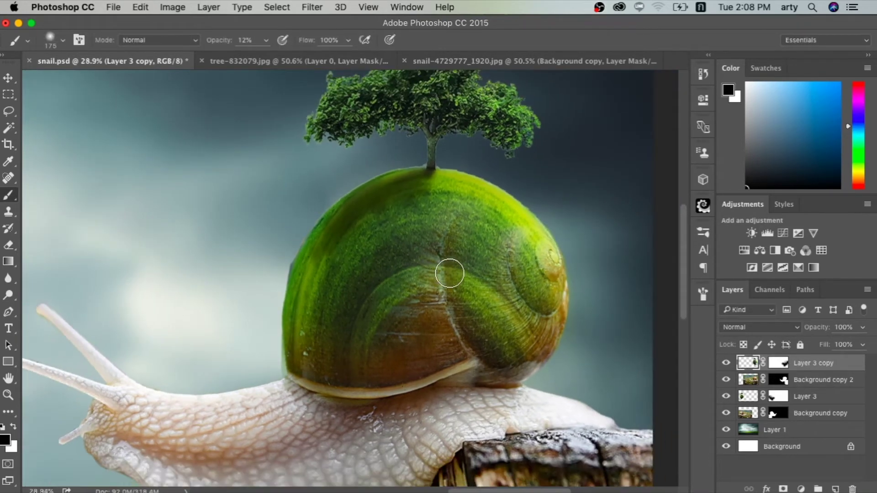
pyautogui.scroll(-2, 450, 273)
pyautogui.scroll(-2, 450, 273)
pyautogui.scroll(-2, 450, 273)
# - Check the whole scene, then zoom back in and begin a Free Transform on Layer 3 copy
pyautogui.scroll(-2, 449, 273)
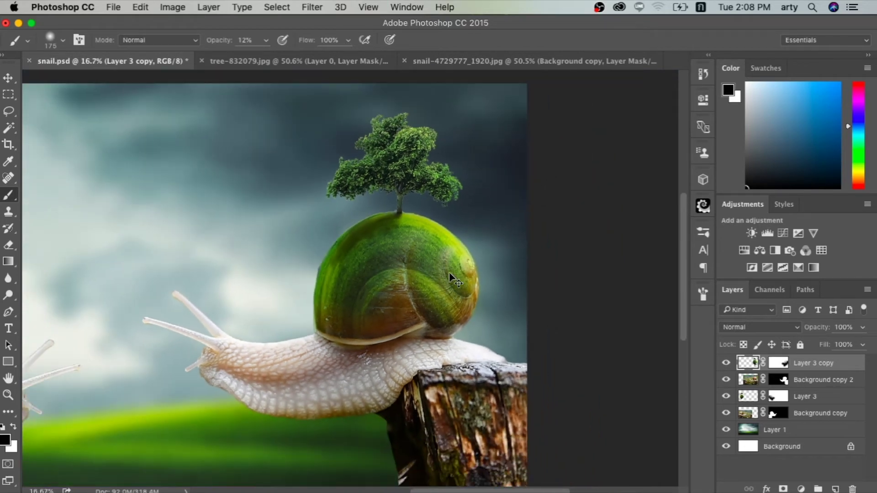
pyautogui.scroll(-2, 449, 273)
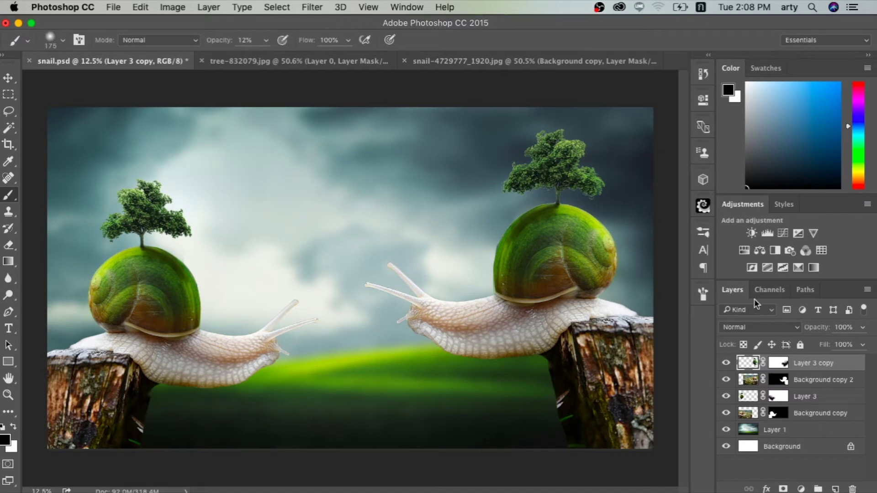
pyautogui.scroll(2, 626, 281)
pyautogui.scroll(2, 626, 281)
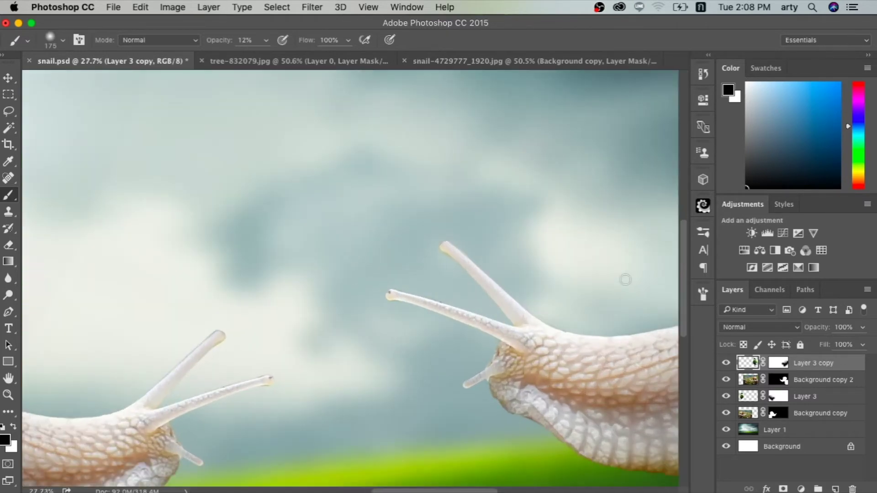
pyautogui.scroll(1, 625, 279)
pyautogui.scroll(1, 625, 280)
pyautogui.scroll(1, 626, 280)
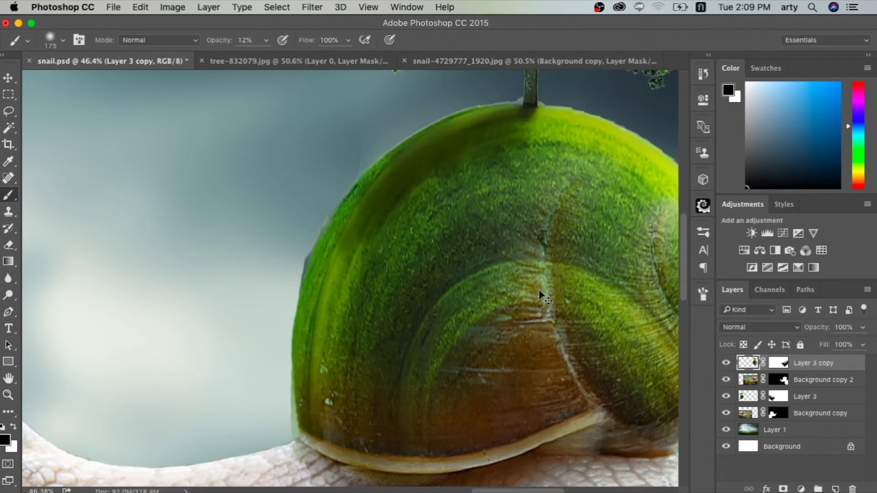
pyautogui.hotkey('ctrl', 't')
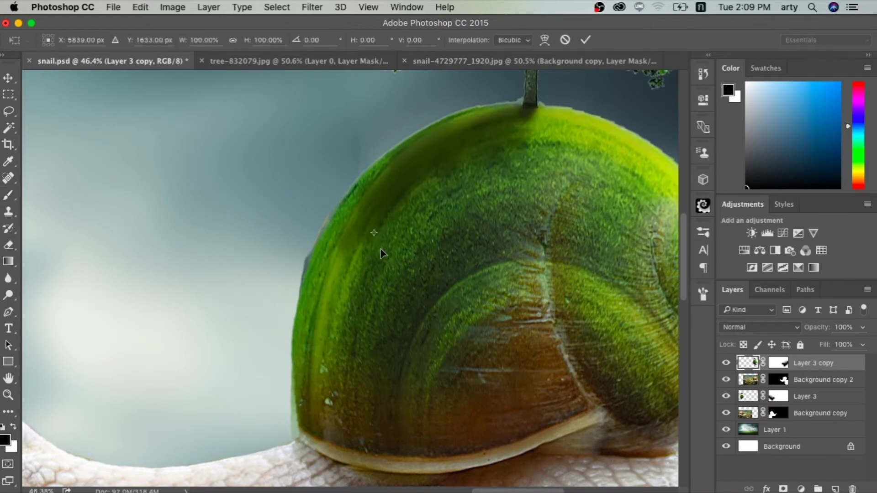
# - Warp the right shell so its left edge bulges outward to follow the shell's curve
pyautogui.click(545, 40)
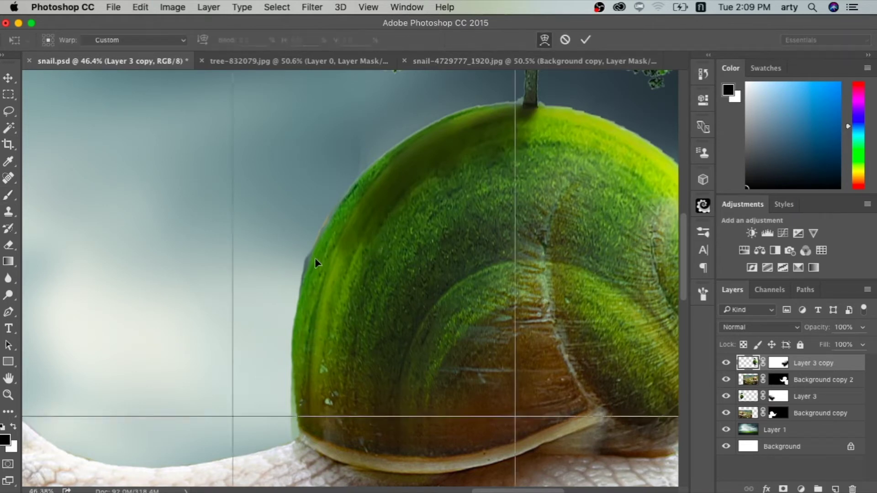
pyautogui.moveTo(315, 261); pyautogui.dragTo(313, 260)
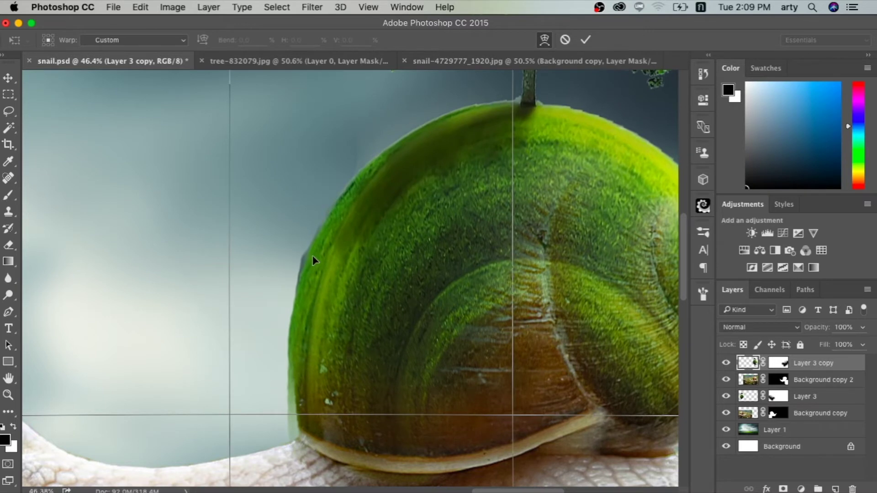
pyautogui.moveTo(313, 260); pyautogui.dragTo(333, 259)
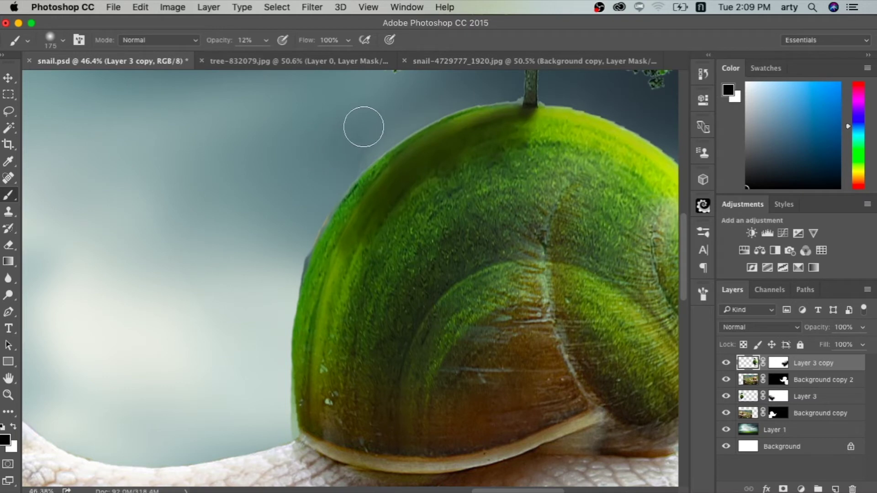
# - Undo the stray dark stroke in the sky and target Layer 3 copy's mask with a 150 px brush
pyautogui.moveTo(363, 125); pyautogui.dragTo(361, 133)
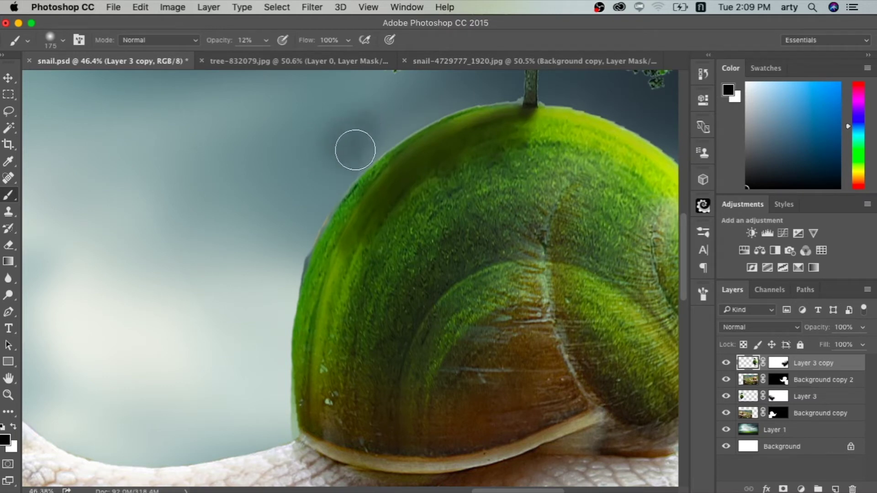
pyautogui.press('x')
pyautogui.press('s')
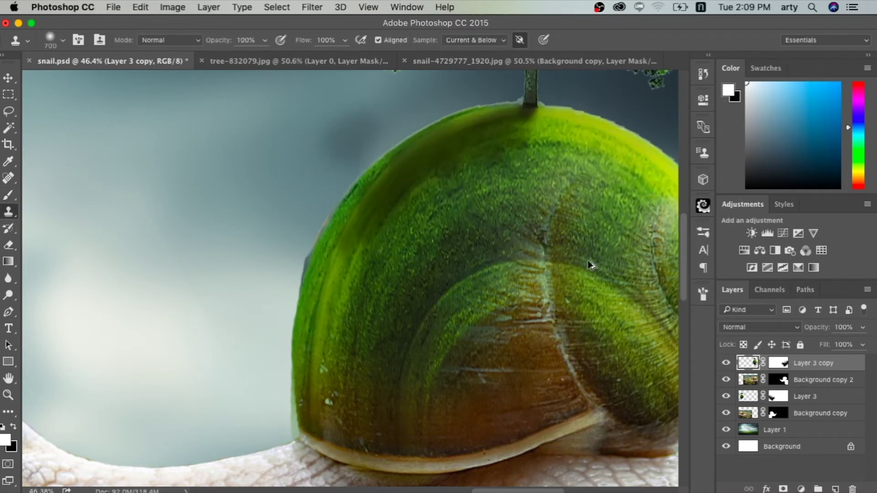
pyautogui.press('super+z')
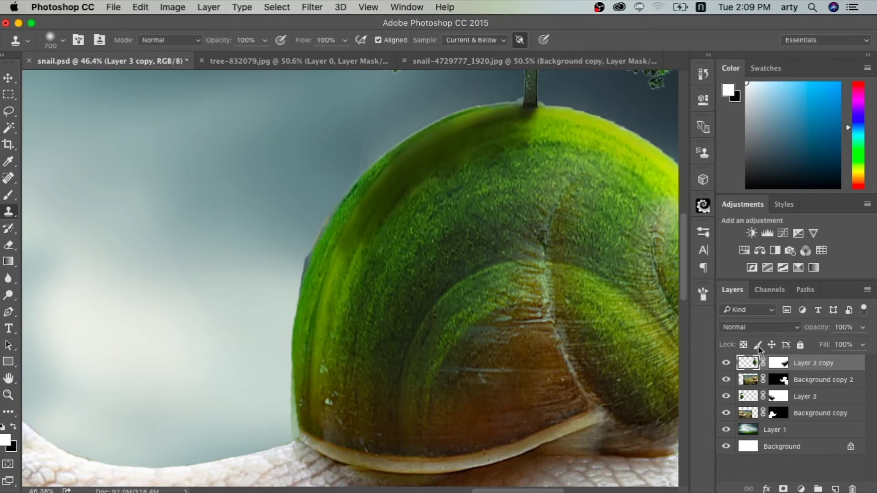
pyautogui.click(779, 363)
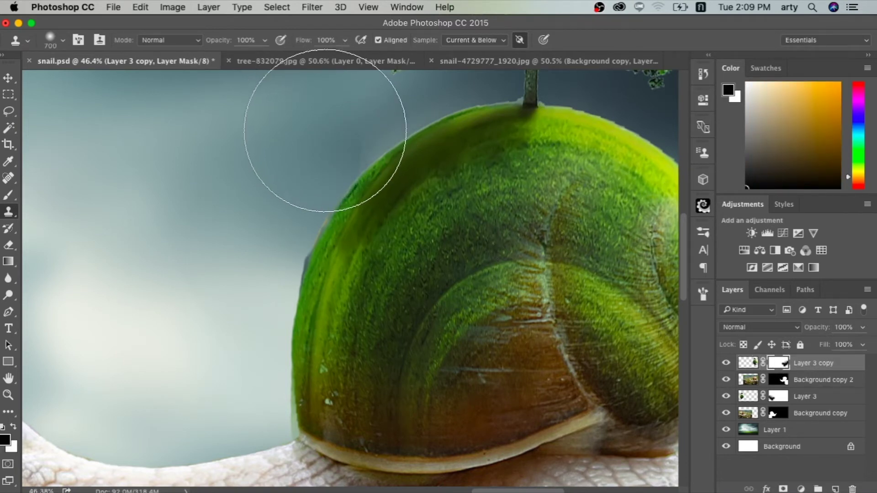
pyautogui.press('[')
pyautogui.press('[')
pyautogui.press('[')
pyautogui.press('[')
pyautogui.press('[')
pyautogui.press('[')
pyautogui.click(347, 146)
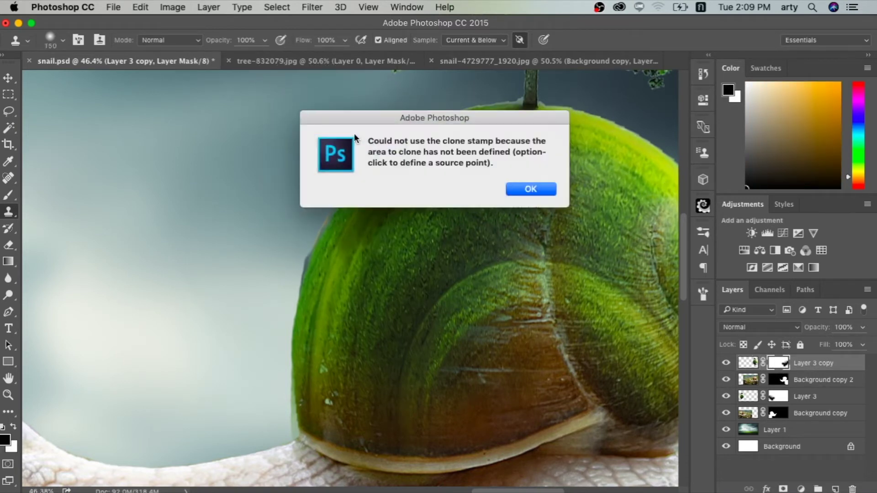
pyautogui.click(528, 185)
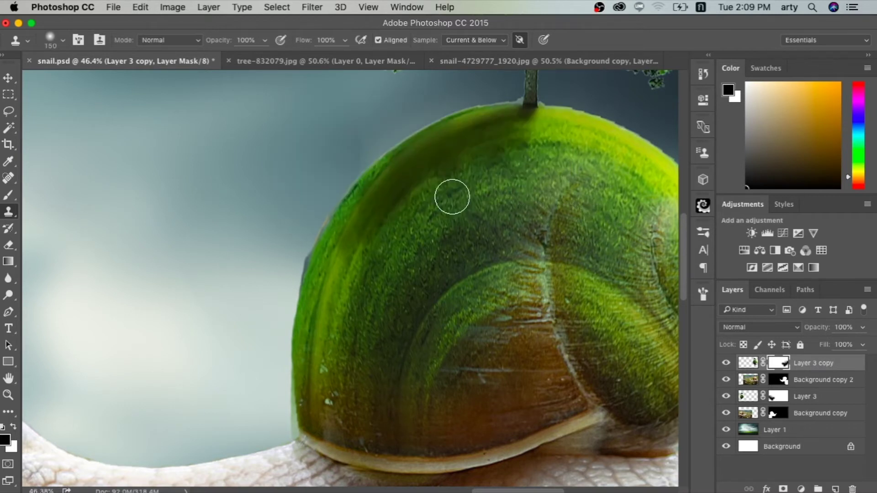
pyautogui.click(8, 194)
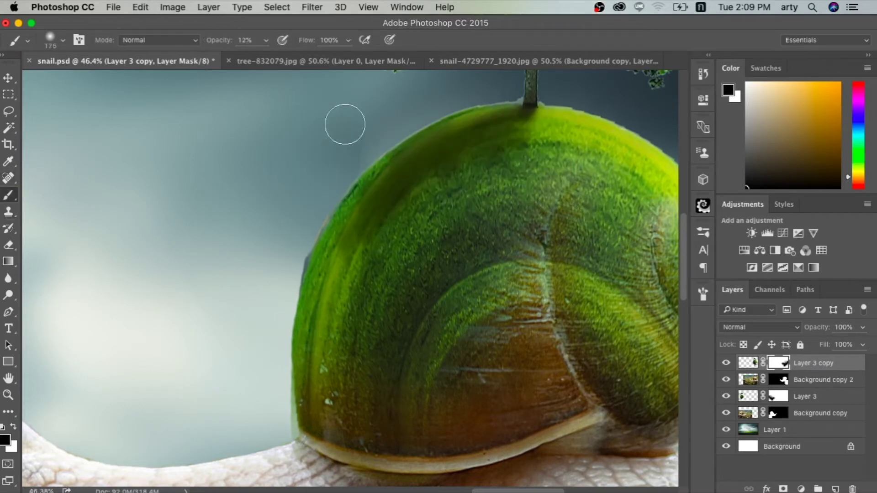
# - Softly mask the shell's upper and left edges into the sky at 12% opacity
pyautogui.moveTo(340, 139); pyautogui.dragTo(358, 142)
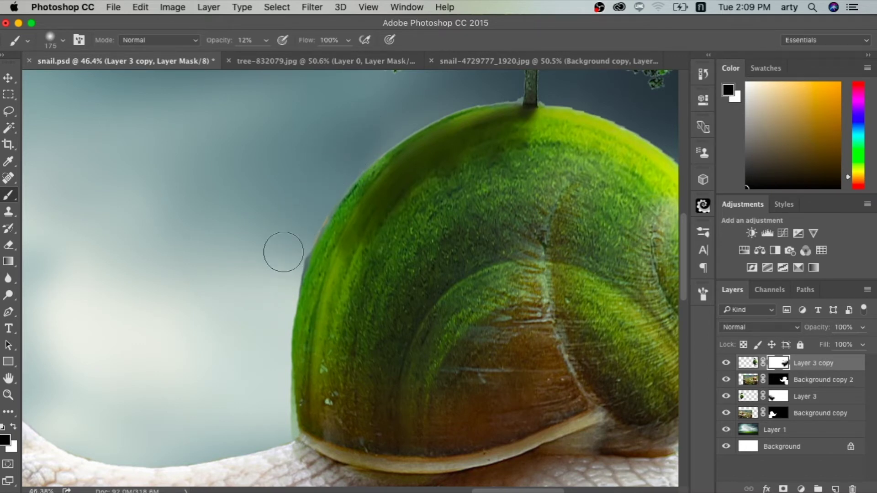
pyautogui.moveTo(282, 252); pyautogui.dragTo(278, 274)
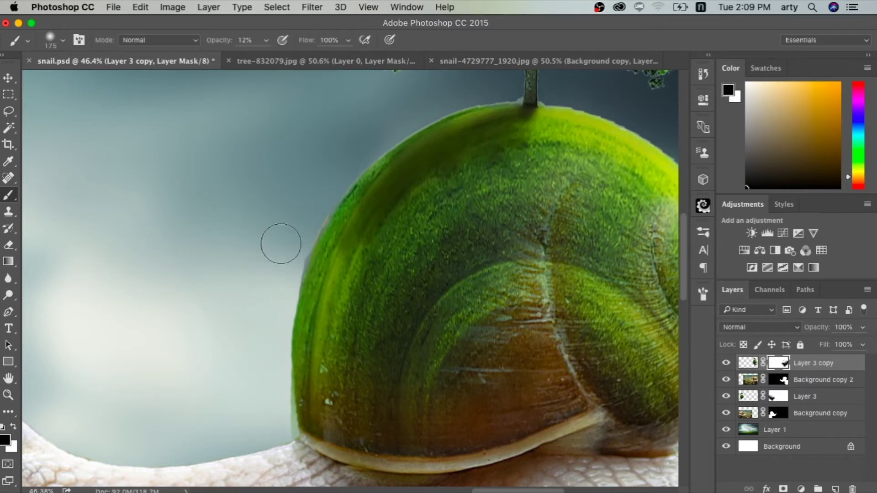
pyautogui.press('[')
pyautogui.press('[')
pyautogui.press('[')
pyautogui.press('[')
pyautogui.press('[')
pyautogui.press('[')
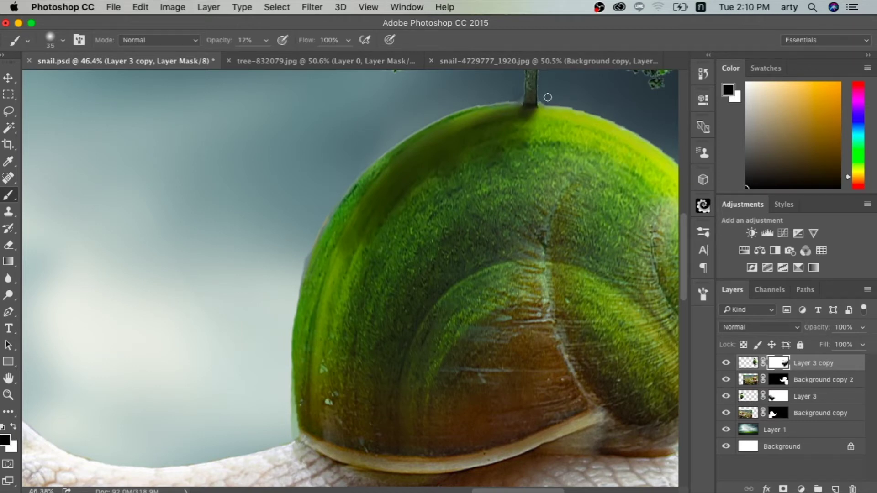
pyautogui.press('super+minus')
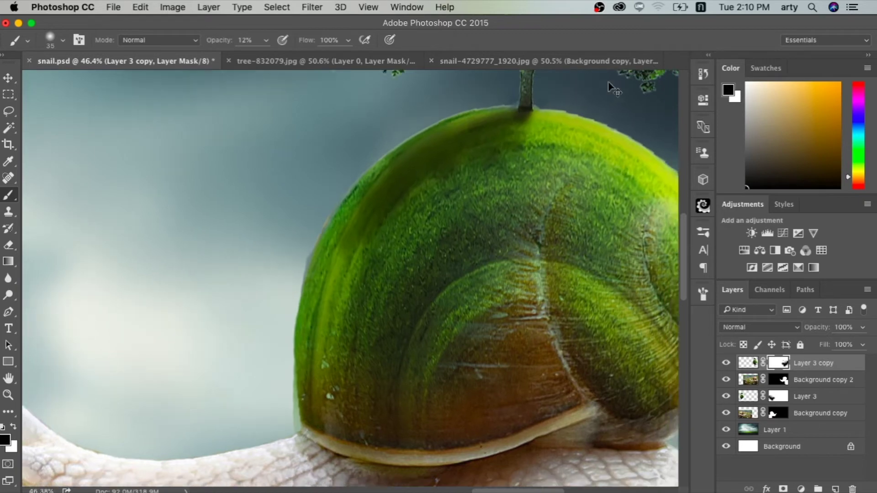
pyautogui.press('super+minus')
pyautogui.press('super+minus')
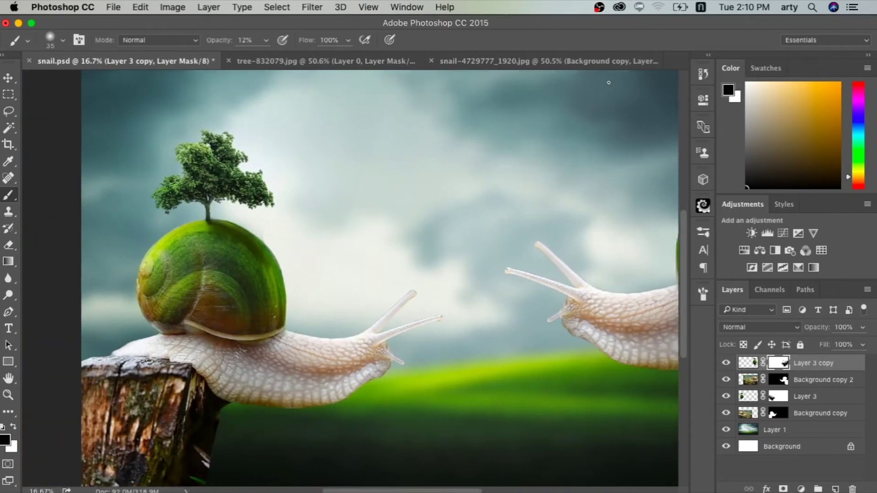
# - Pan to view the full composition with both tree-topped shells
pyautogui.hscroll(5, 609, 82)
pyautogui.scroll(-2, 608, 82)
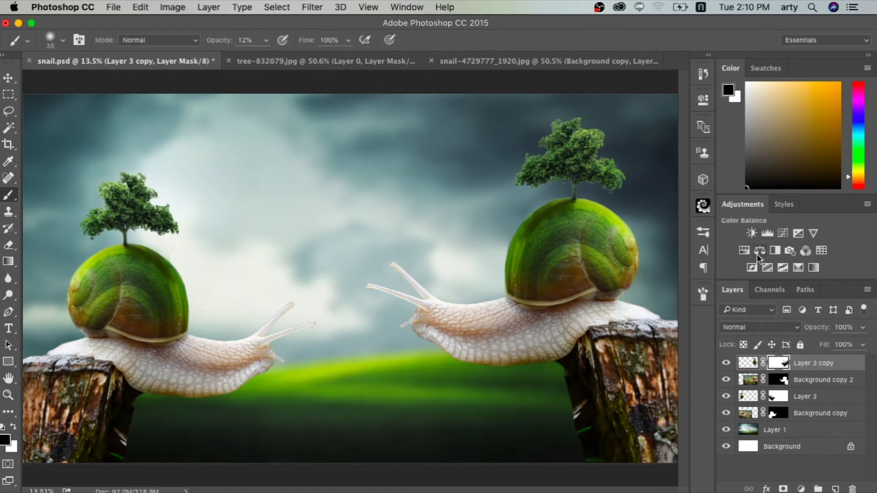
# - Add a Hue/Saturation adjustment layer clipped to Layer 3 copy
pyautogui.click(744, 251)
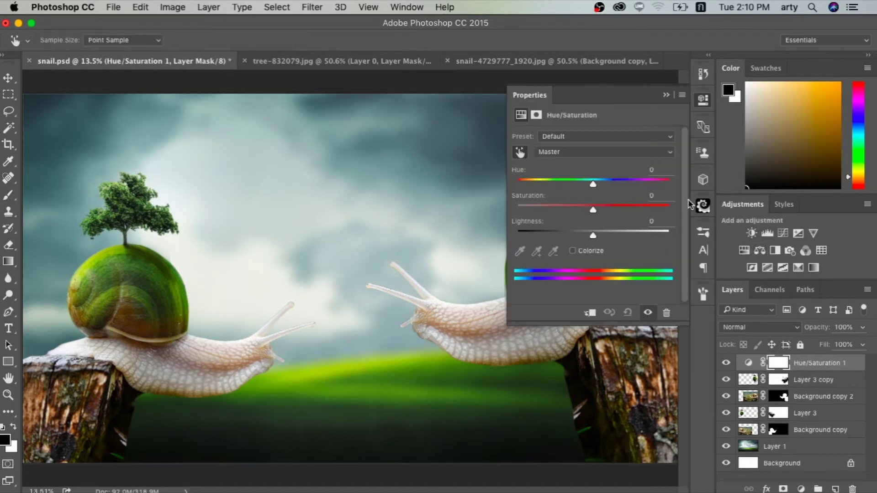
pyautogui.hscroll(10, 399, 213)
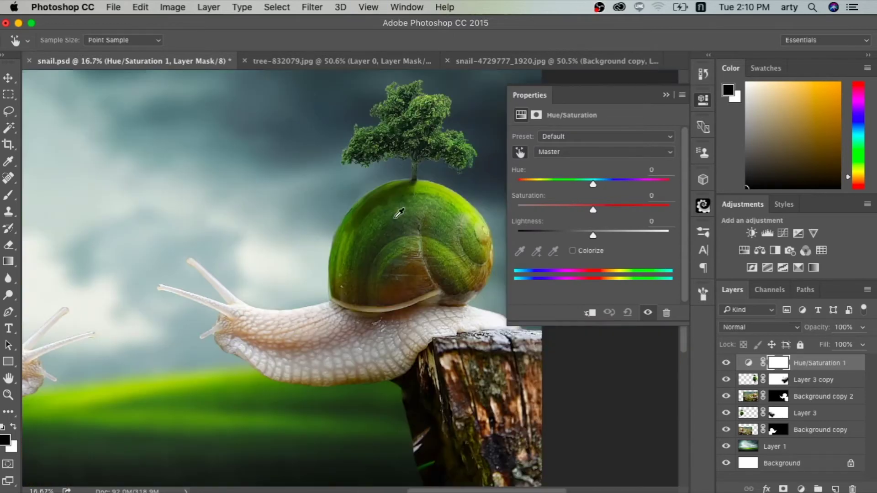
pyautogui.hscroll(-2, 399, 213)
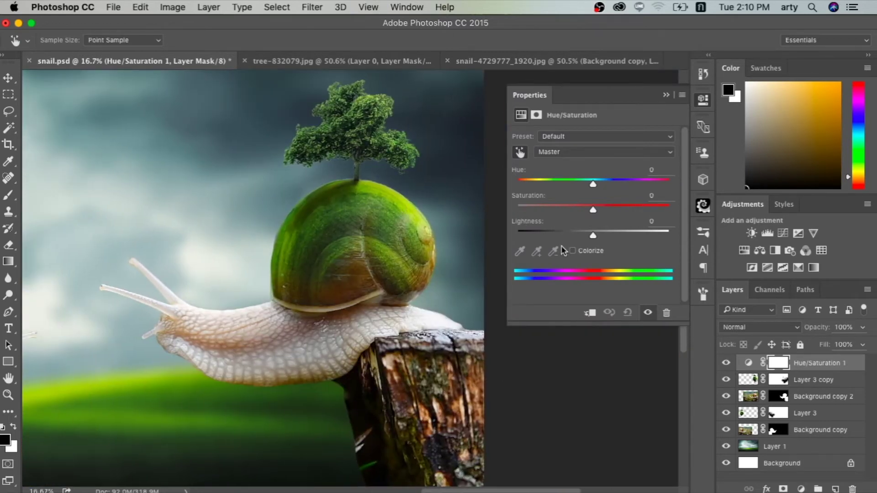
pyautogui.click(590, 313)
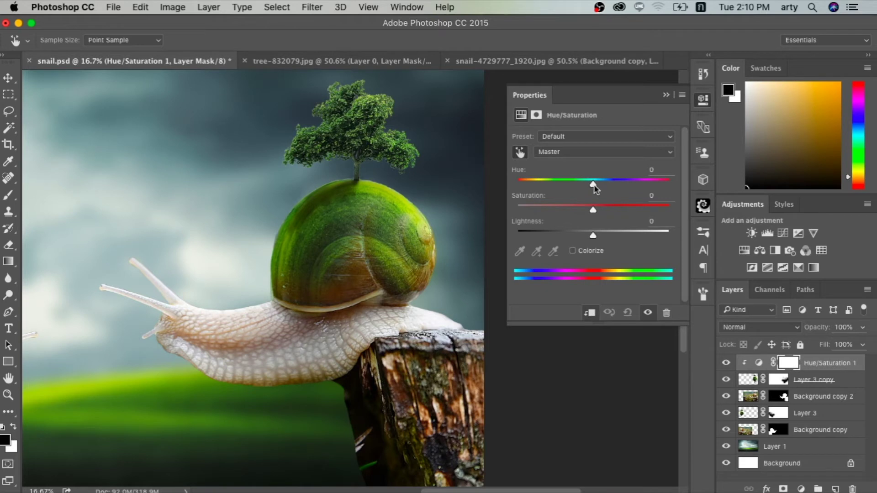
# - Set Hue -81, Saturation +34, Lightness -21 to turn the right shell red, comparing before and after
pyautogui.moveTo(597, 185); pyautogui.dragTo(548, 181)
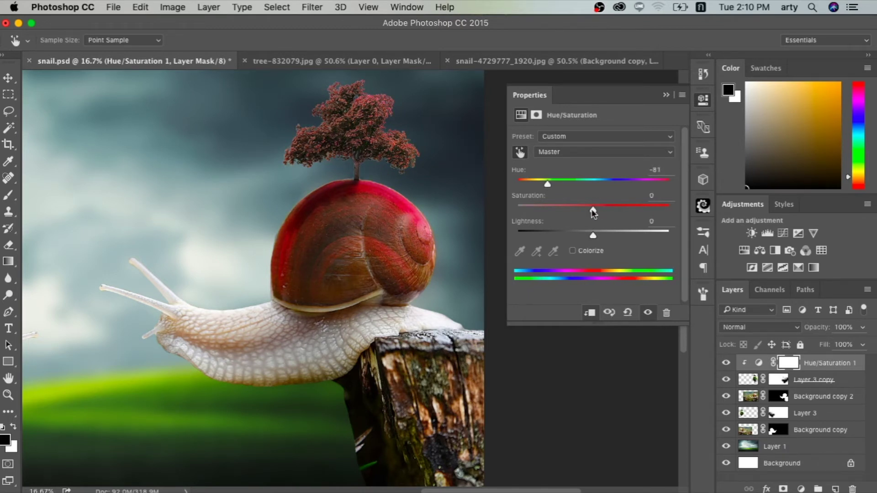
pyautogui.moveTo(593, 209); pyautogui.dragTo(635, 211)
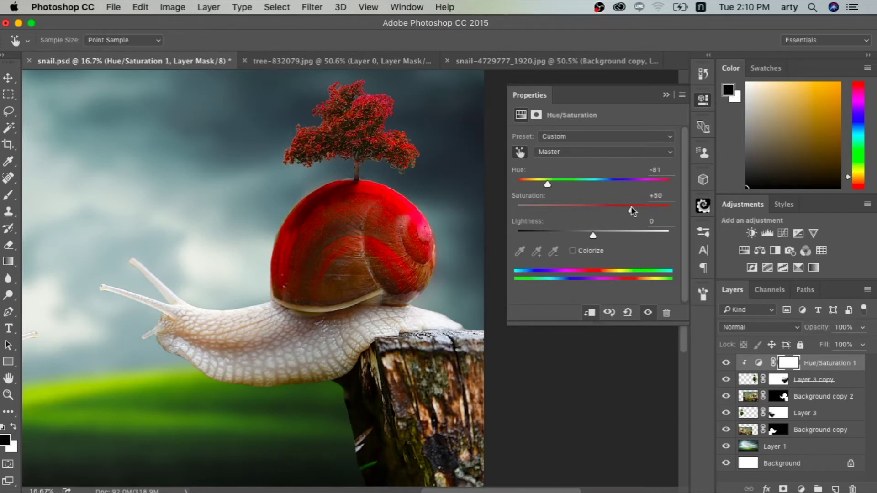
pyautogui.moveTo(588, 232); pyautogui.dragTo(579, 233)
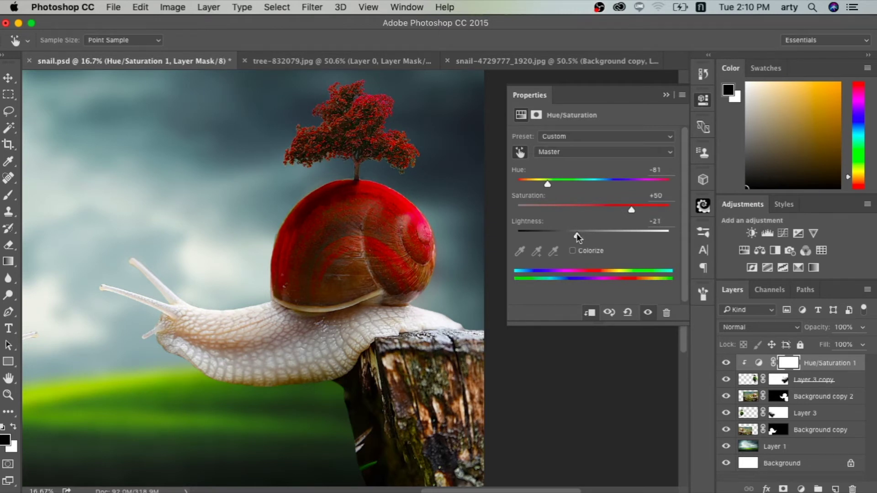
pyautogui.moveTo(633, 212); pyautogui.dragTo(623, 213)
pyautogui.click(647, 313)
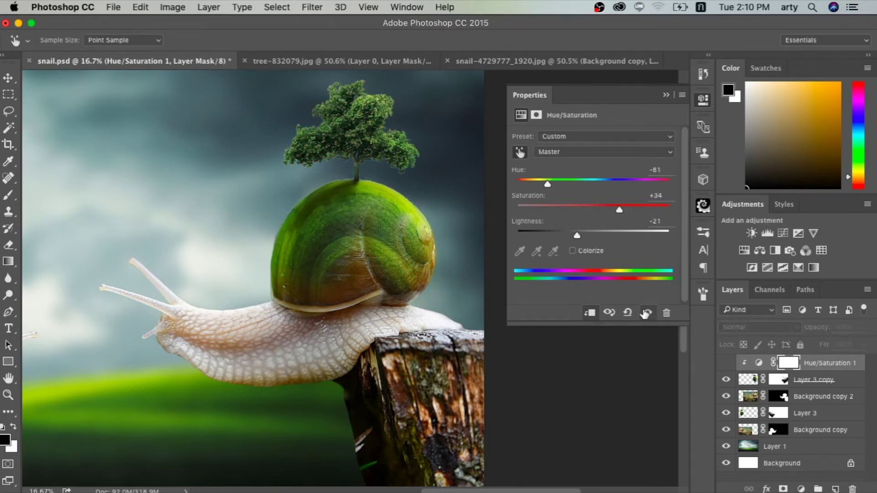
pyautogui.click(645, 312)
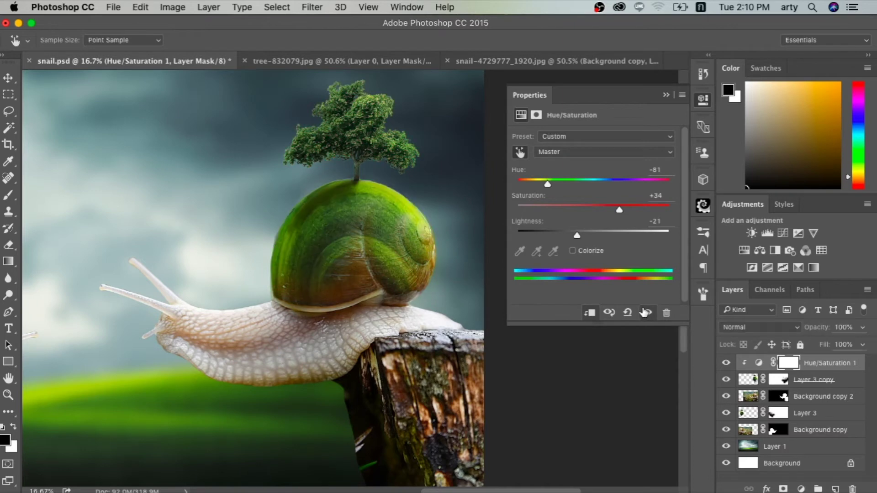
pyautogui.click(667, 95)
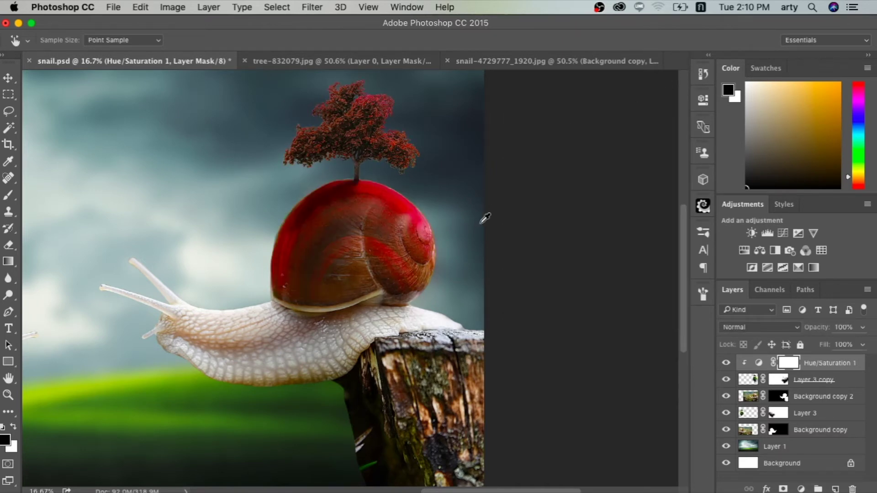
pyautogui.press('super+0')
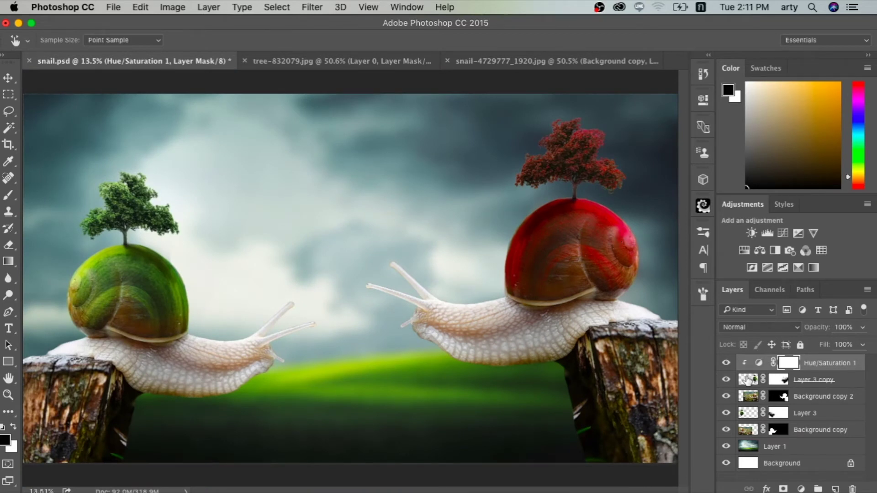
# - Nudge the right snail's red shell layer (Layer 3 copy) a few pixels up and right
pyautogui.click(748, 380)
pyautogui.press('super+t')
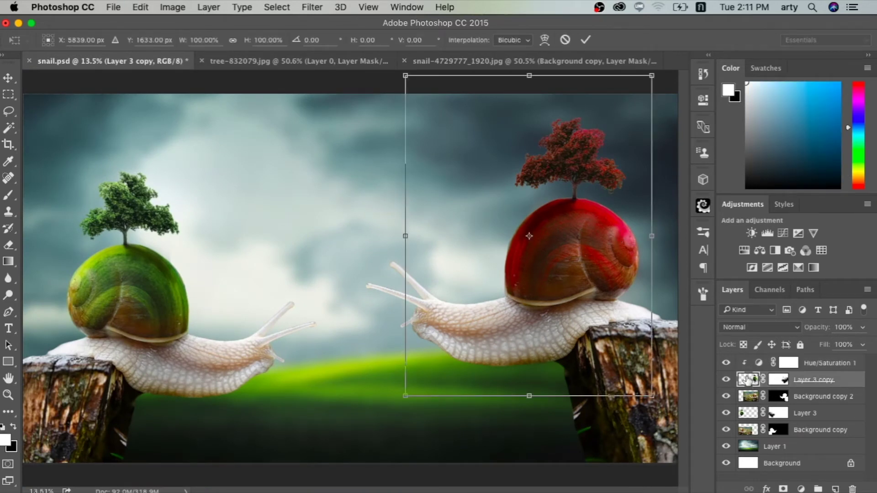
pyautogui.press('Up')
pyautogui.press('Up')
pyautogui.press('Up')
pyautogui.press('Right')
pyautogui.press('Right')
pyautogui.press('Right')
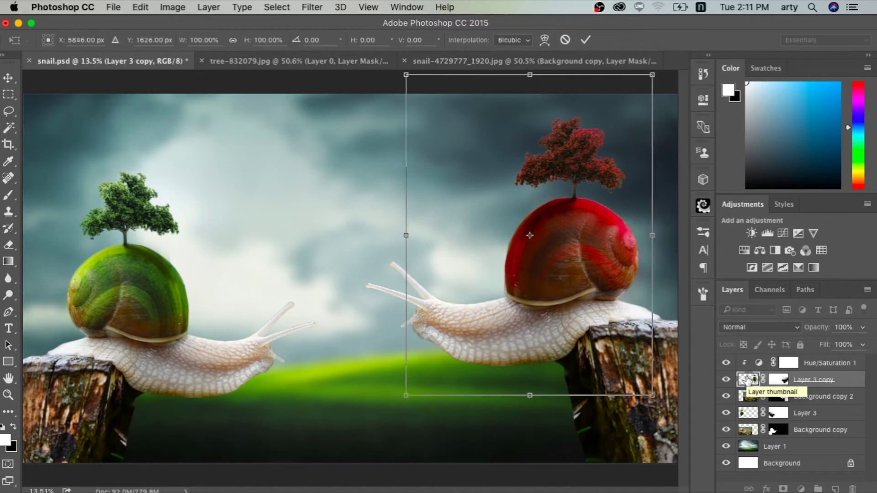
pyautogui.press('Return')
pyautogui.press('i')
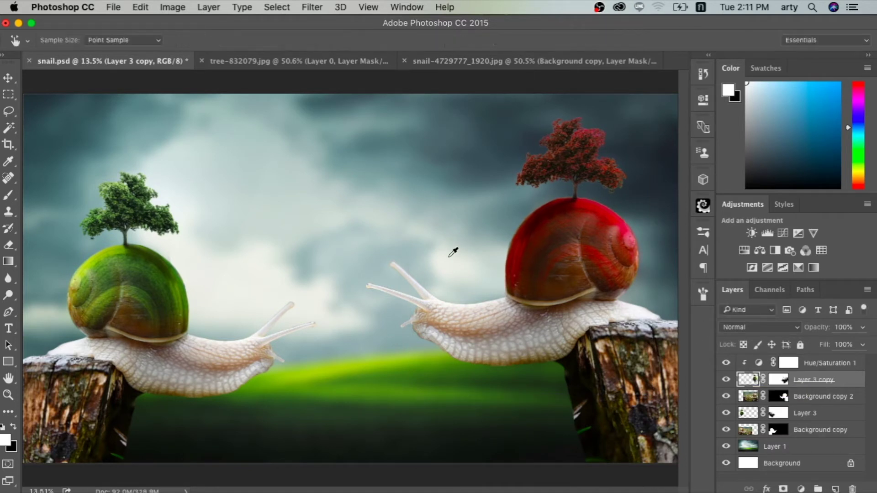
pyautogui.scroll(-3, 517, 202)
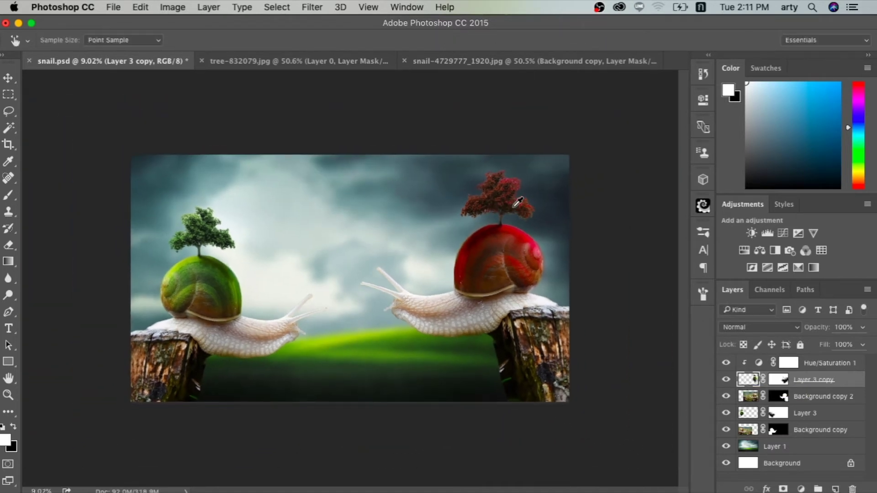
pyautogui.scroll(4, 517, 202)
pyautogui.scroll(3, 517, 201)
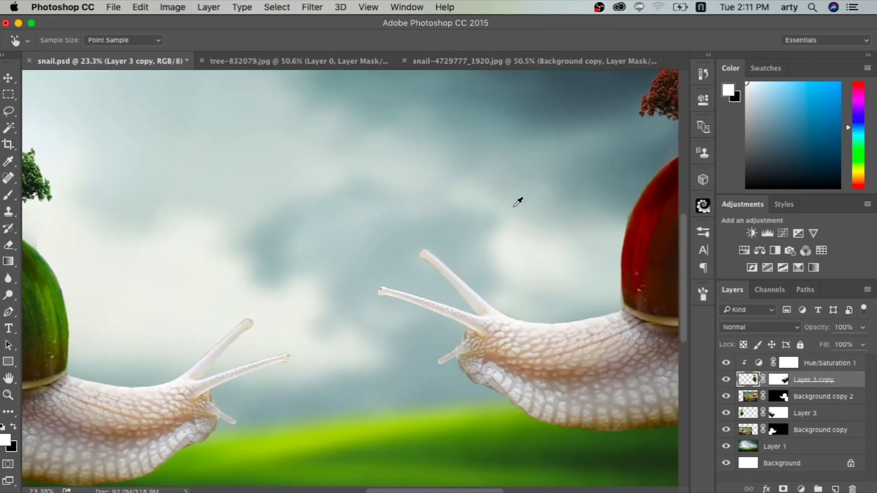
pyautogui.scroll(-2, 518, 202)
pyautogui.scroll(-2, 517, 202)
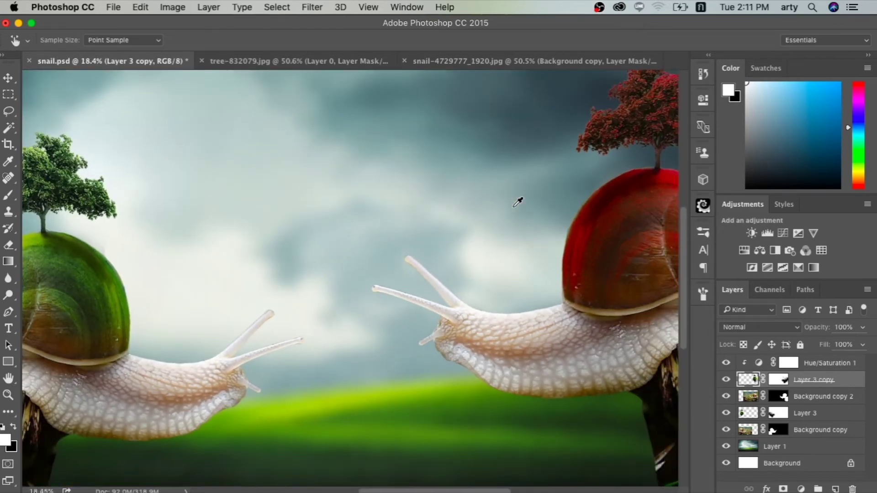
pyautogui.scroll(-1, 517, 202)
pyautogui.scroll(-1, 518, 202)
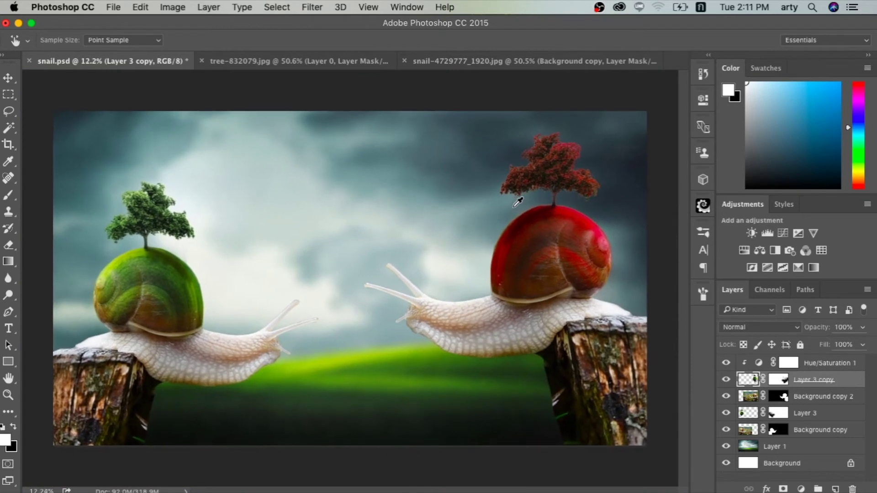
# - Select Background copy 2 and pick a slightly enlarged Spot Healing Brush
pyautogui.click(751, 397)
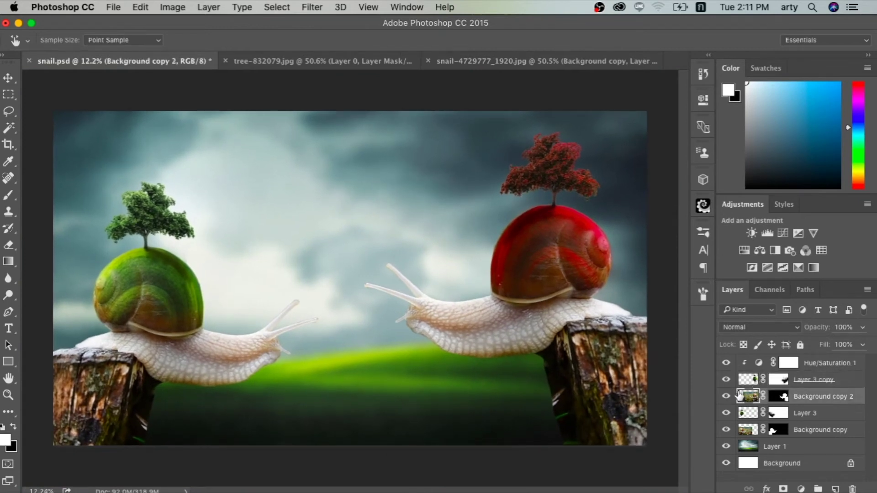
pyautogui.click(9, 179)
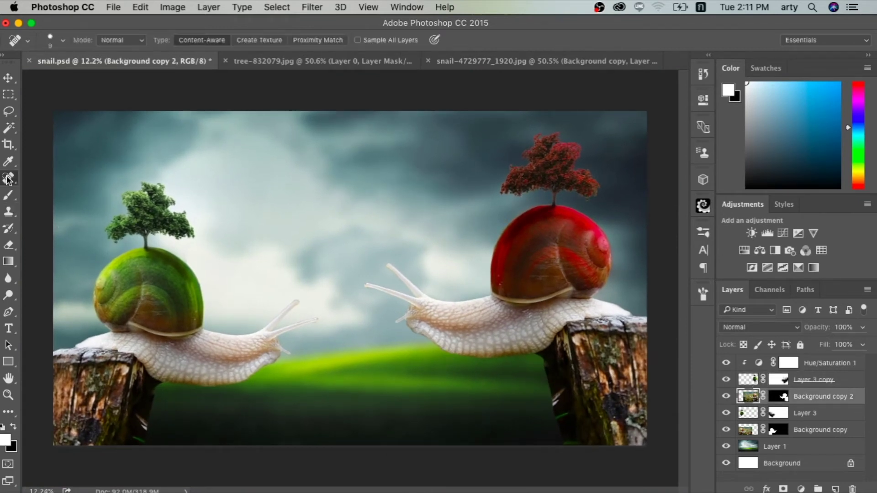
pyautogui.press(']')
pyautogui.press(']')
pyautogui.press(']')
pyautogui.press(']')
pyautogui.press(']')
pyautogui.press(']')
pyautogui.press(']')
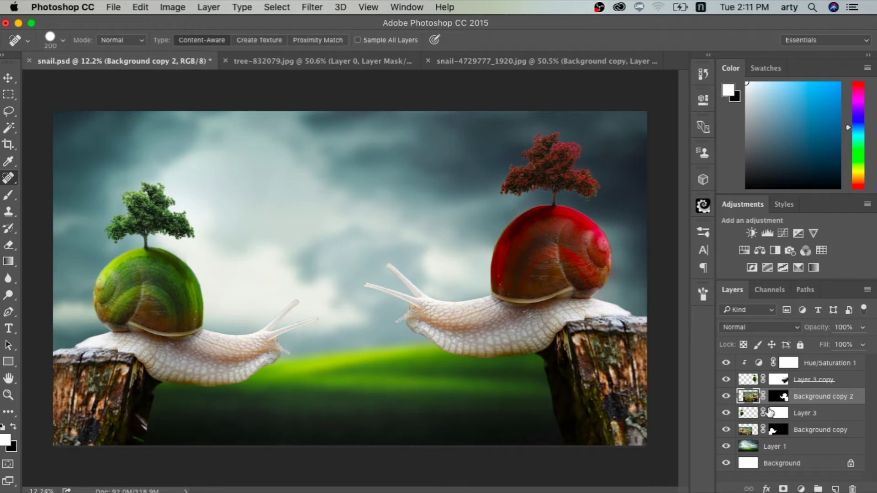
# - Select the Background copy layer and switch to the snail-4729777_1920.jpg document
pyautogui.click(768, 429)
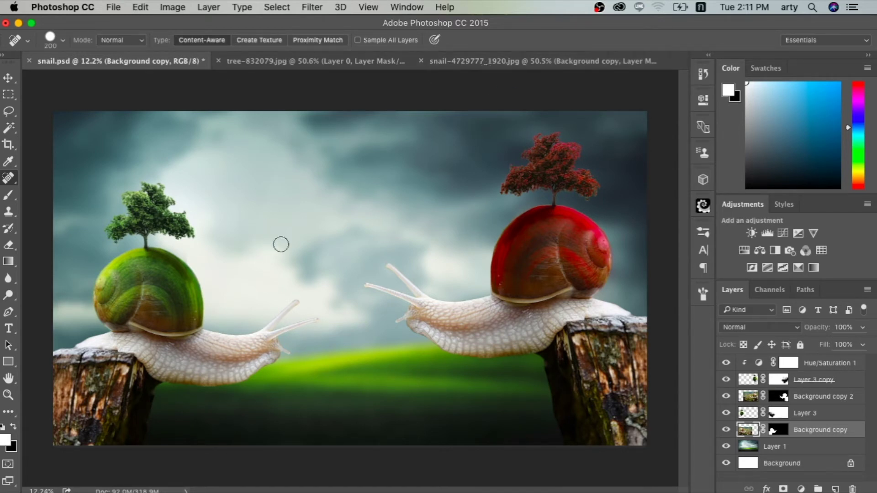
pyautogui.press('super+minus')
pyautogui.press('super+plus')
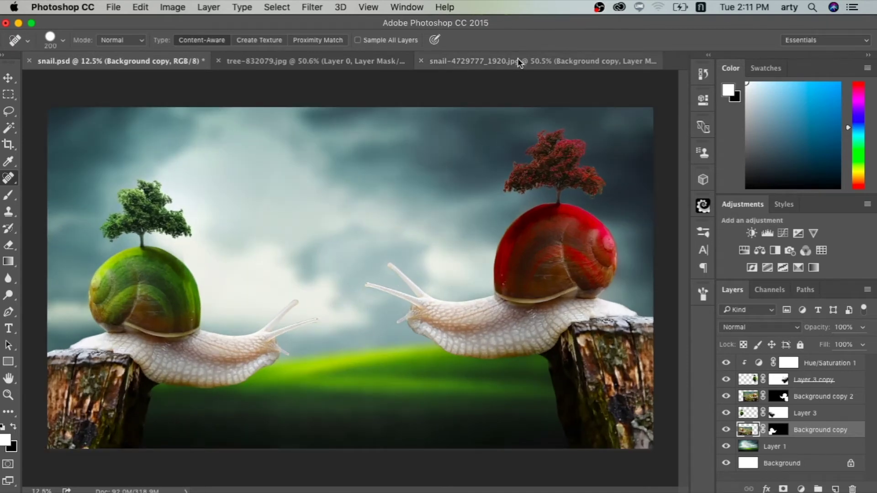
pyautogui.click(533, 64)
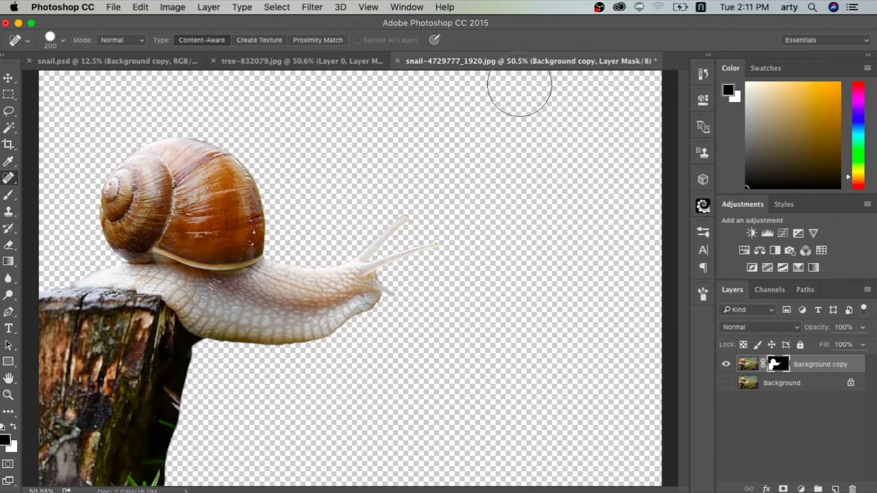
# - Show the Background layer and merge the masked snail copy down into it, zooming into the plants
pyautogui.click(726, 384)
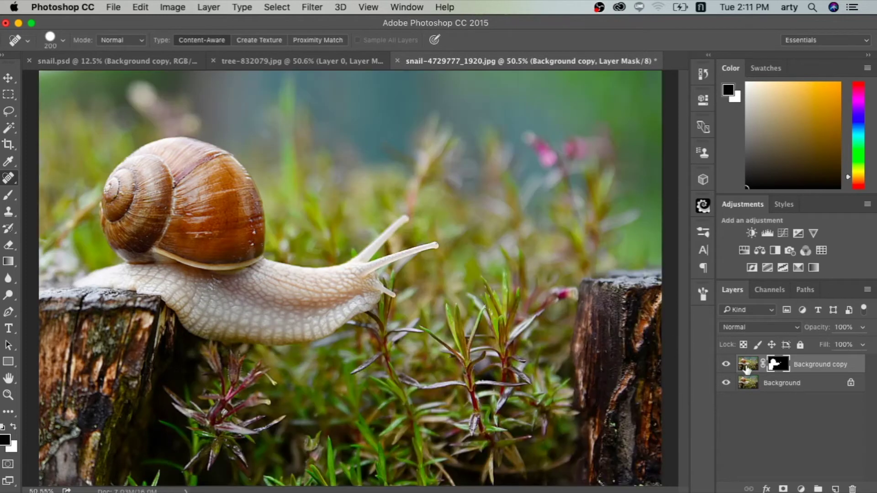
pyautogui.click(749, 366)
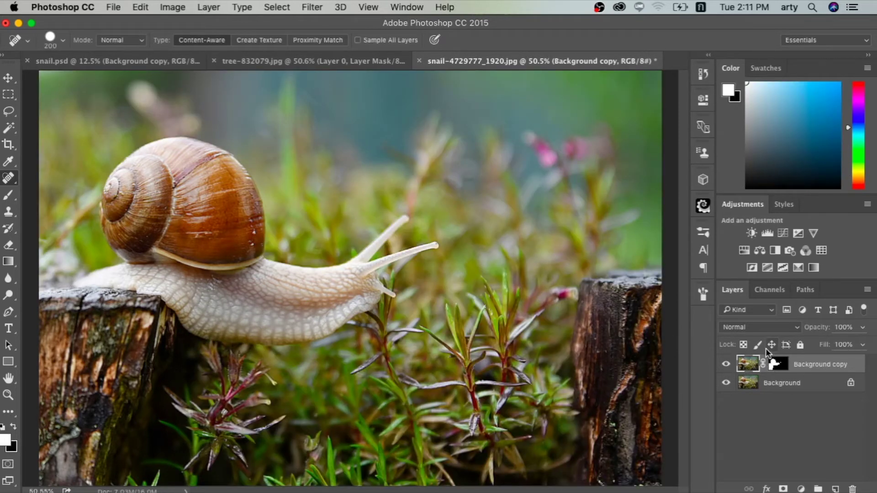
pyautogui.hotkey('ctrl', 'e')
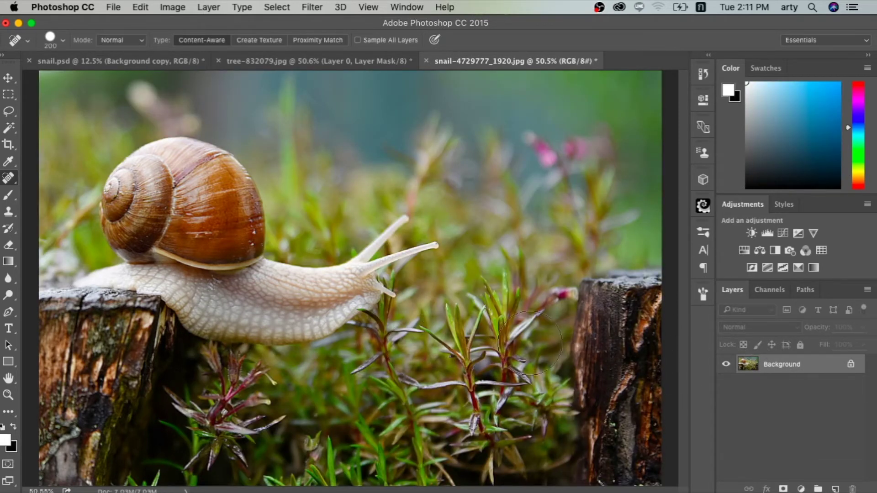
pyautogui.scroll(2, 530, 342)
pyautogui.scroll(2, 530, 343)
pyautogui.scroll(2, 530, 342)
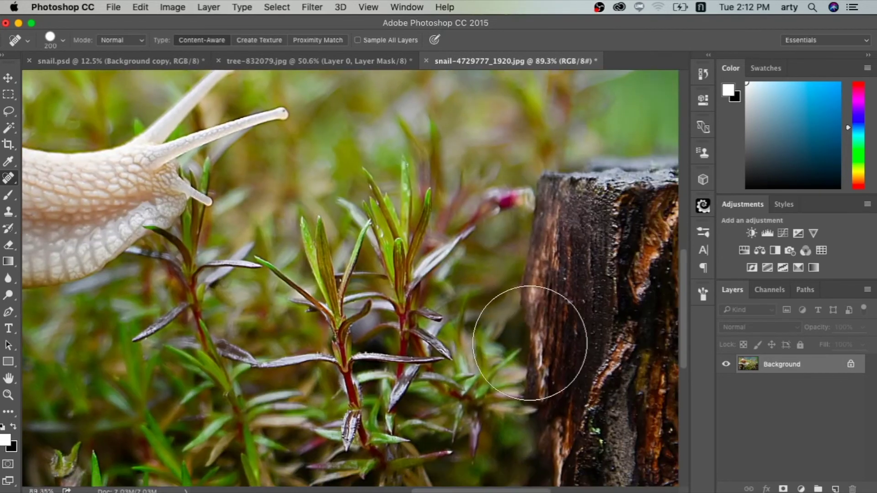
pyautogui.scroll(2, 530, 343)
pyautogui.scroll(2, 530, 343)
pyautogui.scroll(2, 530, 343)
pyautogui.scroll(2, 530, 343)
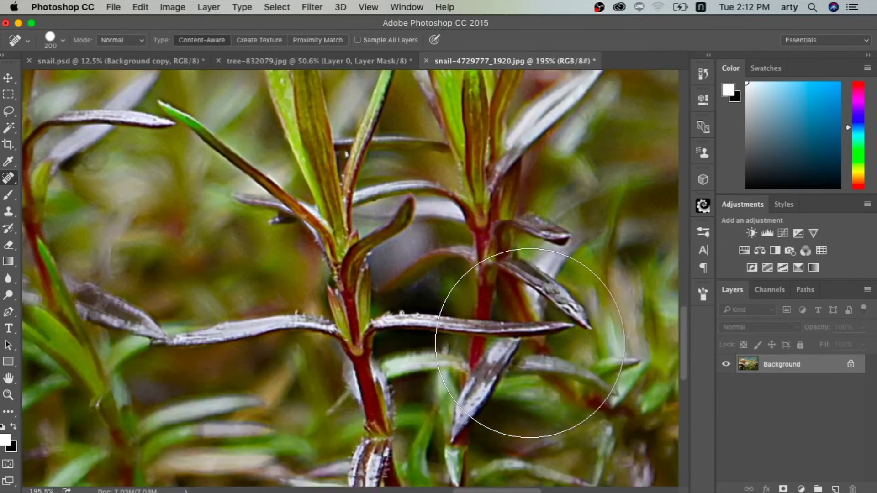
pyautogui.scroll(2, 530, 343)
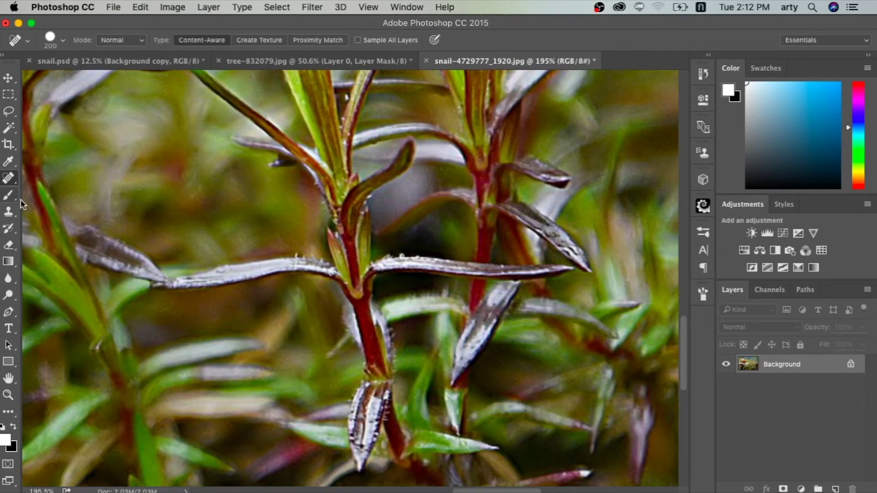
# - Select the Pen tool and zoom the photo to 400% on the small plant
pyautogui.click(7, 312)
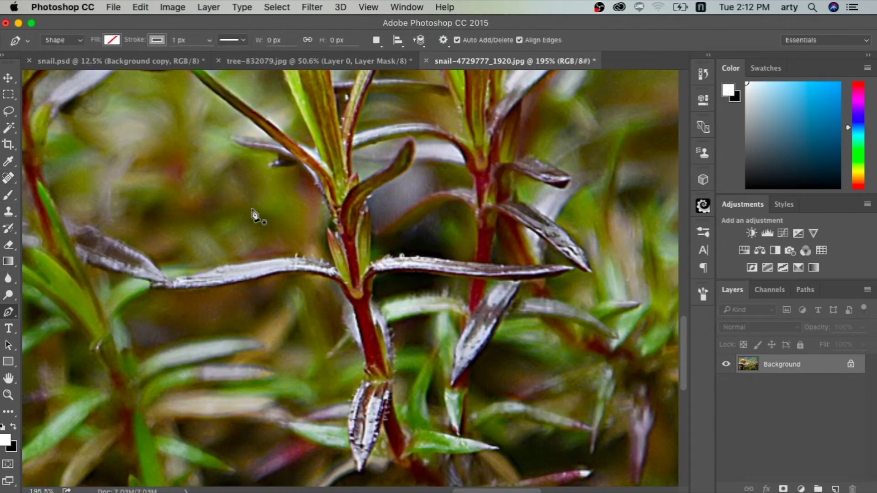
pyautogui.scroll(1, 253, 211)
pyautogui.scroll(1, 253, 211)
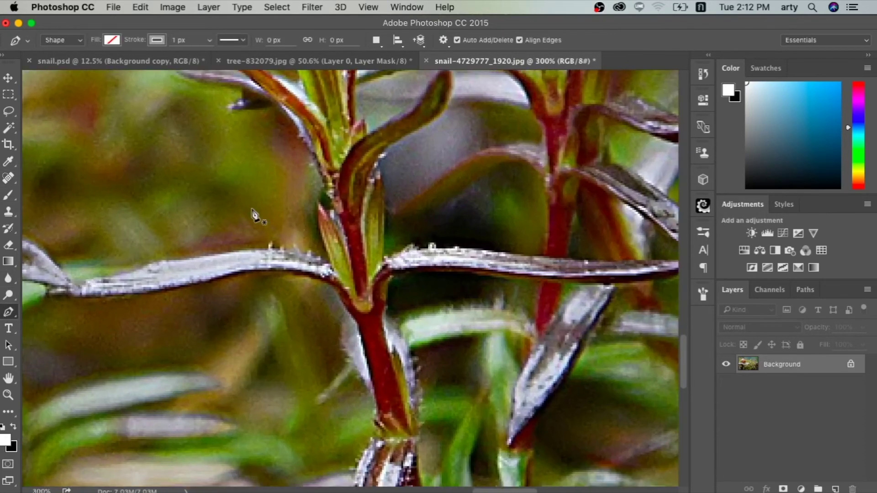
pyautogui.hscroll(-3, 254, 215)
pyautogui.scroll(3, 255, 214)
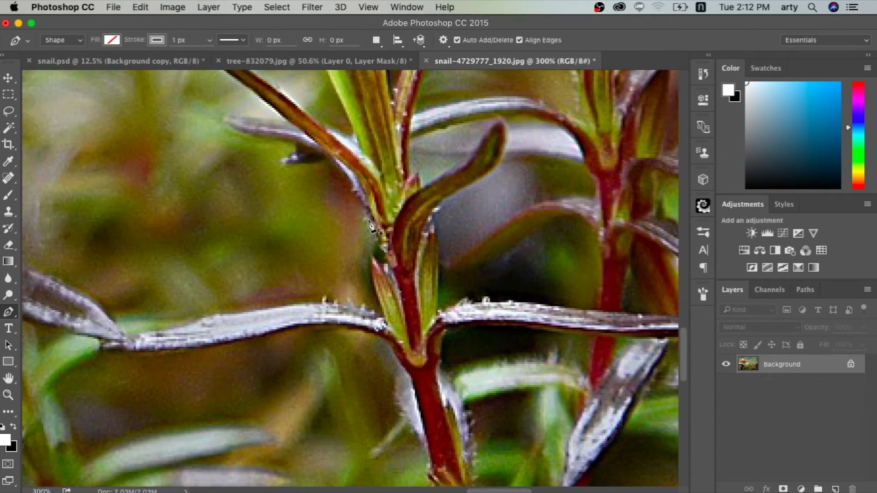
pyautogui.scroll(5, 382, 236)
pyautogui.scroll(-3, 382, 235)
pyautogui.scroll(-3, 382, 235)
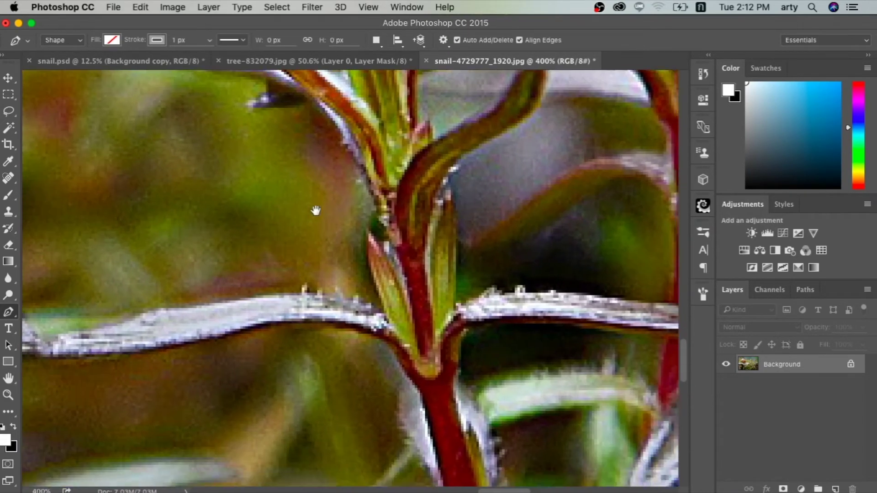
pyautogui.press('super+plus')
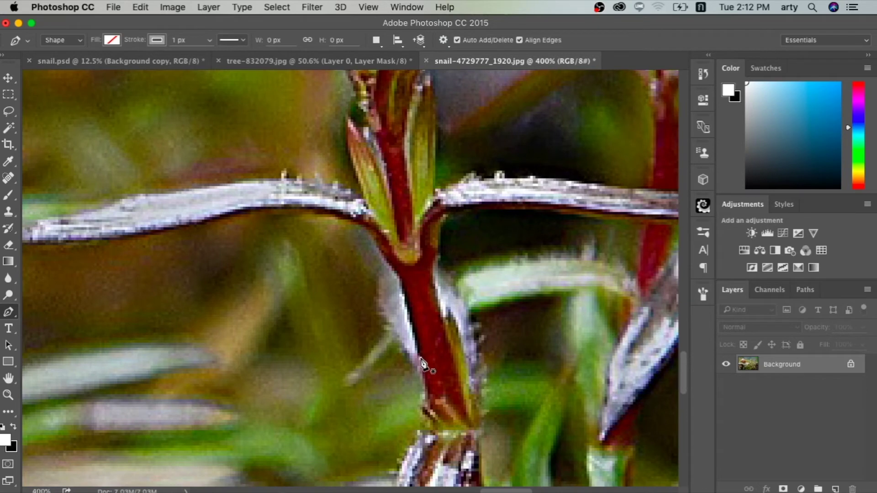
# - Start the path on the plant stem and trace the leaf's lower edge to its tip
pyautogui.click(422, 364)
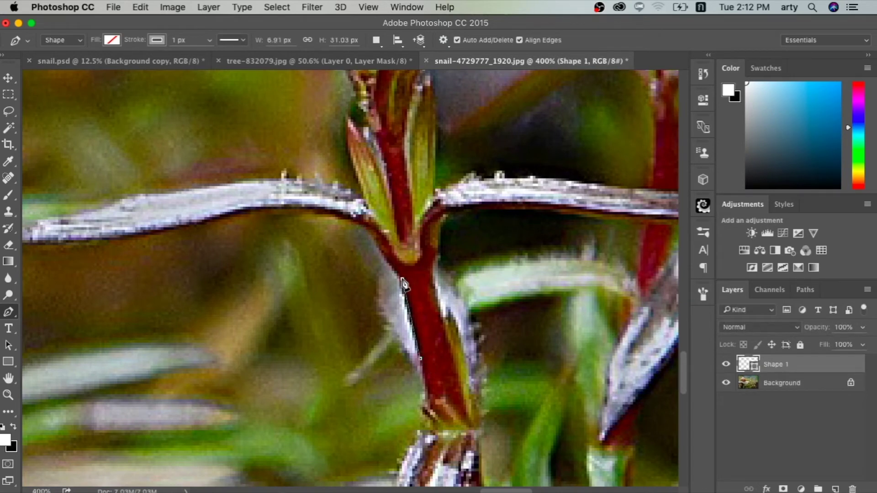
pyautogui.click(355, 232)
pyautogui.click(244, 230)
pyautogui.click(158, 250)
pyautogui.click(57, 261)
pyautogui.scroll(3, 57, 261)
pyautogui.click(107, 305)
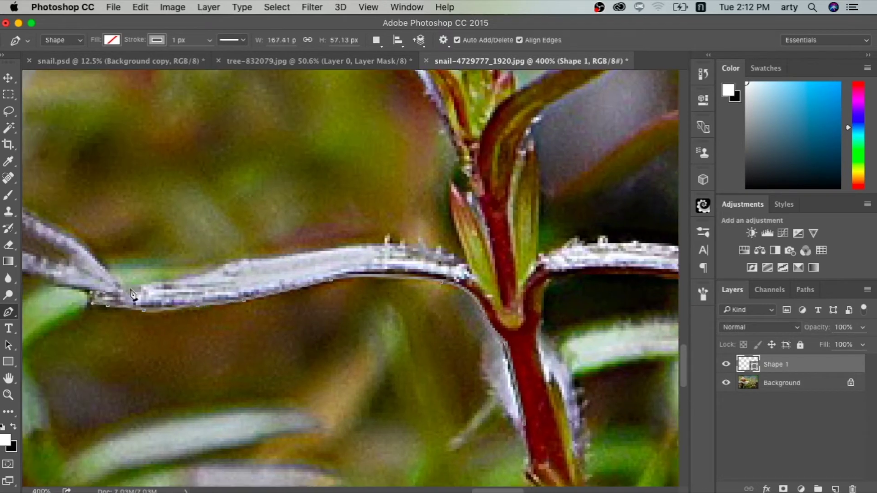
pyautogui.click(352, 248)
pyautogui.scroll(5, 453, 317)
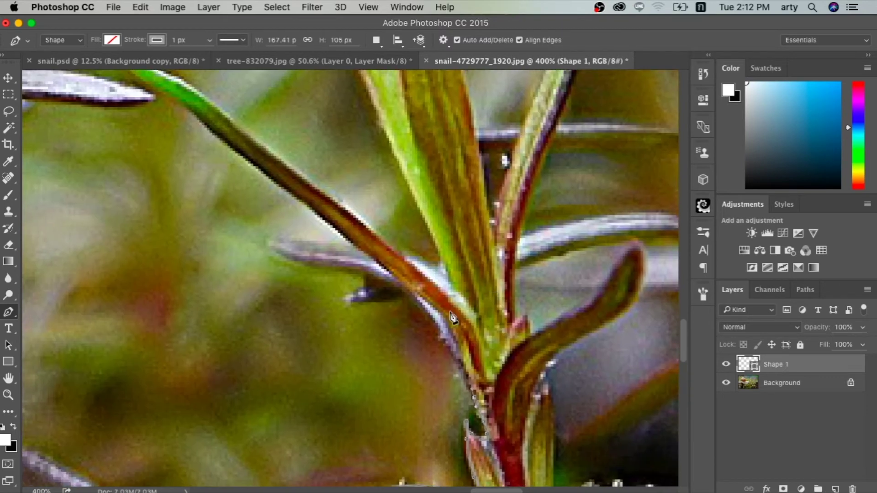
pyautogui.click(411, 289)
pyautogui.scroll(4, 412, 288)
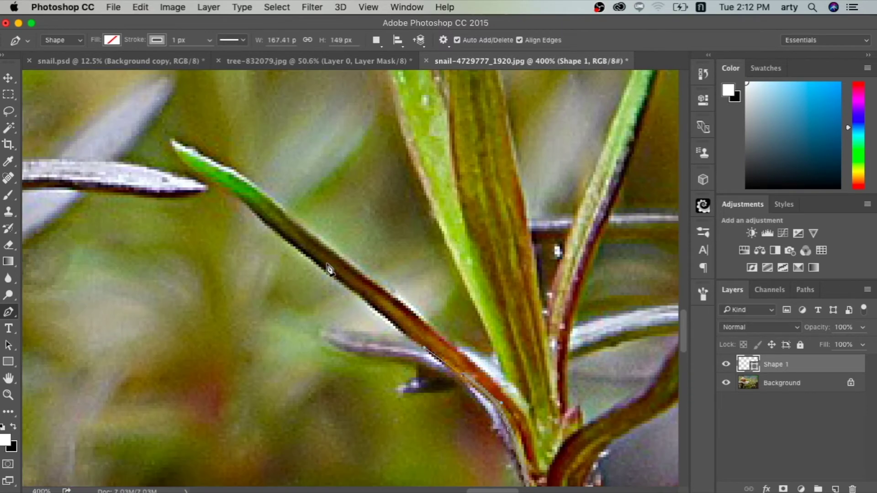
pyautogui.click(172, 141)
# - Extend the path up the upright leaf and right stem, then along the horizontal stem's underside
pyautogui.scroll(5, 423, 261)
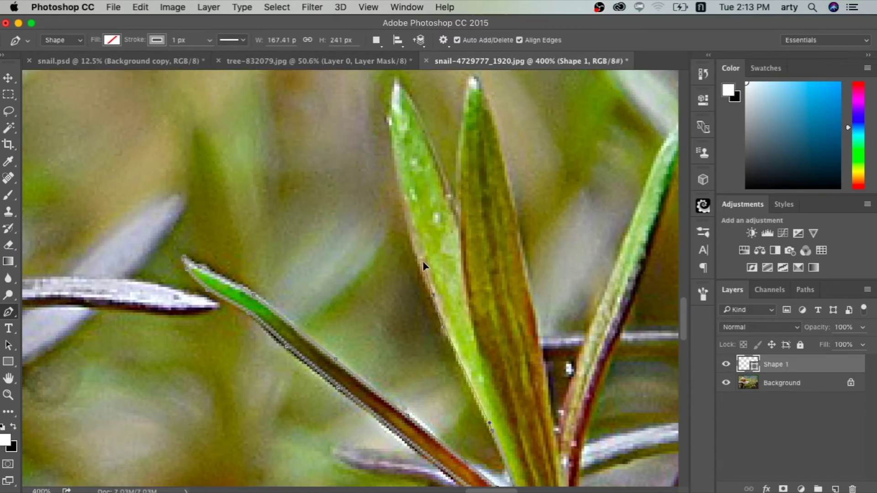
pyautogui.click(397, 79)
pyautogui.hscroll(5, 459, 183)
pyautogui.scroll(-3, 459, 182)
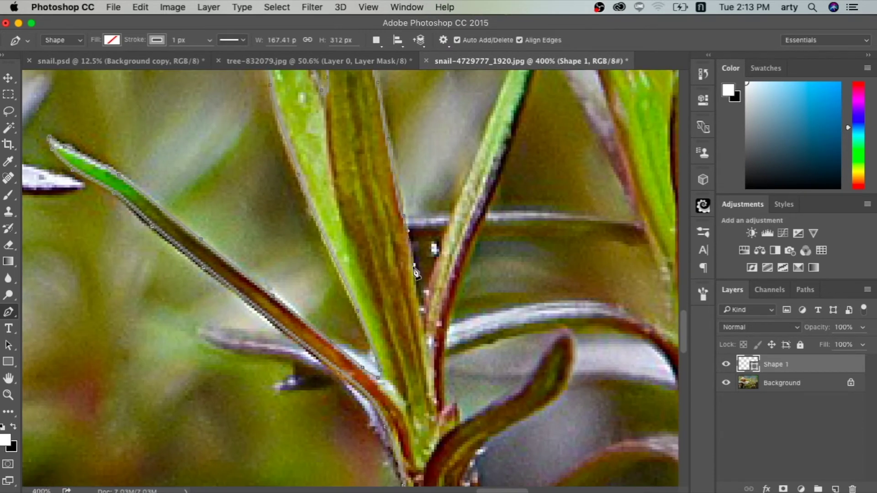
pyautogui.scroll(3, 478, 121)
pyautogui.click(475, 129)
pyautogui.scroll(-3, 477, 121)
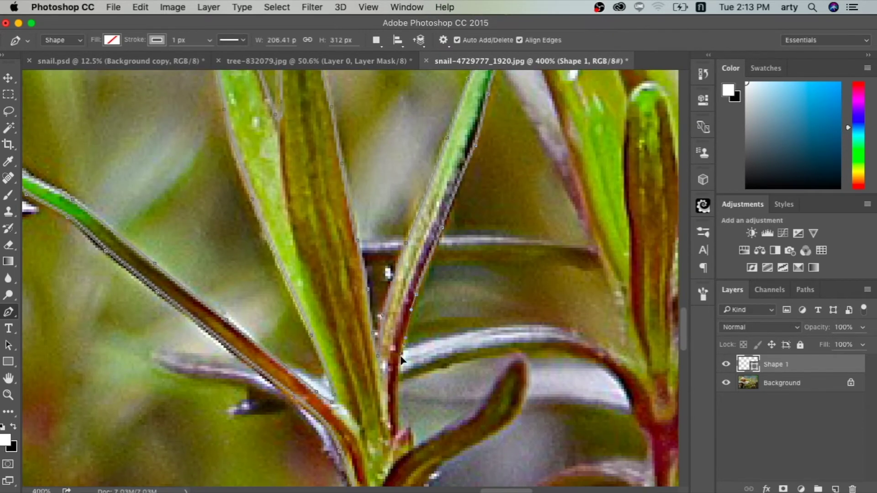
pyautogui.scroll(-3, 478, 122)
pyautogui.click(524, 255)
pyautogui.scroll(-2, 525, 258)
pyautogui.scroll(-3, 526, 258)
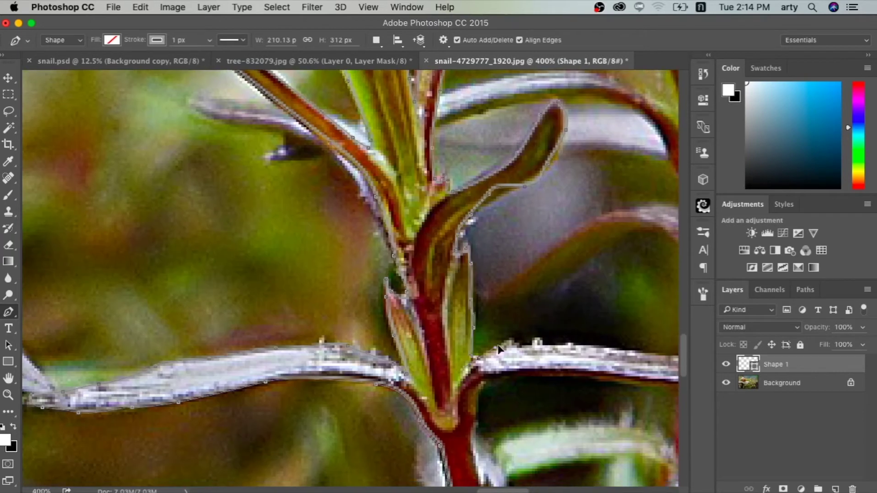
pyautogui.hscroll(5, 526, 259)
pyautogui.scroll(-2, 525, 258)
pyautogui.click(511, 317)
pyautogui.click(344, 301)
pyautogui.click(270, 301)
pyautogui.click(244, 350)
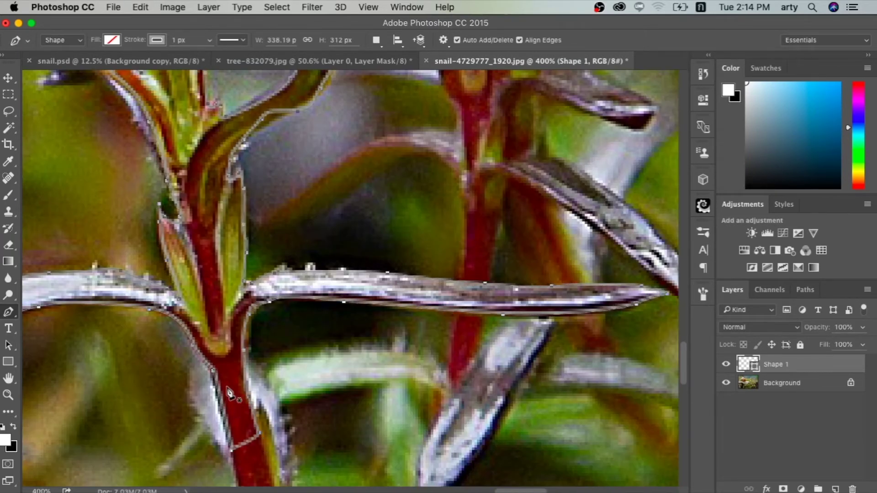
# - Convert the traced plant path into a selection with Make Selection
pyautogui.rightClick(230, 393)
pyautogui.click(274, 435)
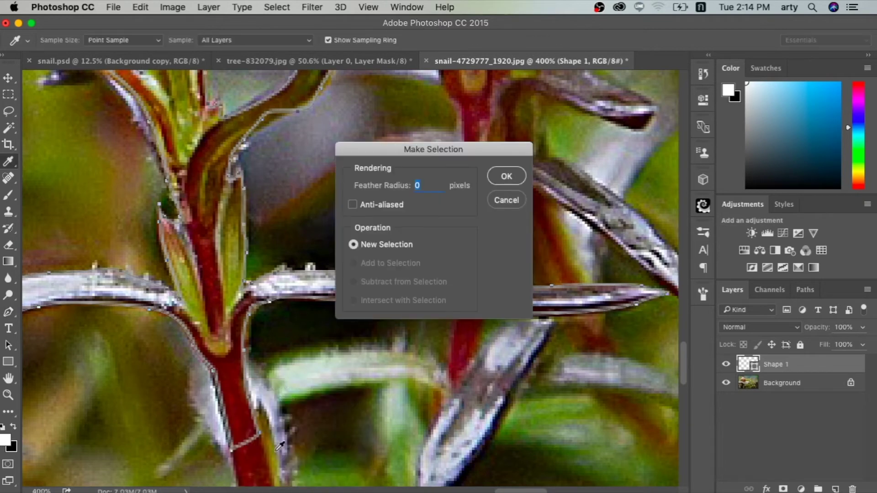
pyautogui.press('Return')
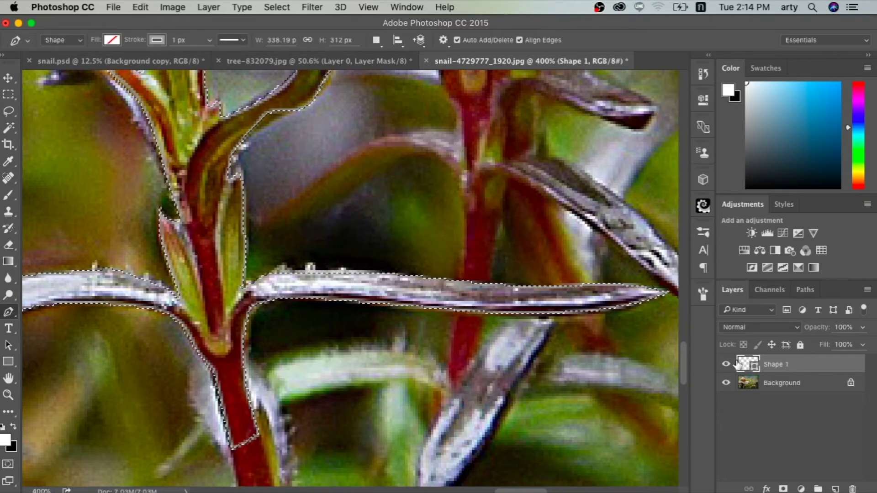
# - Delete the Shape 1 layer and fit the whole snail photo on screen
pyautogui.click(756, 377)
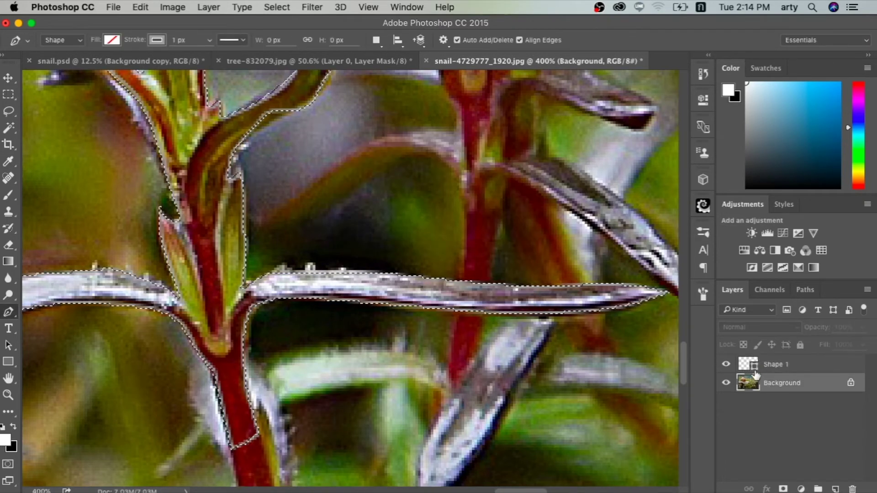
pyautogui.click(773, 365)
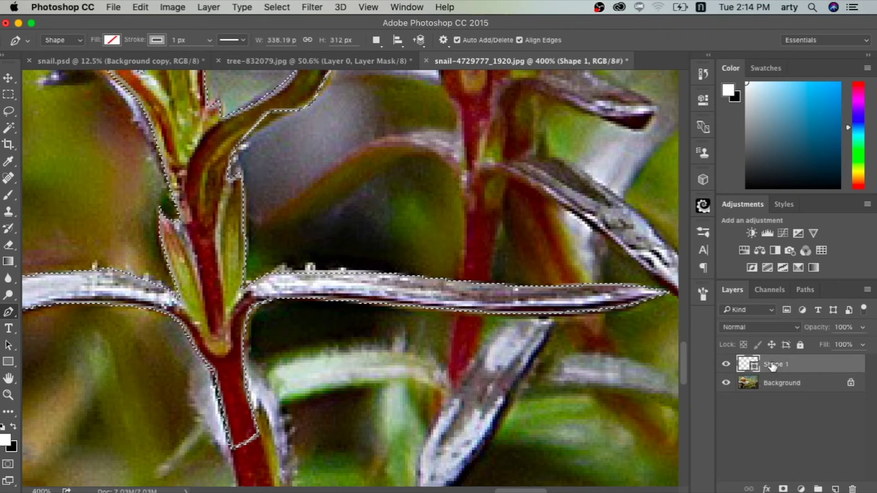
pyautogui.press('Delete')
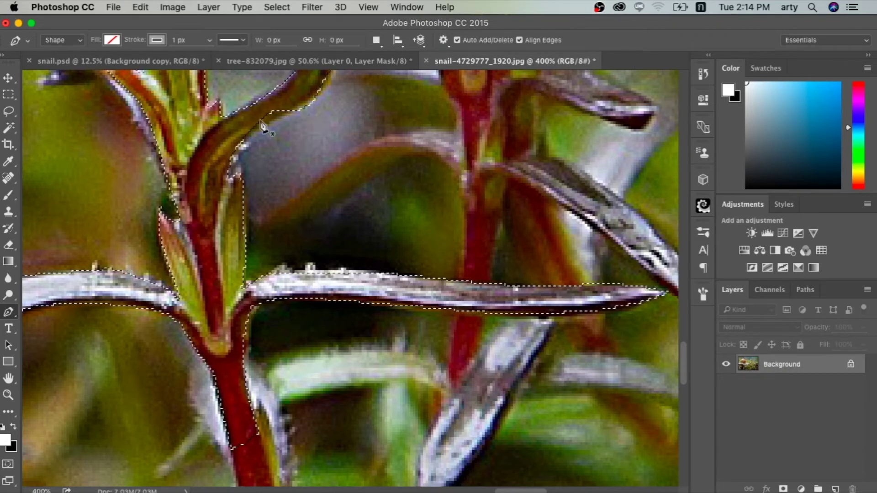
pyautogui.press('super+0')
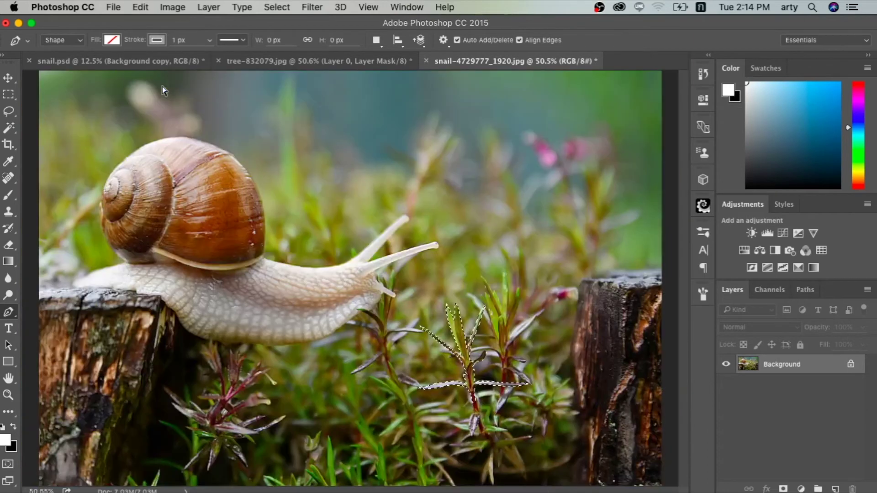
# - Drag the selected plant into snail.psd as Layer 4 and move it to the top of the stack
pyautogui.click(8, 78)
pyautogui.moveTo(462, 343); pyautogui.dragTo(193, 106)
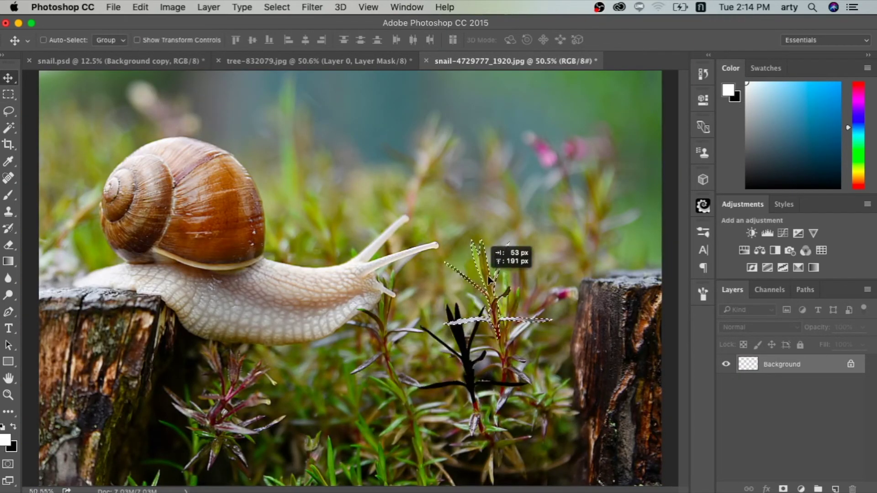
pyautogui.click(143, 63)
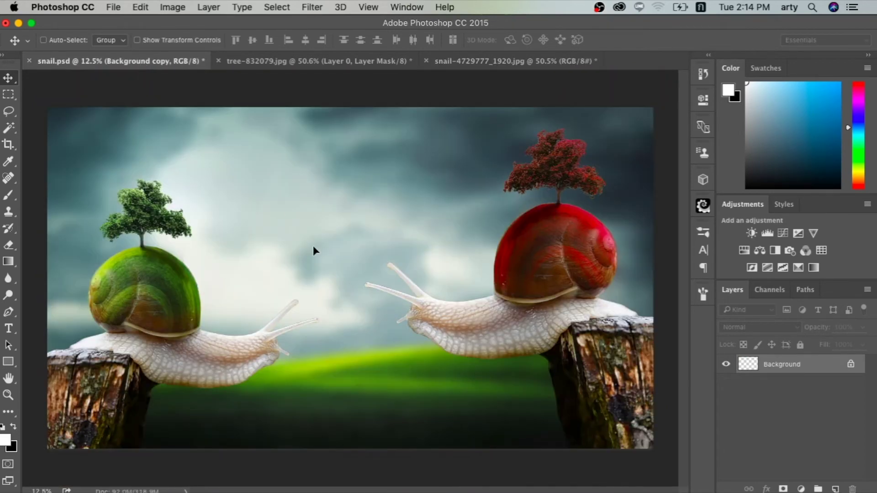
pyautogui.moveTo(325, 236); pyautogui.dragTo(324, 237)
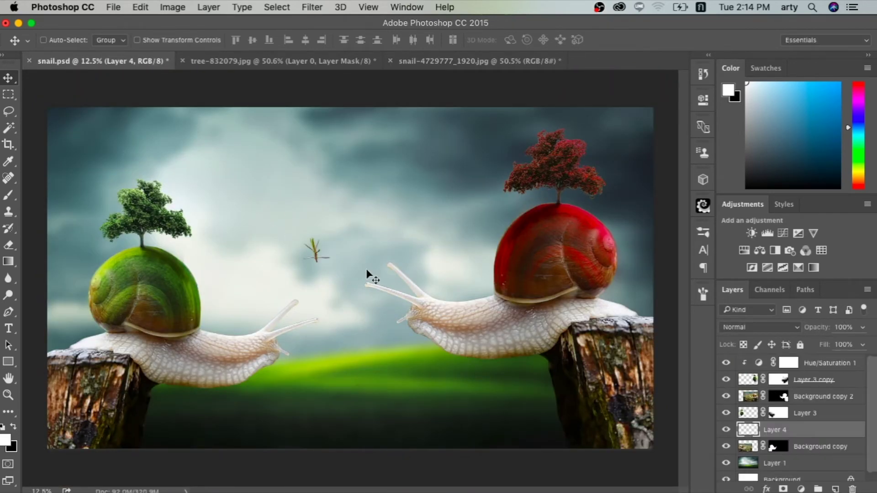
pyautogui.moveTo(814, 428); pyautogui.dragTo(807, 357)
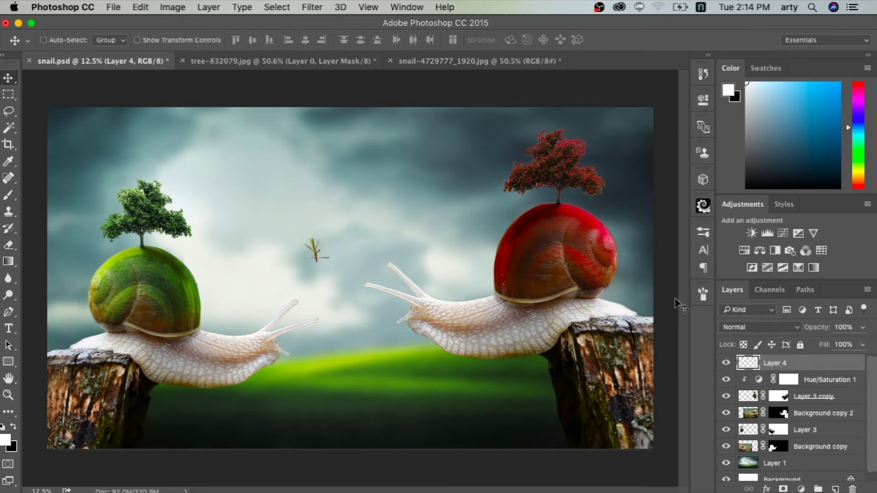
# - Scale Layer 4's plant to about 560%, tilt it about -8°, and place it at the left stump's lower corner
pyautogui.hotkey('ctrl', 't')
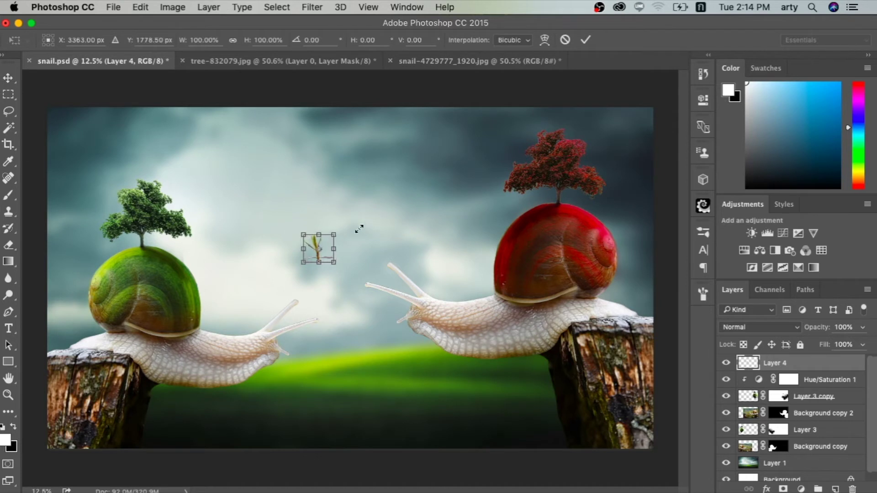
pyautogui.moveTo(332, 240); pyautogui.dragTo(456, 121)
pyautogui.moveTo(358, 261)
pyautogui.mouseDown()
pyautogui.moveTo(219, 392)
pyautogui.moveTo(147, 430)
pyautogui.mouseUp()
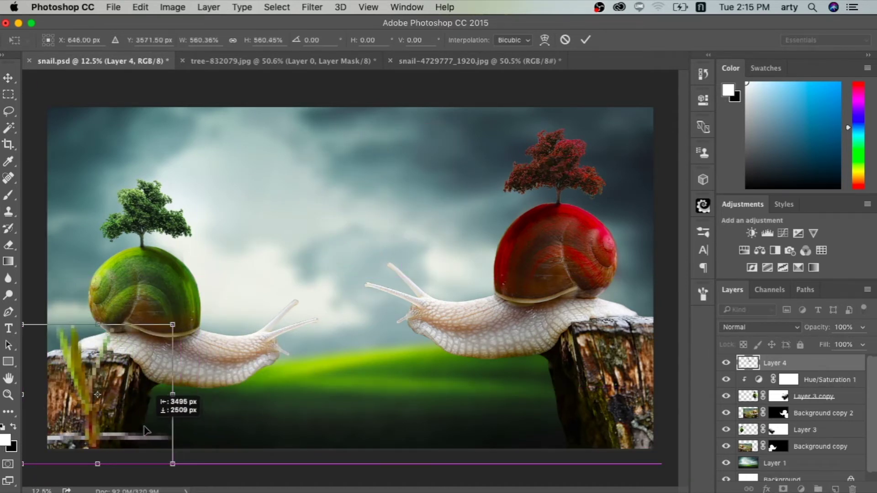
pyautogui.moveTo(208, 323); pyautogui.dragTo(196, 309)
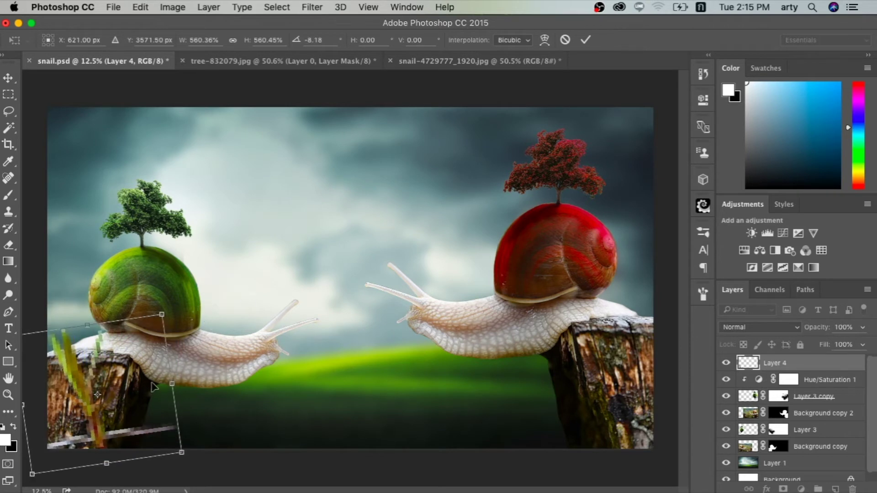
pyautogui.moveTo(149, 389); pyautogui.dragTo(135, 394)
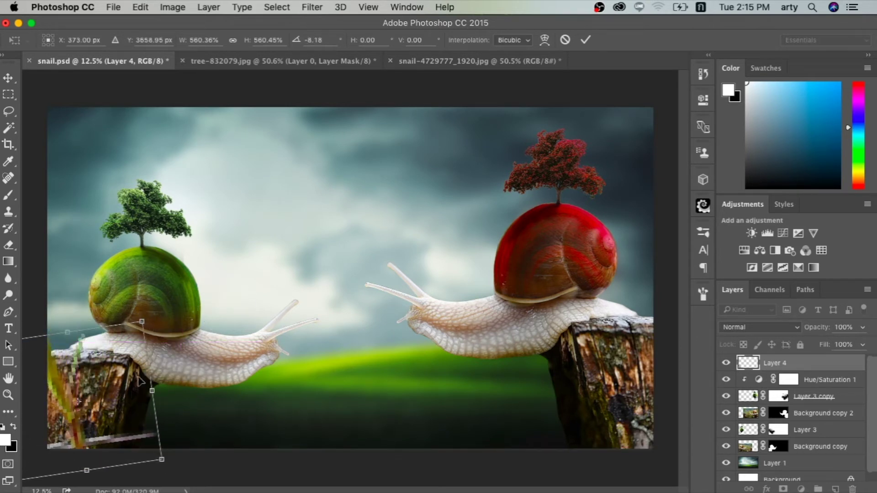
pyautogui.press('Return')
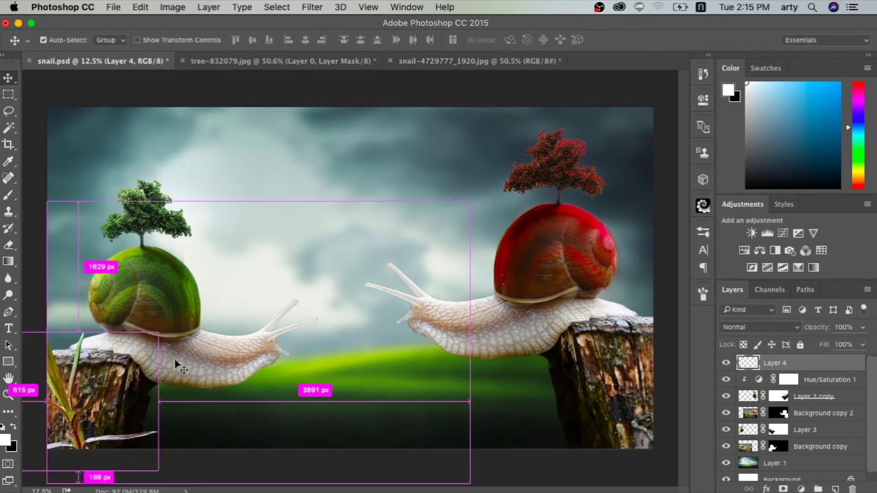
# - Duplicate the plant, rotate it about 27°, shrink it to roughly 78% then 94%, and set it beside the first
pyautogui.hotkey('ctrl', 'j')
pyautogui.hotkey('ctrl', 't')
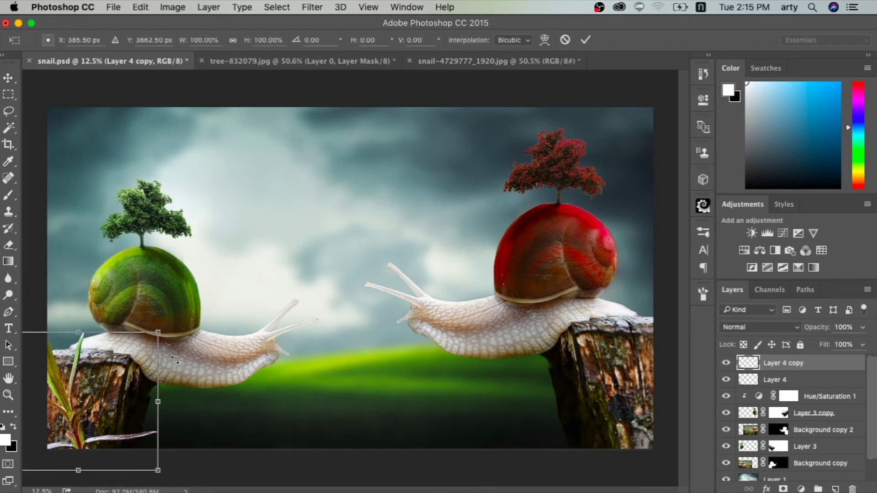
pyautogui.moveTo(324, 333); pyautogui.dragTo(294, 430)
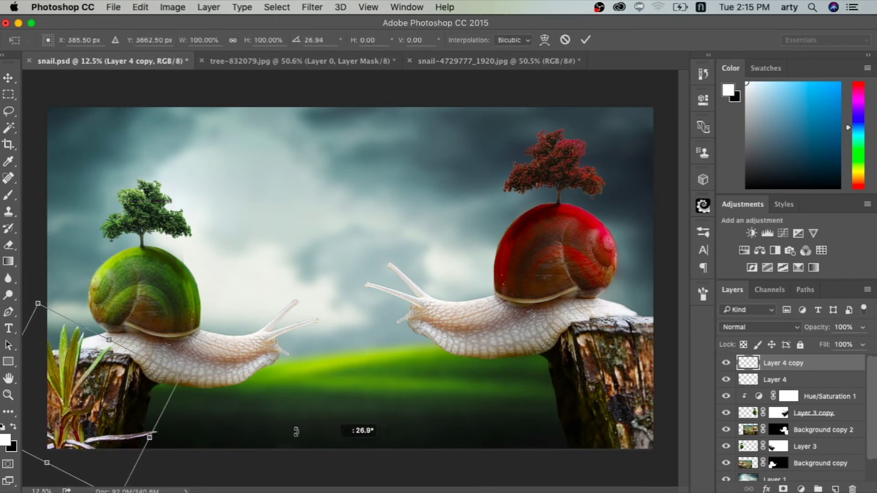
pyautogui.moveTo(142, 389); pyautogui.dragTo(192, 400)
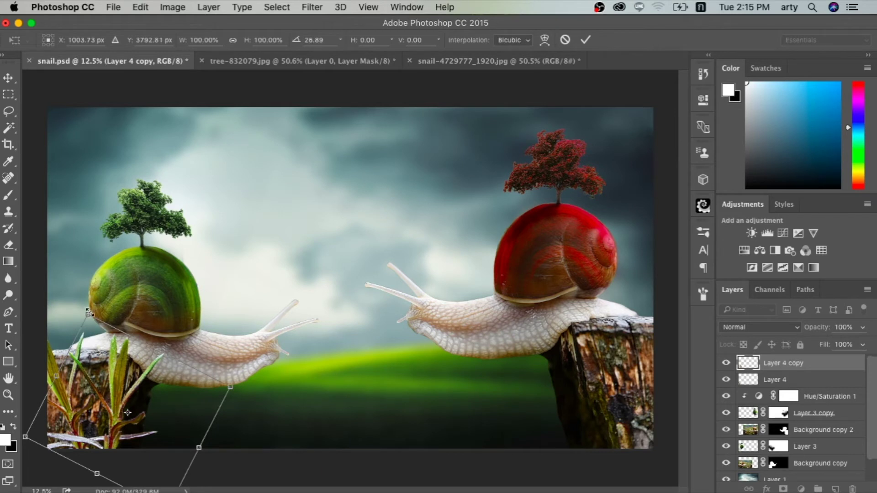
pyautogui.moveTo(89, 312); pyautogui.dragTo(98, 336)
pyautogui.moveTo(130, 406); pyautogui.dragTo(137, 415)
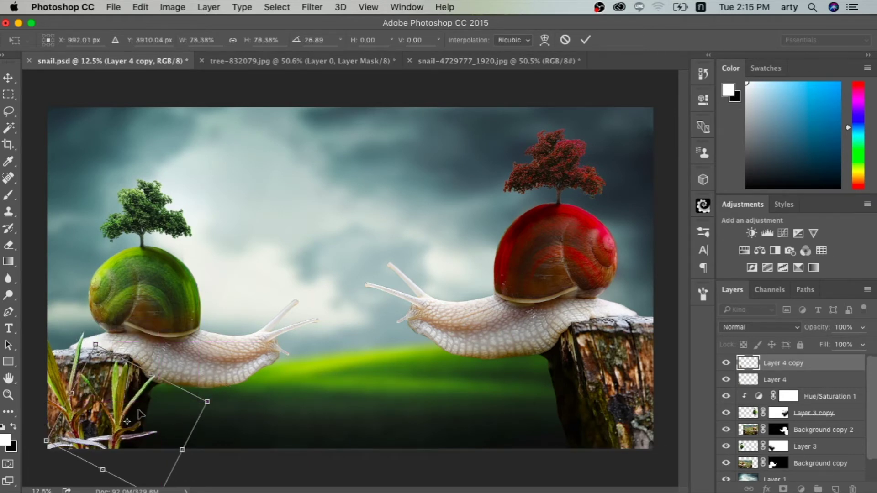
pyautogui.press('Return')
pyautogui.hotkey('ctrl', 't')
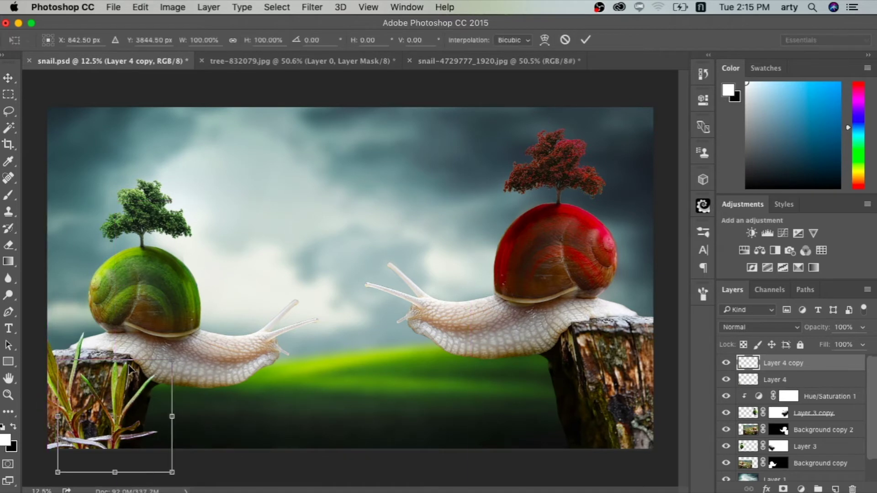
pyautogui.moveTo(173, 360); pyautogui.dragTo(171, 375)
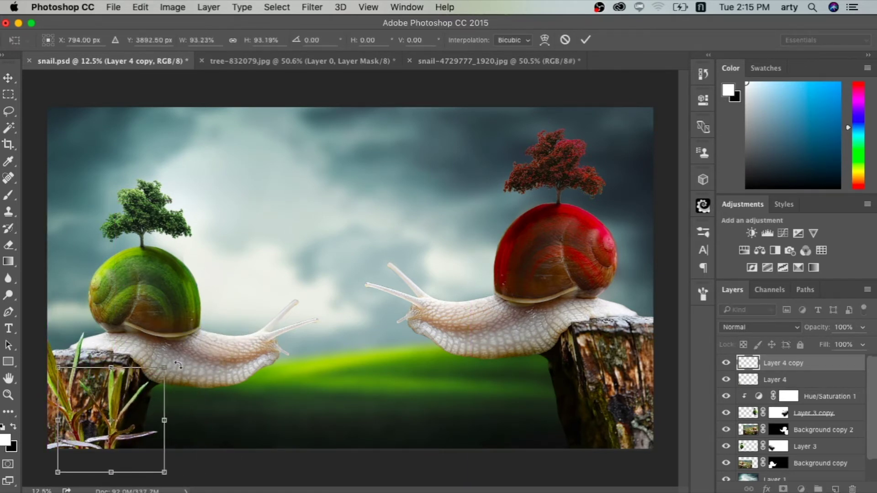
pyautogui.press('Return')
# - Add another plant copy, moved right and down, stretched wider and shorter, and rotated slightly
pyautogui.hotkey('ctrl', 'j')
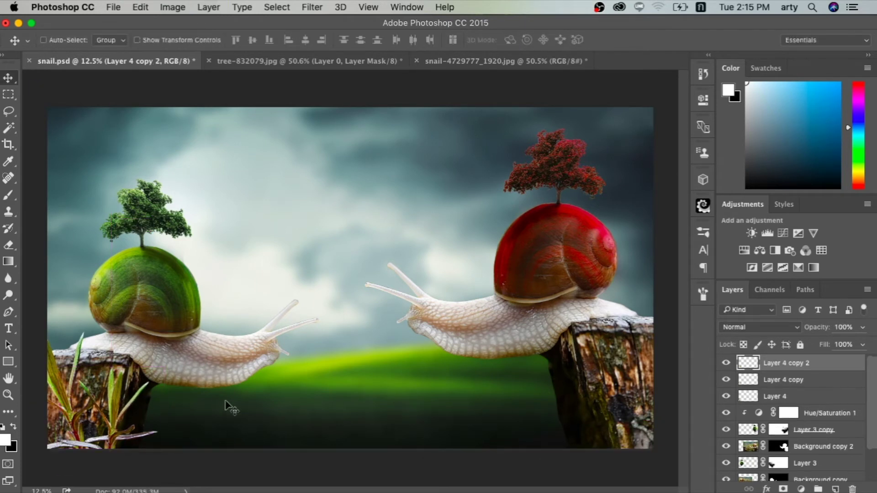
pyautogui.hotkey('ctrl', 'j')
pyautogui.hotkey('ctrl', 'j')
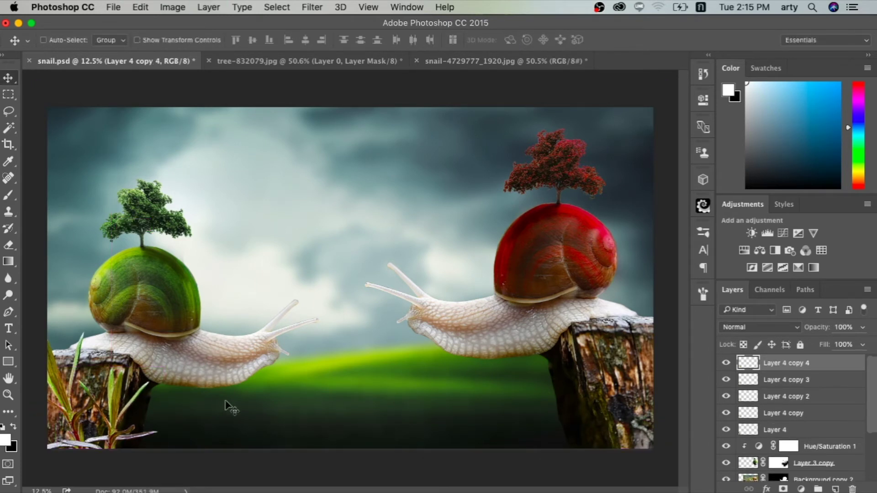
pyautogui.hotkey('ctrl', 'alt', 'z')
pyautogui.hotkey('ctrl', 'alt', 'z')
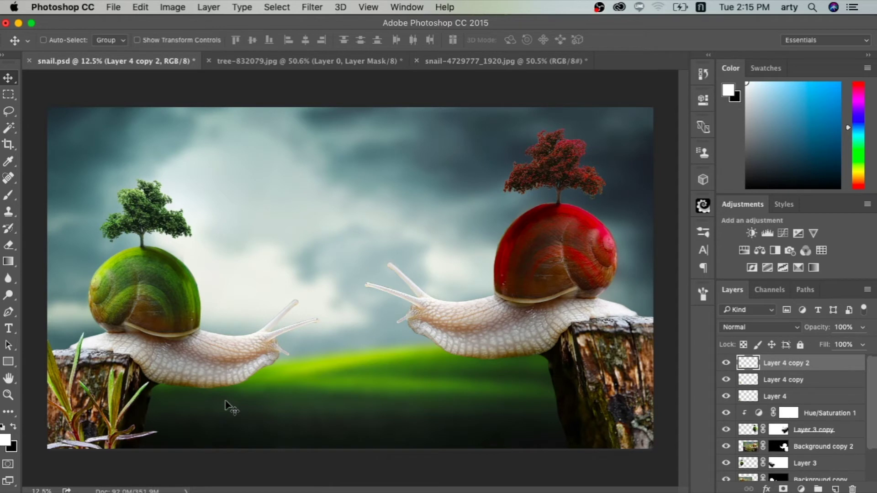
pyautogui.hotkey('ctrl', 't')
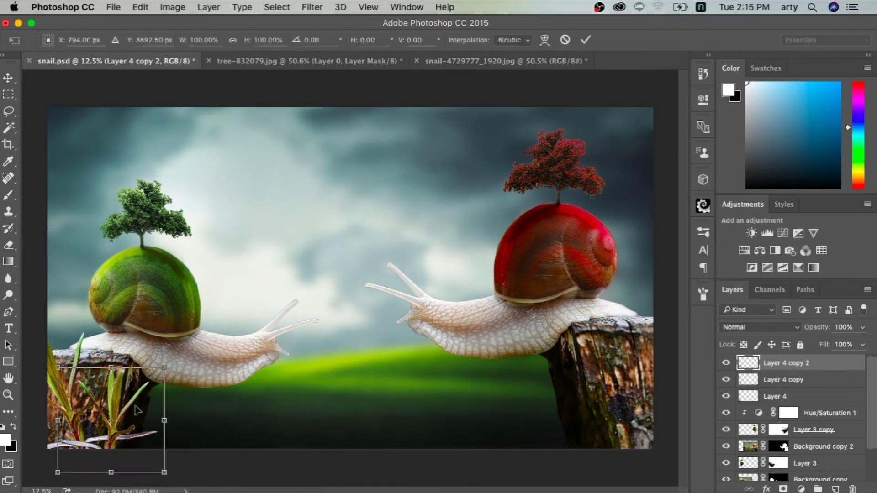
pyautogui.moveTo(136, 408); pyautogui.dragTo(189, 419)
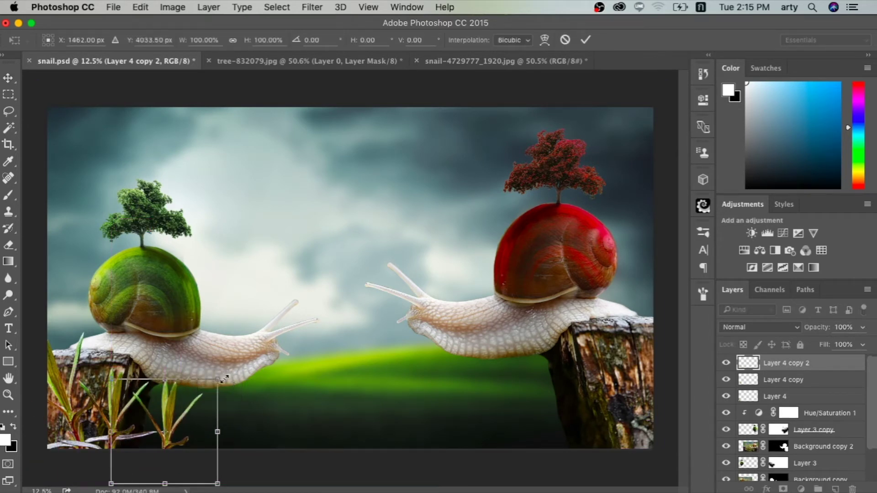
pyautogui.moveTo(219, 379)
pyautogui.mouseDown()
pyautogui.moveTo(286, 393)
pyautogui.moveTo(284, 340)
pyautogui.moveTo(309, 411)
pyautogui.mouseUp()
pyautogui.moveTo(239, 398)
pyautogui.mouseDown()
pyautogui.moveTo(232, 416)
pyautogui.moveTo(222, 417)
pyautogui.moveTo(228, 391)
pyautogui.mouseUp()
pyautogui.press('Return')
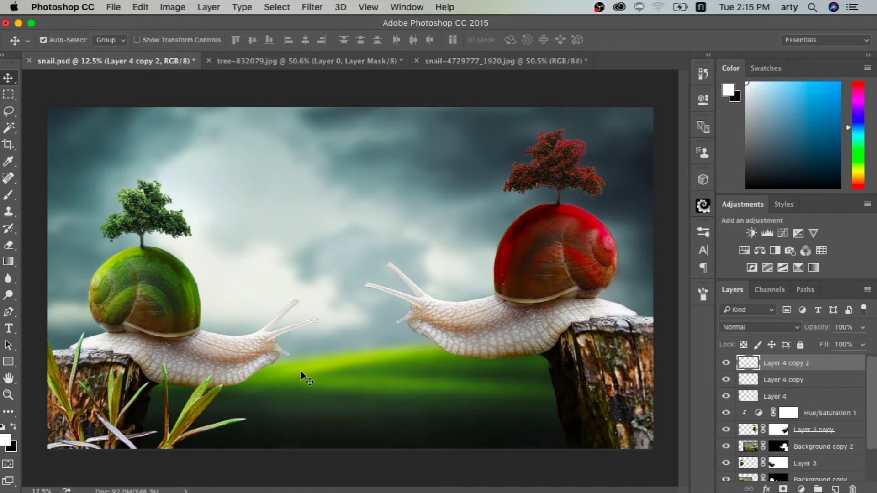
# - Add a further plant copy scaled to about 60%, tilted about -30°, and shifted right and up
pyautogui.hotkey('ctrl', 'j')
pyautogui.hotkey('ctrl', 't')
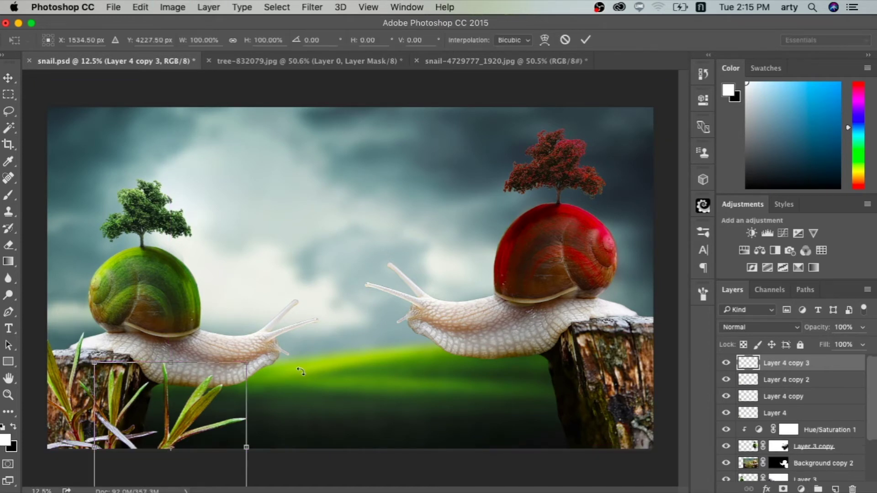
pyautogui.moveTo(101, 371); pyautogui.dragTo(158, 398)
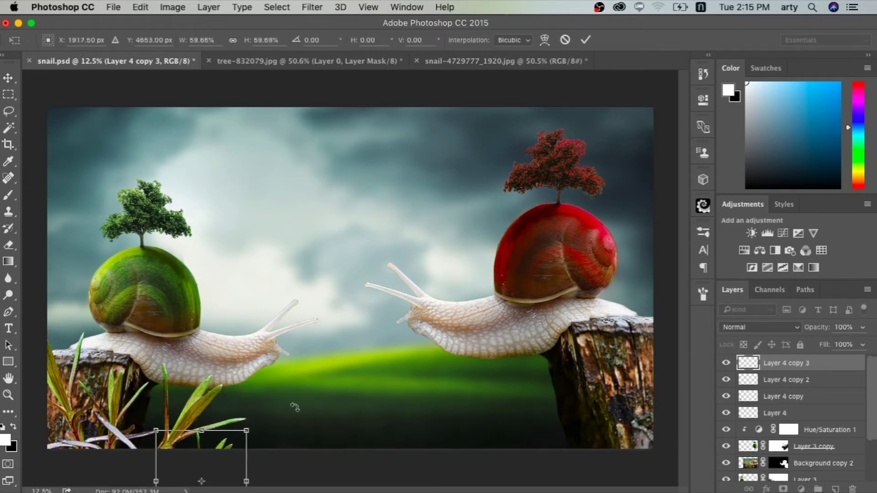
pyautogui.moveTo(294, 408); pyautogui.dragTo(248, 366)
pyautogui.moveTo(213, 453)
pyautogui.mouseDown()
pyautogui.moveTo(246, 438)
pyautogui.moveTo(244, 430)
pyautogui.mouseUp()
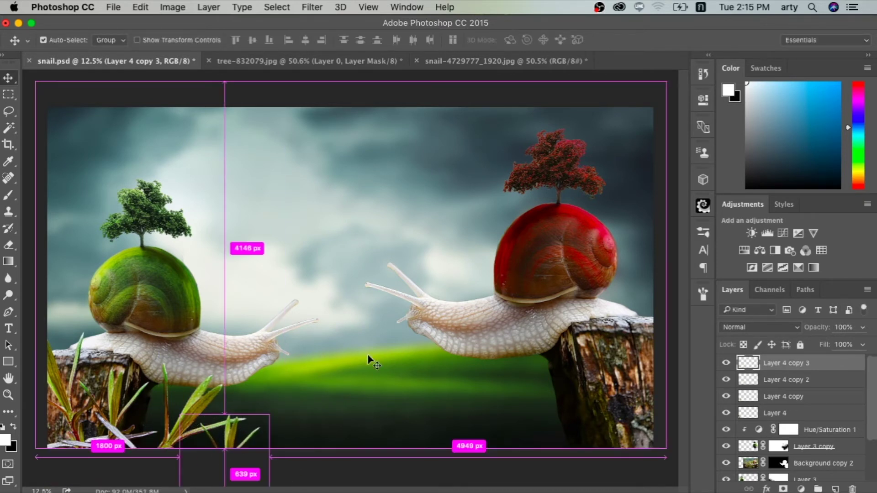
# - Duplicate the plant, move it to the right stump, and settle it at about 143% scale there
pyautogui.press('super+j')
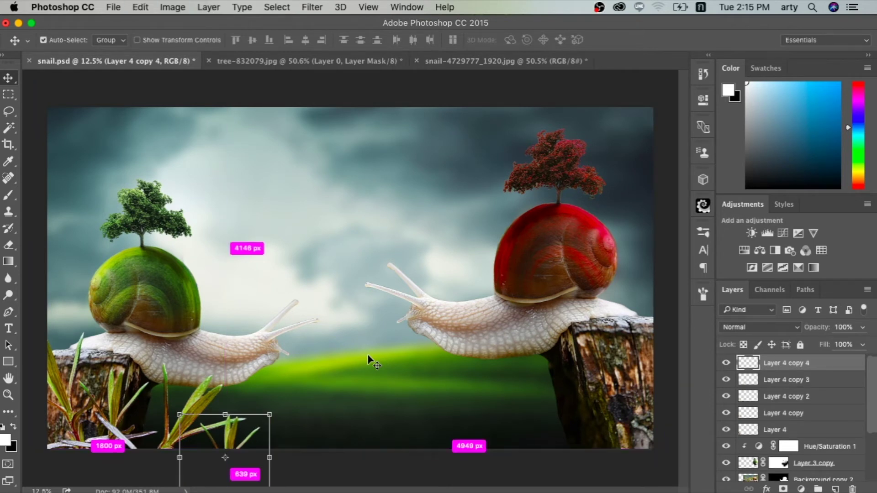
pyautogui.press('super+t')
pyautogui.moveTo(263, 448)
pyautogui.mouseDown()
pyautogui.moveTo(689, 402)
pyautogui.moveTo(661, 407)
pyautogui.mouseUp()
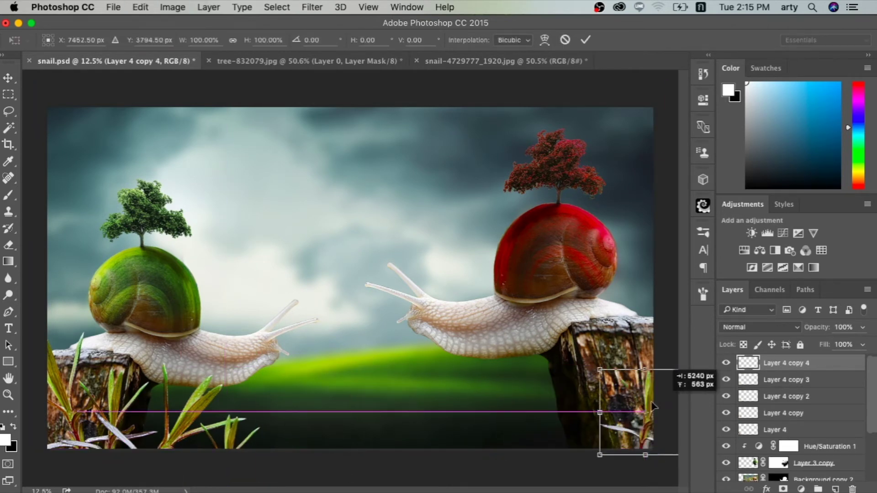
pyautogui.moveTo(574, 356); pyautogui.dragTo(502, 300)
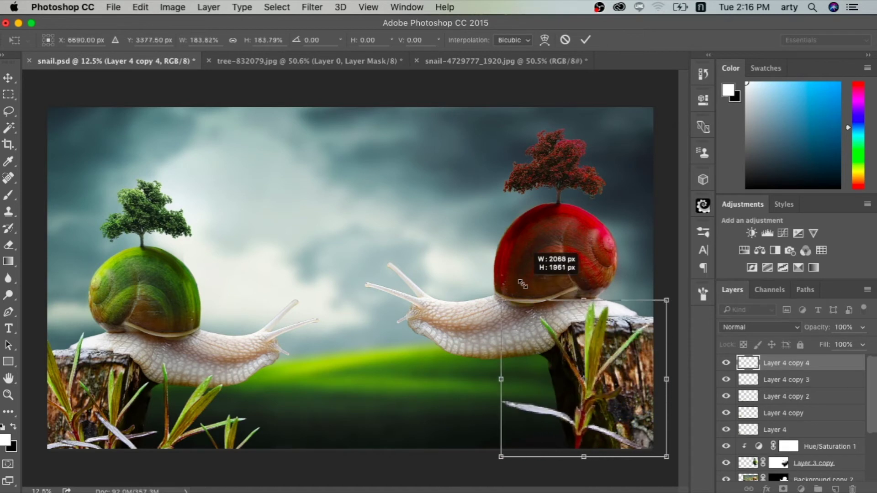
pyautogui.moveTo(667, 297); pyautogui.dragTo(691, 269)
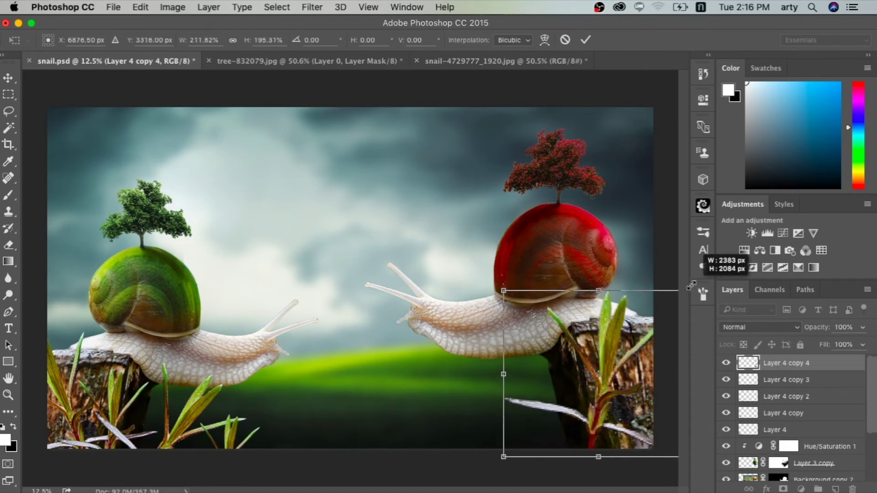
pyautogui.moveTo(651, 333); pyautogui.dragTo(682, 337)
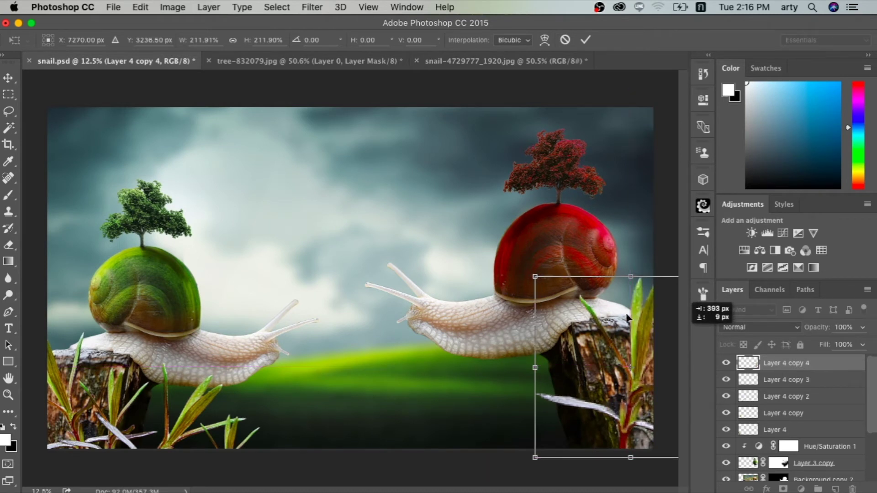
pyautogui.moveTo(535, 276); pyautogui.dragTo(594, 334)
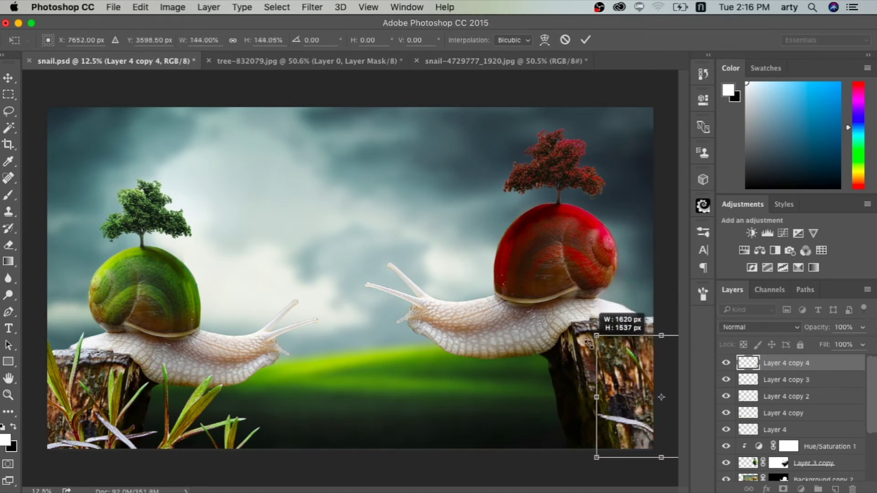
pyautogui.moveTo(633, 372)
pyautogui.mouseDown()
pyautogui.moveTo(596, 366)
pyautogui.moveTo(617, 362)
pyautogui.mouseUp()
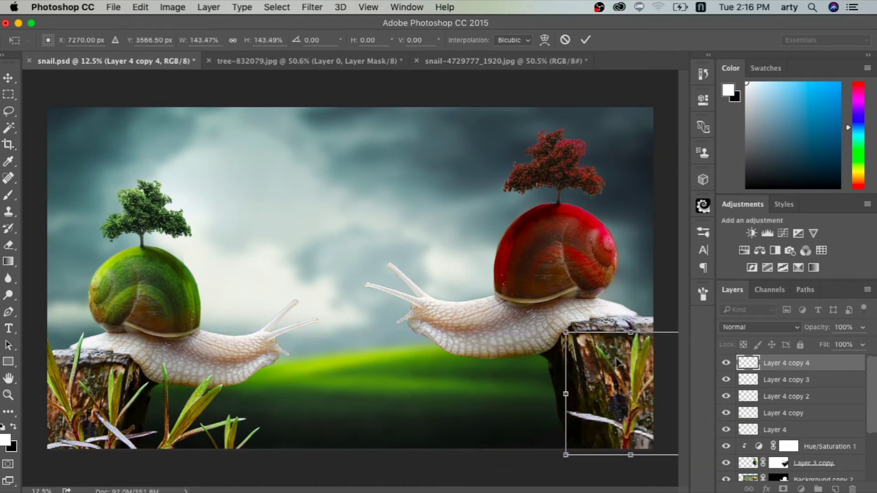
pyautogui.press('Return')
# - Duplicate the stump plant and rotate the copy around the right stump
pyautogui.hotkey('ctrl', 'j')
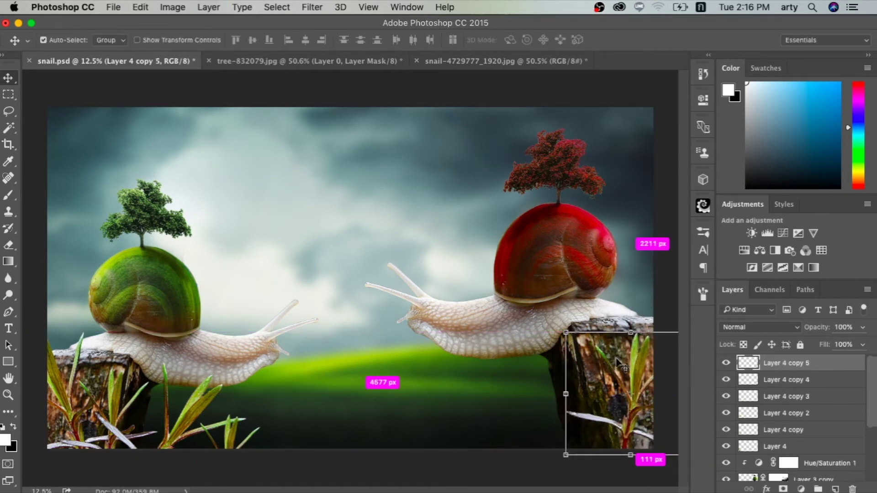
pyautogui.hotkey('ctrl', 't')
pyautogui.moveTo(540, 326)
pyautogui.mouseDown()
pyautogui.moveTo(579, 344)
pyautogui.moveTo(490, 351)
pyautogui.moveTo(521, 349)
pyautogui.mouseUp()
pyautogui.press('Return')
# - Rotate another plant about 32° and move it down beside the stump, then drag out one more copy
pyautogui.hotkey('ctrl', 't')
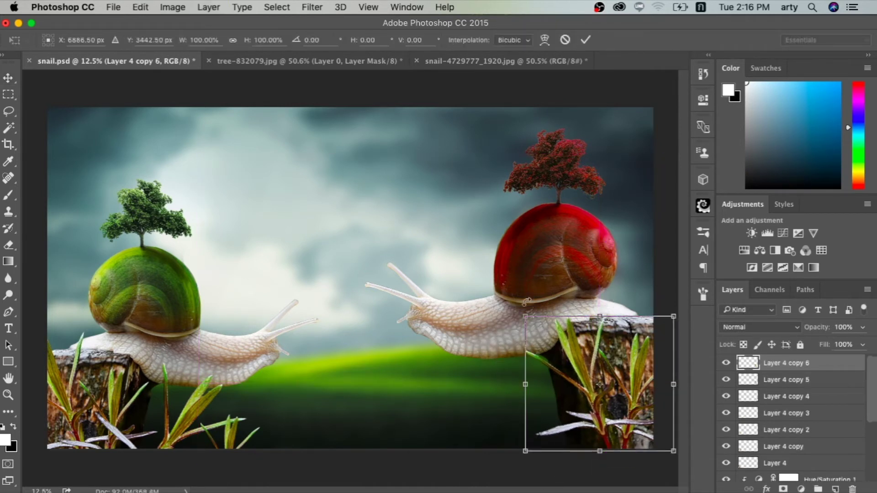
pyautogui.moveTo(658, 417); pyautogui.dragTo(612, 432)
pyautogui.moveTo(657, 371); pyautogui.dragTo(656, 431)
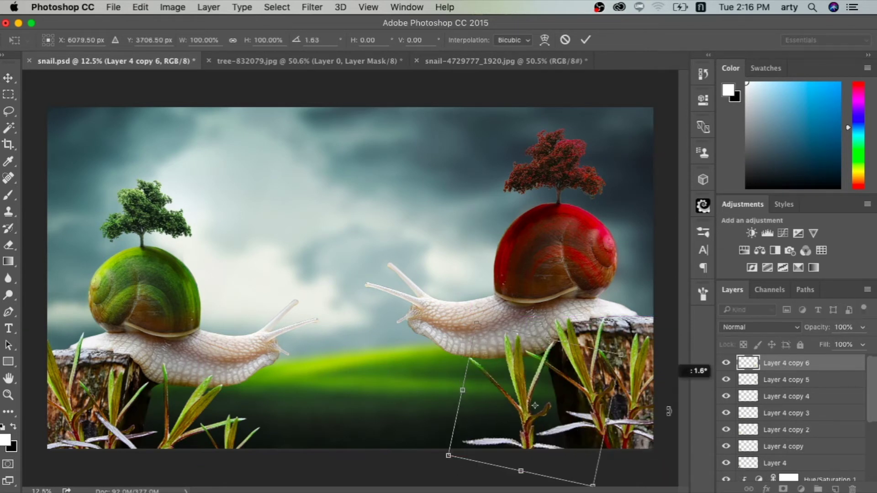
pyautogui.moveTo(560, 375); pyautogui.dragTo(574, 411)
pyautogui.press('Return')
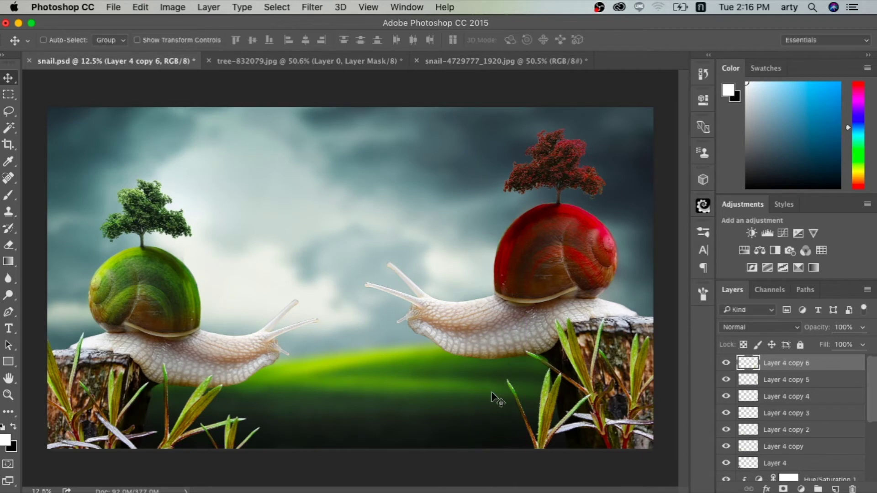
pyautogui.moveTo(494, 392); pyautogui.dragTo(498, 401)
# - Scale, tilt and place the first new plant copy in the bottom foreground
pyautogui.hotkey('ctrl', 't')
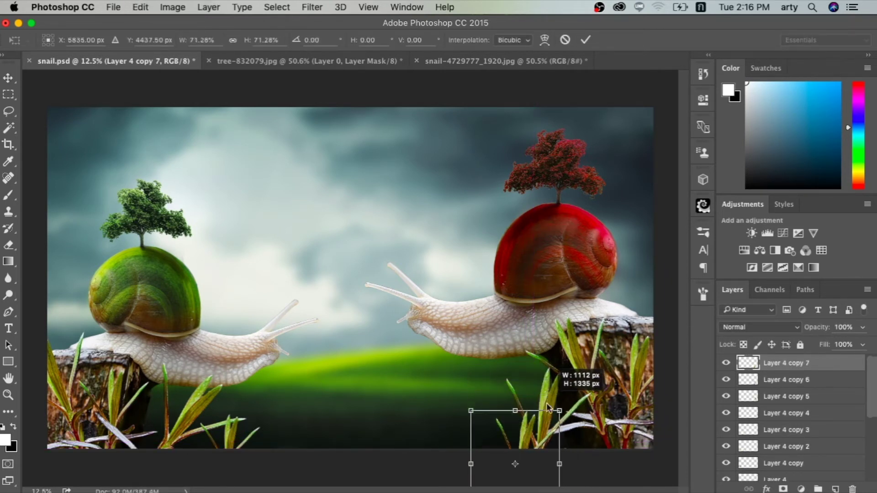
pyautogui.moveTo(593, 365)
pyautogui.mouseDown()
pyautogui.moveTo(560, 410)
pyautogui.moveTo(538, 399)
pyautogui.moveTo(513, 420)
pyautogui.mouseUp()
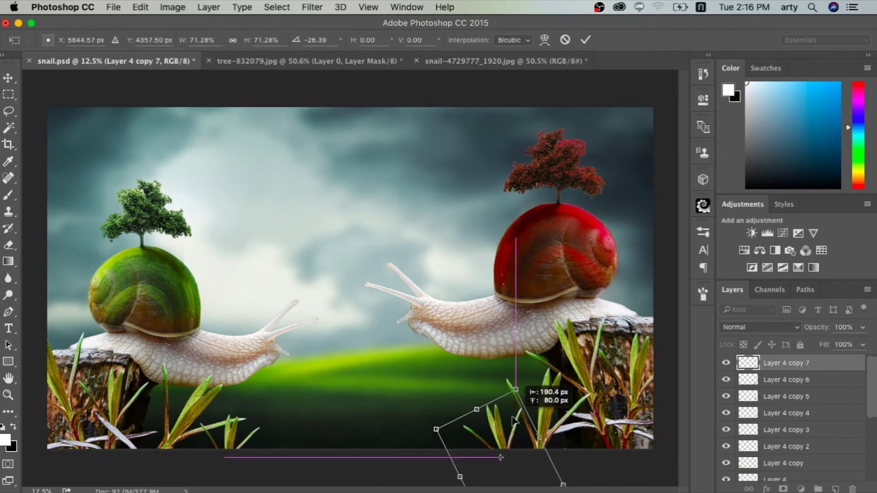
pyautogui.moveTo(522, 413); pyautogui.dragTo(516, 371)
pyautogui.moveTo(512, 412); pyautogui.dragTo(502, 414)
pyautogui.press('Return')
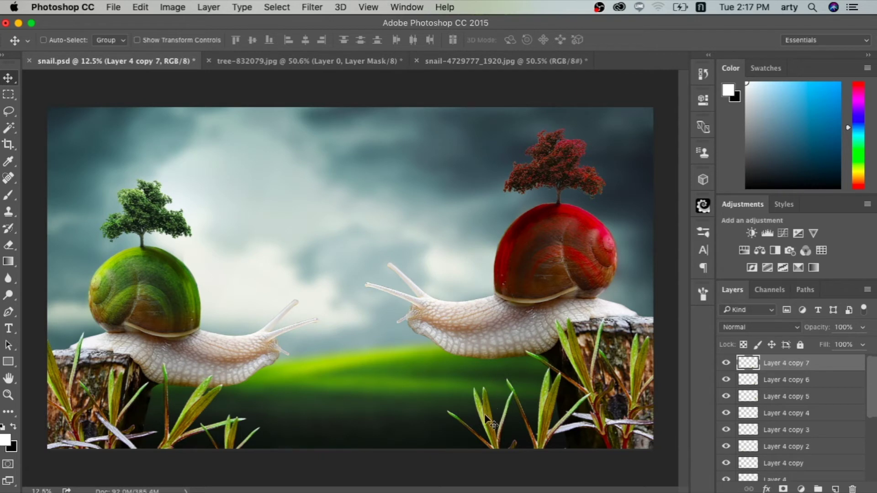
# - Duplicate the grass plant and set it bottom-centre, enlarged about 161% and tilted about 24°
pyautogui.press('ctrl')
pyautogui.hotkey('ctrl', 'j')
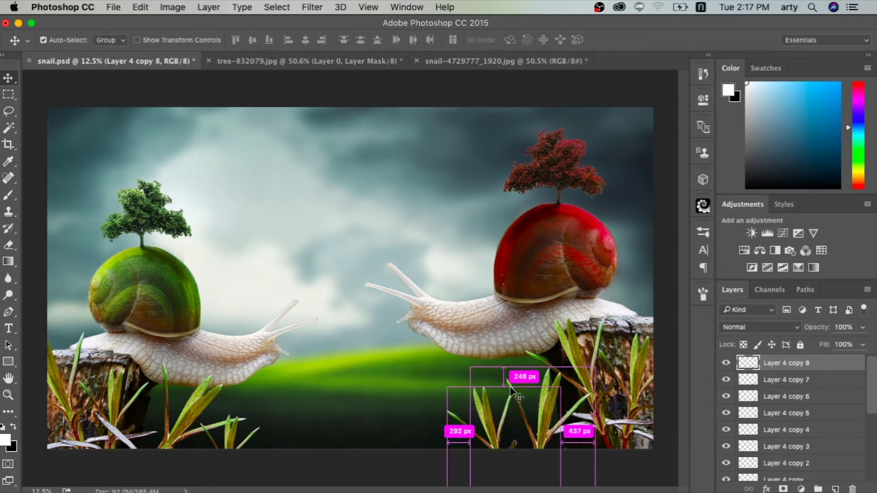
pyautogui.hotkey('ctrl', 't')
pyautogui.moveTo(494, 430); pyautogui.dragTo(406, 437)
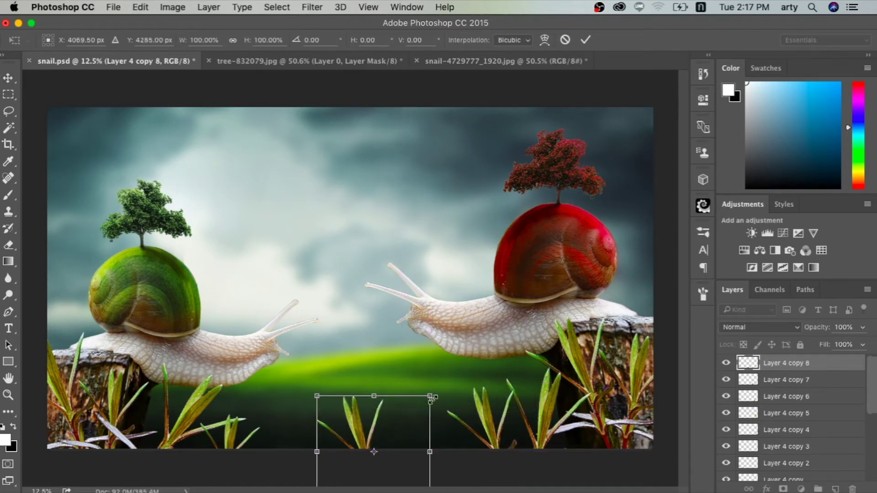
pyautogui.moveTo(430, 400); pyautogui.dragTo(499, 366)
pyautogui.moveTo(471, 439)
pyautogui.mouseDown()
pyautogui.moveTo(437, 440)
pyautogui.moveTo(448, 446)
pyautogui.moveTo(440, 454)
pyautogui.mouseUp()
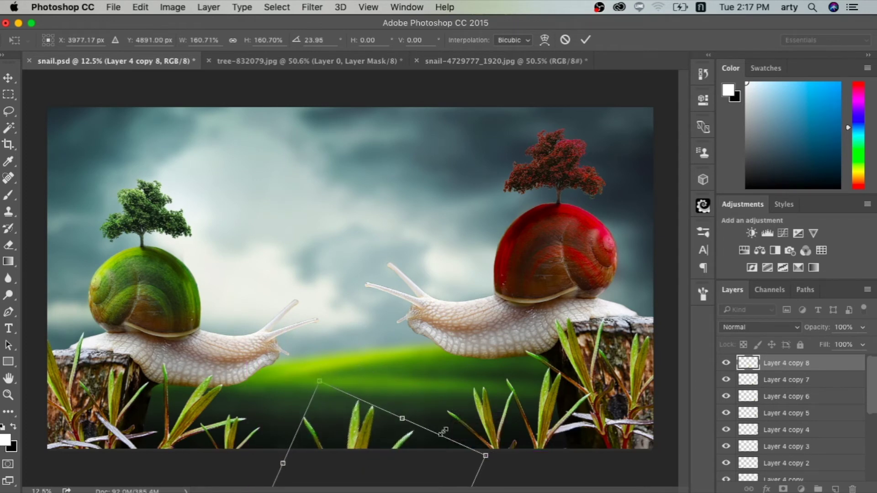
pyautogui.press('Return')
pyautogui.scroll(-2, 775, 415)
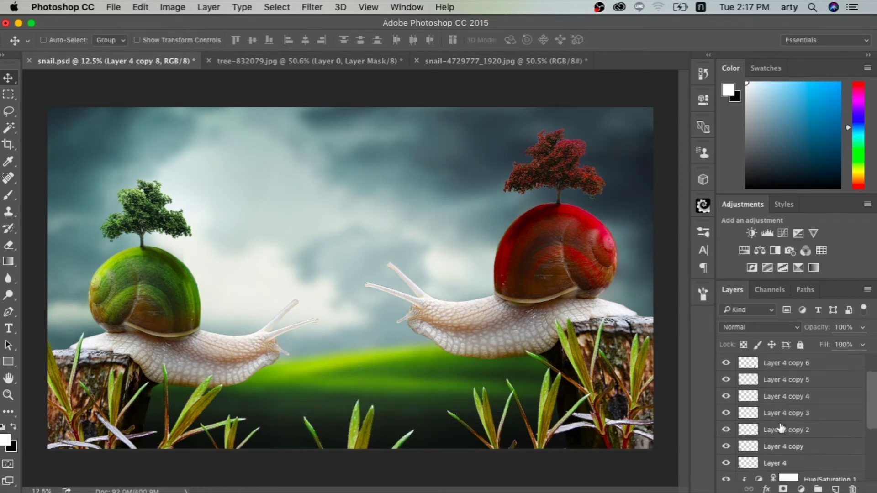
pyautogui.scroll(-2, 779, 423)
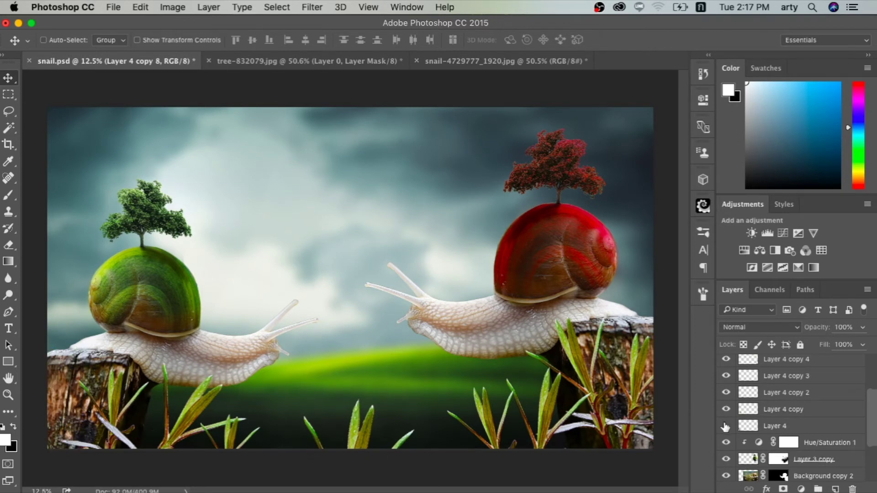
# - Merge the selected grass plant and stump layers into Layer 4 copy 8, then toggle visibility to check
pyautogui.keyDown('shift'); pyautogui.click(784, 427); pyautogui.keyUp('shift')
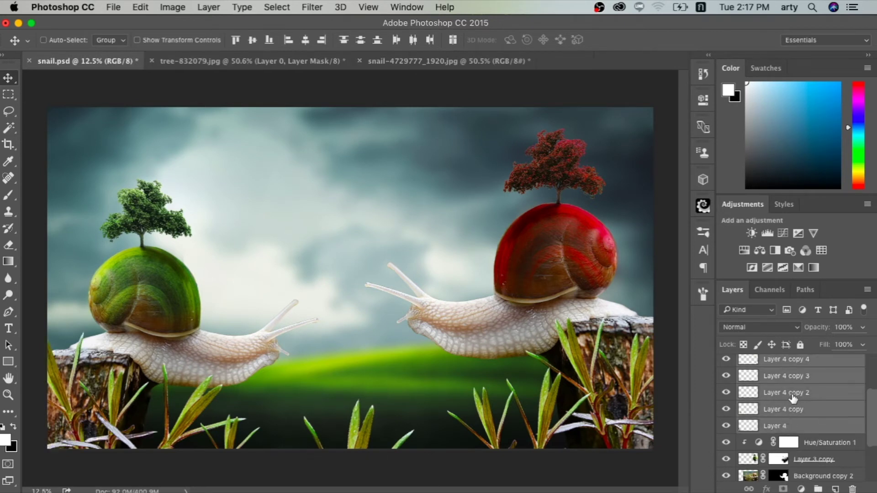
pyautogui.scroll(2, 793, 401)
pyautogui.rightClick(788, 398)
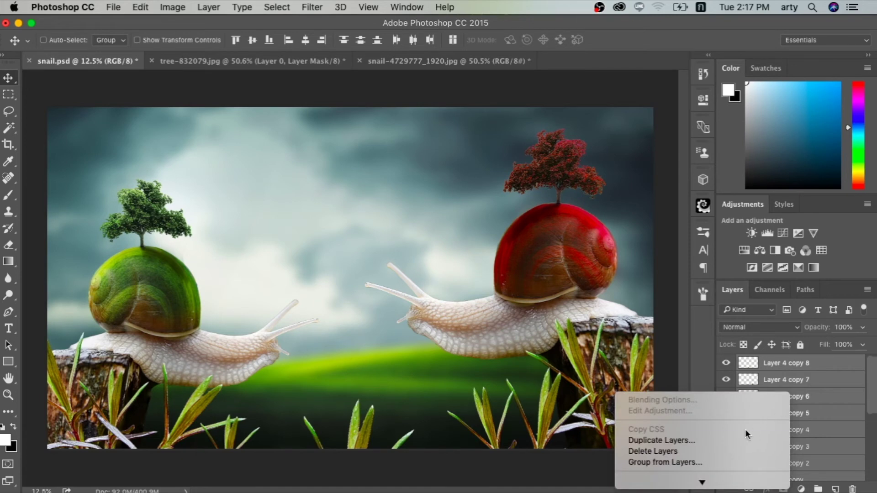
pyautogui.scroll(-5, 745, 429)
pyautogui.scroll(-3, 741, 406)
pyautogui.click(715, 314)
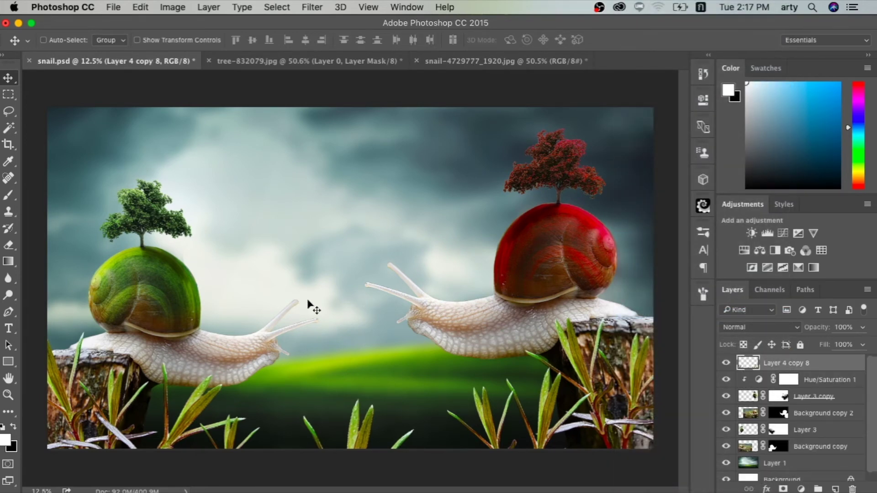
pyautogui.click(726, 365)
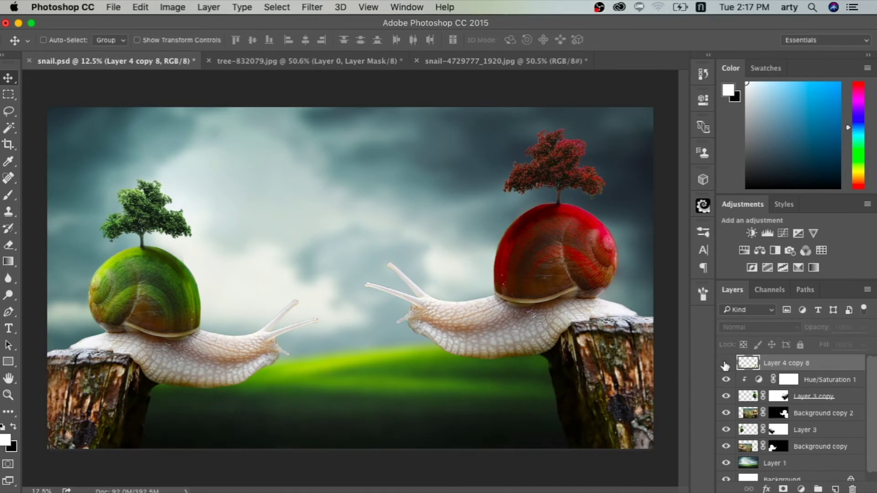
pyautogui.click(726, 364)
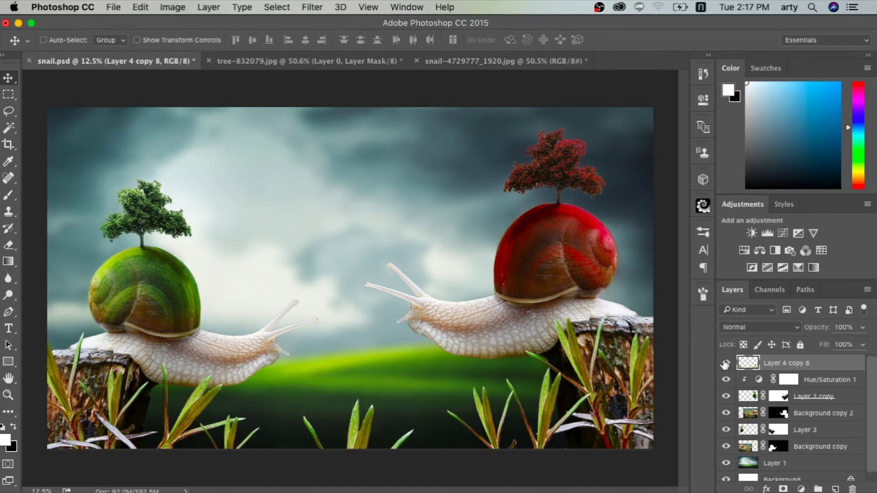
# - Apply a 41.6-pixel Gaussian Blur to the merged foreground grass layer
pyautogui.click(312, 8)
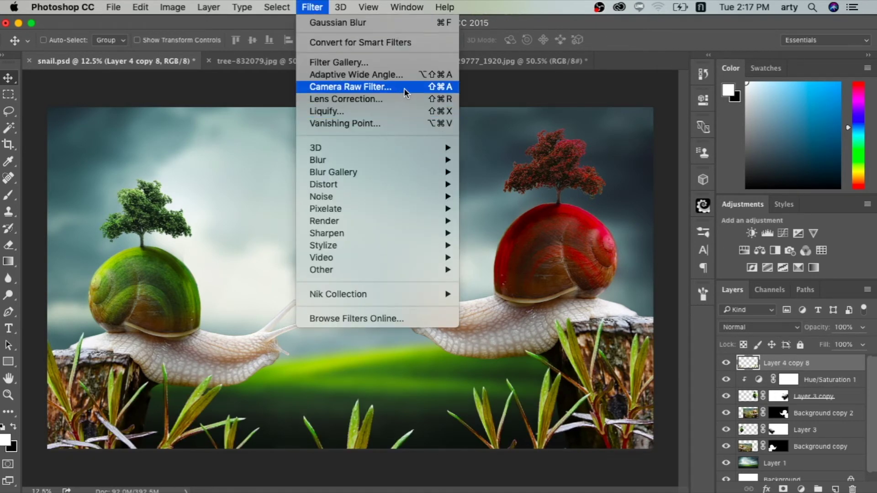
pyautogui.moveTo(357, 160)
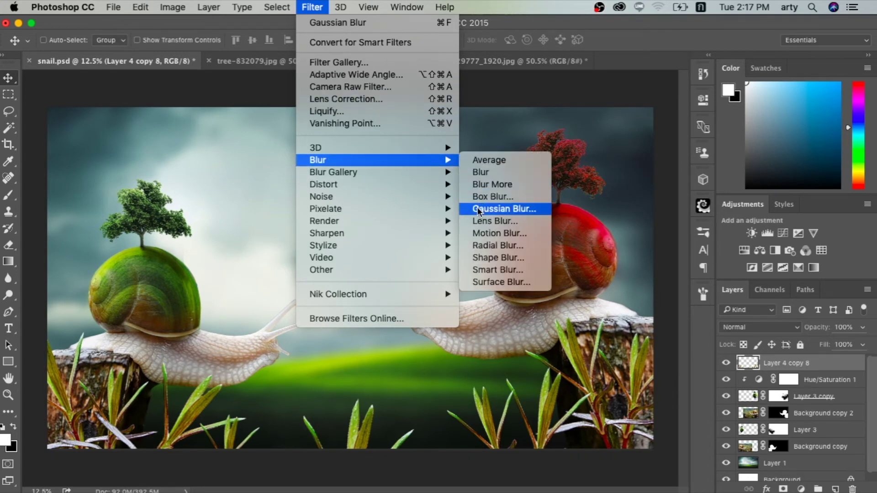
pyautogui.click(503, 209)
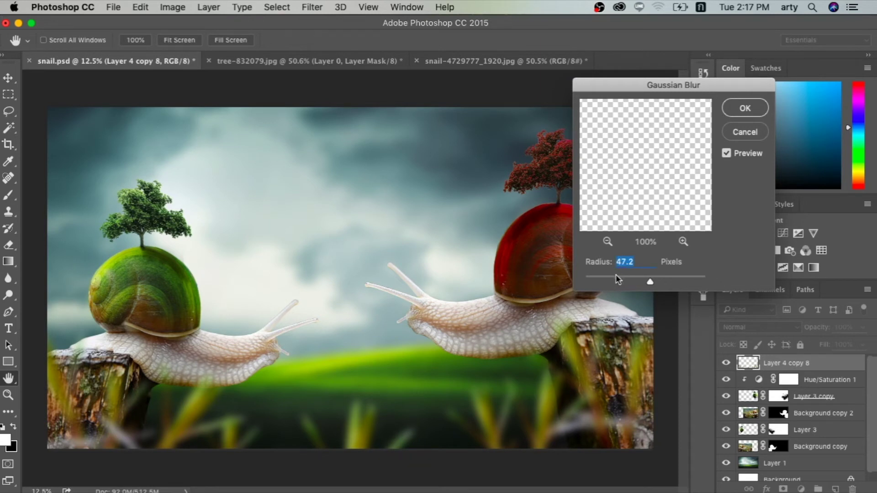
pyautogui.moveTo(651, 281)
pyautogui.mouseDown()
pyautogui.moveTo(640, 282)
pyautogui.moveTo(649, 283)
pyautogui.mouseUp()
pyautogui.press('Return')
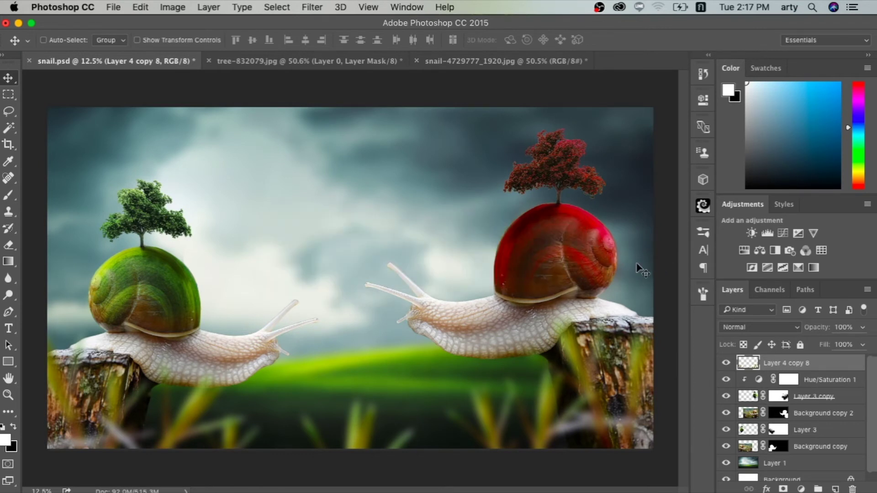
# - Add a clipped Color Balance with midtones -15, +84, -24 to make the grass greener
pyautogui.click(760, 250)
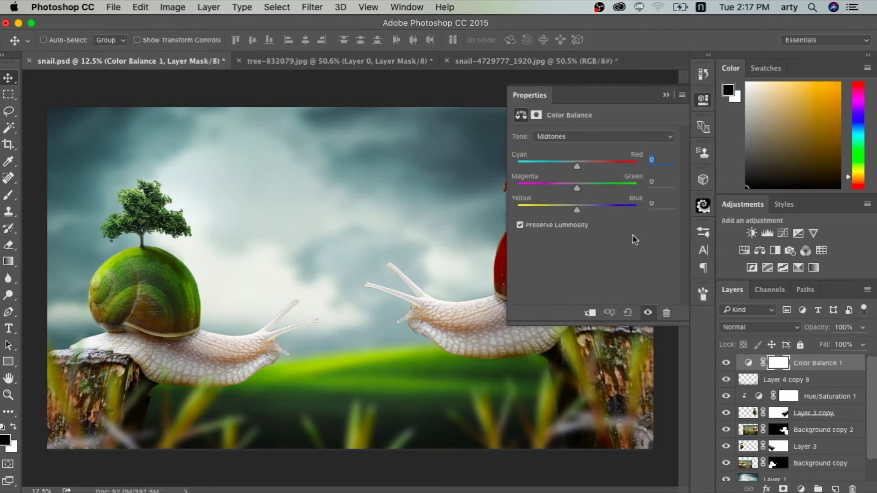
pyautogui.moveTo(579, 187)
pyautogui.mouseDown()
pyautogui.moveTo(604, 187)
pyautogui.moveTo(568, 167)
pyautogui.mouseUp()
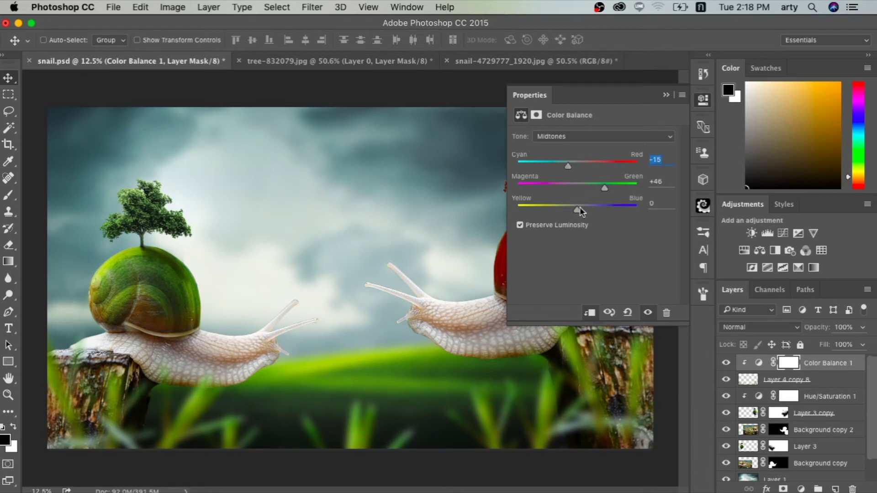
pyautogui.moveTo(578, 208); pyautogui.dragTo(561, 210)
pyautogui.moveTo(604, 184); pyautogui.dragTo(628, 187)
pyautogui.click(667, 96)
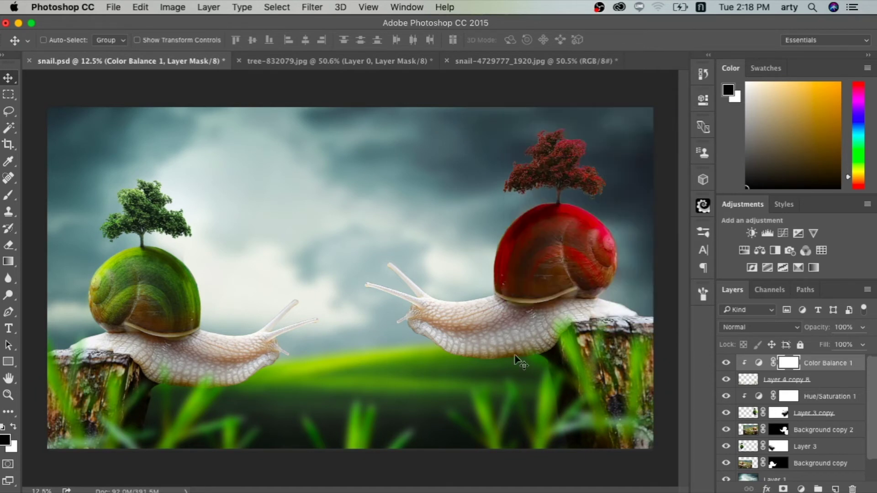
pyautogui.click(771, 381)
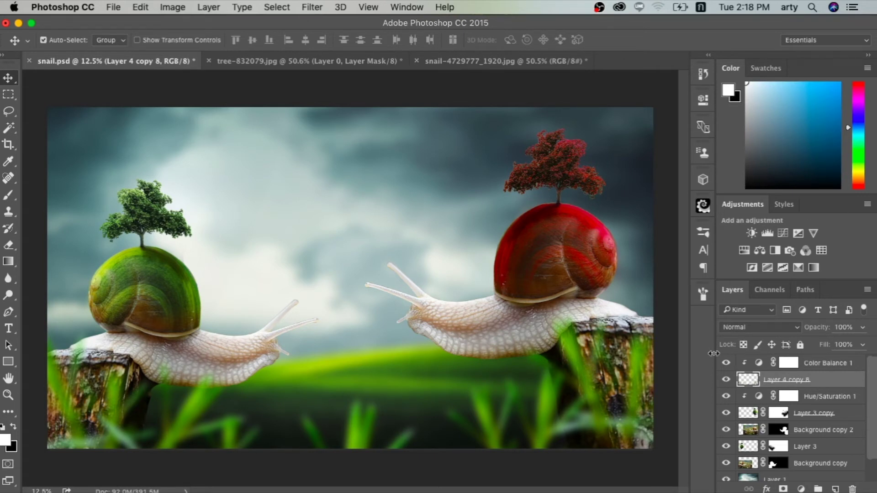
# - Duplicate the blurred grass layer as Layer 4 copy 9
pyautogui.hotkey('ctrl', 'j')
pyautogui.hotkey('ctrl', 't')
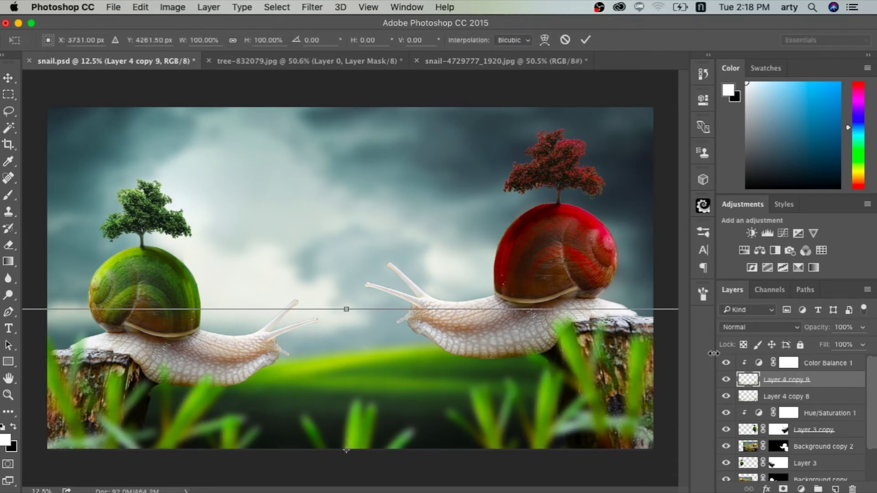
pyautogui.press('Return')
pyautogui.click(808, 396)
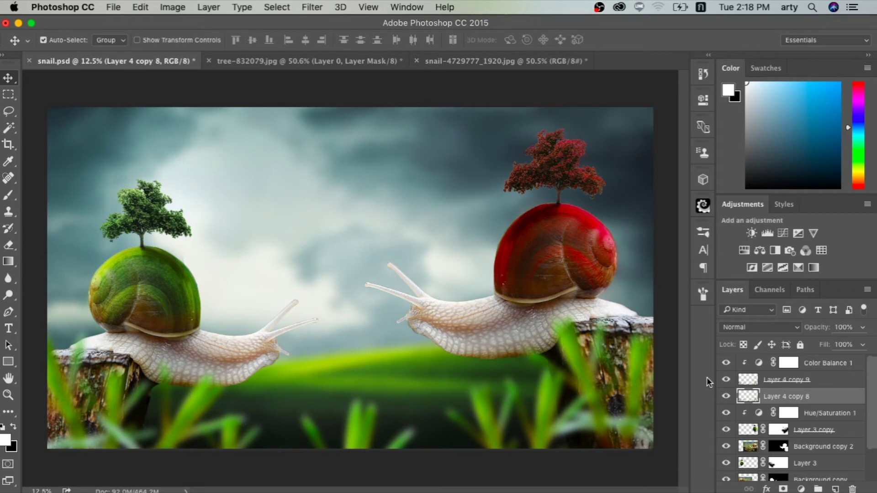
# - Flip Layer 4 copy 8 horizontally, enlarge it and shift it left
pyautogui.hotkey('ctrl', 't')
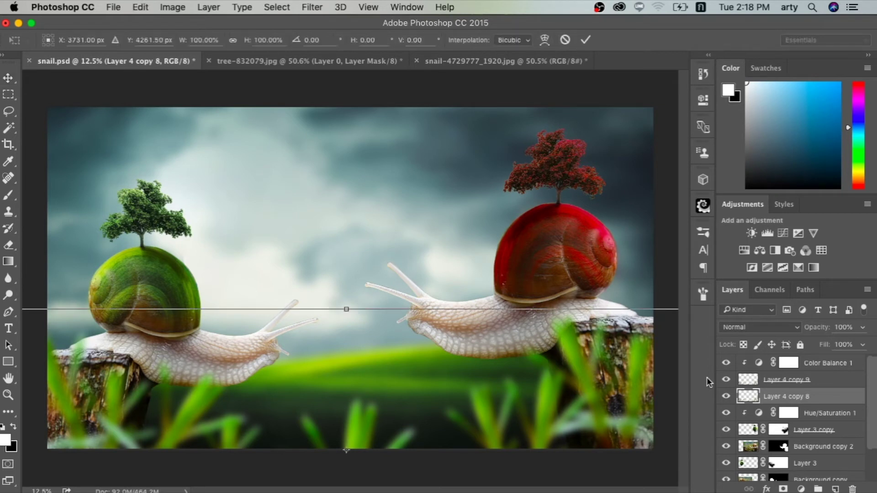
pyautogui.hotkey('ctrl', '-')
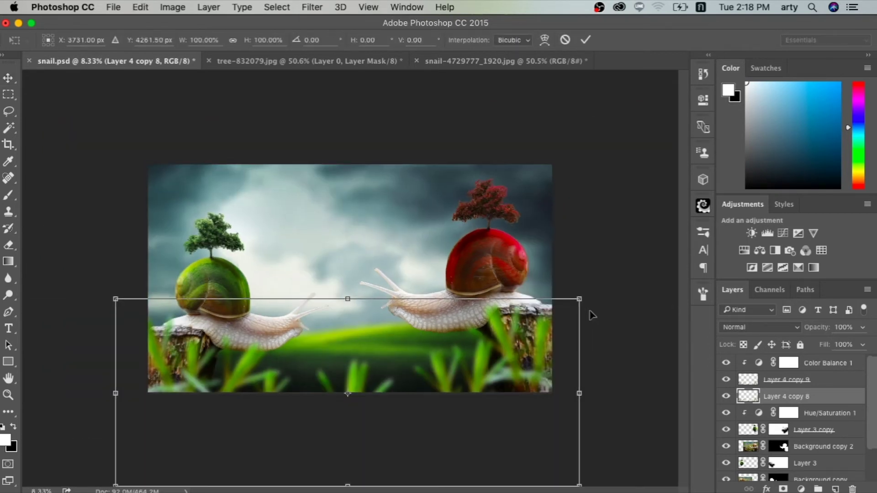
pyautogui.rightClick(418, 352)
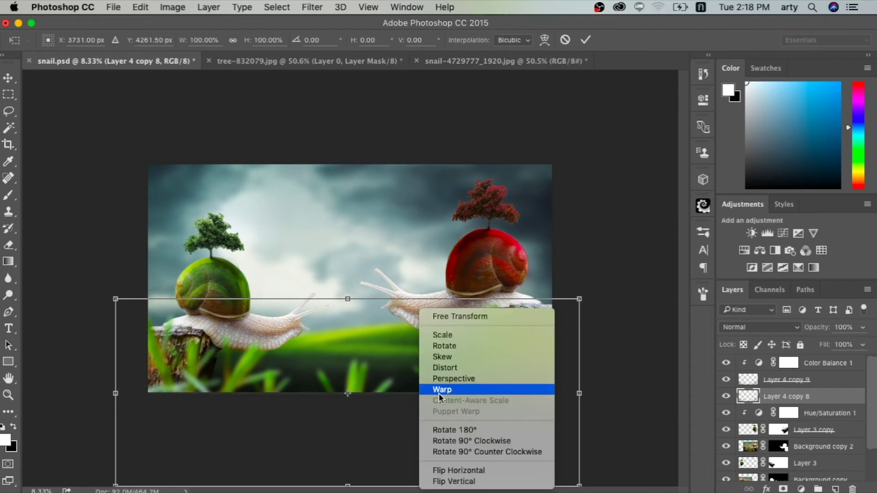
pyautogui.click(478, 472)
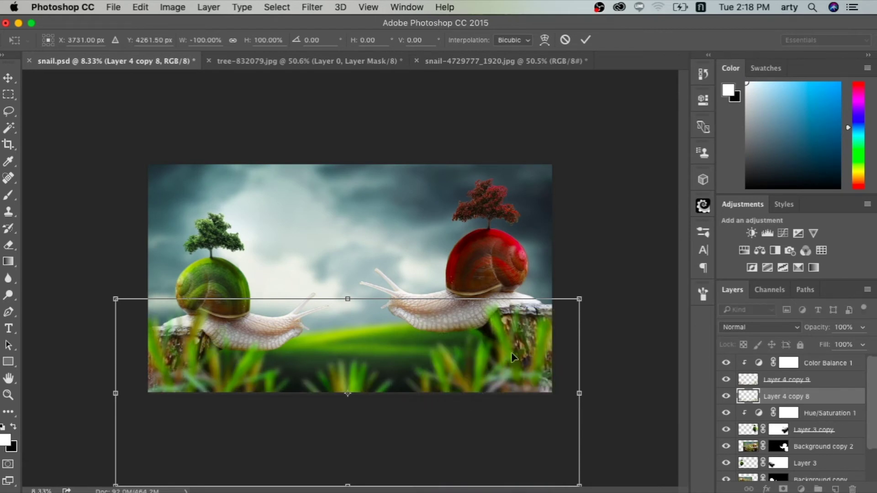
pyautogui.moveTo(580, 299); pyautogui.dragTo(631, 285)
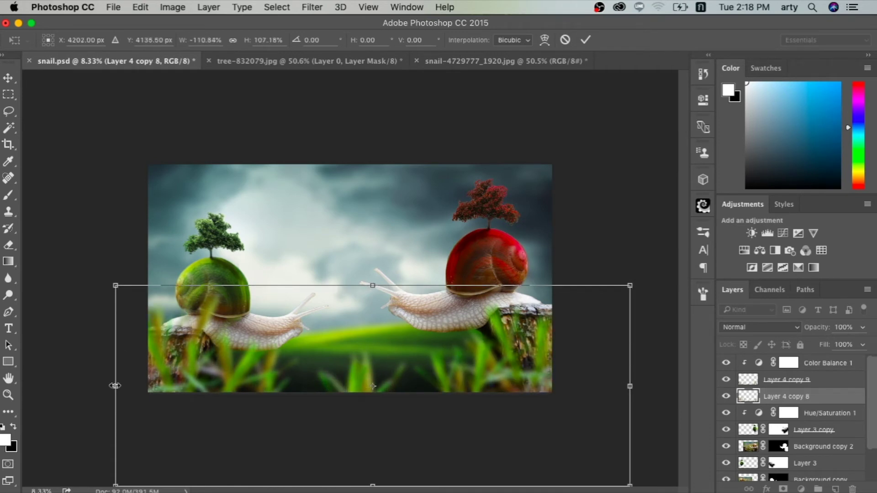
pyautogui.moveTo(115, 387); pyautogui.dragTo(78, 396)
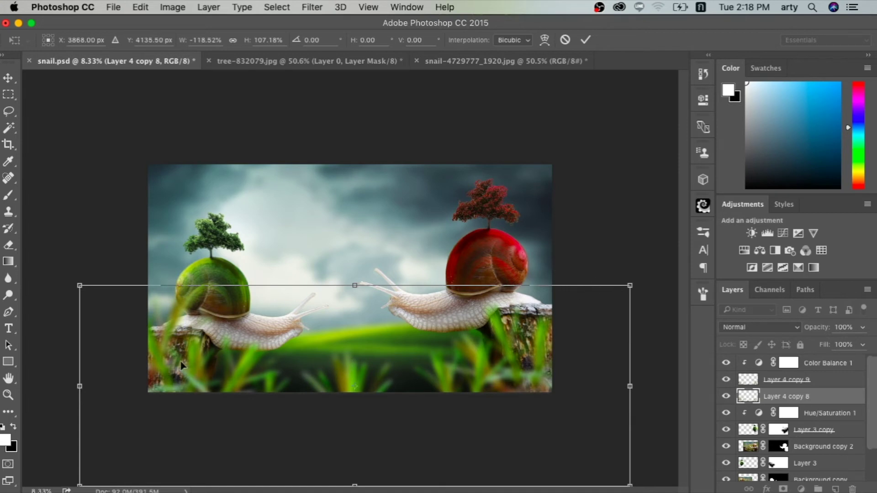
pyautogui.moveTo(133, 398)
pyautogui.mouseDown()
pyautogui.moveTo(138, 407)
pyautogui.moveTo(247, 410)
pyautogui.moveTo(176, 410)
pyautogui.mouseUp()
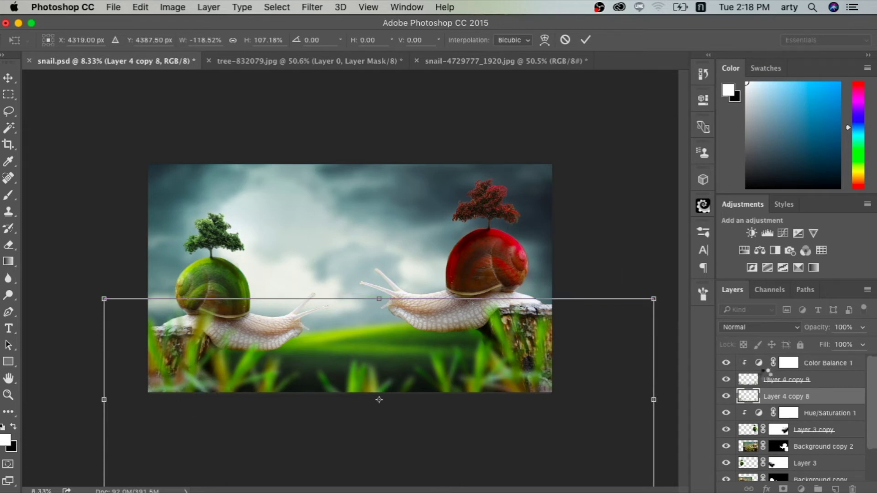
pyautogui.press('Return')
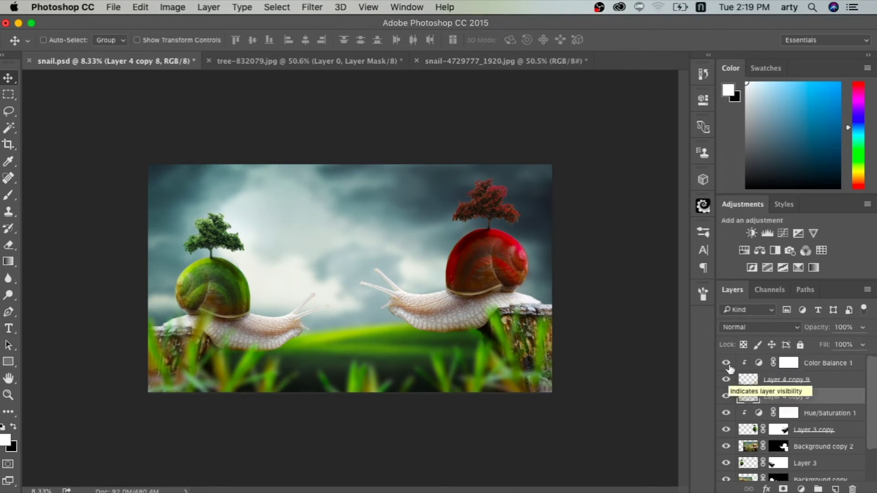
# - Merge Layer 4 copy 8 and copy 9 into one layer with Color Balance 1 clipped to it
pyautogui.click(727, 364)
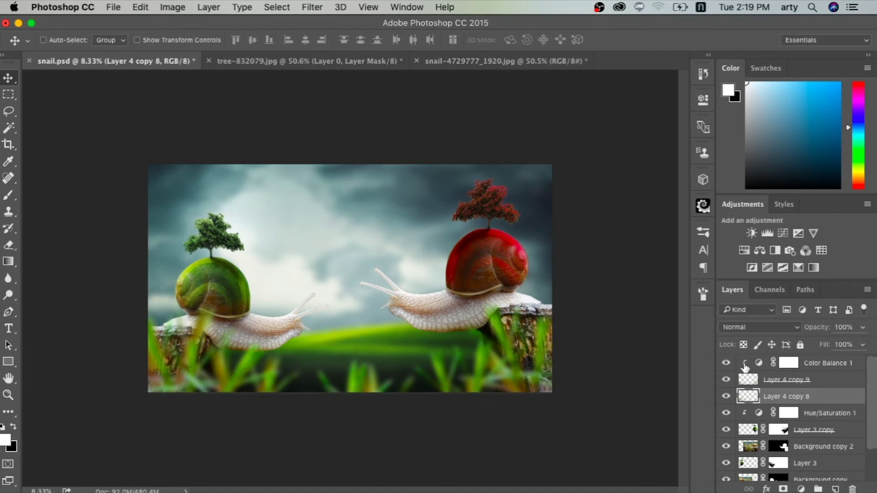
pyautogui.click(746, 364)
pyautogui.keyDown('alt'); pyautogui.click(747, 371); pyautogui.keyUp('alt')
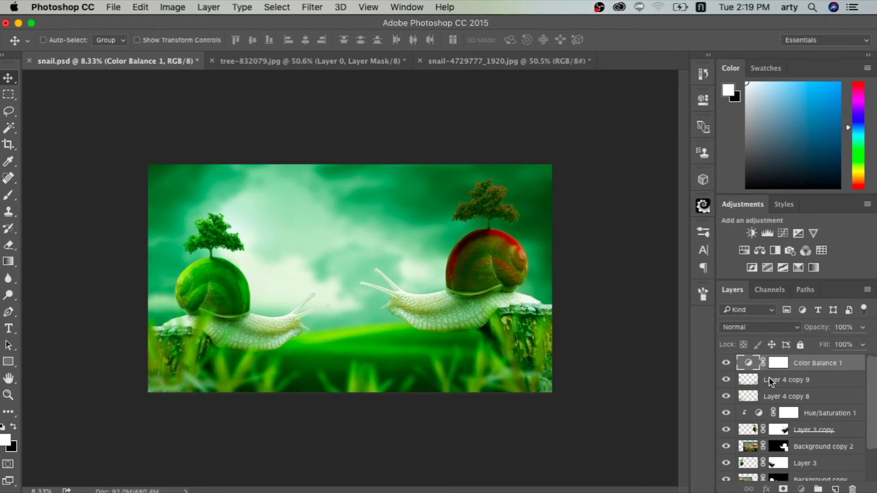
pyautogui.click(770, 380)
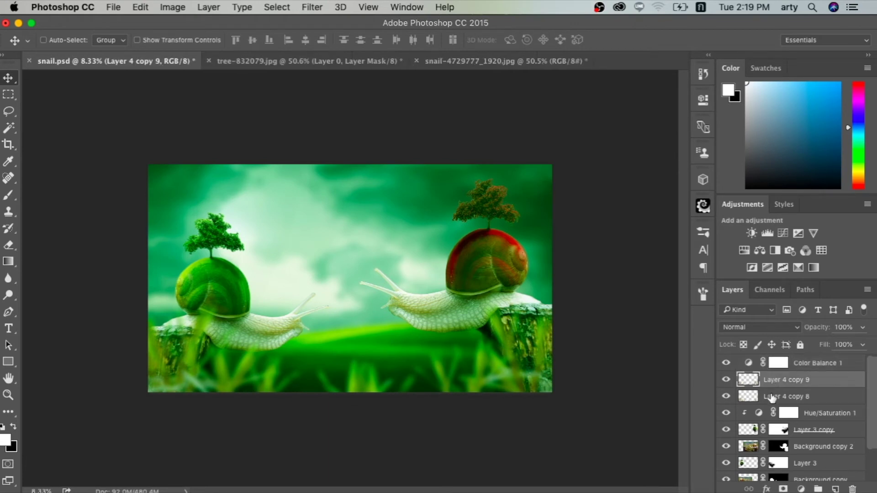
pyautogui.keyDown('shift'); pyautogui.click(772, 397); pyautogui.keyUp('shift')
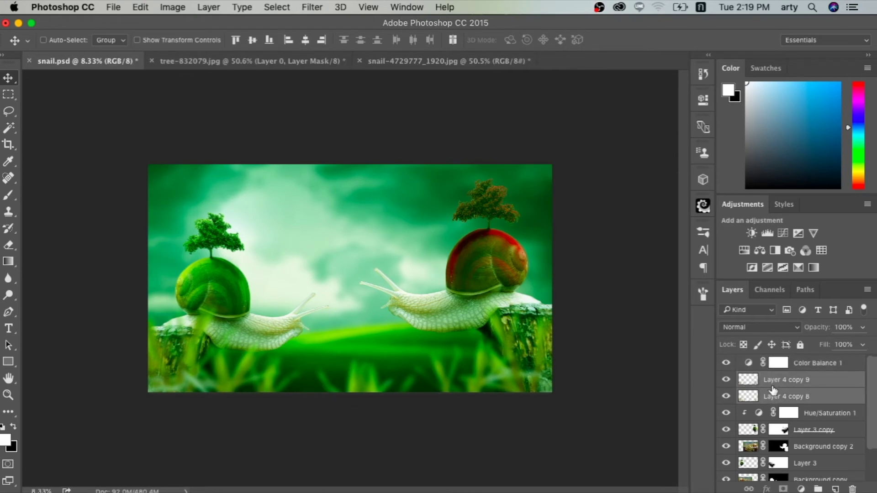
pyautogui.rightClick(773, 391)
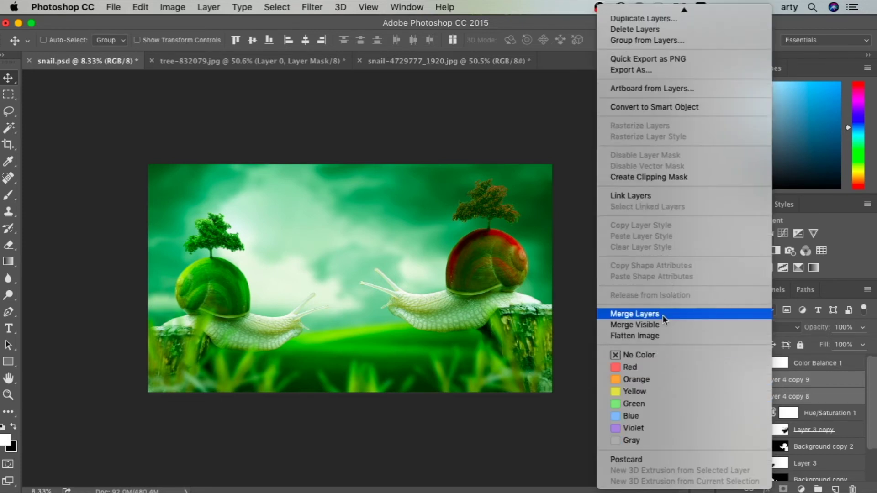
pyautogui.click(663, 314)
pyautogui.hotkey('ctrl', 'e')
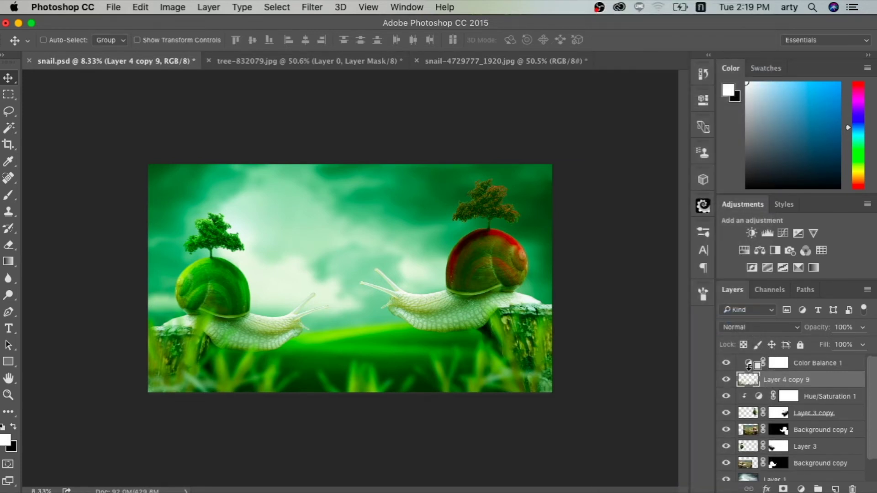
pyautogui.keyDown('alt'); pyautogui.click(754, 370); pyautogui.keyUp('alt')
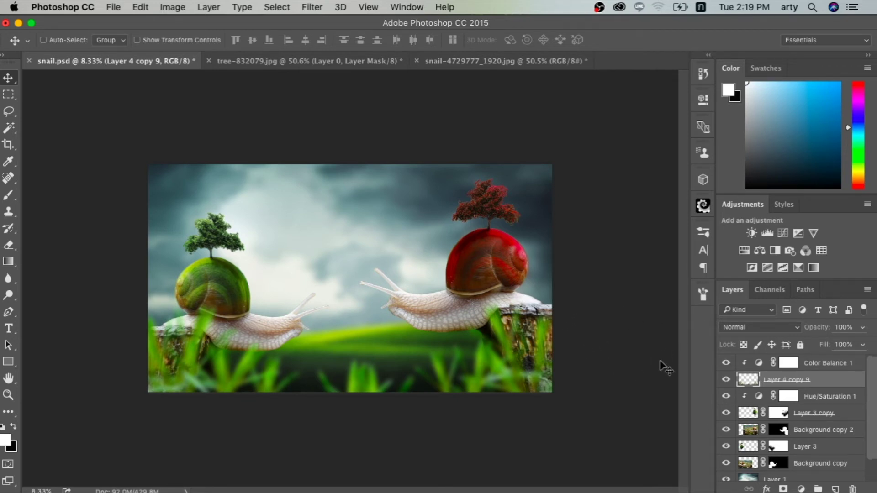
# - Duplicate grass Layer 4 copy 9 and move the copy above the Color Balance adjustment
pyautogui.click(810, 415)
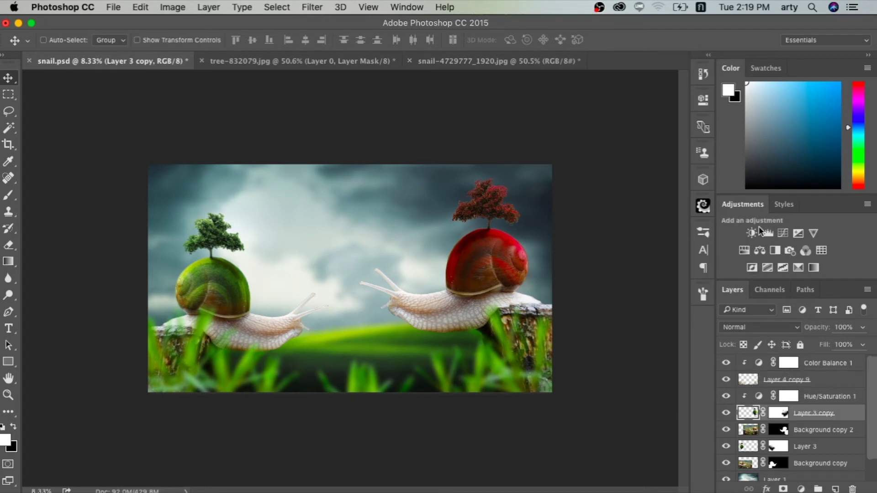
pyautogui.click(748, 380)
pyautogui.hotkey('ctrl', 'j')
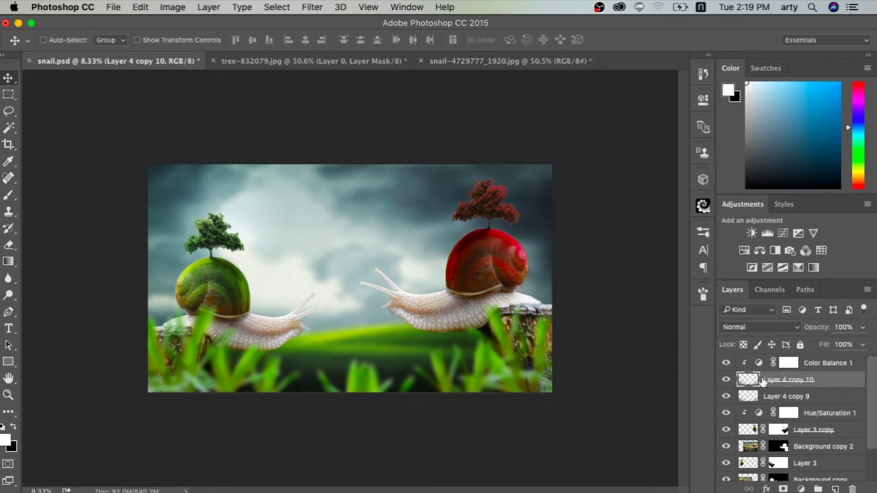
pyautogui.moveTo(771, 376)
pyautogui.mouseDown()
pyautogui.moveTo(770, 356)
pyautogui.moveTo(758, 350)
pyautogui.mouseUp()
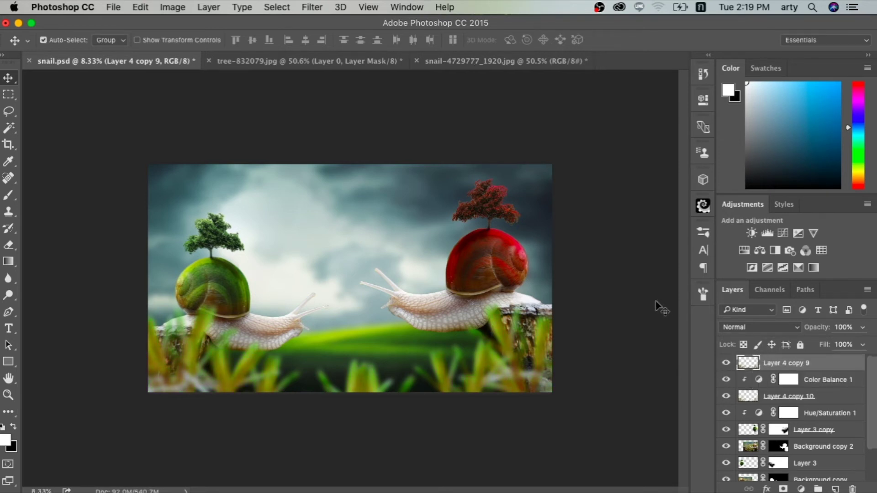
# - Enlarge the top grass copy to about 126.6% and shift it down-left across the bottom
pyautogui.hotkey('ctrl', 't')
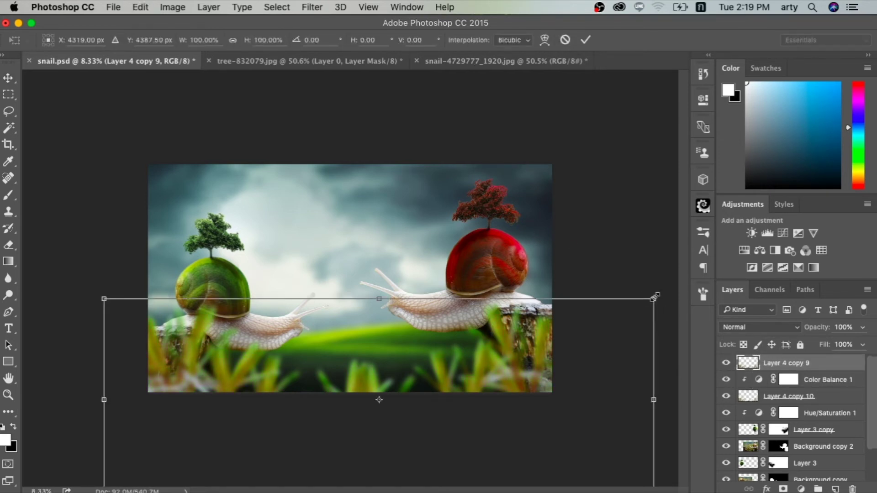
pyautogui.moveTo(654, 297)
pyautogui.mouseDown()
pyautogui.moveTo(729, 243)
pyautogui.moveTo(570, 261)
pyautogui.mouseUp()
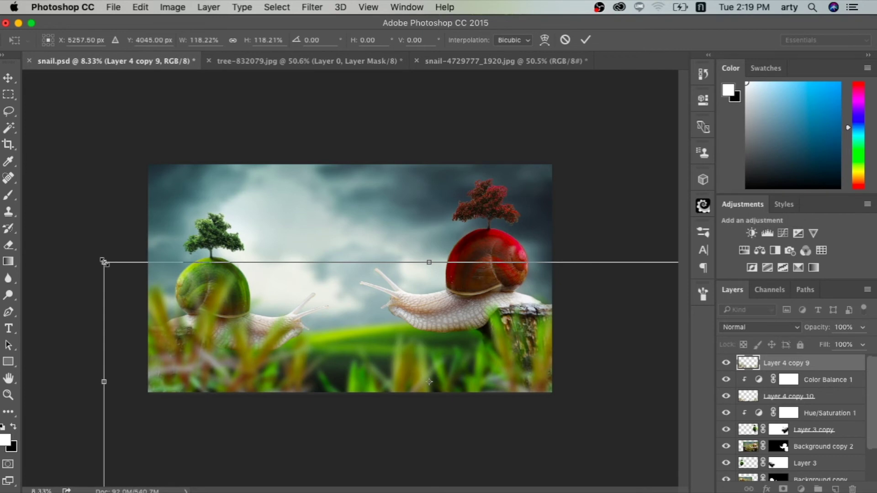
pyautogui.moveTo(103, 260); pyautogui.dragTo(58, 245)
pyautogui.moveTo(357, 345); pyautogui.dragTo(301, 381)
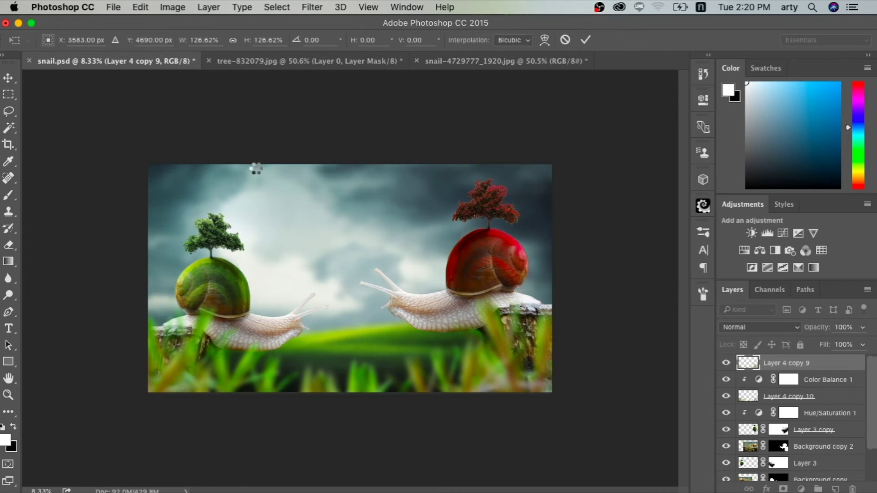
pyautogui.click(313, 7)
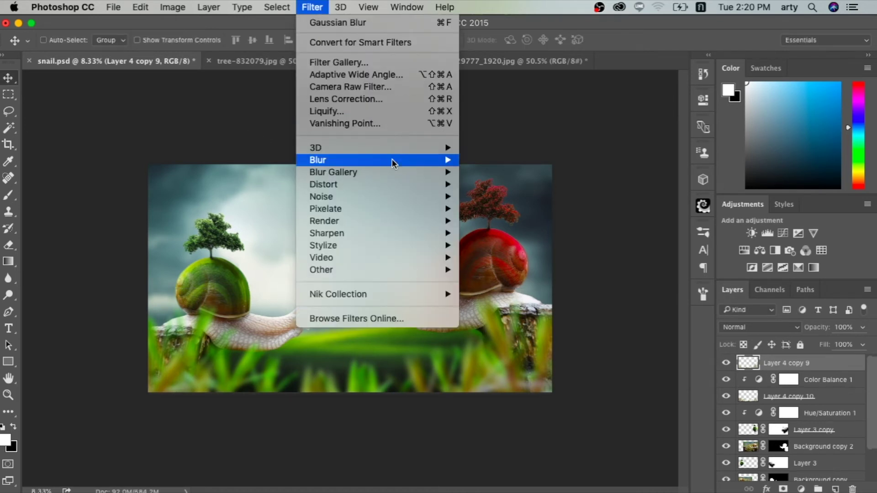
# - Blur Layer 4 copy 9 with an 82.5-pixel Gaussian Blur
pyautogui.moveTo(343, 160)
pyautogui.click(489, 211)
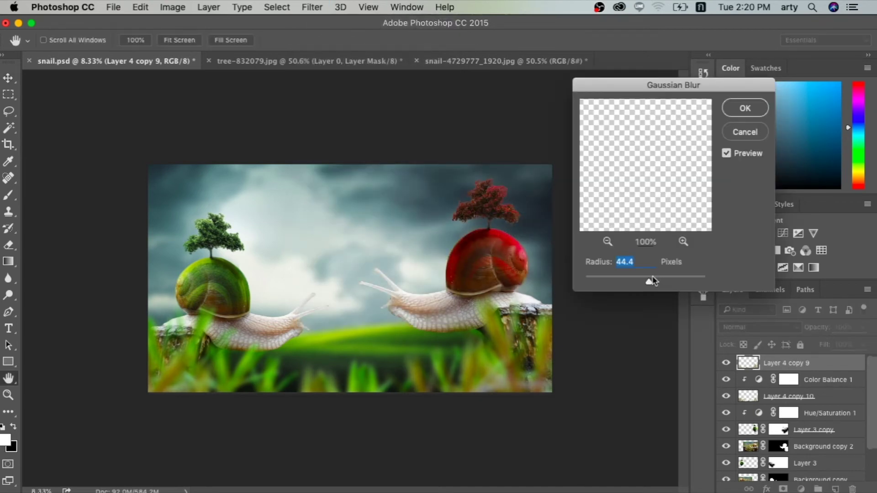
pyautogui.moveTo(652, 283); pyautogui.dragTo(659, 283)
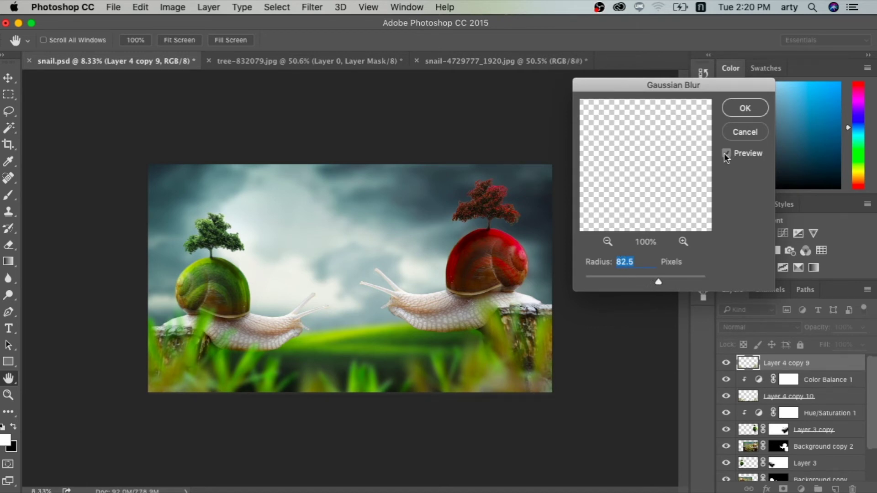
pyautogui.click(745, 109)
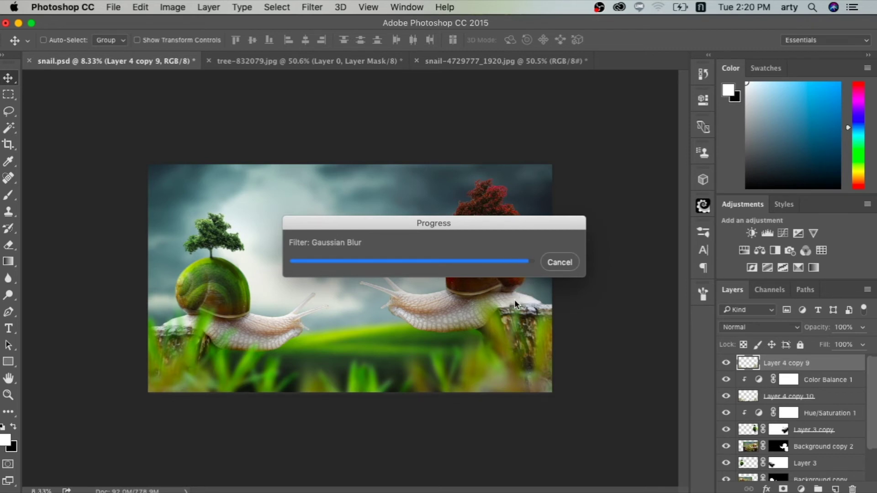
# - Add Color Balance 2 clipped to the grass with midtones -26, +47, +22
pyautogui.click(759, 249)
pyautogui.click(589, 312)
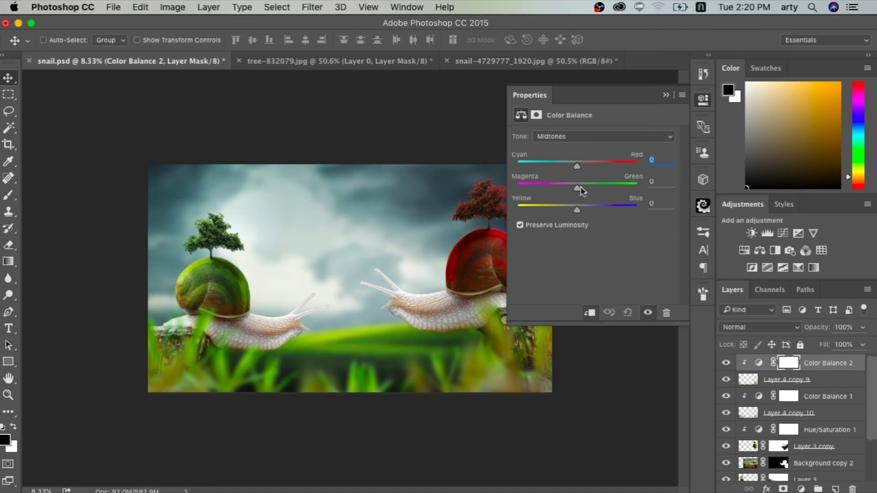
pyautogui.moveTo(577, 188)
pyautogui.mouseDown()
pyautogui.moveTo(599, 188)
pyautogui.moveTo(561, 164)
pyautogui.mouseUp()
pyautogui.moveTo(578, 210)
pyautogui.mouseDown()
pyautogui.moveTo(591, 210)
pyautogui.moveTo(605, 187)
pyautogui.mouseUp()
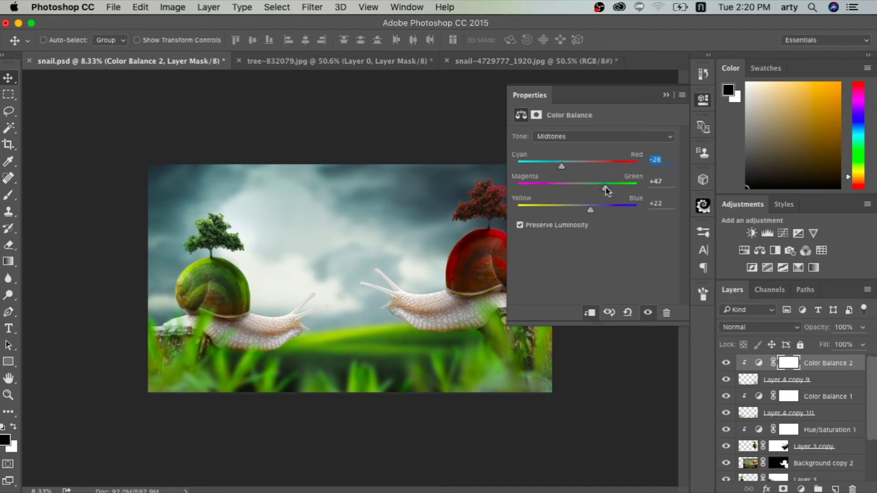
pyautogui.click(667, 96)
# - Select the grass layers in the Layers panel, including Layer 4 copy 10
pyautogui.scroll(3, 516, 234)
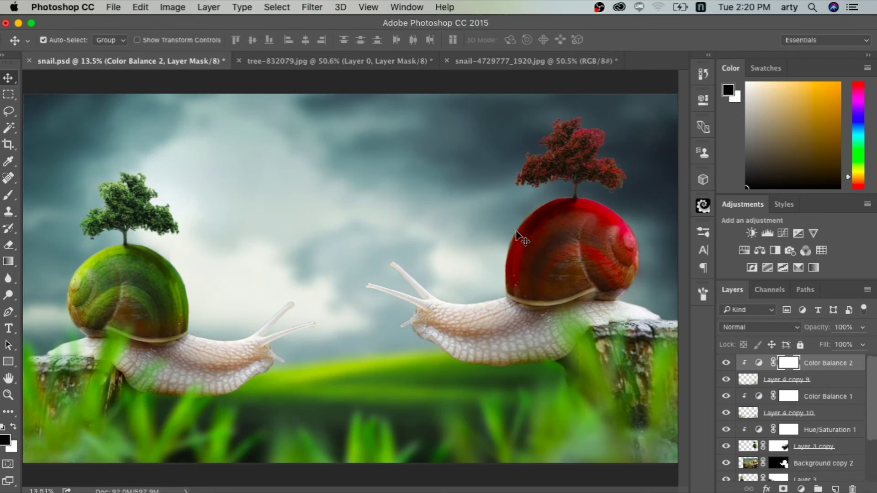
pyautogui.scroll(-1, 516, 234)
pyautogui.scroll(-1, 517, 234)
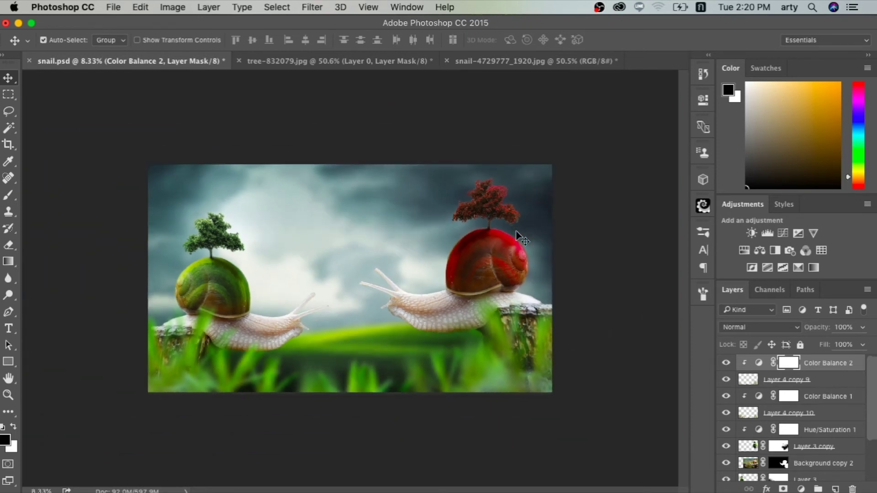
pyautogui.scroll(1, 516, 234)
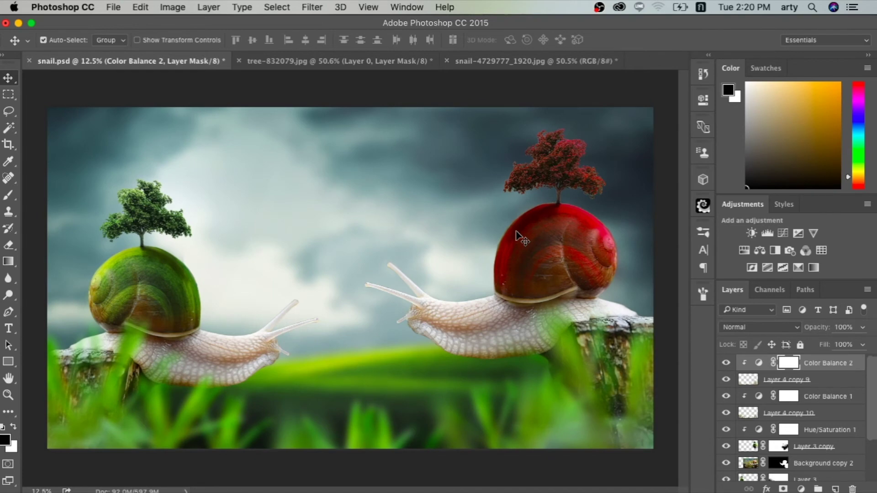
pyautogui.scroll(-1, 519, 237)
pyautogui.scroll(-1, 786, 403)
pyautogui.scroll(1, 786, 402)
pyautogui.click(786, 414)
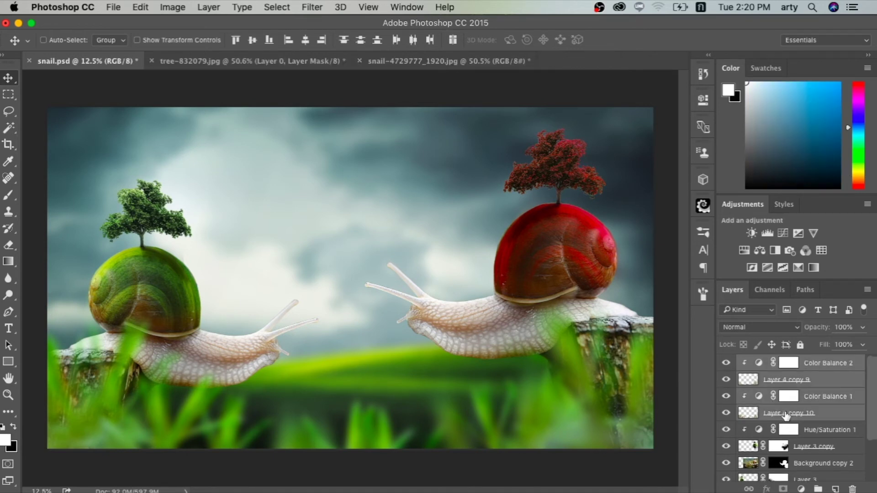
# - Group the selected grass layers into Group 1 and toggle its visibility to compare
pyautogui.click(818, 488)
pyautogui.click(727, 363)
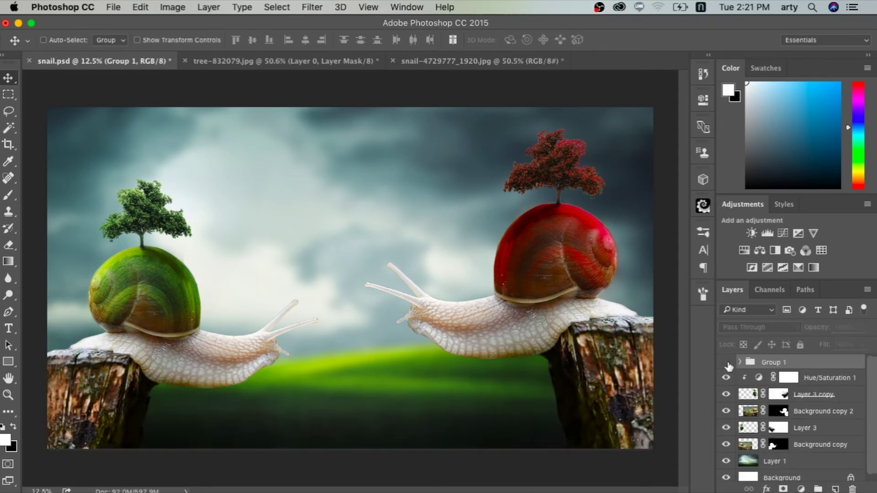
pyautogui.click(726, 363)
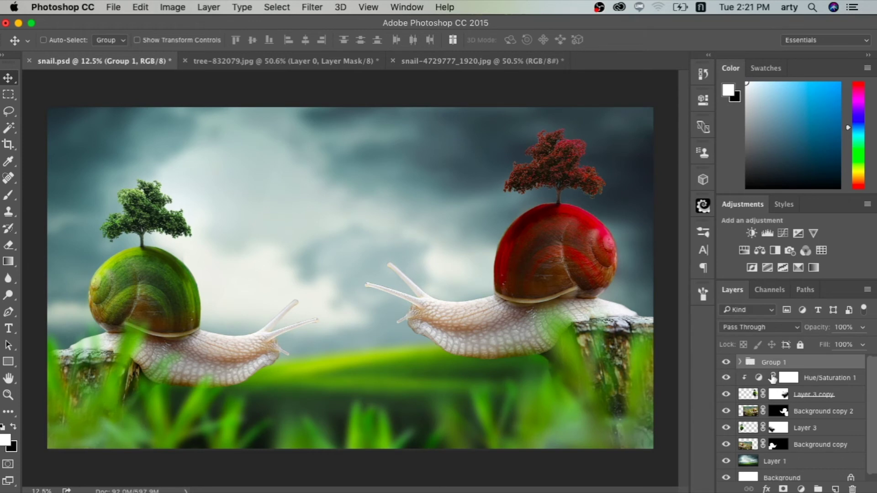
pyautogui.click(814, 379)
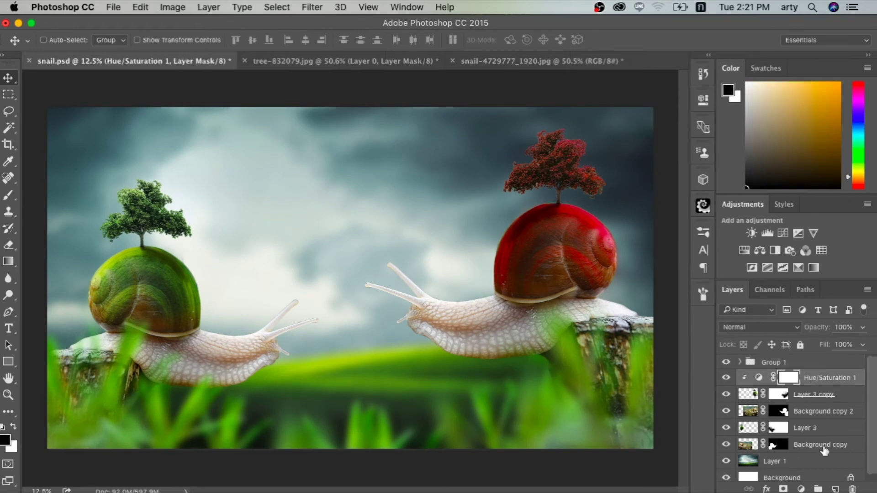
# - On a new layer above Hue/Saturation 1, darken the image bottom with a black gradient
pyautogui.click(834, 489)
pyautogui.press('super+equal')
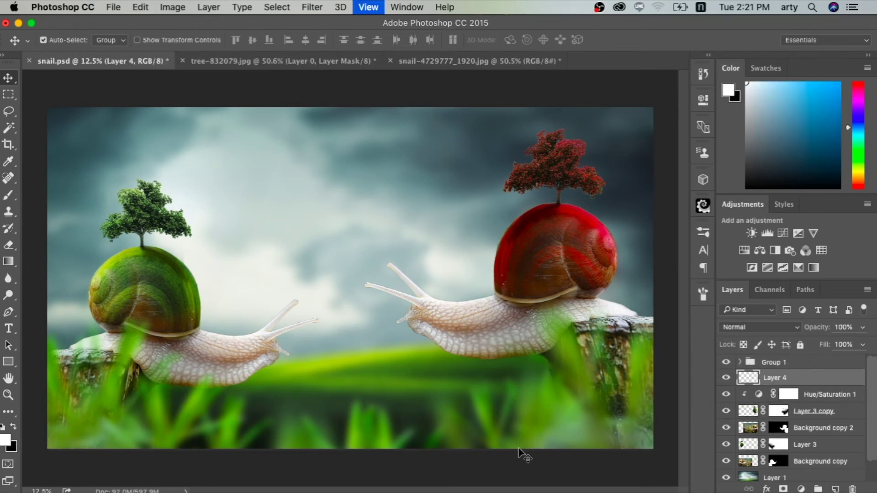
pyautogui.press('super+minus')
pyautogui.press('super+minus')
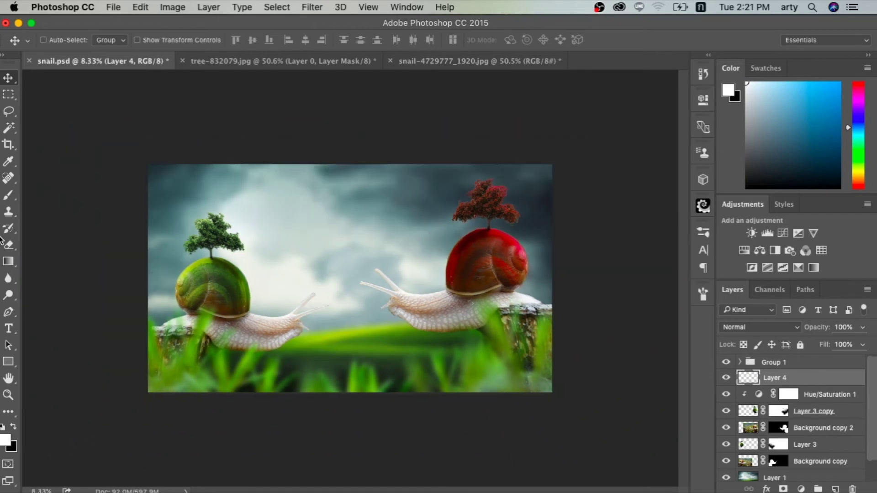
pyautogui.click(14, 265)
pyautogui.press('x')
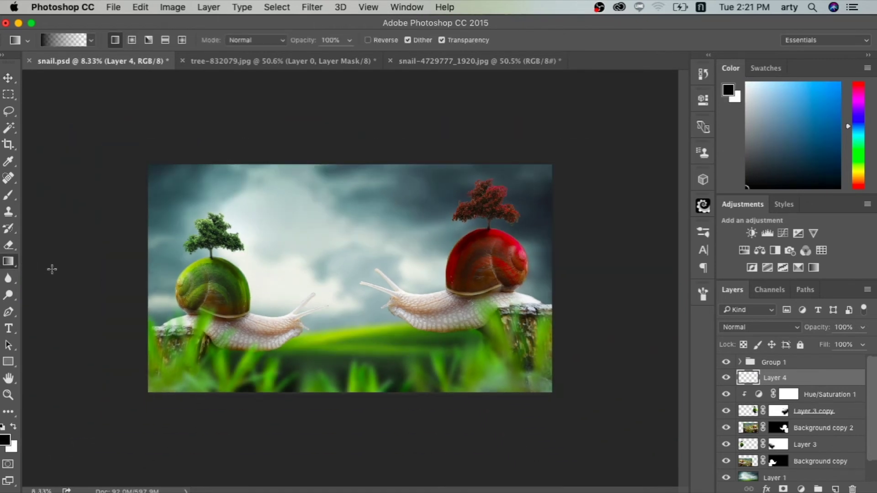
pyautogui.moveTo(349, 449)
pyautogui.mouseDown()
pyautogui.moveTo(347, 317)
pyautogui.moveTo(343, 326)
pyautogui.mouseUp()
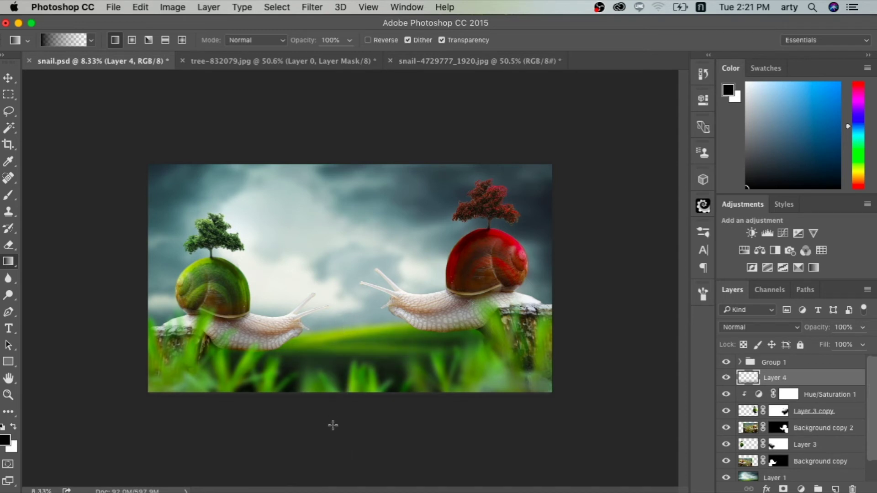
pyautogui.moveTo(324, 416)
pyautogui.mouseDown()
pyautogui.moveTo(330, 341)
pyautogui.moveTo(323, 276)
pyautogui.mouseUp()
# - Add a layer above Group 1 with another black gradient darkening the bottom edge
pyautogui.click(788, 363)
pyautogui.click(836, 491)
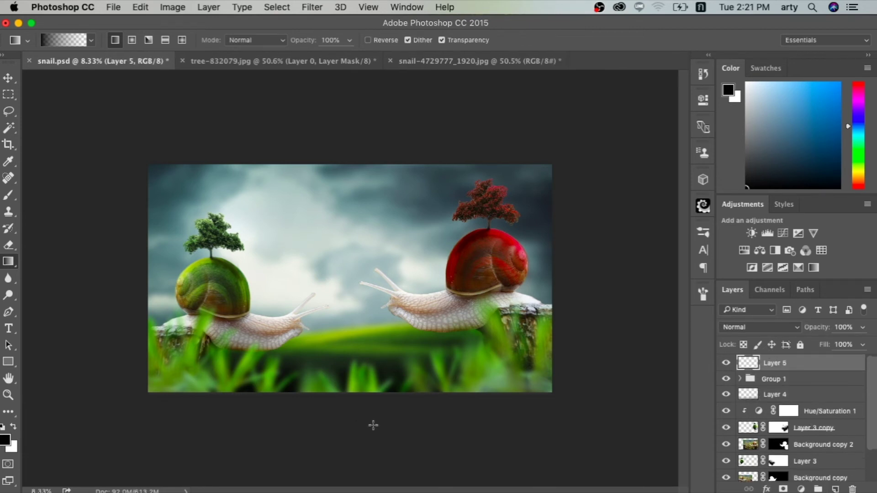
pyautogui.moveTo(365, 425); pyautogui.dragTo(364, 325)
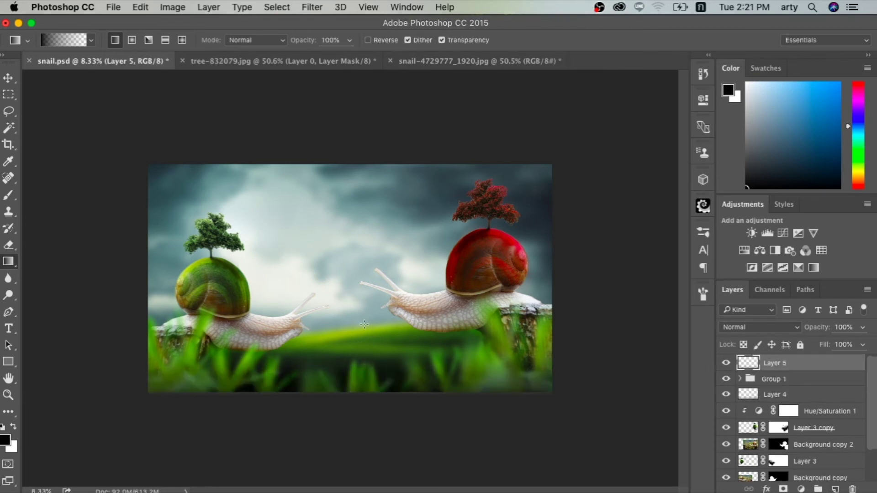
pyautogui.press('super+minus')
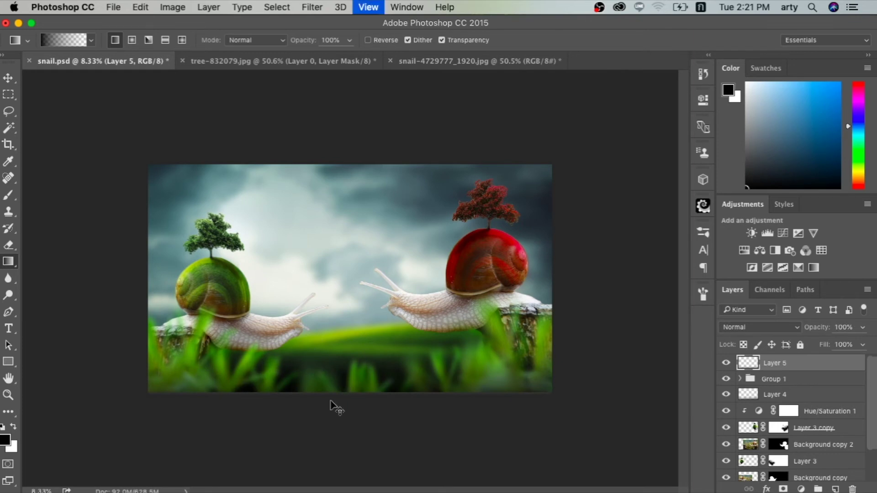
pyautogui.press('super+plus')
pyautogui.press('super+plus')
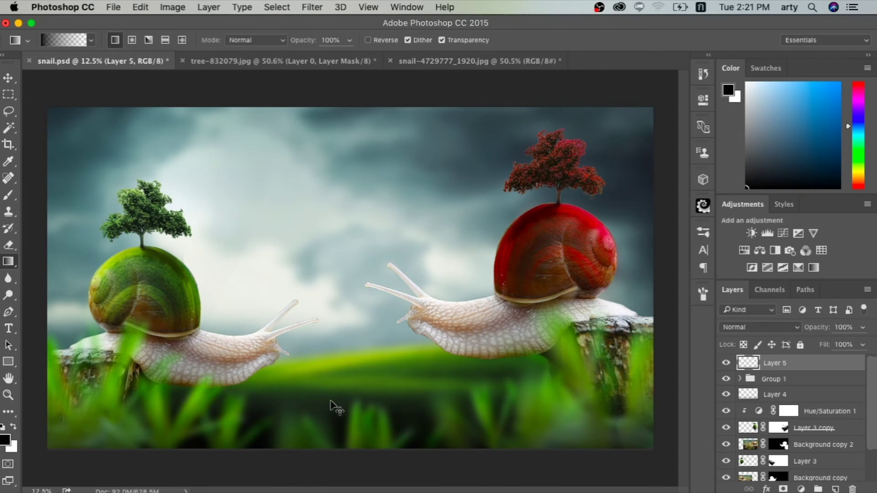
pyautogui.press('super+minus')
pyautogui.press('super+plus')
pyautogui.press('super+plus')
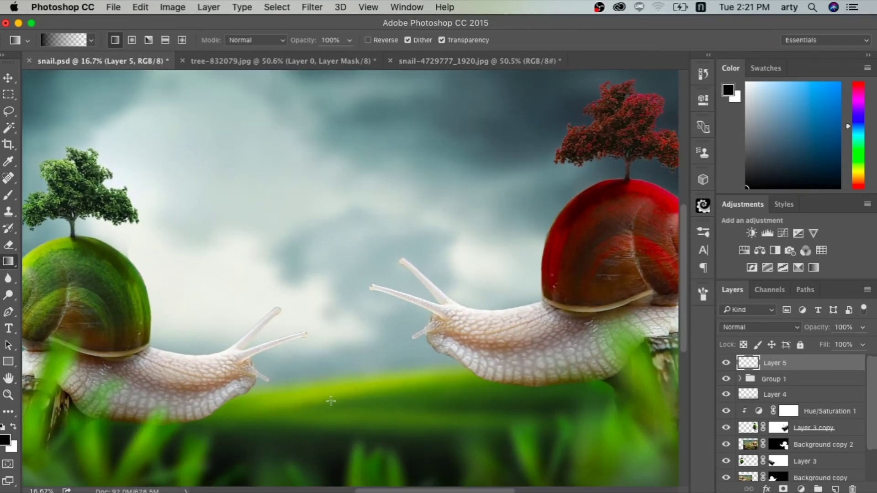
pyautogui.press('super+minus')
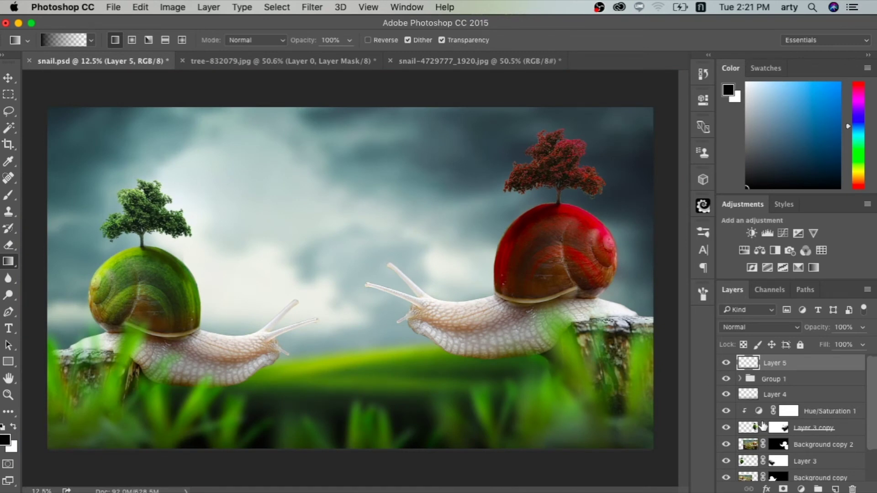
# - Rearrange the top of the Layers panel to hold the merged Layer 6
pyautogui.scroll(-2, 762, 426)
pyautogui.scroll(-1, 767, 423)
pyautogui.scroll(3, 781, 413)
pyautogui.moveTo(766, 376); pyautogui.dragTo(764, 368)
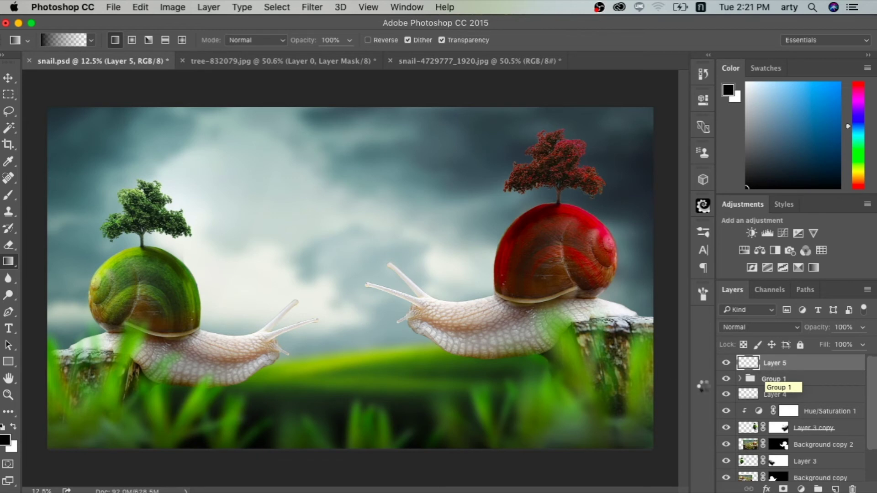
pyautogui.moveTo(766, 368); pyautogui.dragTo(591, 353)
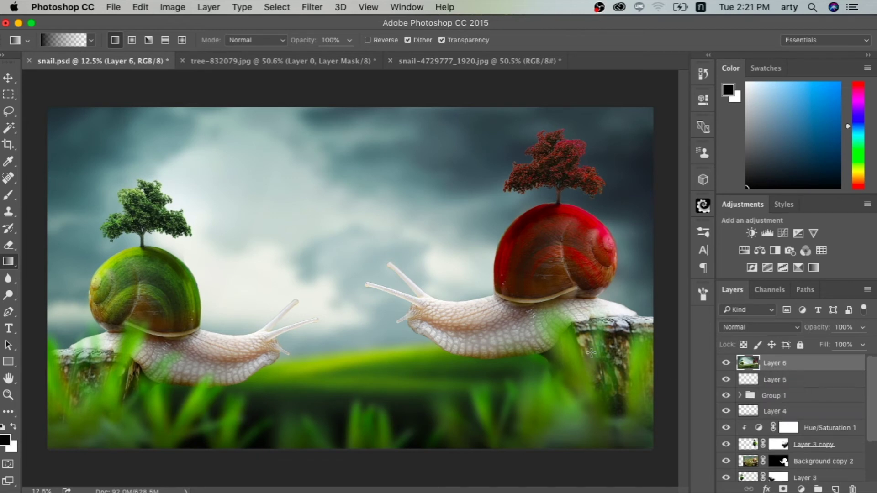
# - Launch the Camera Raw Filter on merged Layer 6 from the Filter menu
pyautogui.scroll(2, 368, 310)
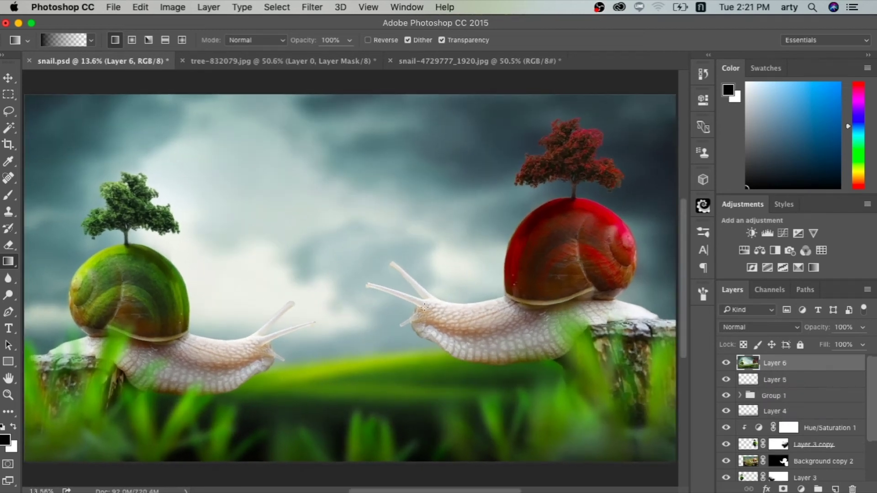
pyautogui.click(317, 7)
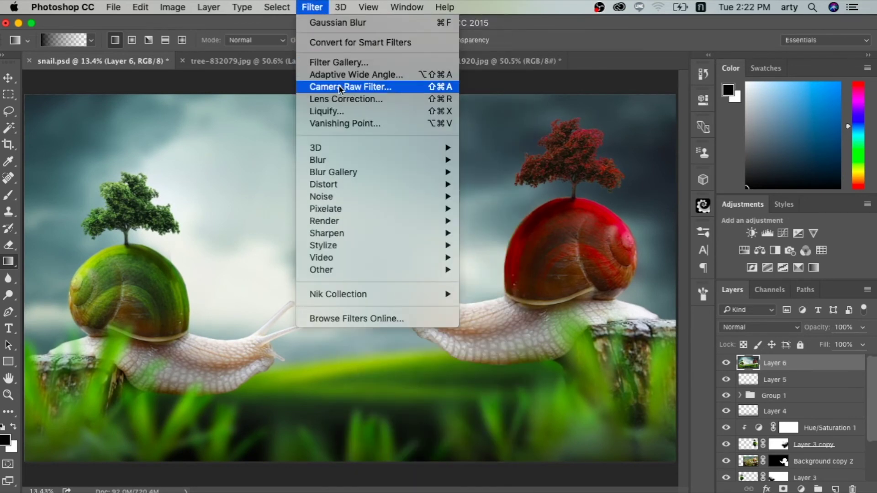
pyautogui.click(339, 87)
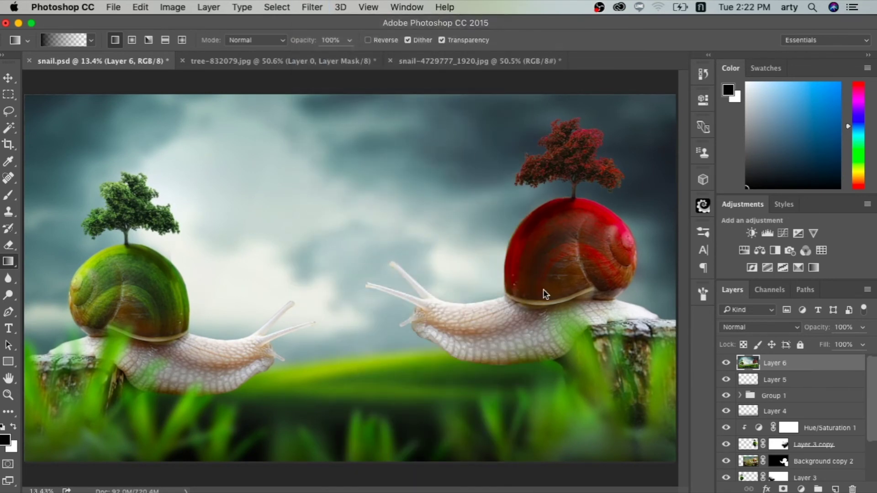
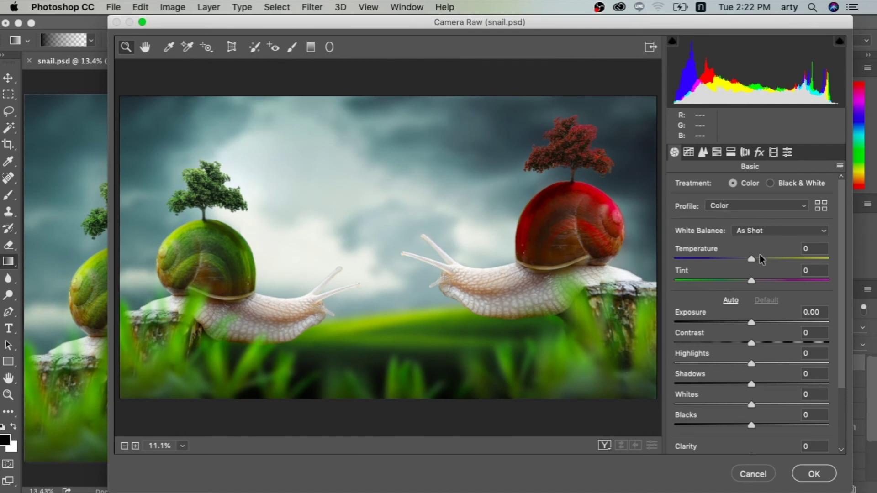
# - In Camera Raw, set Temperature -3, Exposure -0.05 and Contrast +35, then compare before/after
pyautogui.moveTo(751, 261)
pyautogui.mouseDown()
pyautogui.moveTo(767, 261)
pyautogui.moveTo(745, 261)
pyautogui.mouseUp()
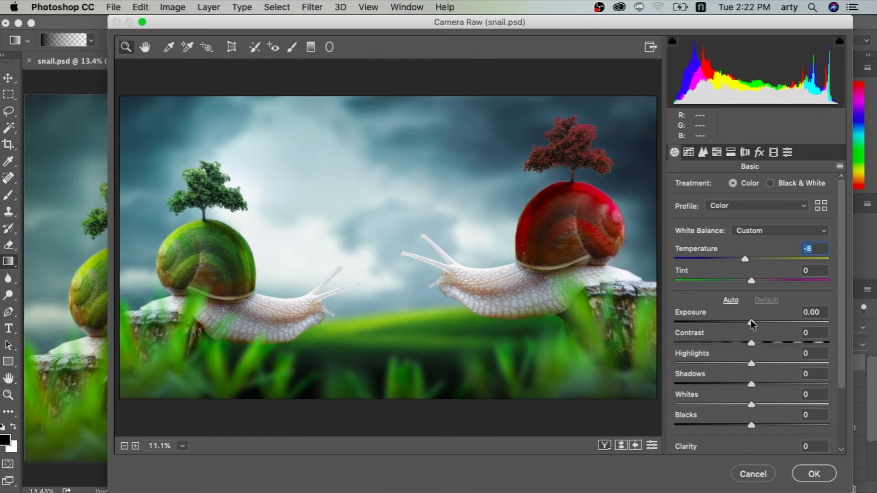
pyautogui.moveTo(752, 322); pyautogui.dragTo(780, 345)
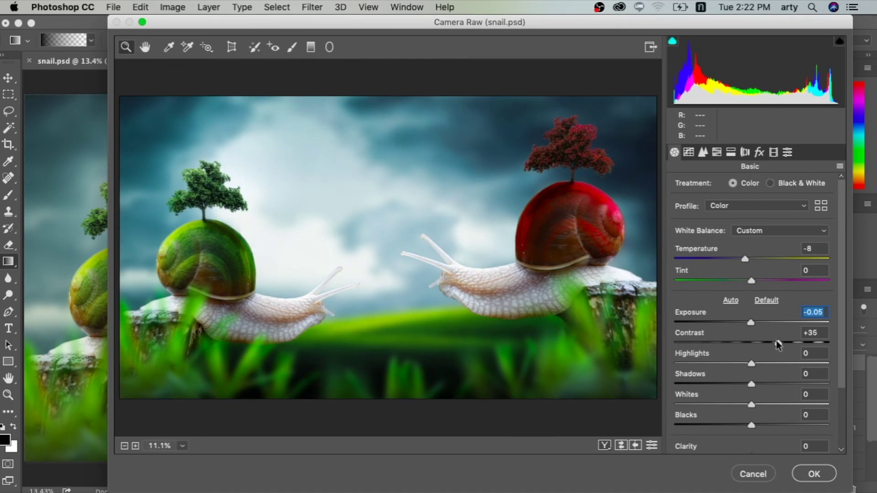
pyautogui.moveTo(780, 346)
pyautogui.mouseDown()
pyautogui.moveTo(747, 364)
pyautogui.moveTo(694, 364)
pyautogui.moveTo(736, 387)
pyautogui.mouseUp()
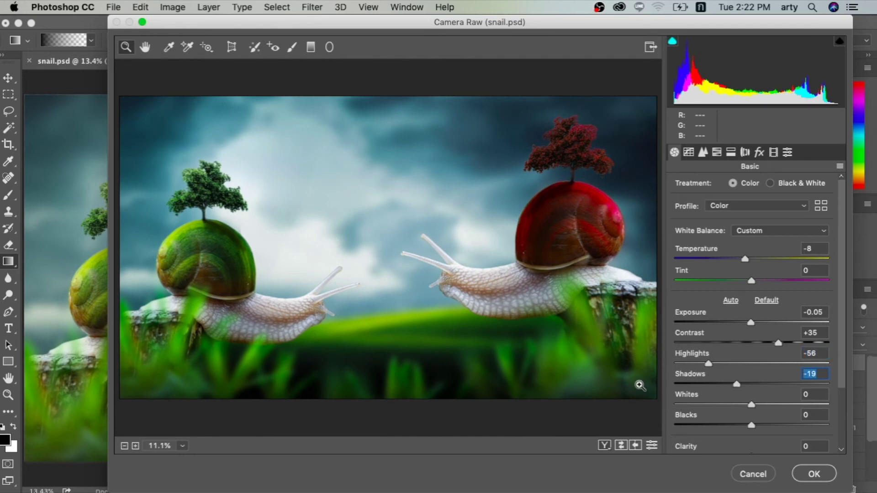
pyautogui.click(622, 446)
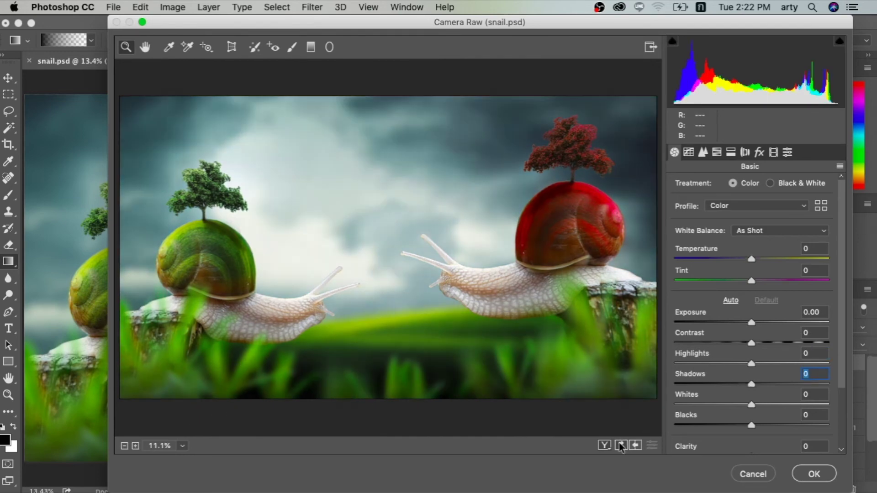
pyautogui.click(621, 446)
pyautogui.click(621, 445)
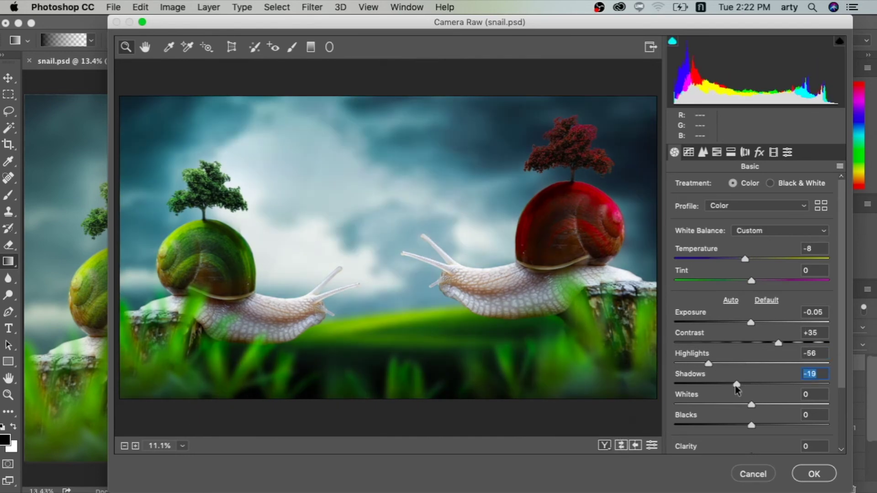
# - Fine-tune temperature and set Highlights -56, Shadows -19, Whites -32, Blacks -8
pyautogui.moveTo(745, 258); pyautogui.dragTo(749, 259)
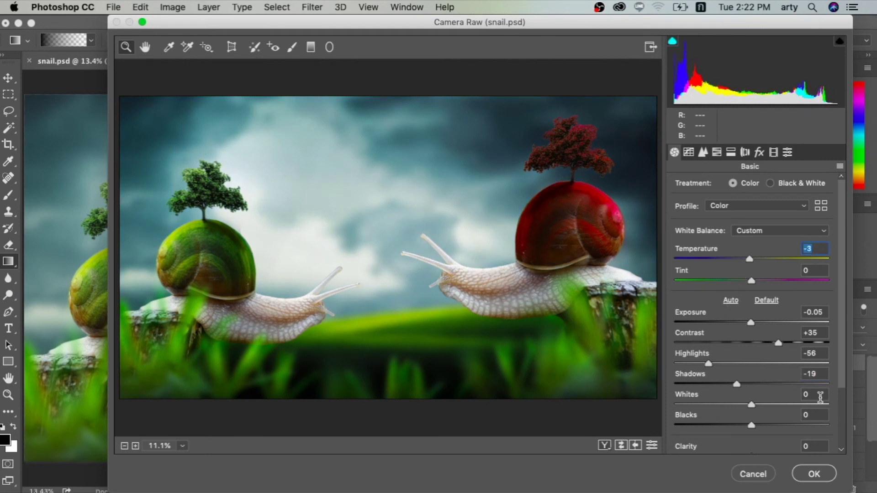
pyautogui.moveTo(751, 405)
pyautogui.mouseDown()
pyautogui.moveTo(720, 405)
pyautogui.moveTo(746, 427)
pyautogui.mouseUp()
pyautogui.moveTo(841, 371); pyautogui.dragTo(842, 415)
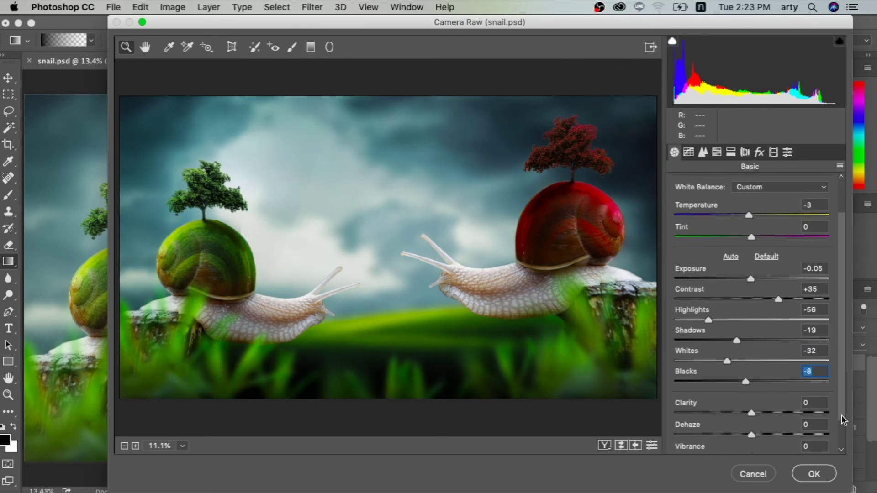
pyautogui.scroll(-2, 782, 399)
# - Add Clarity +25 and Vibrance +23, compare with the original, and apply the filter
pyautogui.moveTo(757, 393); pyautogui.dragTo(771, 395)
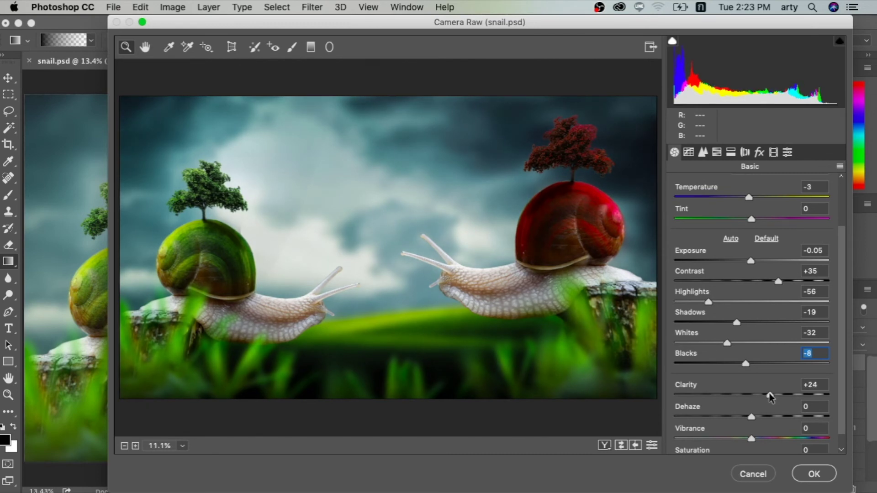
pyautogui.click(620, 445)
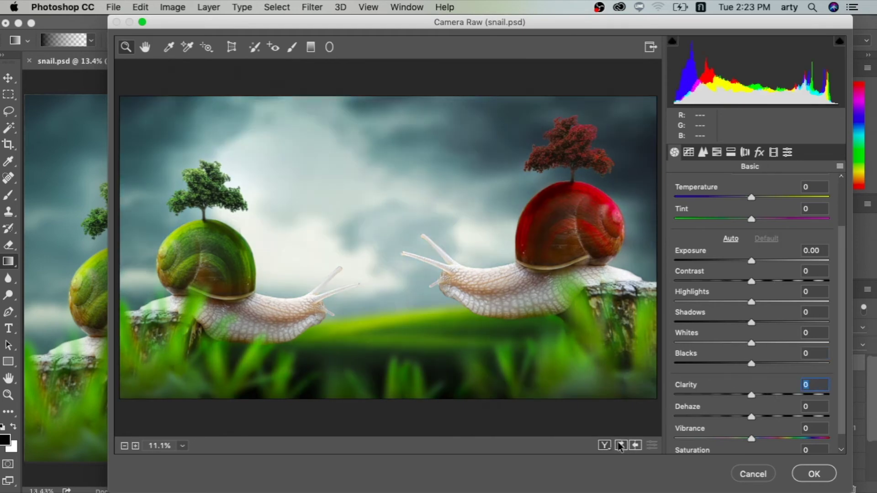
pyautogui.click(620, 445)
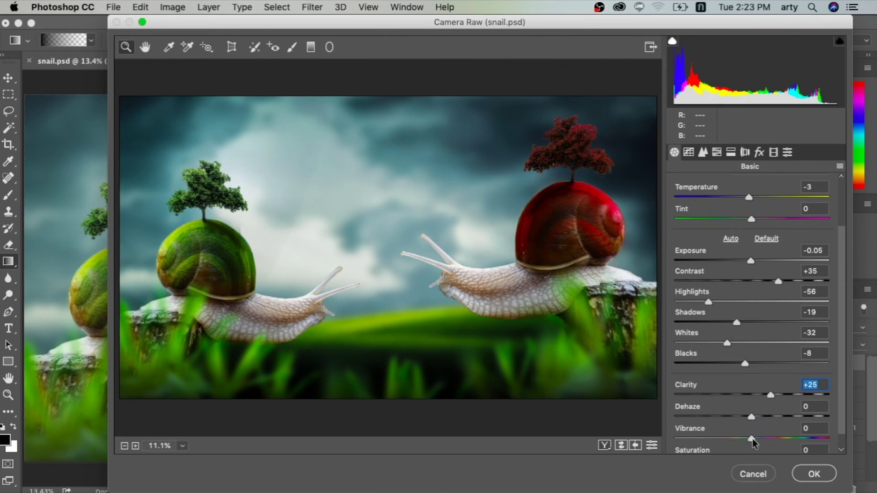
pyautogui.moveTo(751, 438); pyautogui.dragTo(777, 438)
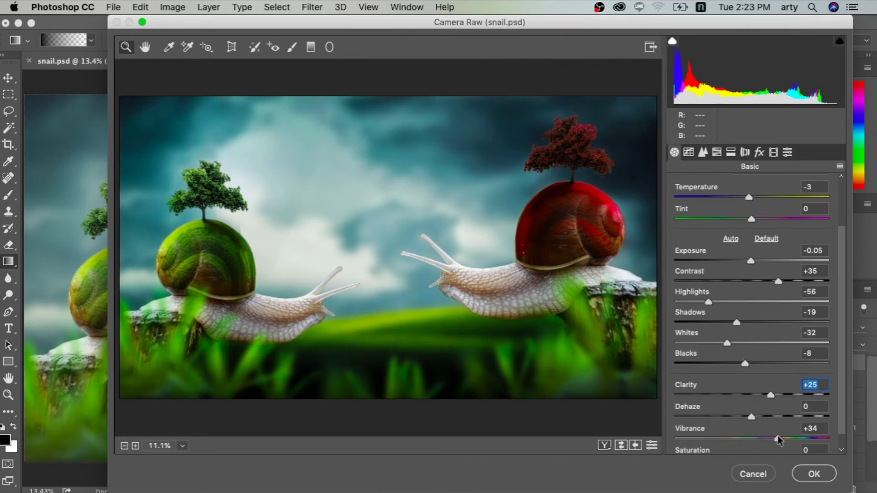
pyautogui.moveTo(778, 436); pyautogui.dragTo(771, 439)
pyautogui.click(771, 440)
pyautogui.click(621, 446)
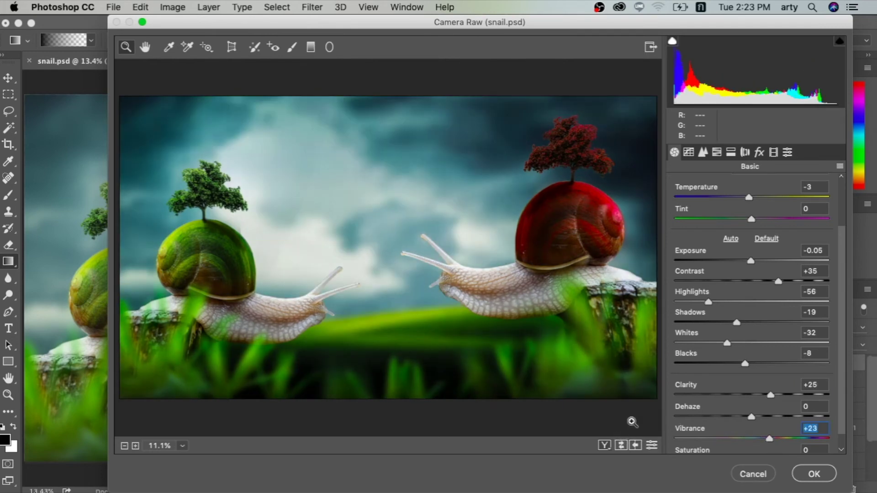
pyautogui.click(815, 474)
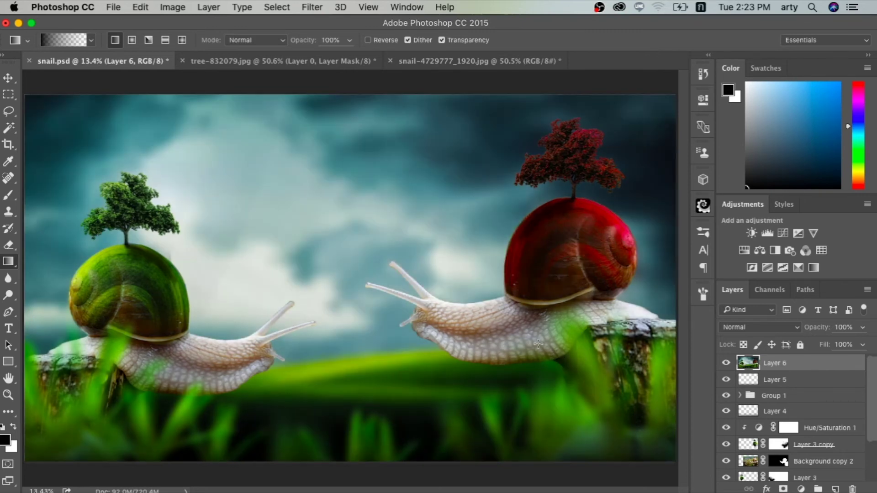
# - Add a Hue/Saturation adjustment with Saturation about -38, then toggle it to compare
pyautogui.press('super+minus')
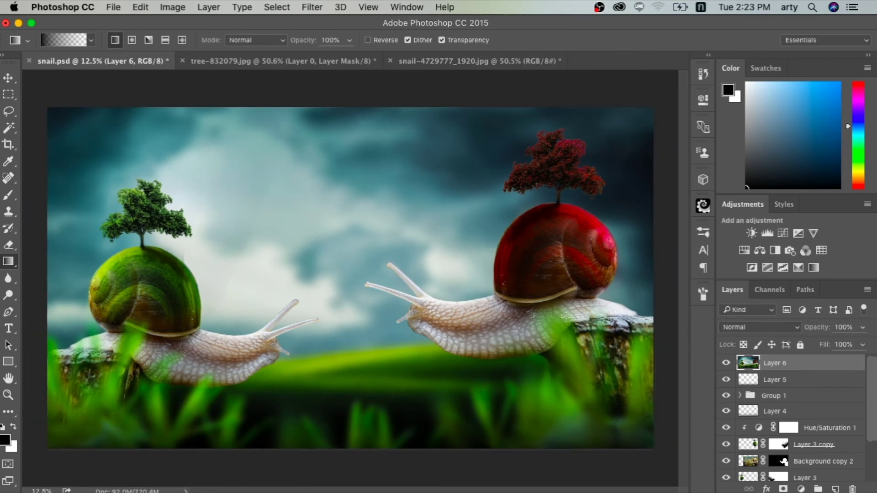
pyautogui.click(748, 251)
pyautogui.moveTo(591, 209); pyautogui.dragTo(572, 210)
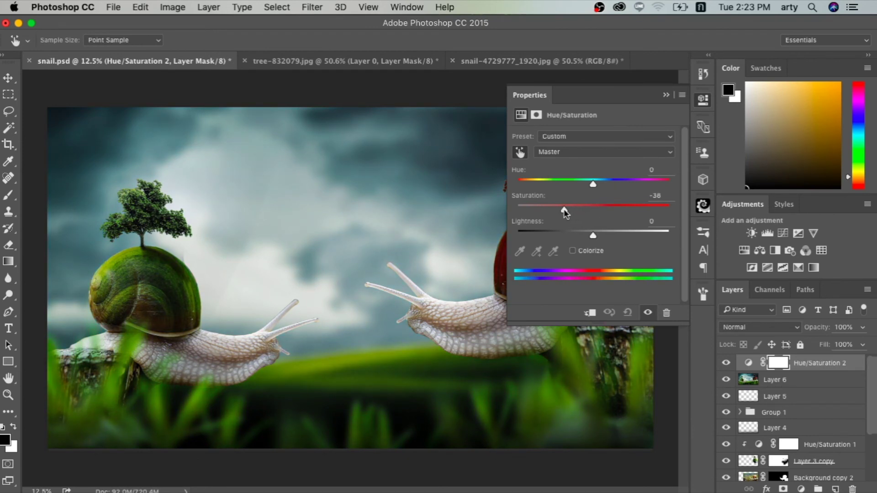
pyautogui.moveTo(563, 210); pyautogui.dragTo(564, 210)
pyautogui.click(667, 95)
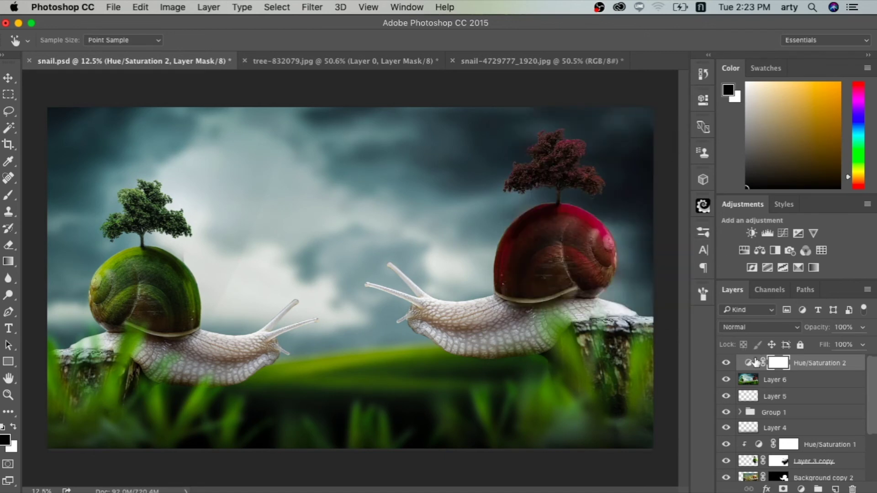
pyautogui.click(726, 363)
pyautogui.click(726, 364)
pyautogui.click(724, 364)
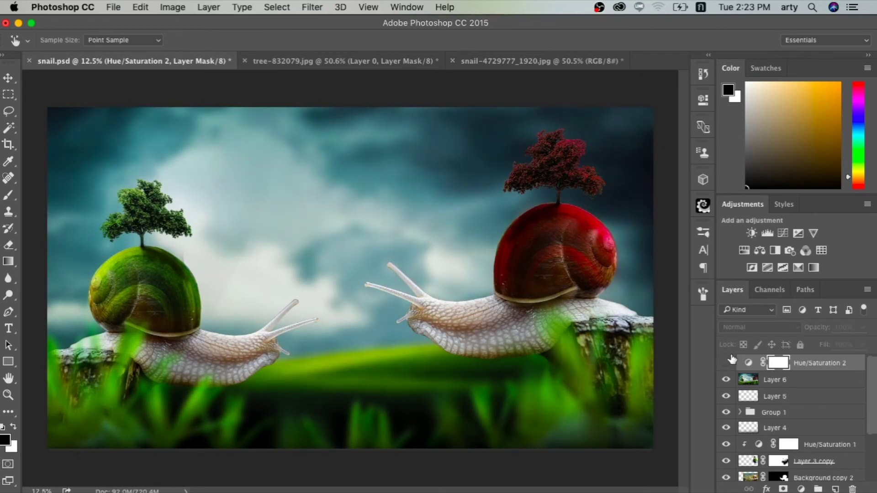
pyautogui.click(726, 363)
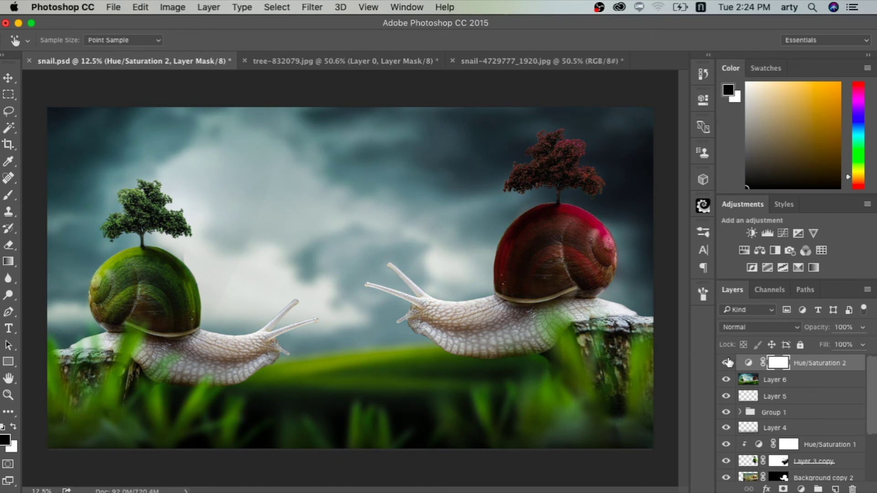
pyautogui.press('F1')
# - Create a new top layer and fill it with black
pyautogui.click(837, 489)
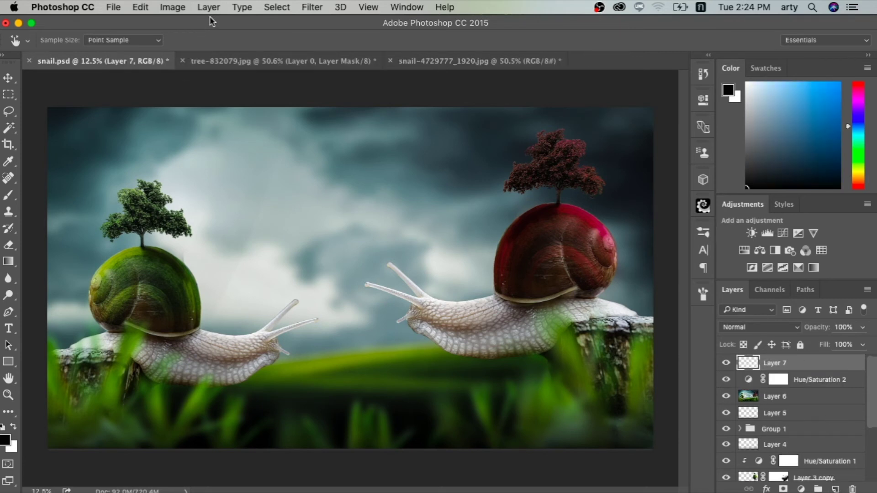
pyautogui.click(113, 6)
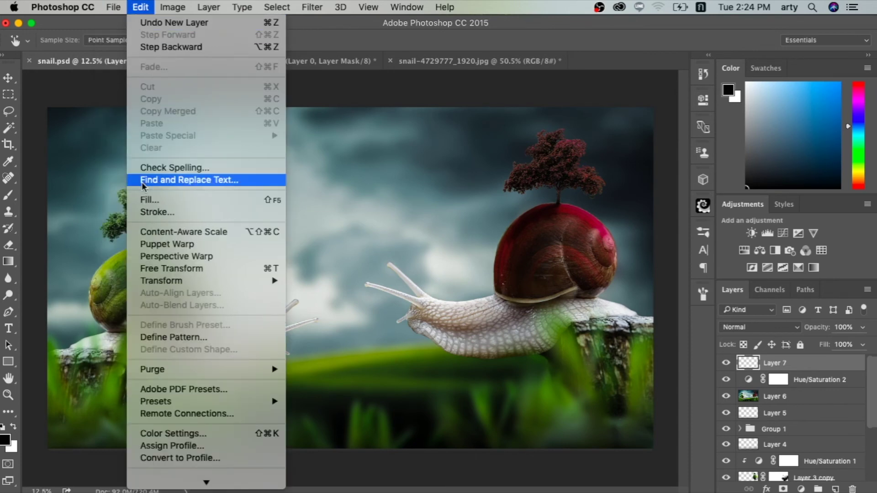
pyautogui.click(241, 66)
pyautogui.hotkey('shift', 'BackSpace')
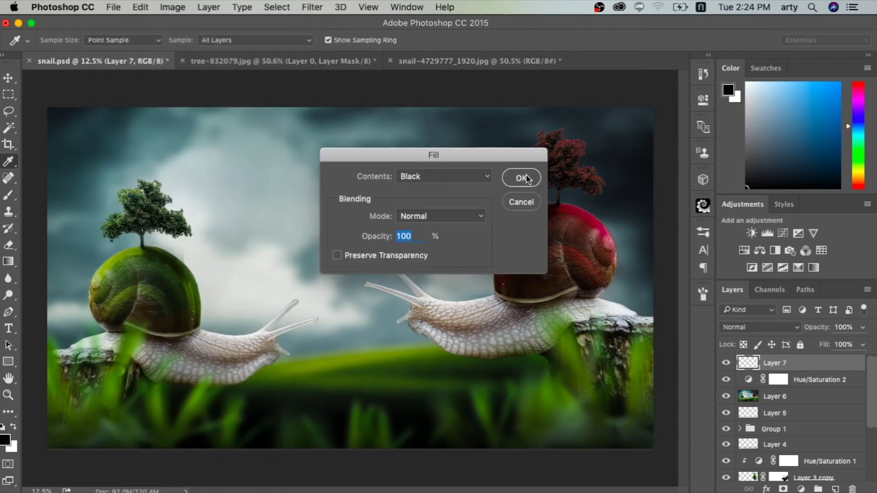
pyautogui.click(519, 179)
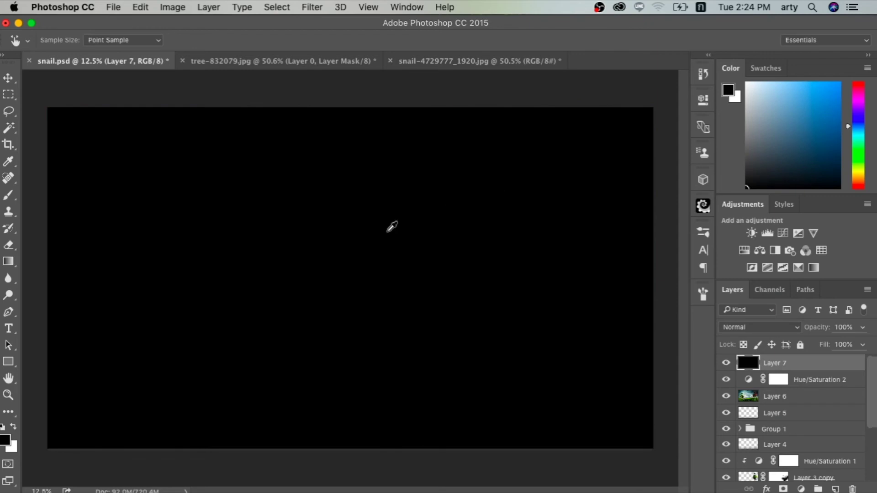
# - Add 103.6% monochromatic Gaussian noise to the black layer
pyautogui.click(312, 7)
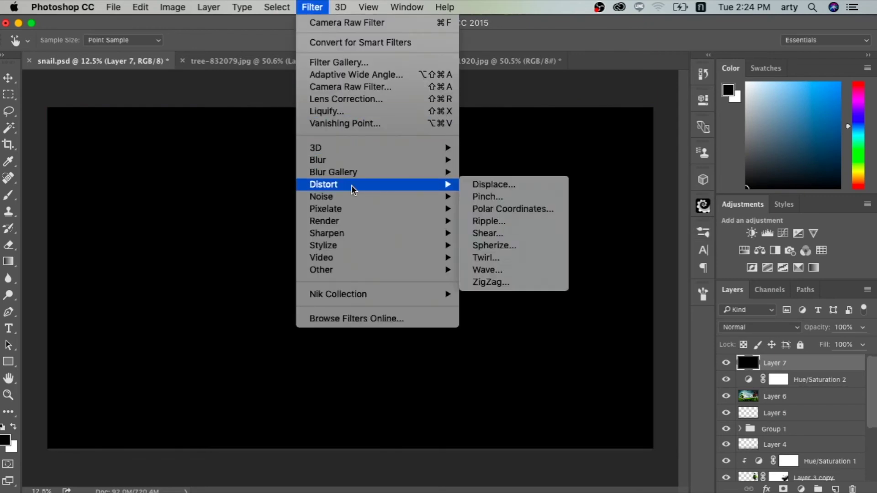
pyautogui.moveTo(322, 197)
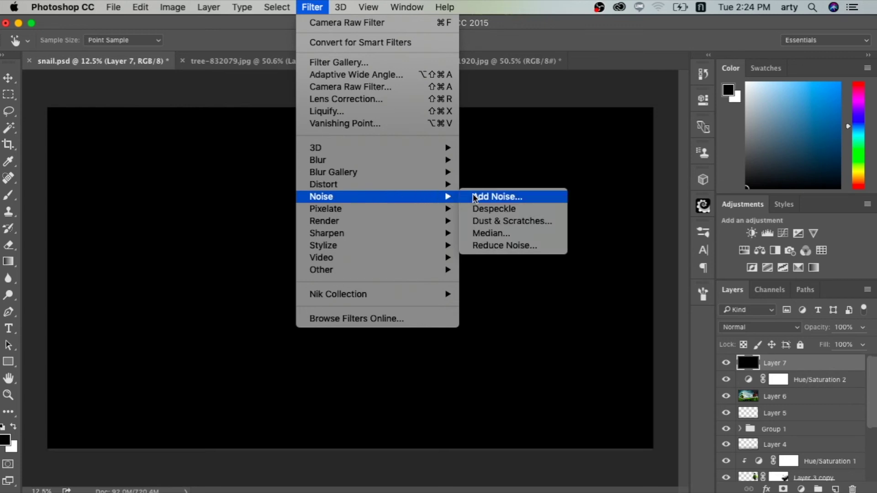
pyautogui.click(474, 195)
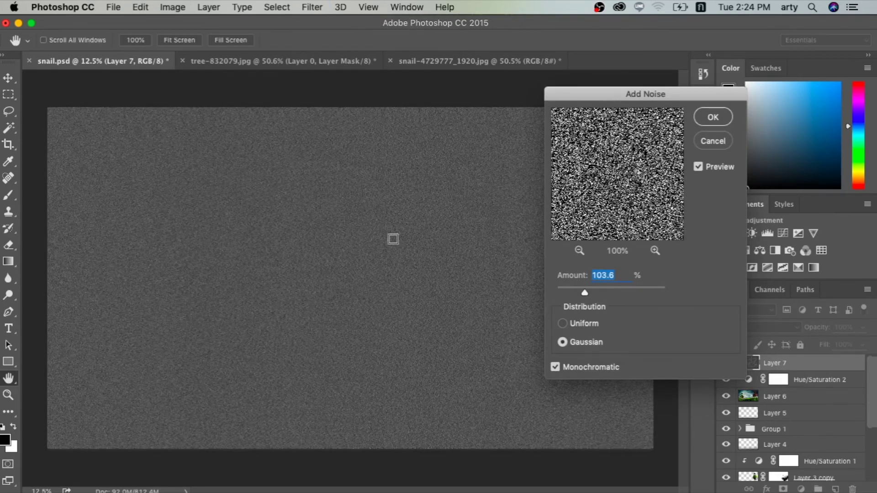
pyautogui.click(714, 117)
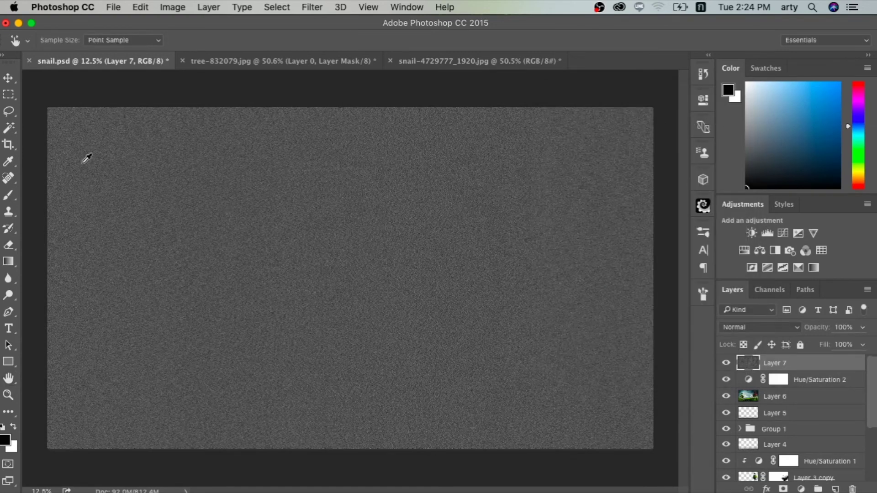
# - Copy a central rectangle of noise to Layer 8 and delete the full noise Layer 7
pyautogui.click(9, 95)
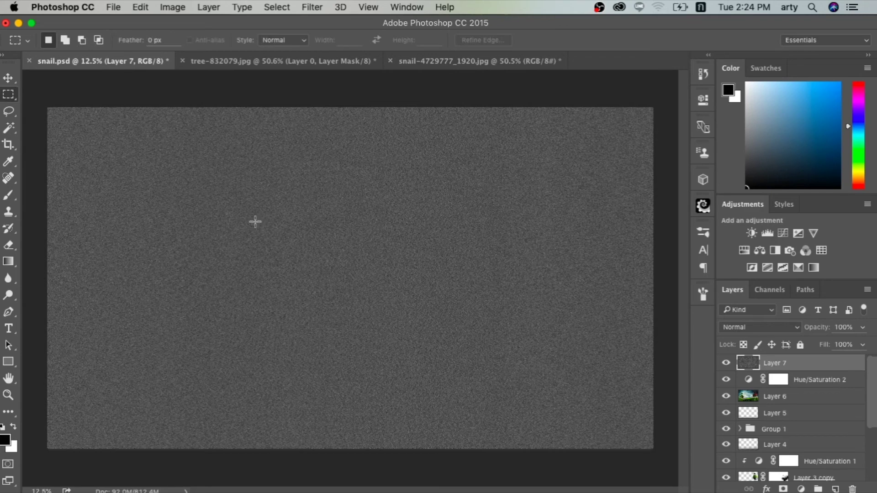
pyautogui.moveTo(239, 208); pyautogui.dragTo(496, 348)
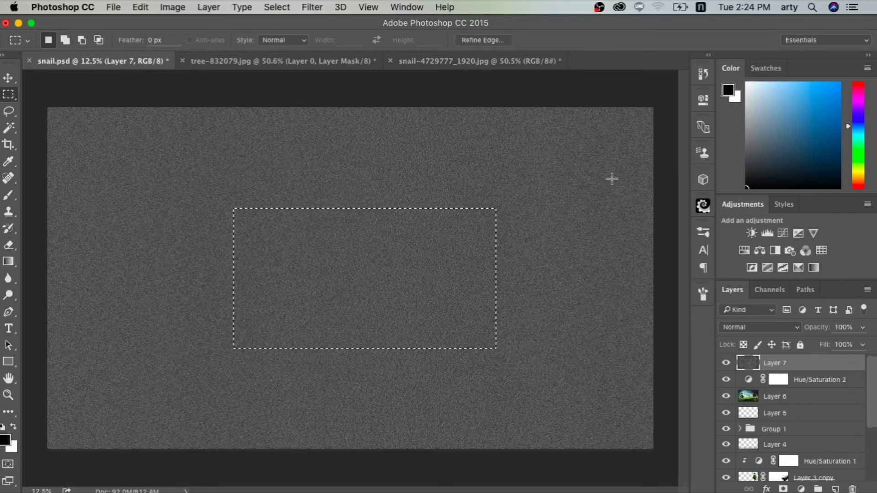
pyautogui.press('super+j')
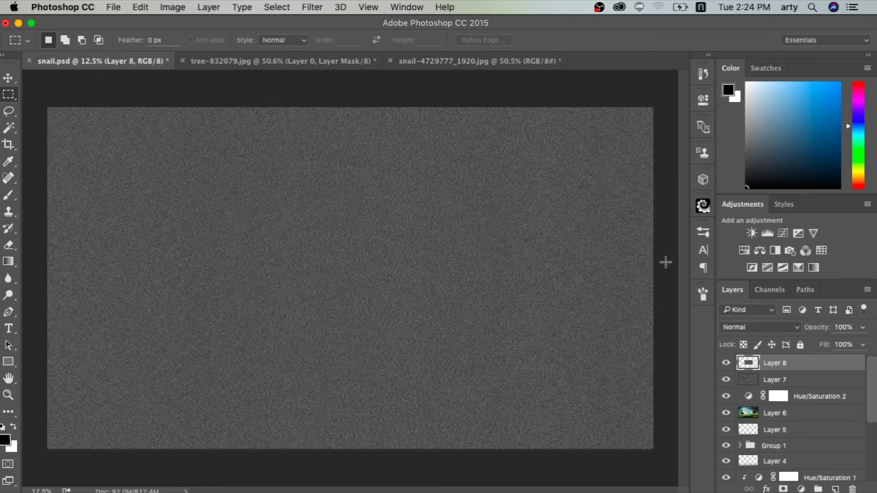
pyautogui.click(797, 378)
pyautogui.press('Delete')
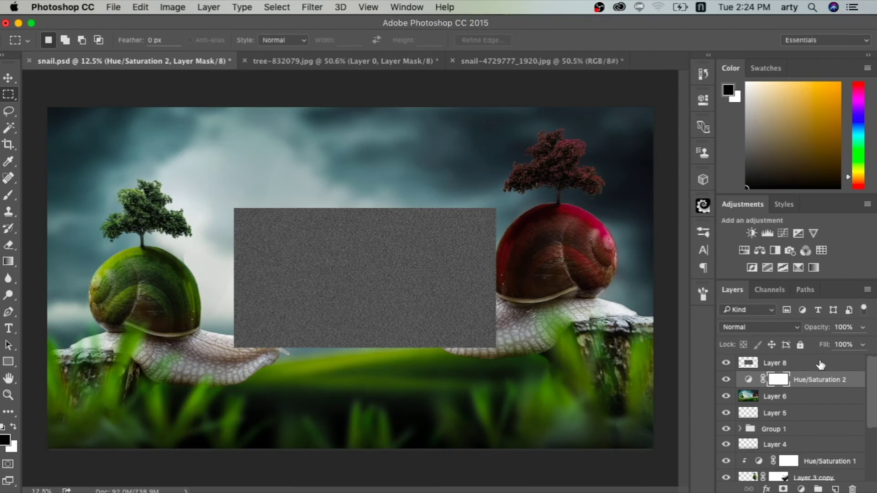
# - Scale Layer 8 to about 248% so it extends past every canvas edge
pyautogui.click(804, 366)
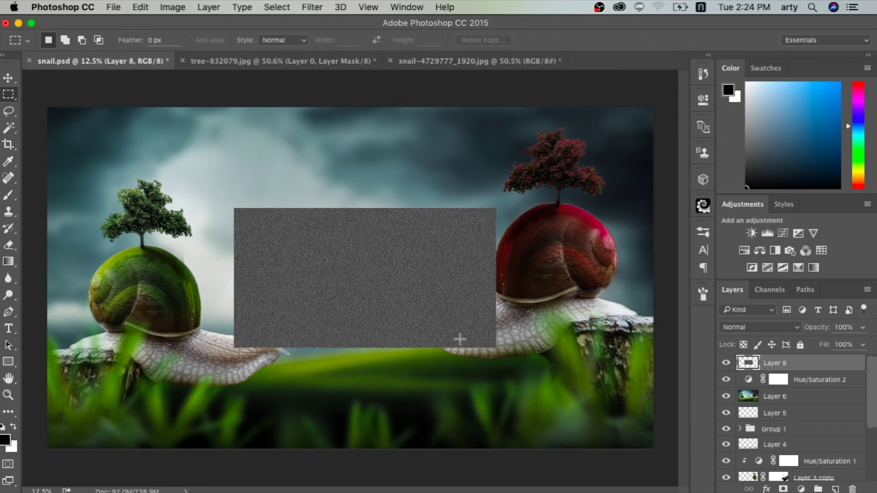
pyautogui.hotkey('ctrl', 't')
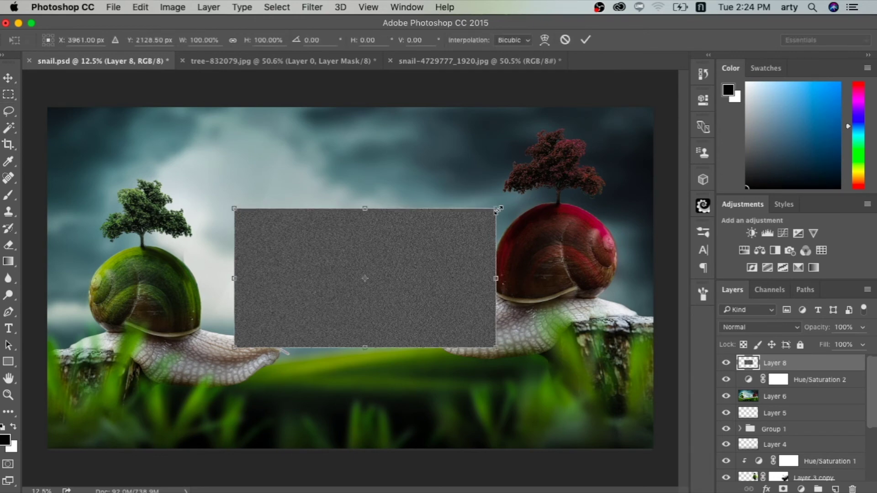
pyautogui.moveTo(499, 209); pyautogui.dragTo(659, 121)
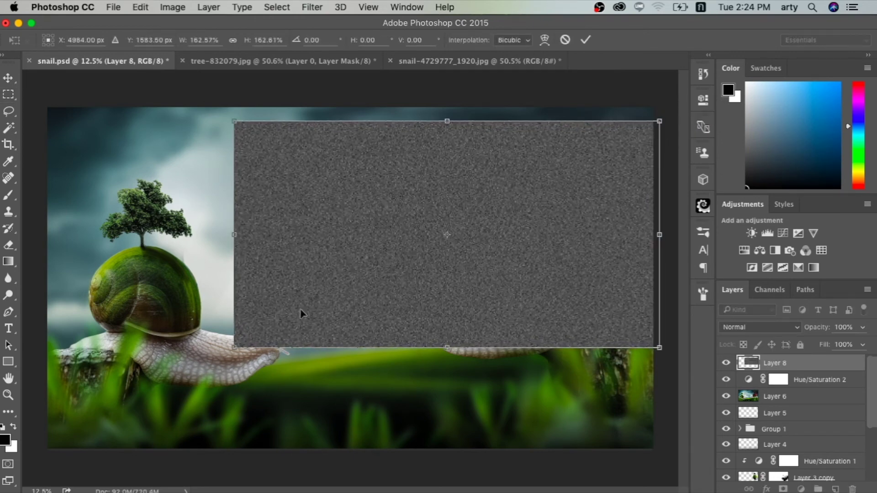
pyautogui.moveTo(234, 343)
pyautogui.mouseDown()
pyautogui.moveTo(224, 363)
pyautogui.moveTo(103, 386)
pyautogui.moveTo(35, 422)
pyautogui.mouseUp()
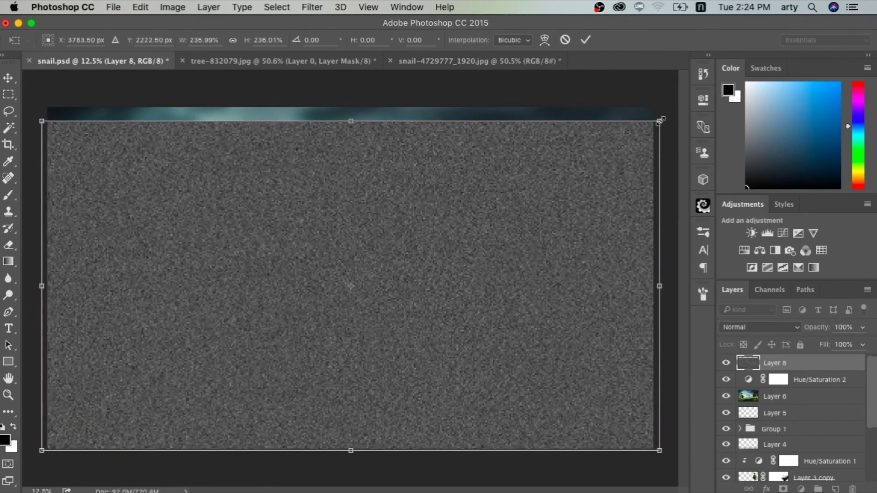
pyautogui.moveTo(660, 122); pyautogui.dragTo(678, 109)
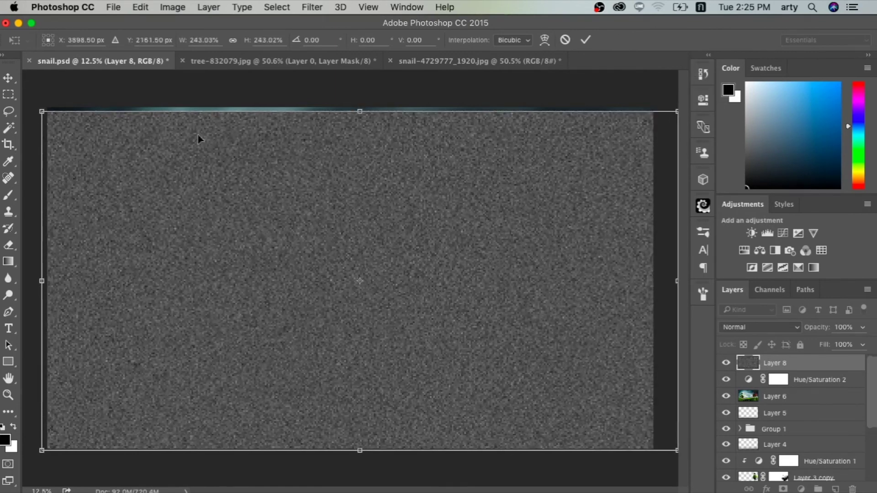
pyautogui.moveTo(41, 111); pyautogui.dragTo(24, 88)
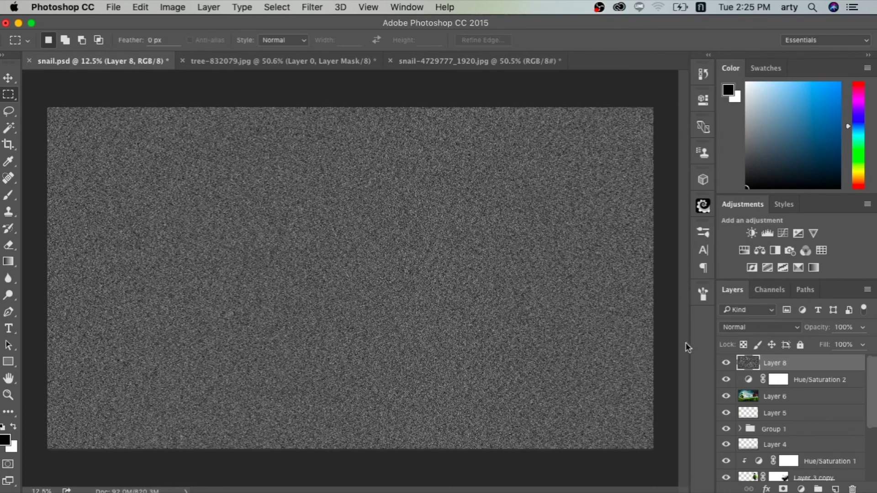
# - Duplicate Layer 8, hide the Layer 8 copy, and reselect Layer 8
pyautogui.hotkey('ctrl', 'j')
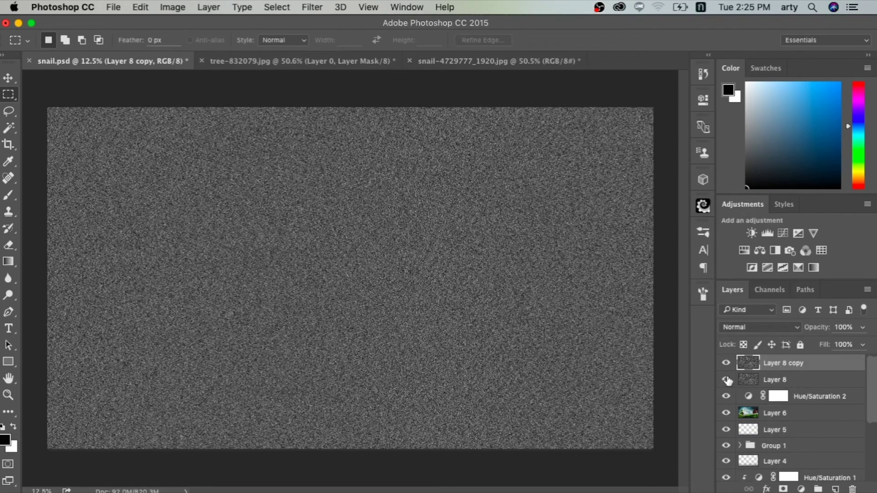
pyautogui.click(726, 380)
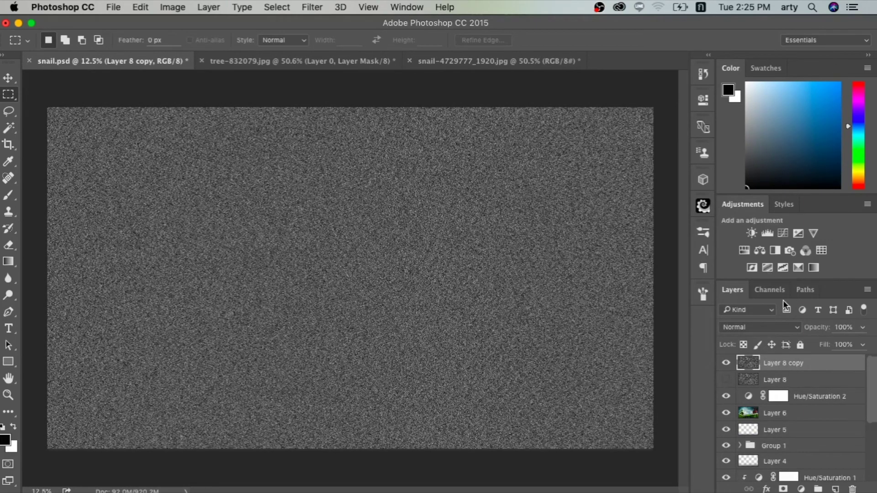
pyautogui.click(727, 364)
pyautogui.click(725, 379)
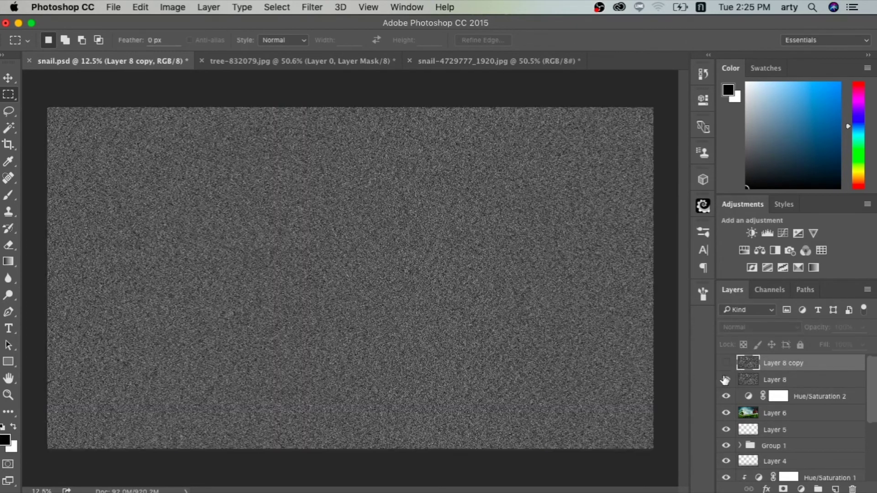
pyautogui.click(772, 380)
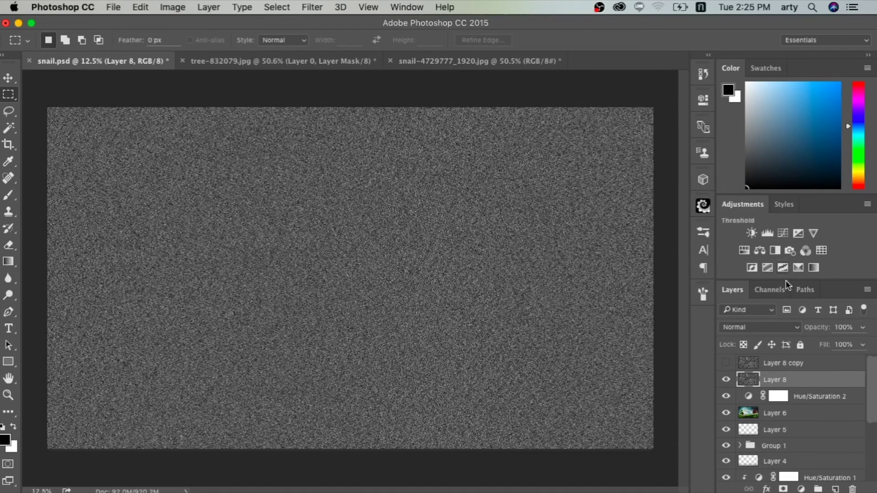
pyautogui.click(792, 326)
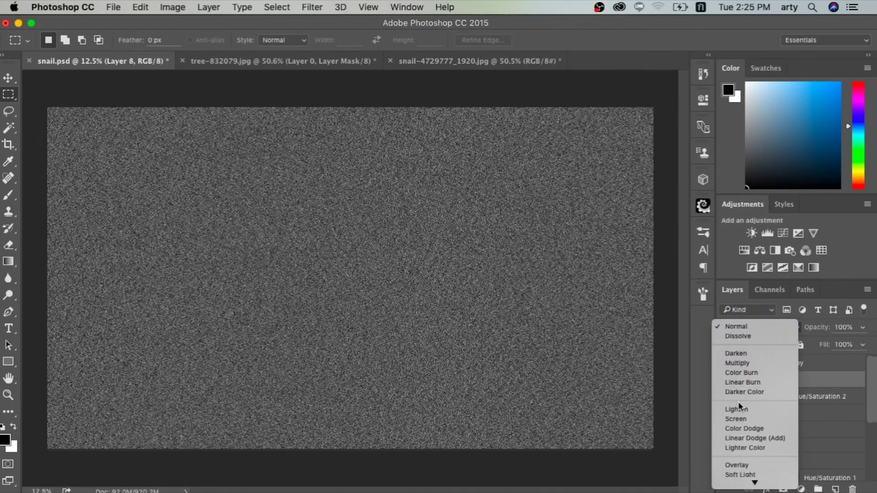
# - Set Layer 8 to Screen and clip a Levels adjustment with input levels 103 and 227
pyautogui.click(742, 419)
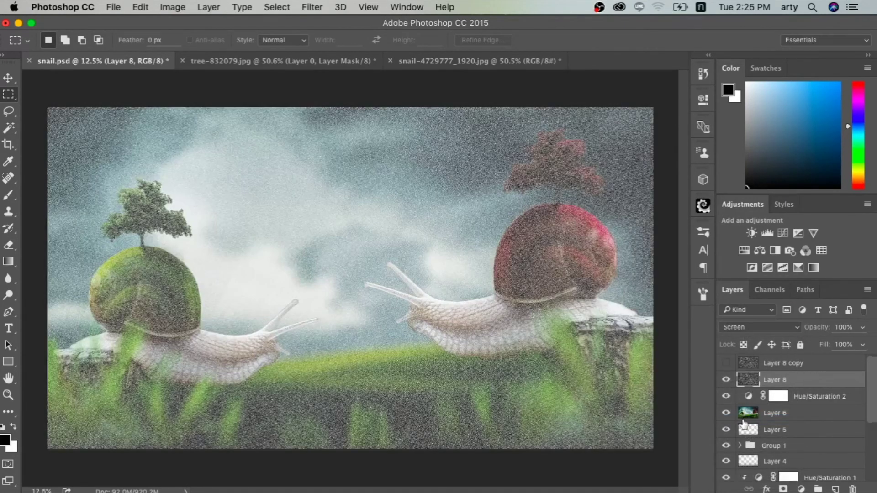
pyautogui.click(767, 234)
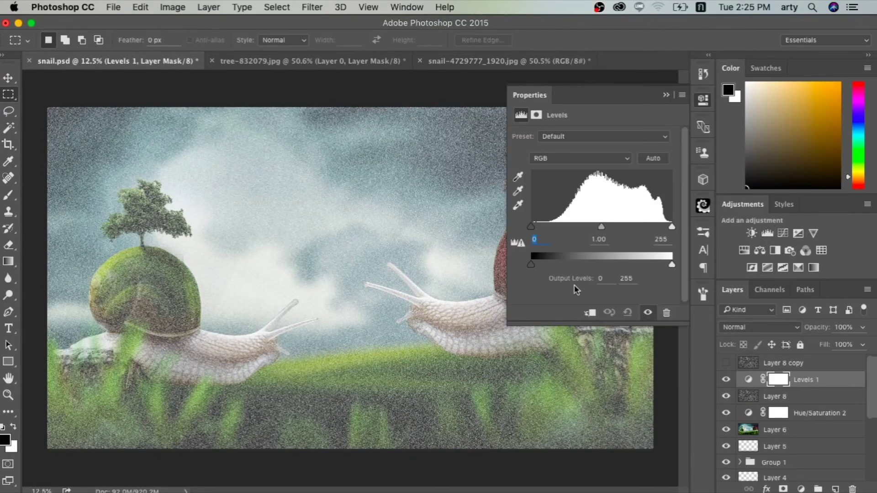
pyautogui.click(589, 313)
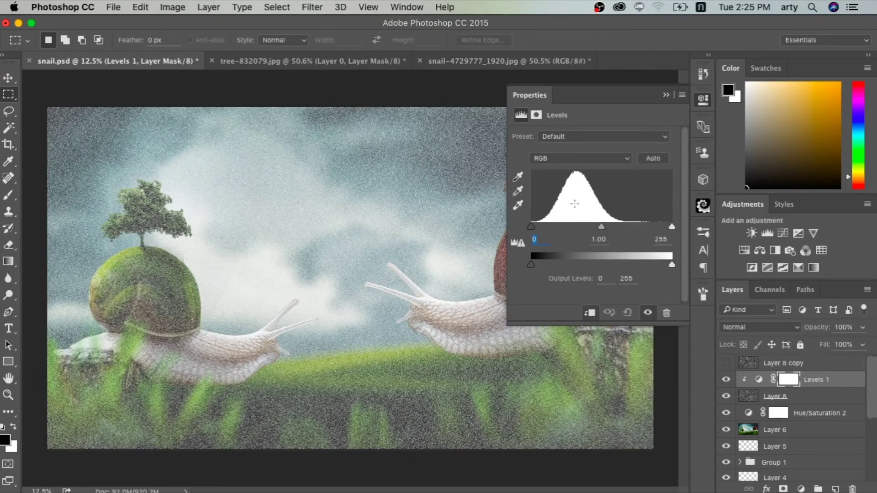
pyautogui.moveTo(531, 226); pyautogui.dragTo(573, 229)
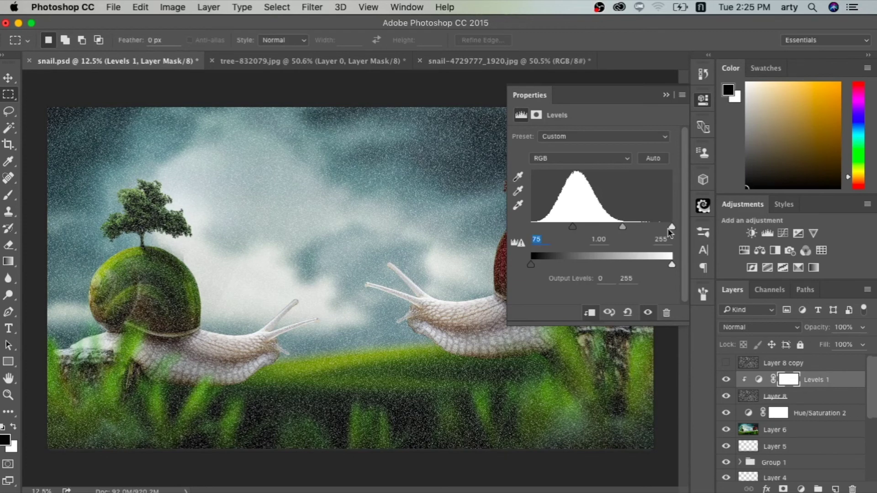
pyautogui.moveTo(674, 228); pyautogui.dragTo(658, 228)
pyautogui.moveTo(584, 225); pyautogui.dragTo(588, 225)
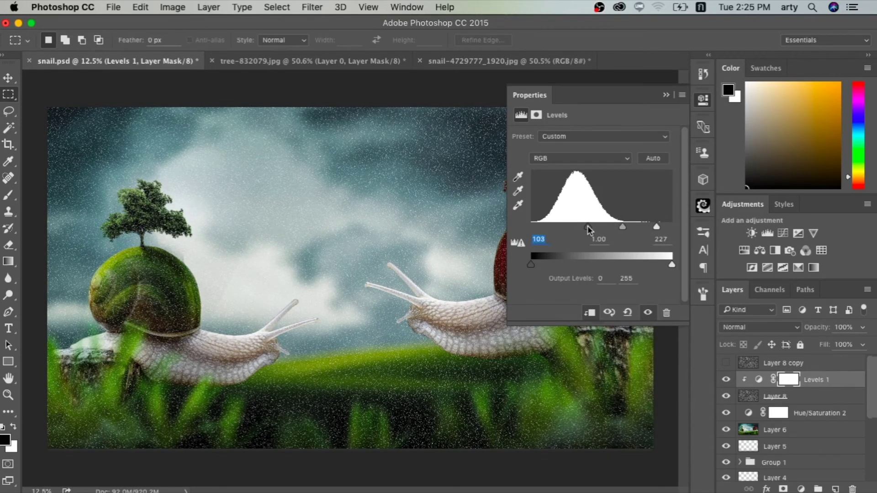
pyautogui.click(666, 95)
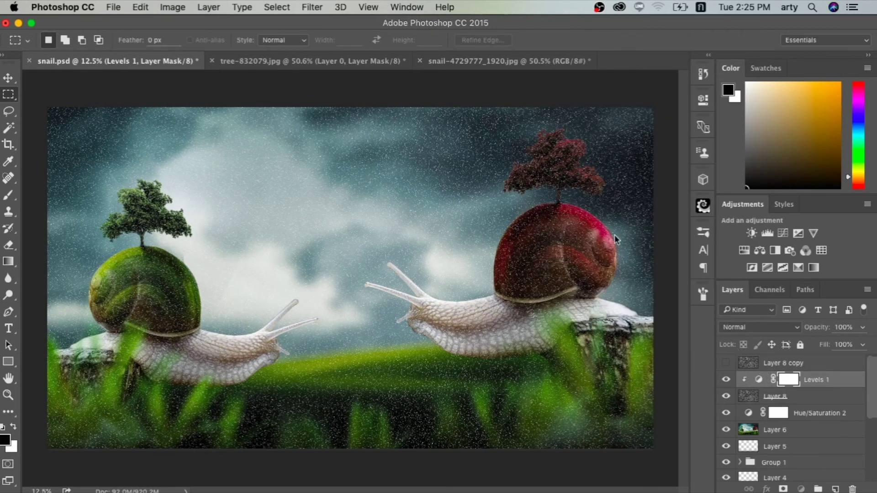
pyautogui.hotkey('alt', '[')
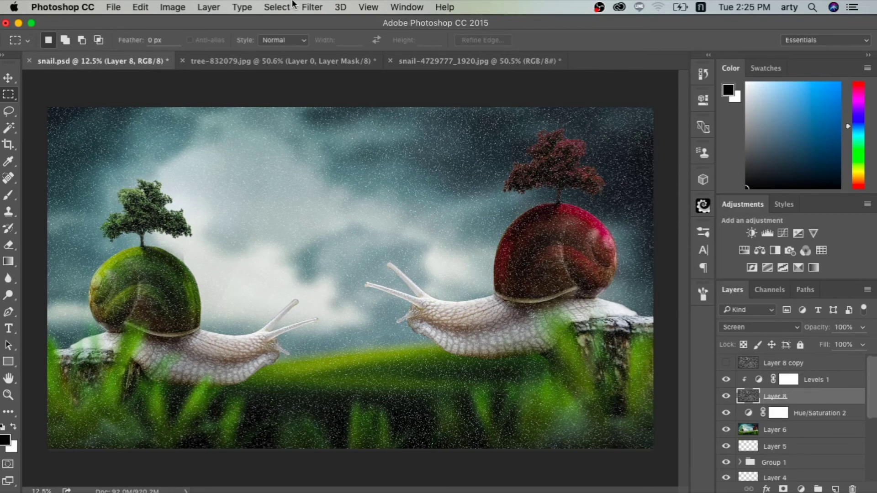
# - Apply a Motion Blur with Angle 57° and Distance 97 pixels to Layer 8
pyautogui.click(311, 7)
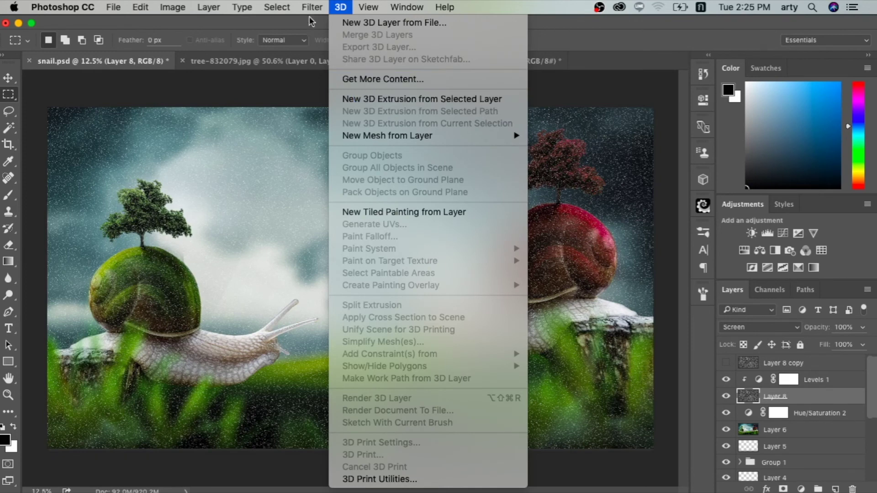
pyautogui.moveTo(370, 159)
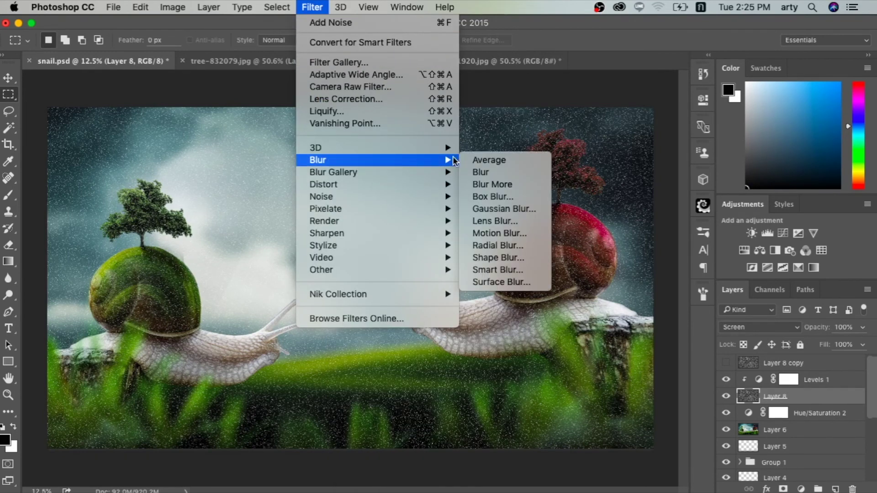
pyautogui.click(480, 233)
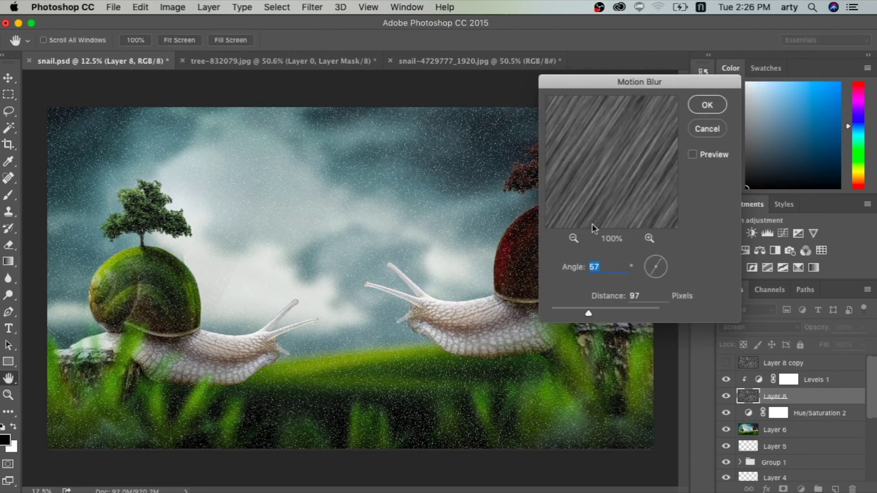
pyautogui.click(574, 239)
pyautogui.click(574, 238)
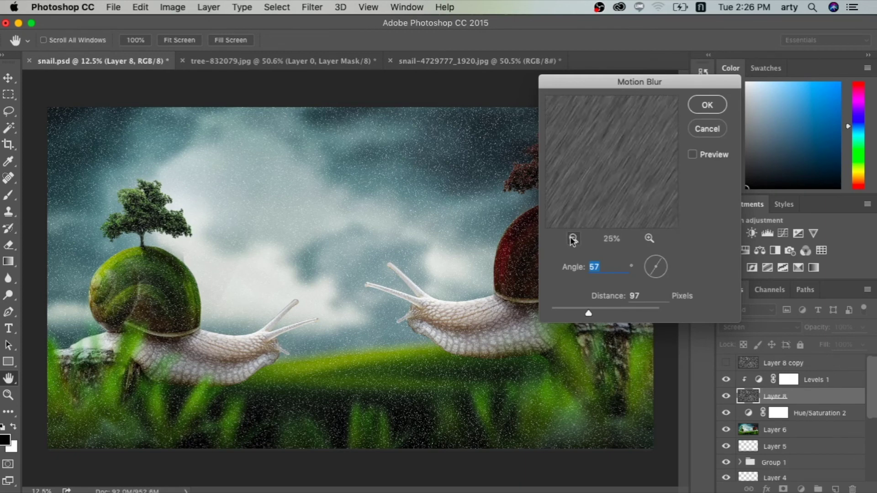
pyautogui.click(574, 238)
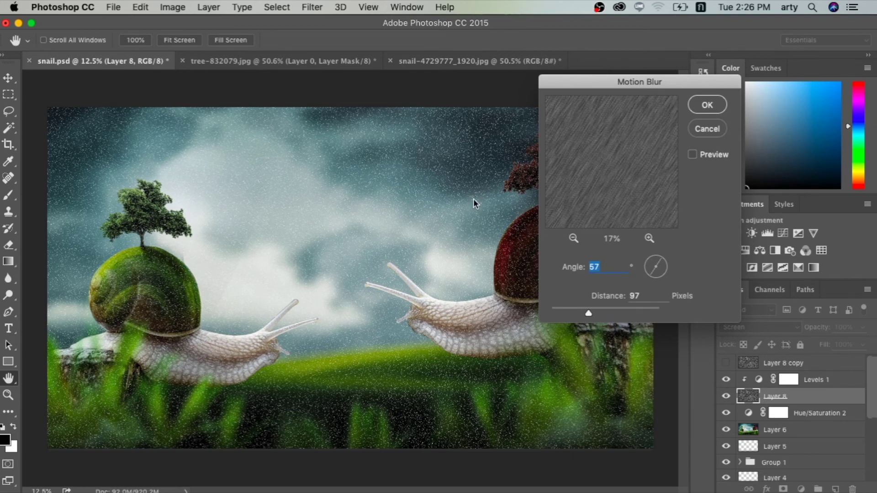
pyautogui.press('Return')
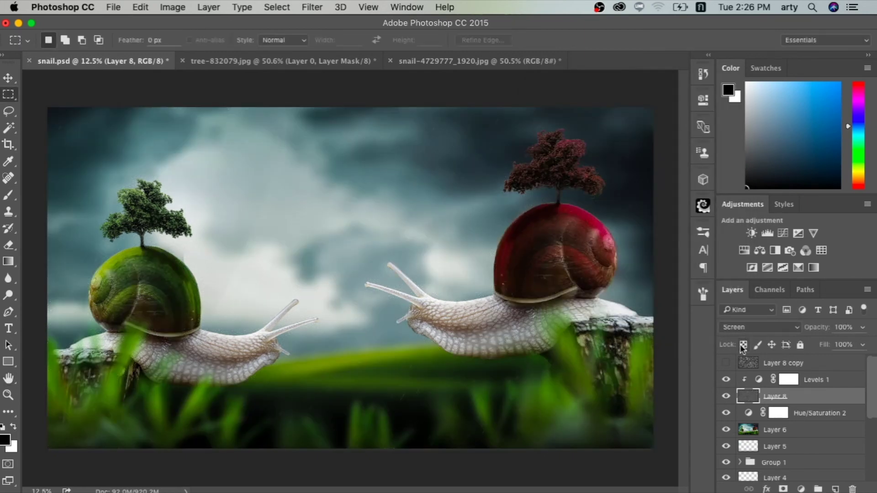
# - Adjust the rain's clipped Levels to black input 86 and midtones 0.85
pyautogui.doubleClick(758, 380)
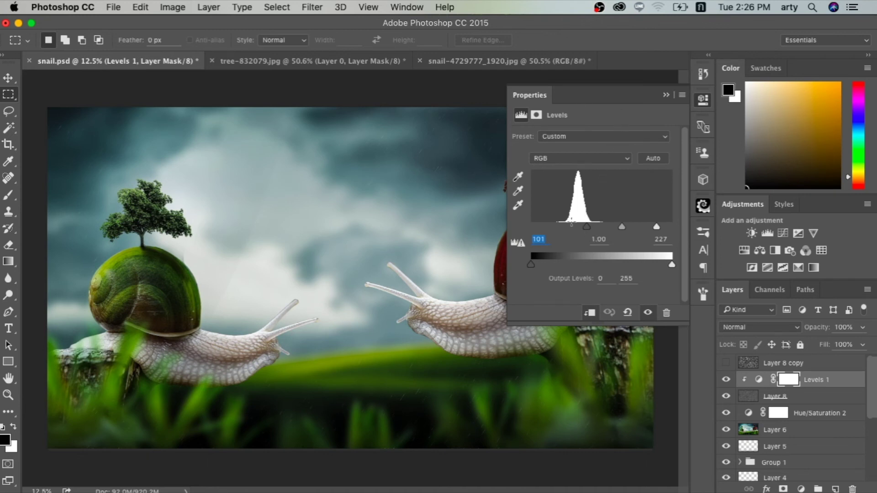
pyautogui.press('super+plus')
pyautogui.press('super+plus')
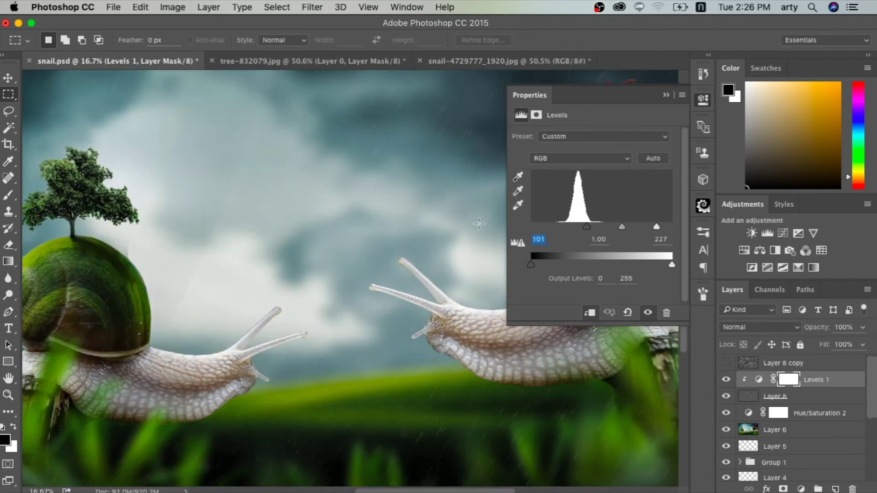
pyautogui.moveTo(352, 157); pyautogui.dragTo(259, 210)
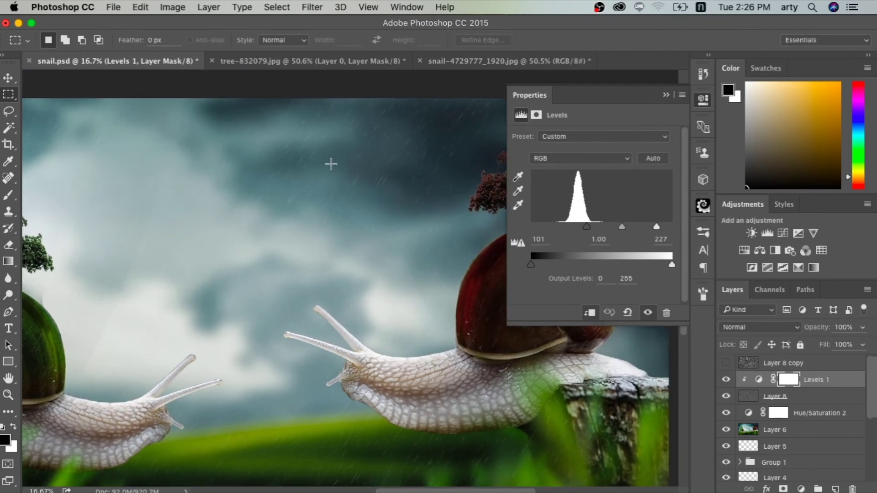
pyautogui.moveTo(319, 192); pyautogui.dragTo(417, 184)
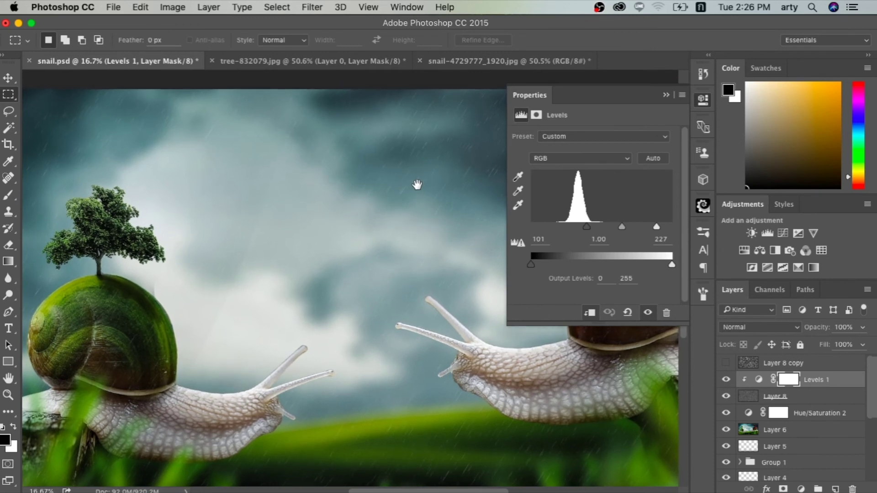
pyautogui.moveTo(417, 184); pyautogui.dragTo(395, 180)
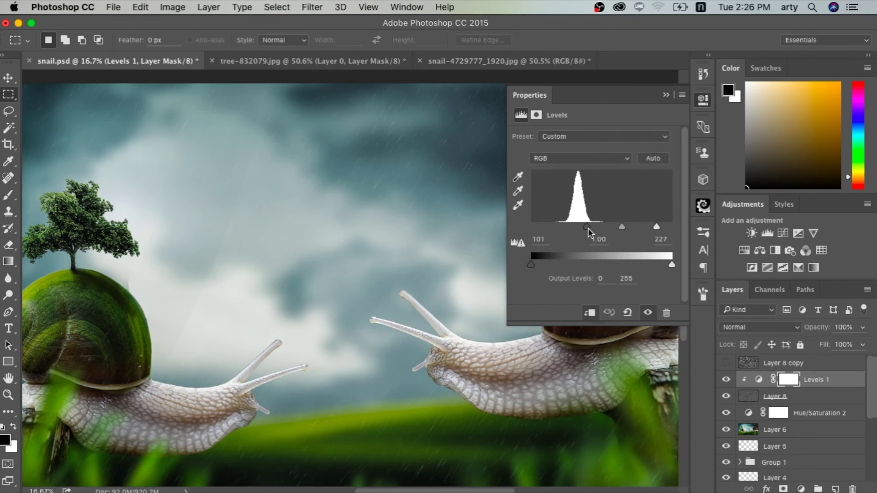
pyautogui.moveTo(588, 228); pyautogui.dragTo(576, 226)
pyautogui.moveTo(572, 223)
pyautogui.mouseDown()
pyautogui.moveTo(558, 224)
pyautogui.moveTo(581, 225)
pyautogui.mouseUp()
pyautogui.moveTo(581, 226); pyautogui.dragTo(618, 228)
pyautogui.moveTo(621, 227); pyautogui.dragTo(623, 228)
pyautogui.moveTo(582, 228); pyautogui.dragTo(577, 227)
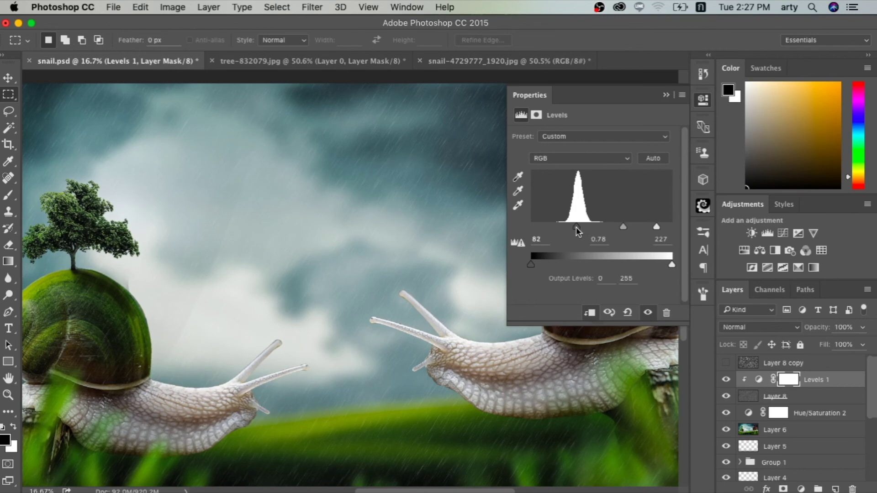
pyautogui.click(667, 96)
# - Zoom out to fit and scroll over the full composite to check the rain streaks
pyautogui.hotkey('ctrl', '-')
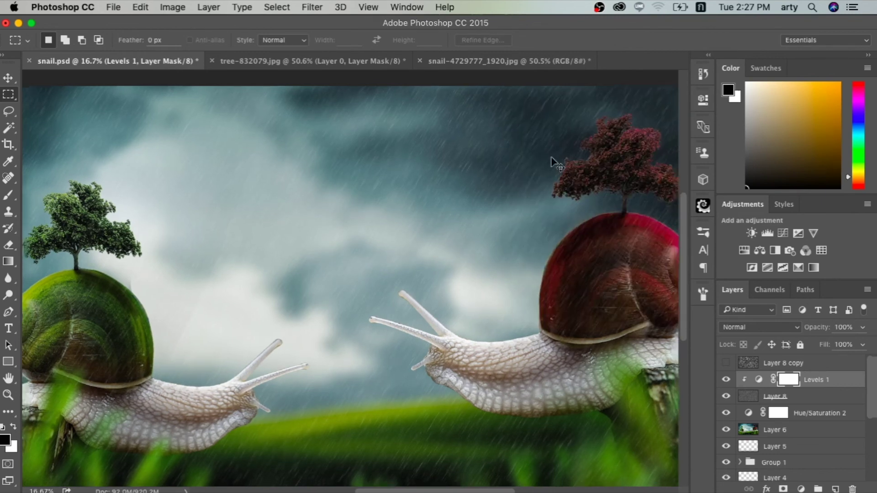
pyautogui.hotkey('ctrl', '-')
pyautogui.hotkey('ctrl', '0')
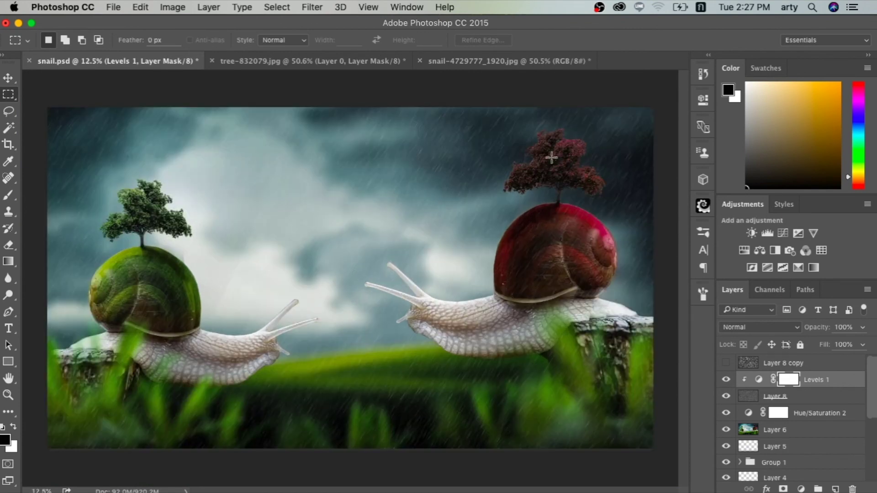
pyautogui.scroll(2, 551, 157)
pyautogui.scroll(2, 551, 157)
pyautogui.scroll(5, 552, 158)
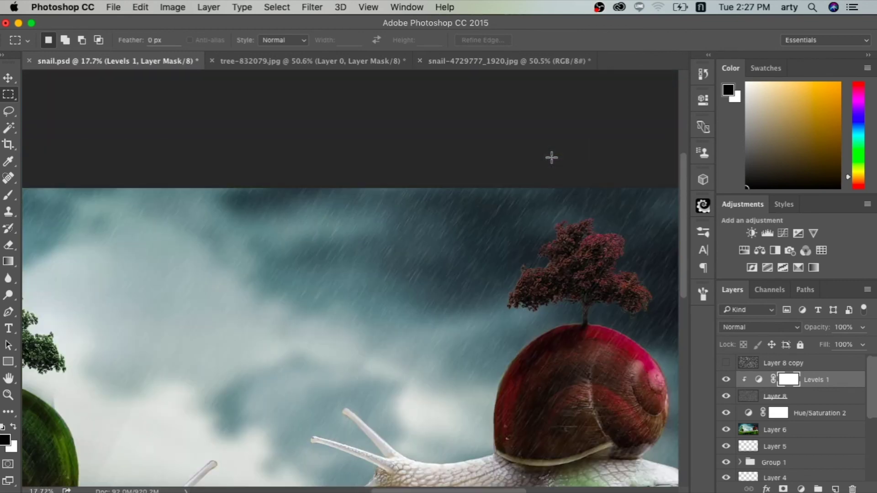
pyautogui.scroll(-1, 552, 158)
pyautogui.scroll(-2, 551, 158)
pyautogui.scroll(-2, 552, 158)
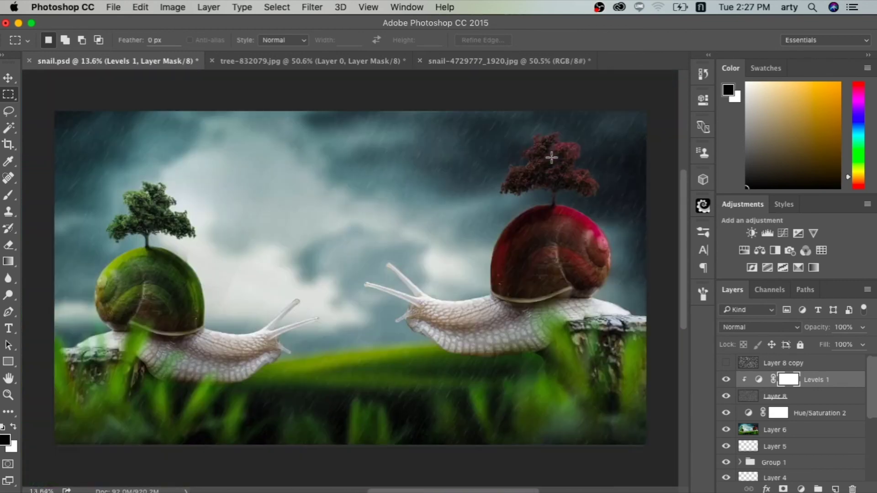
pyautogui.scroll(-1, 551, 157)
pyautogui.scroll(-1, 552, 158)
pyautogui.scroll(2, 551, 158)
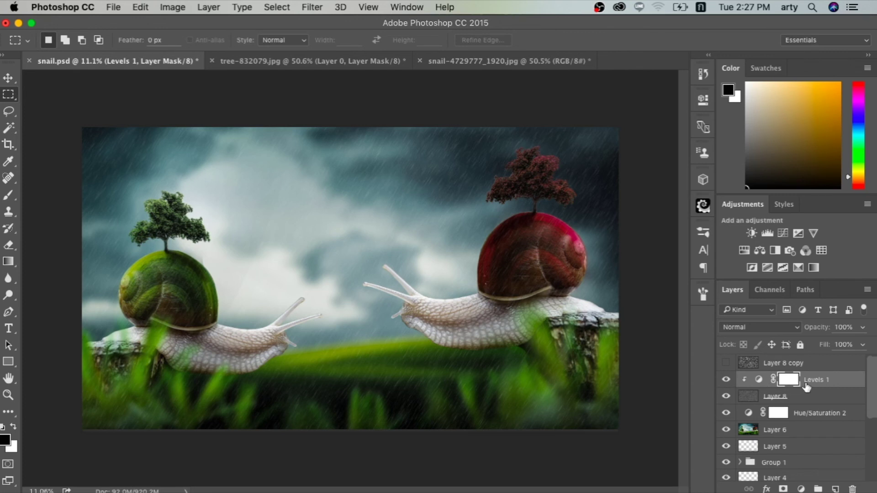
# - Add a layer mask to Layer 8 and set up a very large low-opacity black brush
pyautogui.click(815, 397)
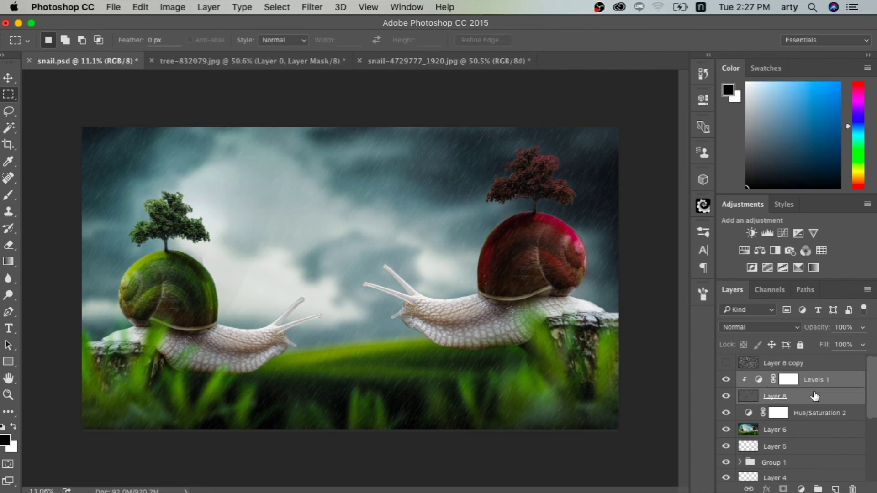
pyautogui.moveTo(822, 382)
pyautogui.mouseDown()
pyautogui.moveTo(812, 418)
pyautogui.moveTo(807, 378)
pyautogui.mouseUp()
pyautogui.click(8, 196)
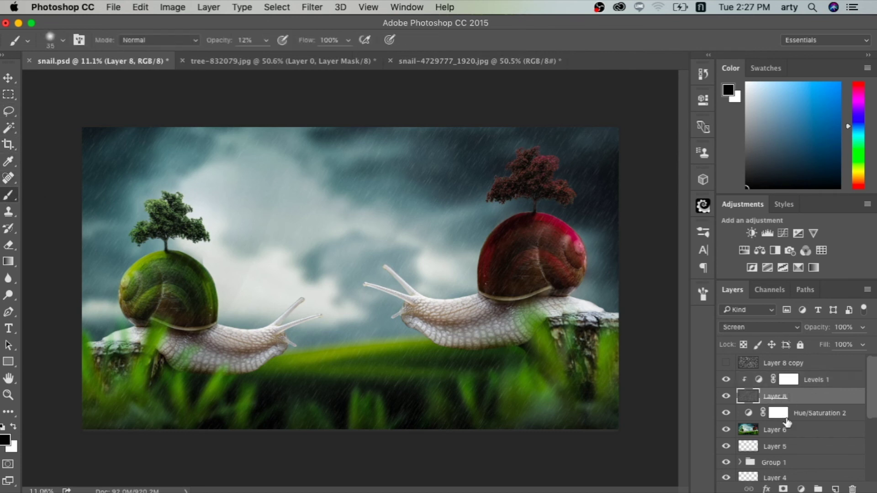
pyautogui.click(783, 489)
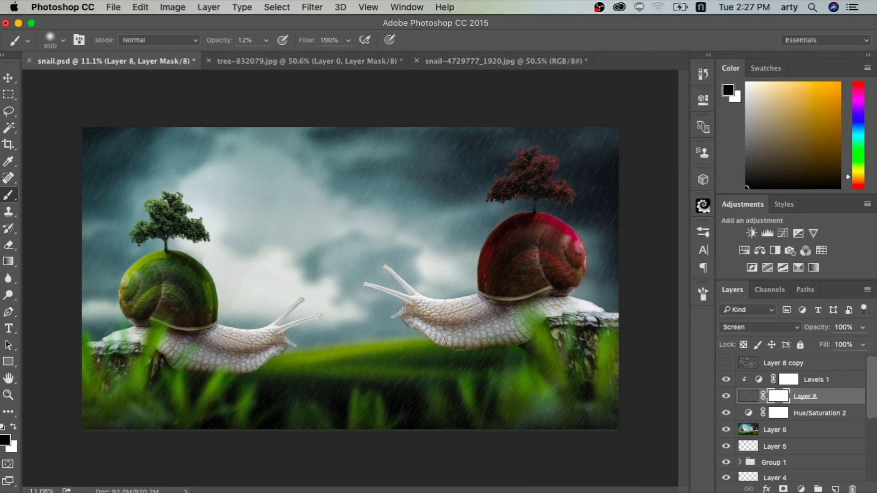
pyautogui.press(']')
pyautogui.press(']')
pyautogui.press(']')
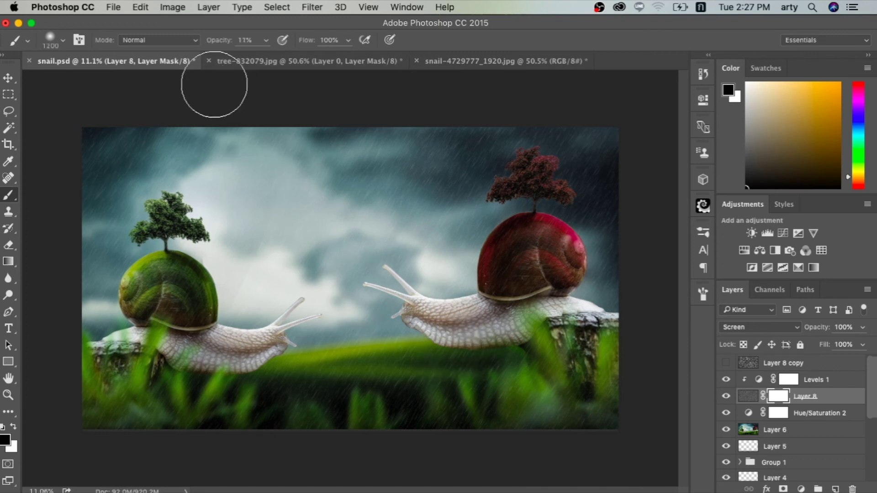
pyautogui.moveTo(227, 45); pyautogui.dragTo(234, 45)
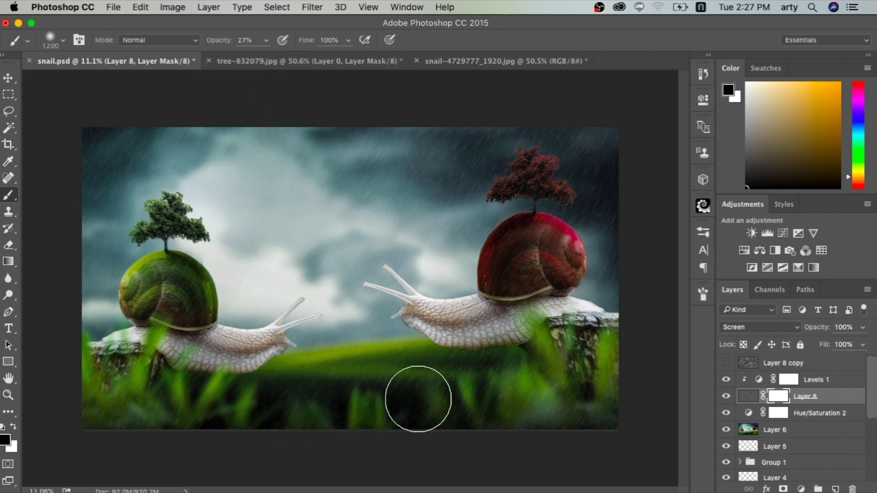
# - Paint the mask to fade the rain over the grass, stumps, left snail and red-tree shell
pyautogui.moveTo(601, 381)
pyautogui.mouseDown()
pyautogui.moveTo(582, 407)
pyautogui.moveTo(450, 407)
pyautogui.moveTo(597, 412)
pyautogui.moveTo(104, 411)
pyautogui.moveTo(170, 392)
pyautogui.moveTo(95, 412)
pyautogui.moveTo(233, 393)
pyautogui.moveTo(343, 308)
pyautogui.moveTo(499, 364)
pyautogui.moveTo(329, 411)
pyautogui.moveTo(401, 405)
pyautogui.mouseUp()
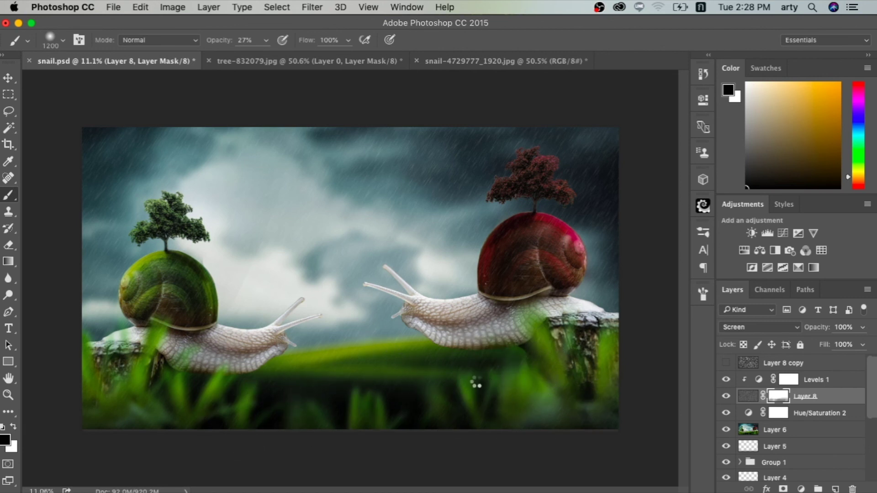
pyautogui.moveTo(334, 403)
pyautogui.mouseDown()
pyautogui.moveTo(297, 395)
pyautogui.moveTo(231, 415)
pyautogui.moveTo(462, 376)
pyautogui.moveTo(435, 368)
pyautogui.mouseUp()
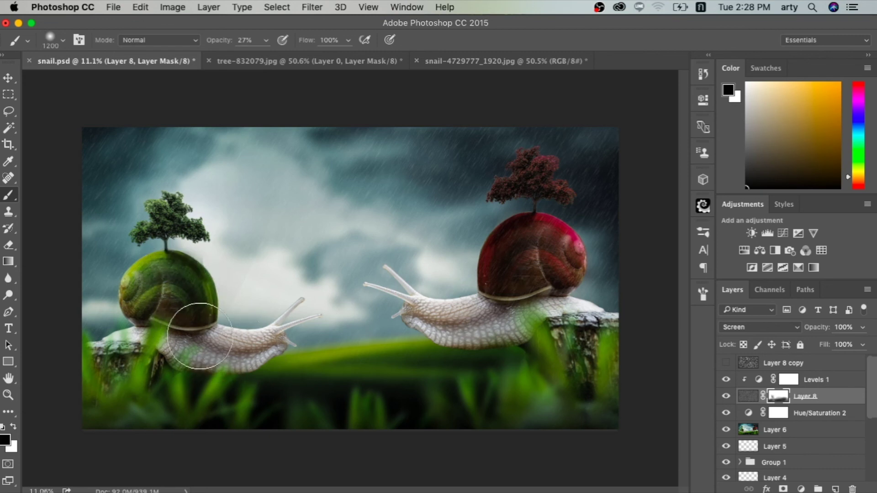
pyautogui.moveTo(180, 320); pyautogui.dragTo(166, 242)
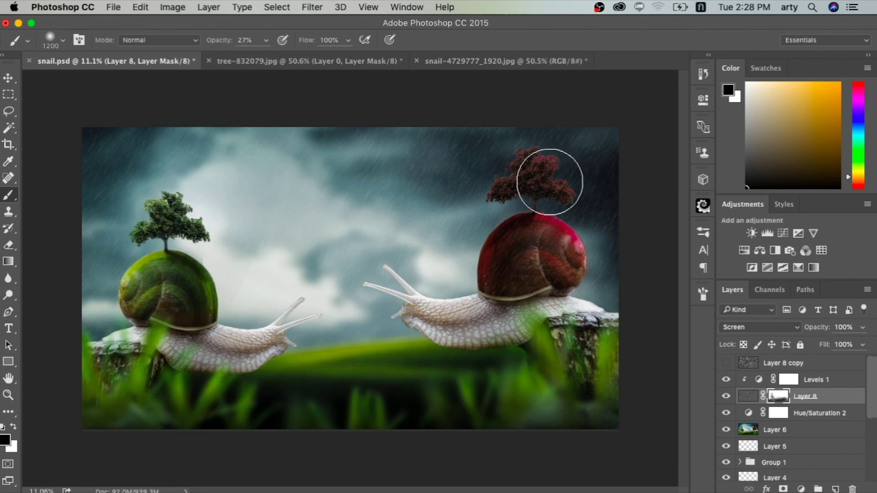
pyautogui.moveTo(551, 180); pyautogui.dragTo(525, 186)
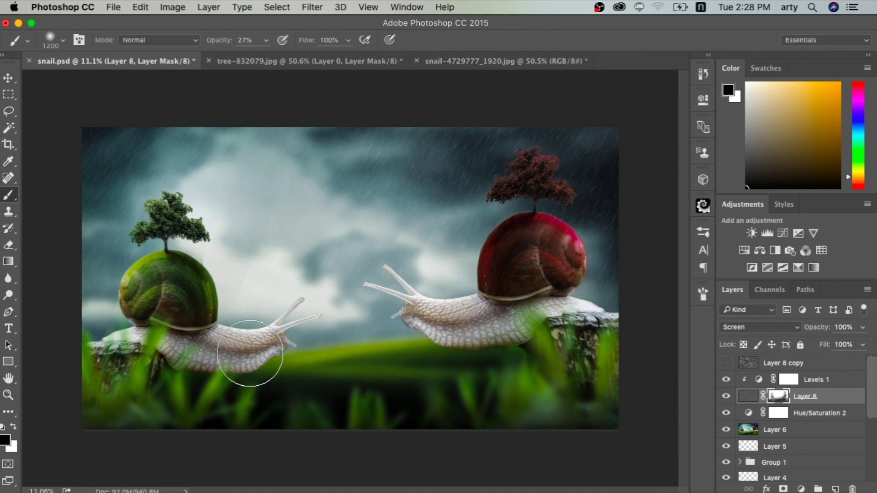
pyautogui.scroll(2, 249, 353)
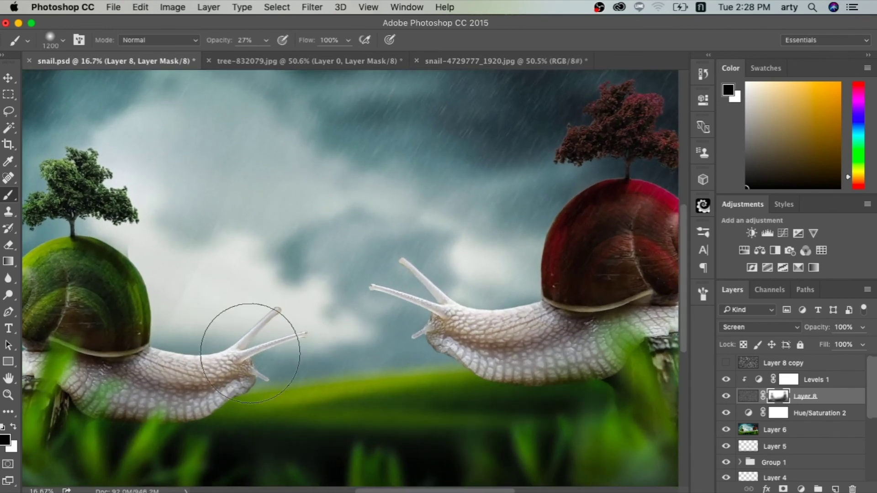
pyautogui.press('super+minus')
pyautogui.press('super+minus')
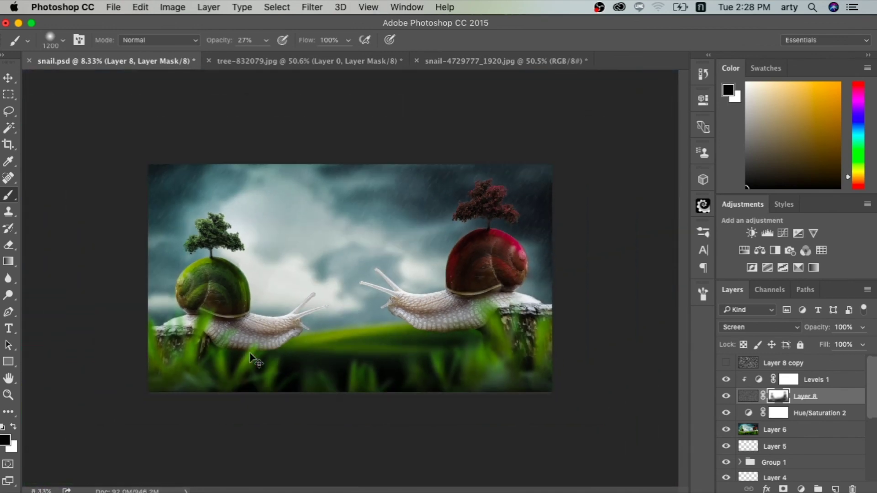
pyautogui.press('super+plus')
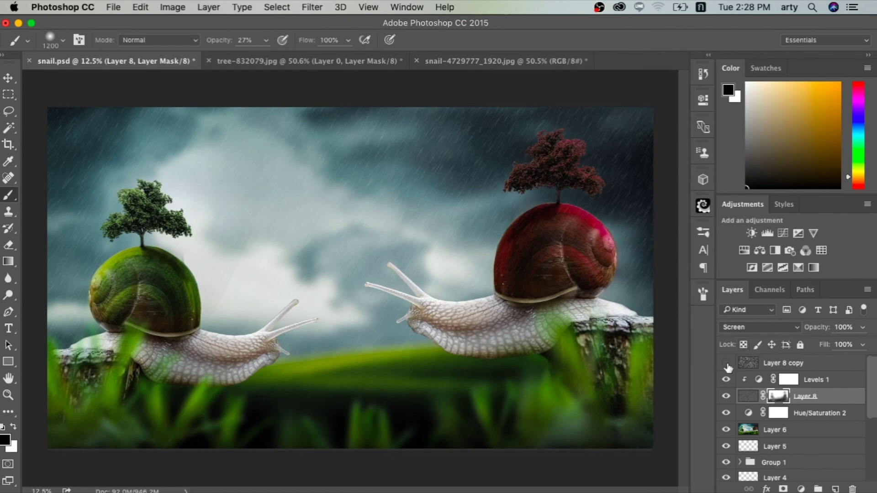
# - Show Layer 8 copy in Screen mode and marquee a rectangle in its middle
pyautogui.click(726, 363)
pyautogui.click(753, 363)
pyautogui.click(798, 325)
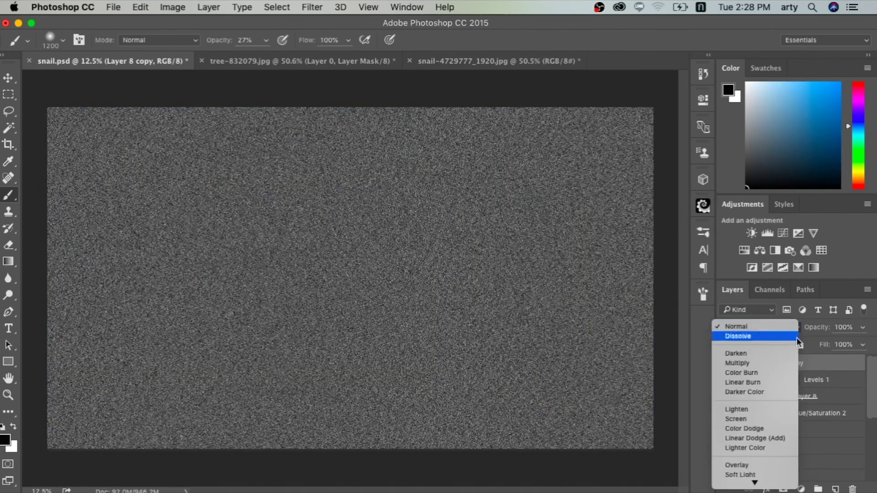
pyautogui.click(750, 419)
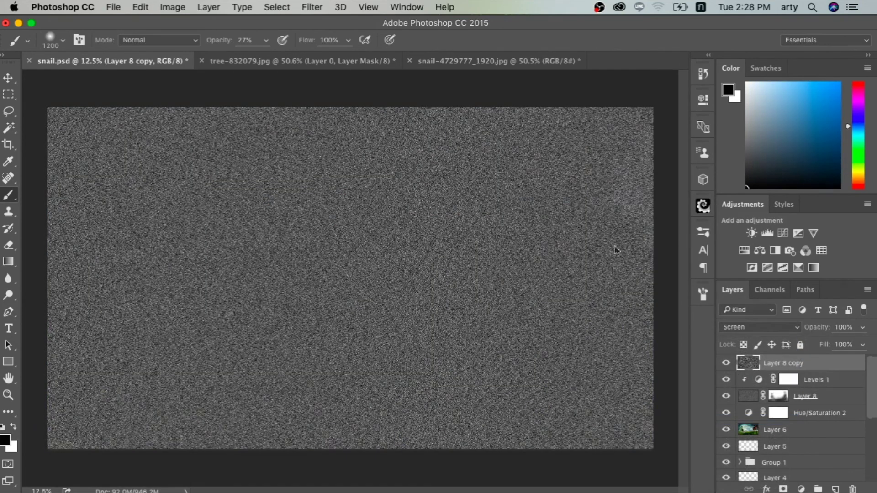
pyautogui.scroll(1, 480, 229)
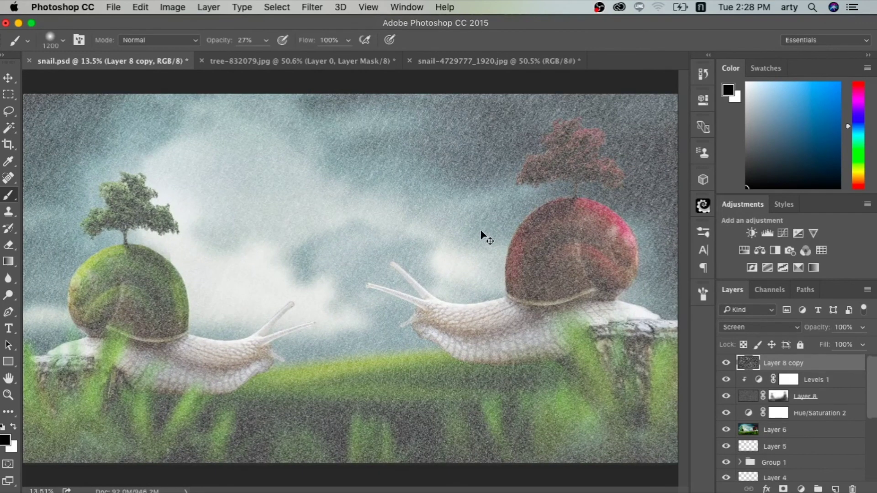
pyautogui.scroll(-1, 480, 234)
pyautogui.scroll(-1, 482, 236)
pyautogui.scroll(-1, 483, 236)
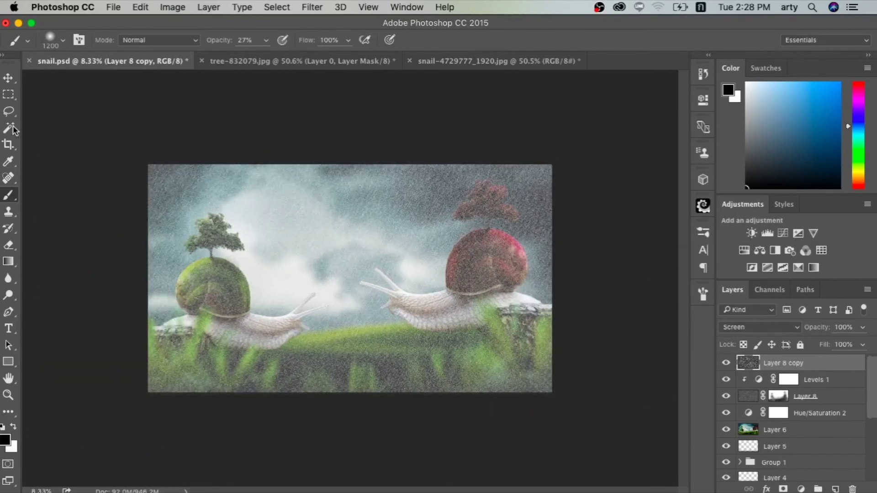
pyautogui.click(8, 94)
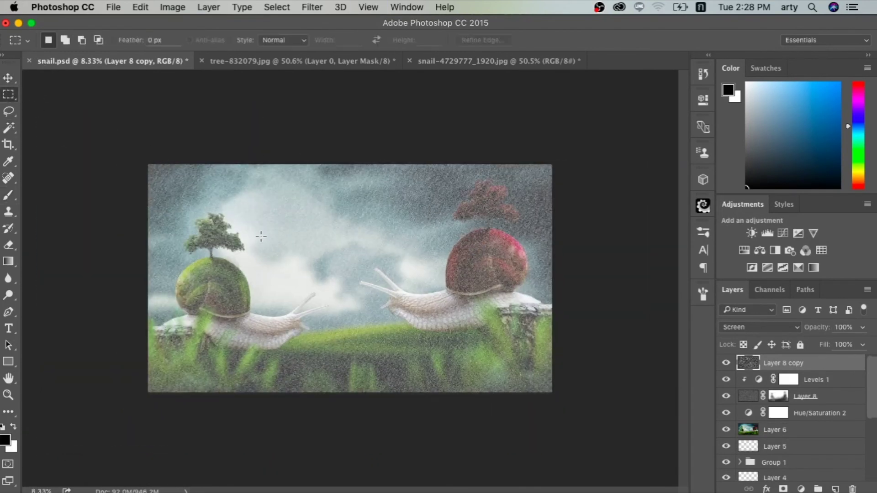
pyautogui.moveTo(257, 236); pyautogui.dragTo(451, 364)
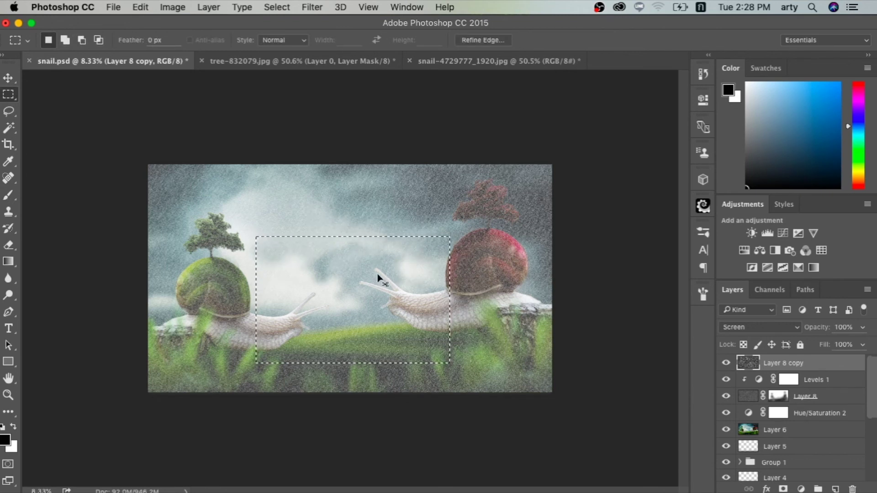
# - Copy the selected noise patch to Layer 9 and delete Layer 8 copy
pyautogui.press('super+j')
pyautogui.click(778, 378)
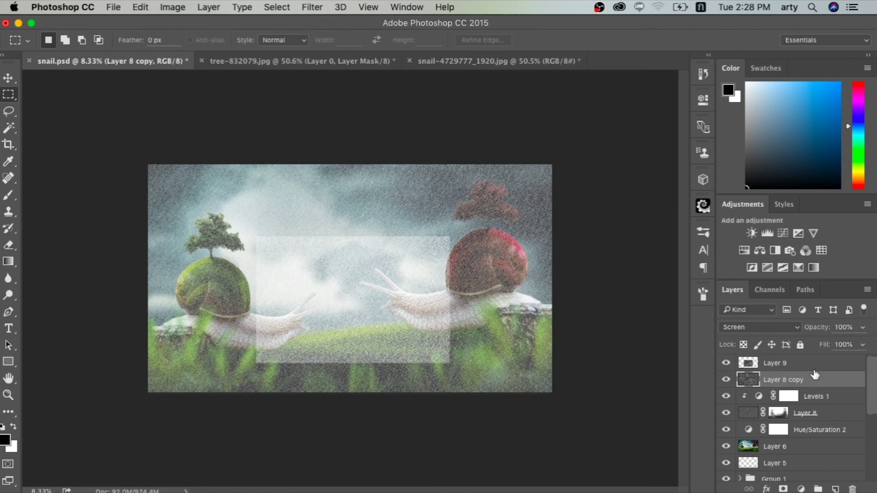
pyautogui.press('Delete')
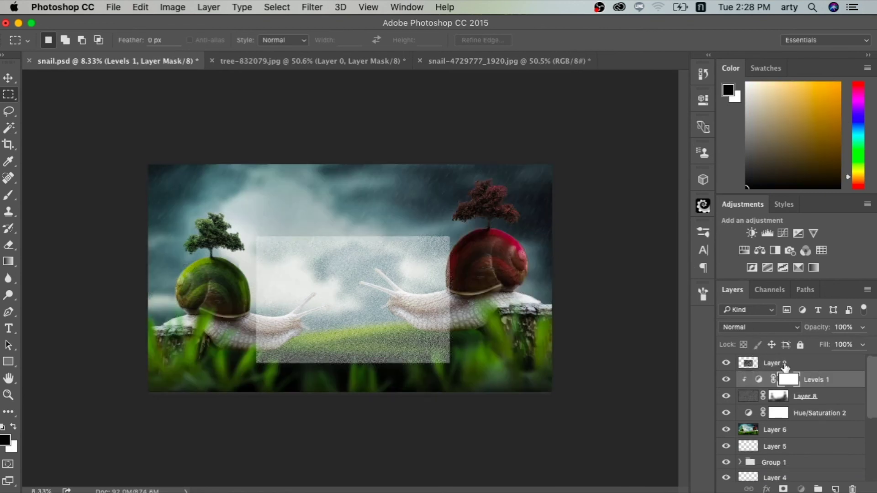
# - Scale Layer 9 to about 308% and position it to cover the whole image
pyautogui.click(785, 366)
pyautogui.press('super+t')
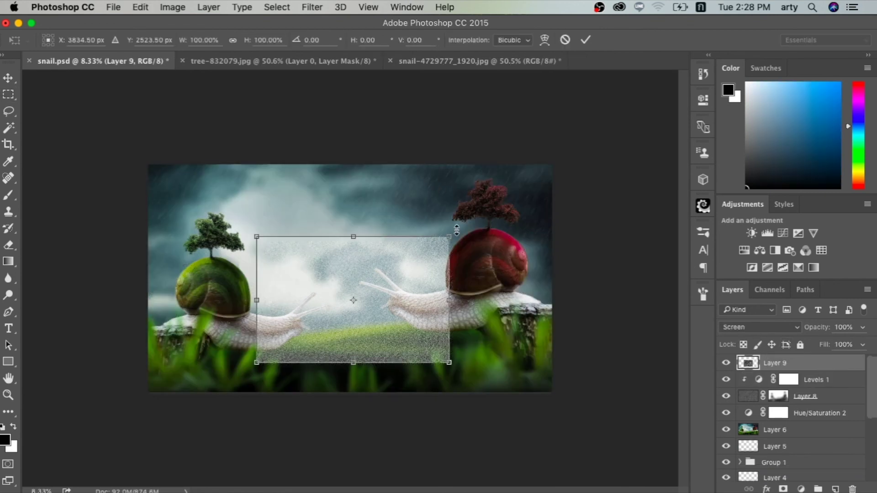
pyautogui.moveTo(448, 237); pyautogui.dragTo(651, 105)
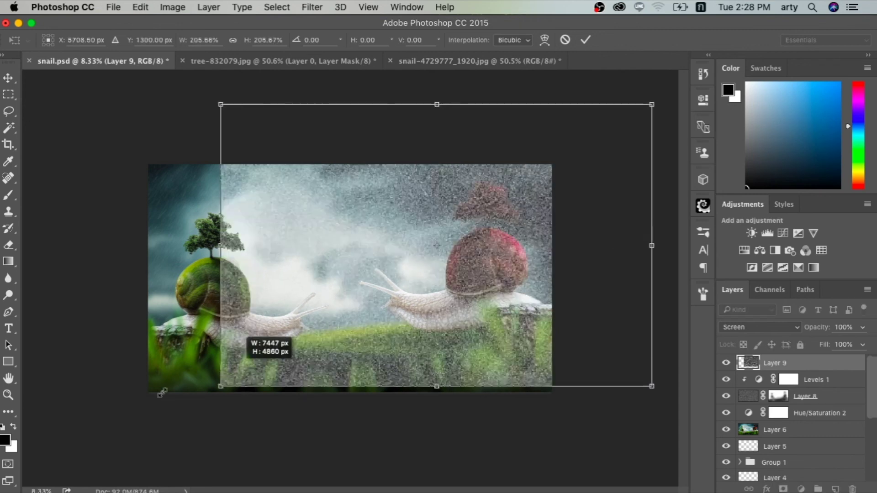
pyautogui.moveTo(257, 362); pyautogui.dragTo(57, 487)
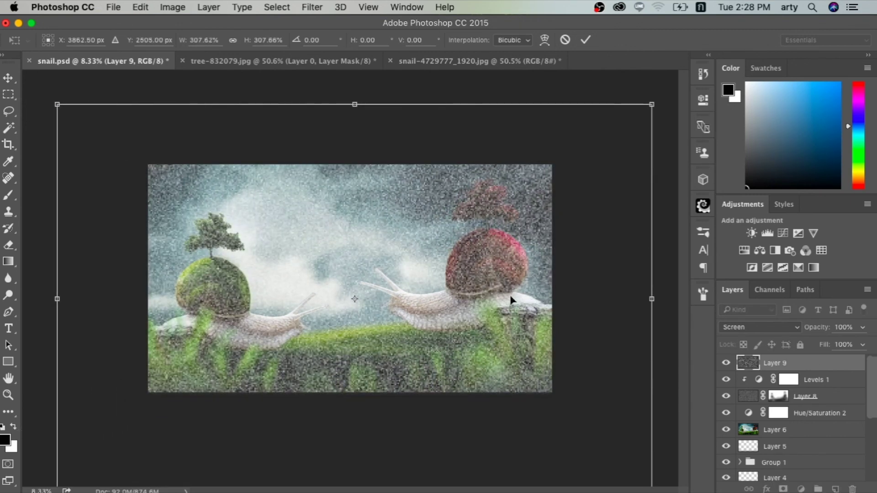
pyautogui.moveTo(509, 298); pyautogui.dragTo(510, 275)
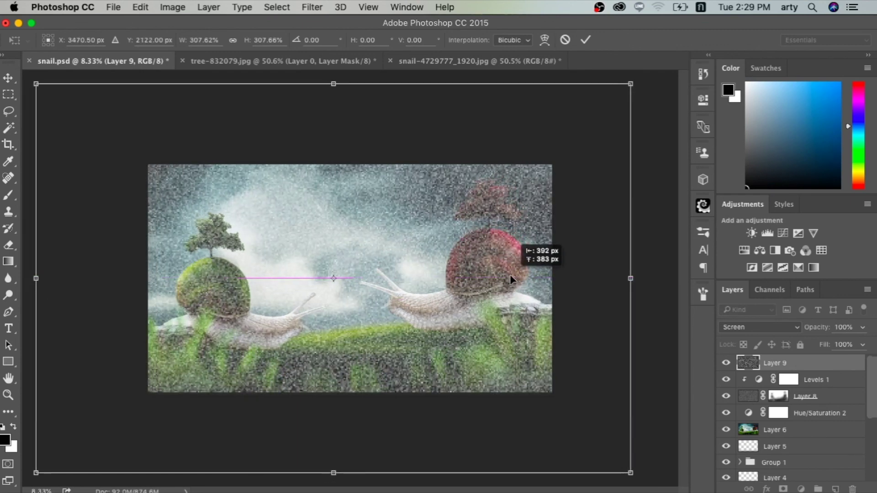
pyautogui.moveTo(510, 275); pyautogui.dragTo(517, 275)
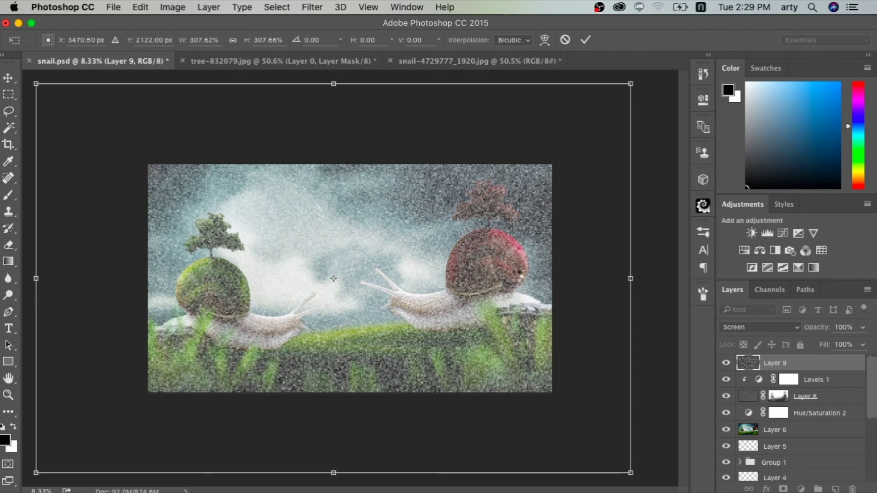
pyautogui.press('Return')
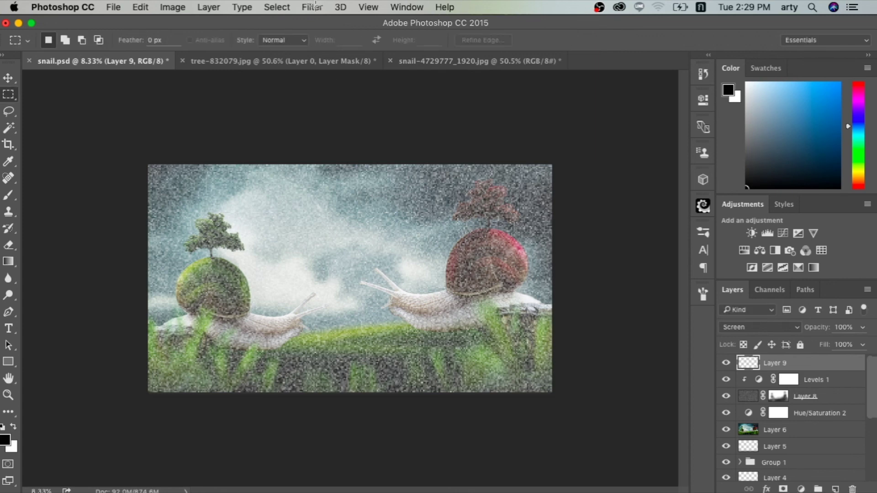
# - Apply a Motion Blur at angle 72, distance 97 to turn Layer 9's noise into rain streaks
pyautogui.click(313, 7)
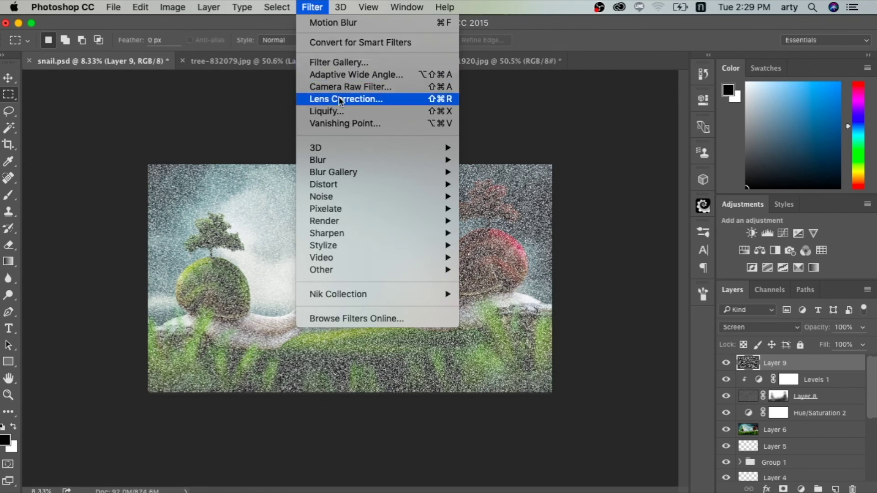
pyautogui.moveTo(370, 160)
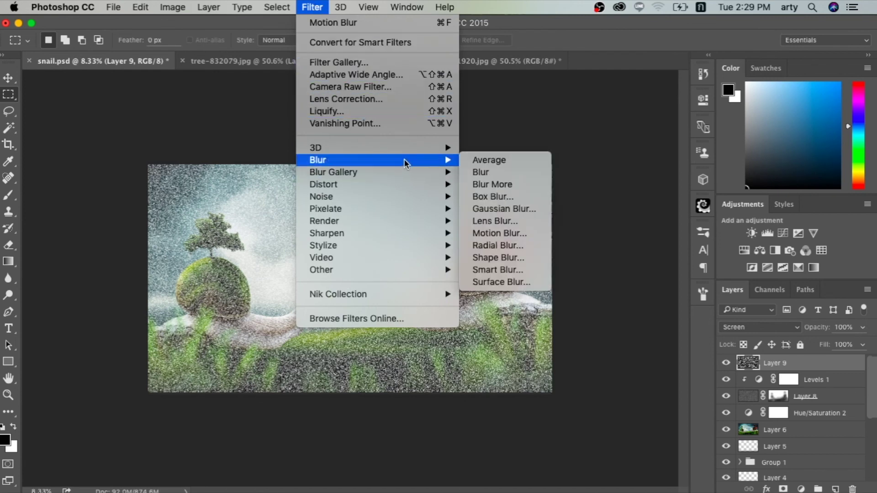
pyautogui.click(483, 233)
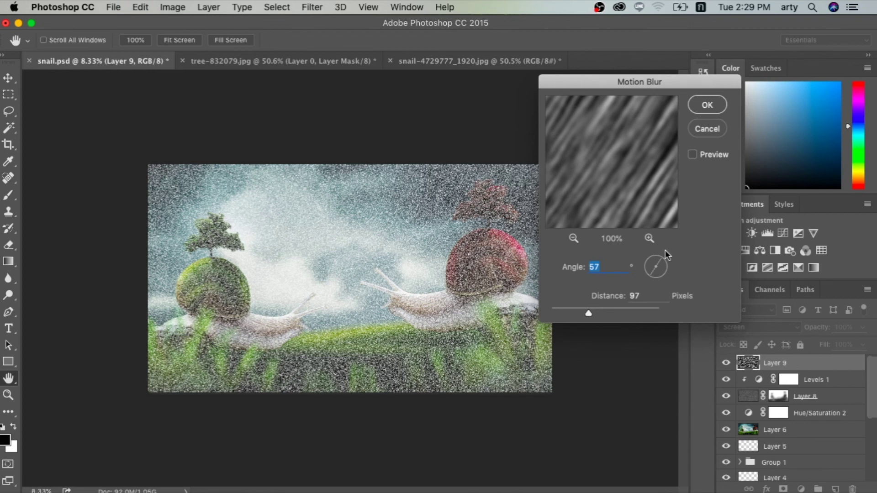
pyautogui.moveTo(663, 259); pyautogui.dragTo(660, 255)
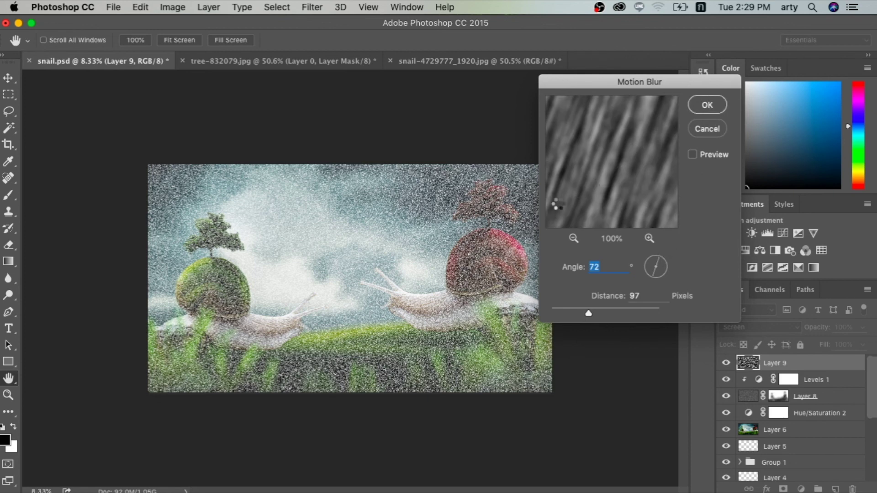
pyautogui.press('Return')
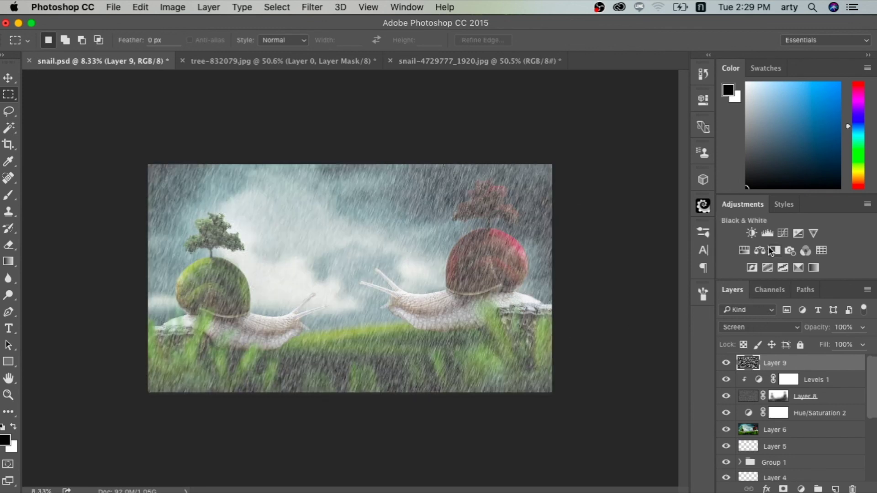
# - Clip a Levels adjustment to Layer 9 and raise its black input to about 105
pyautogui.click(768, 233)
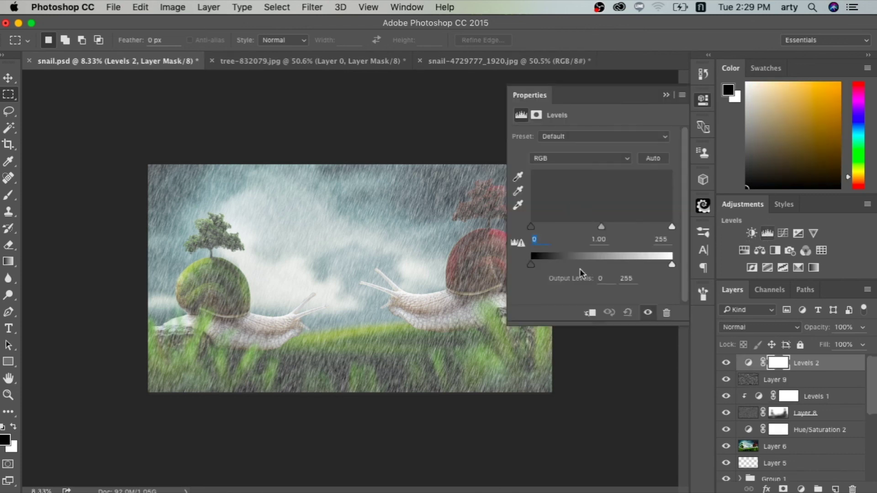
pyautogui.click(590, 313)
pyautogui.moveTo(532, 227); pyautogui.dragTo(552, 227)
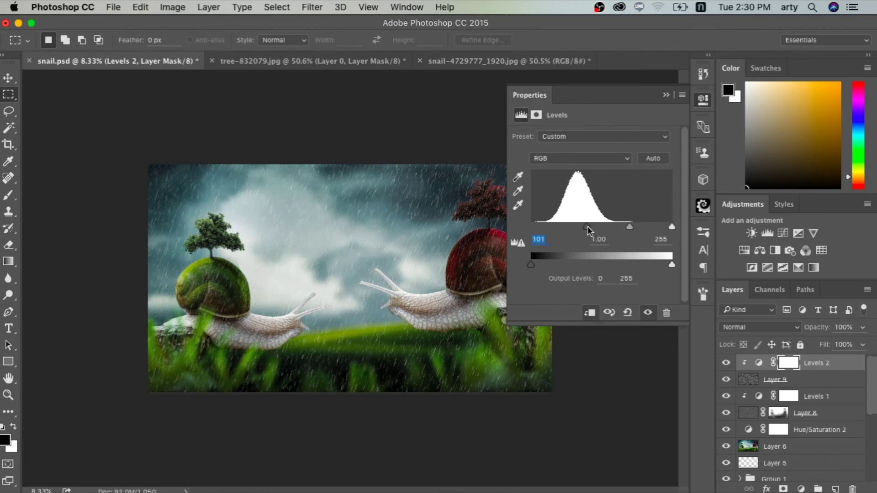
pyautogui.moveTo(587, 226); pyautogui.dragTo(629, 227)
pyautogui.click(667, 97)
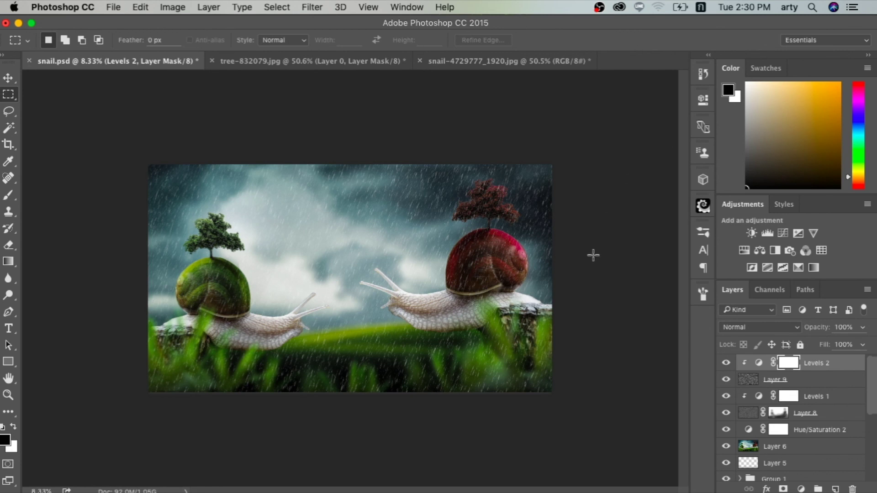
# - Soften Layer 9's rain streaks with a Gaussian Blur of about 5.8 pixels
pyautogui.click(798, 380)
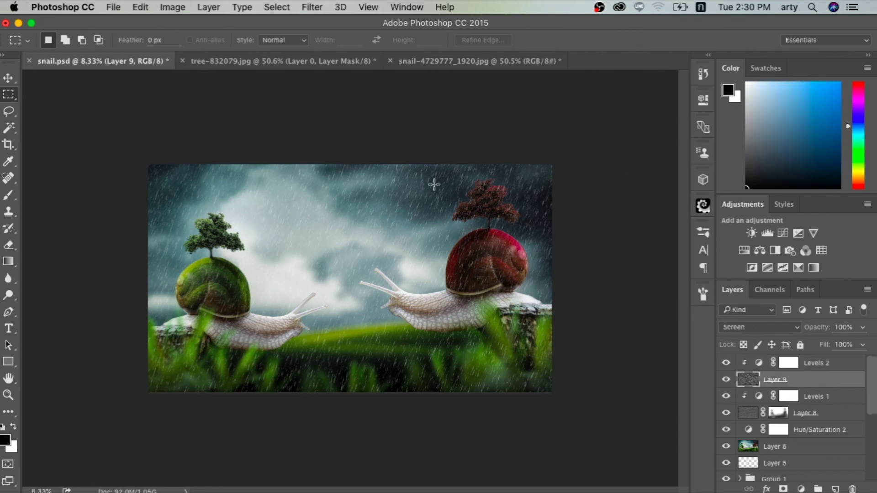
pyautogui.click(312, 6)
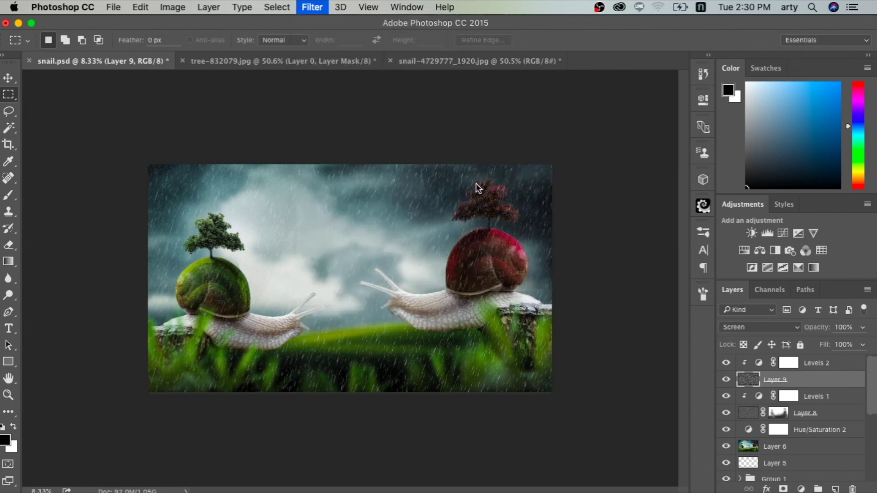
pyautogui.click(503, 208)
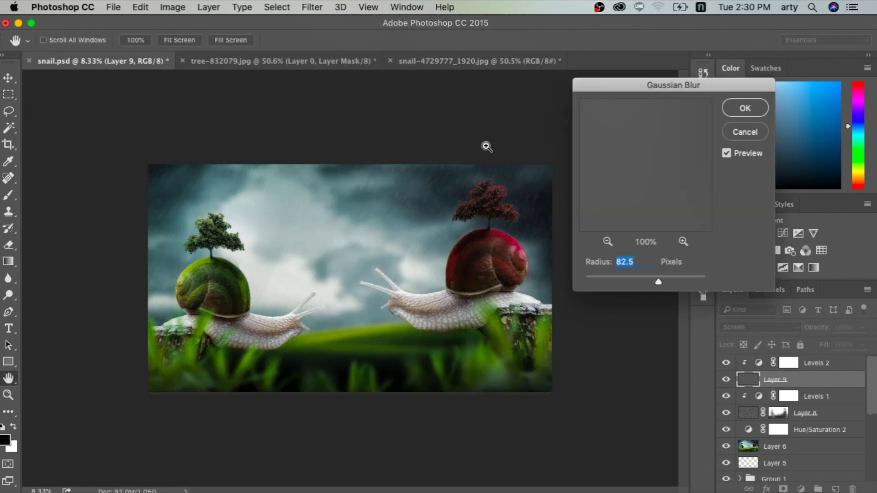
pyautogui.press('super+plus')
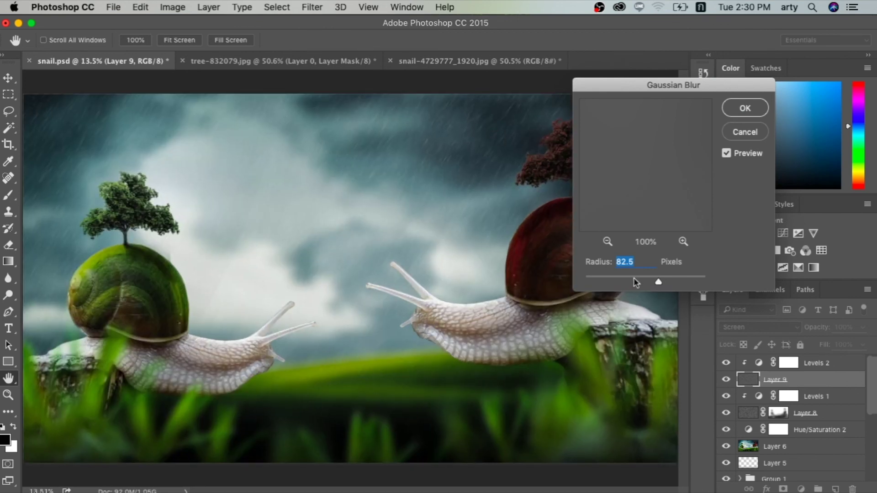
pyautogui.moveTo(639, 283); pyautogui.dragTo(634, 282)
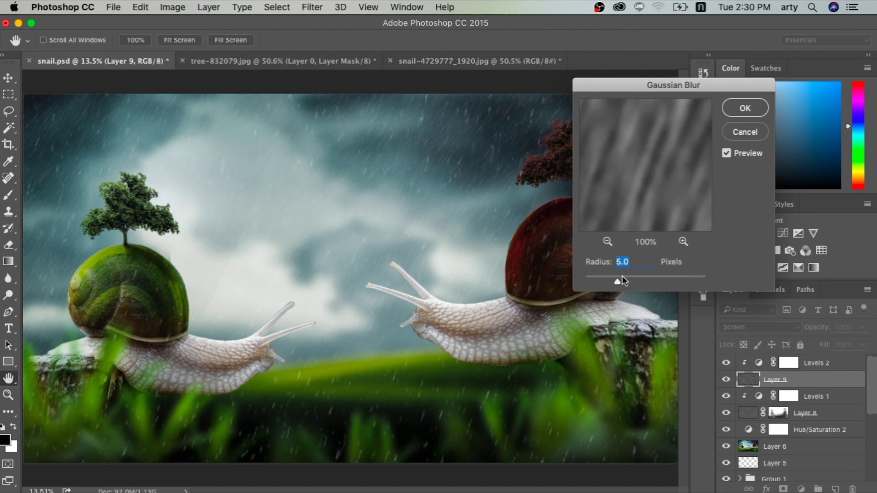
pyautogui.moveTo(621, 280); pyautogui.dragTo(620, 281)
pyautogui.click(744, 126)
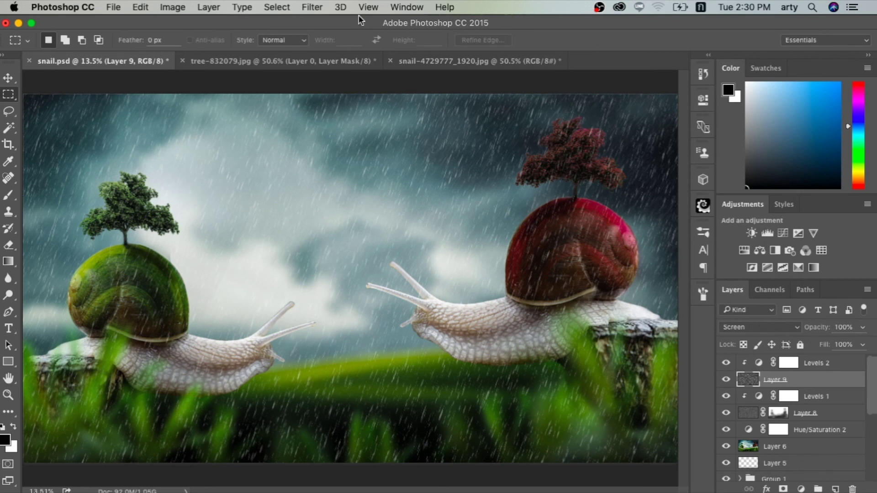
# - Apply a second Motion Blur to Layer 9 at angle 72, distance 147
pyautogui.click(315, 7)
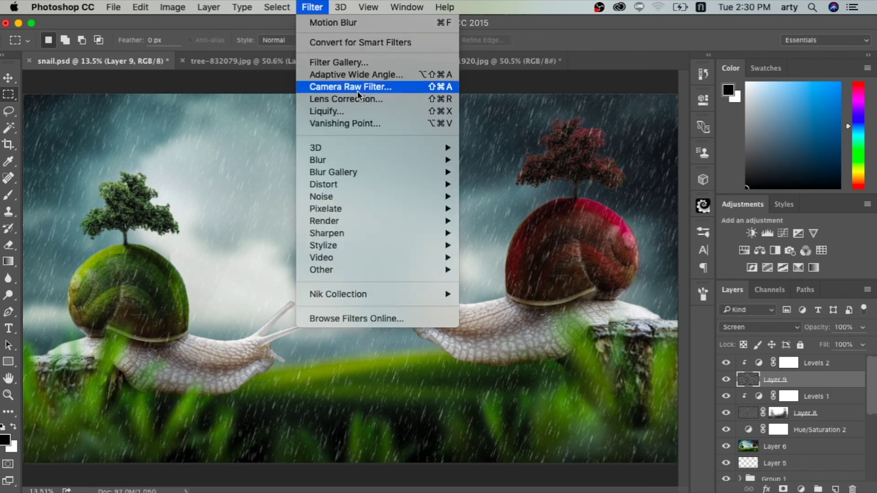
pyautogui.moveTo(317, 159)
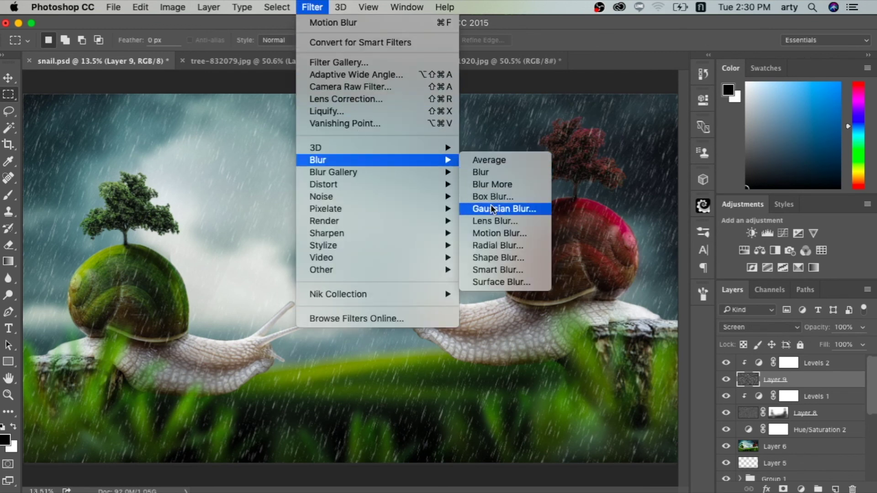
pyautogui.click(476, 208)
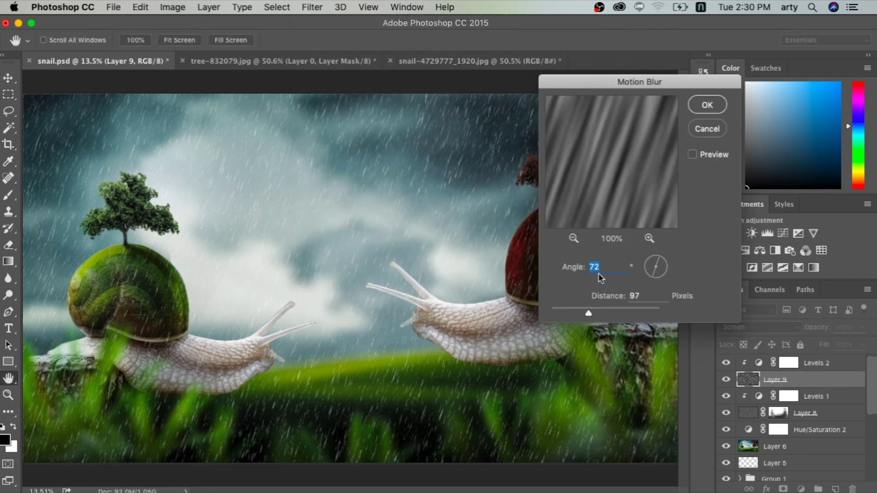
pyautogui.moveTo(590, 312); pyautogui.dragTo(597, 314)
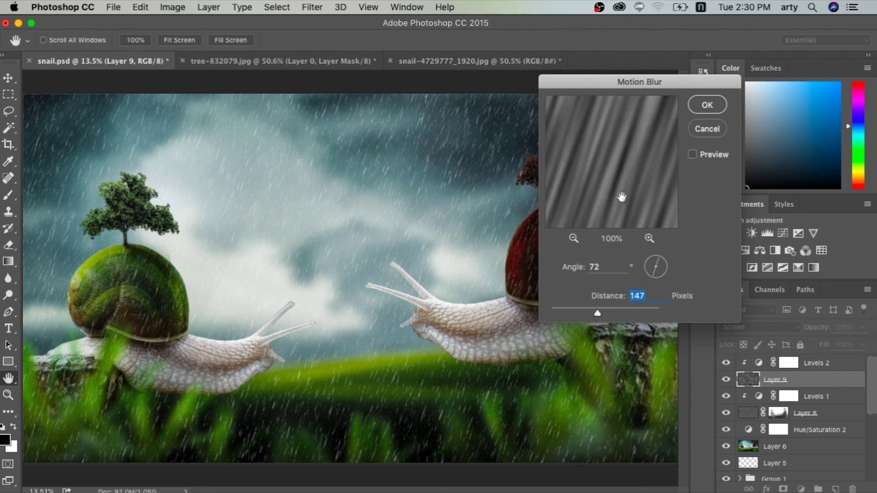
pyautogui.click(574, 239)
pyautogui.click(575, 238)
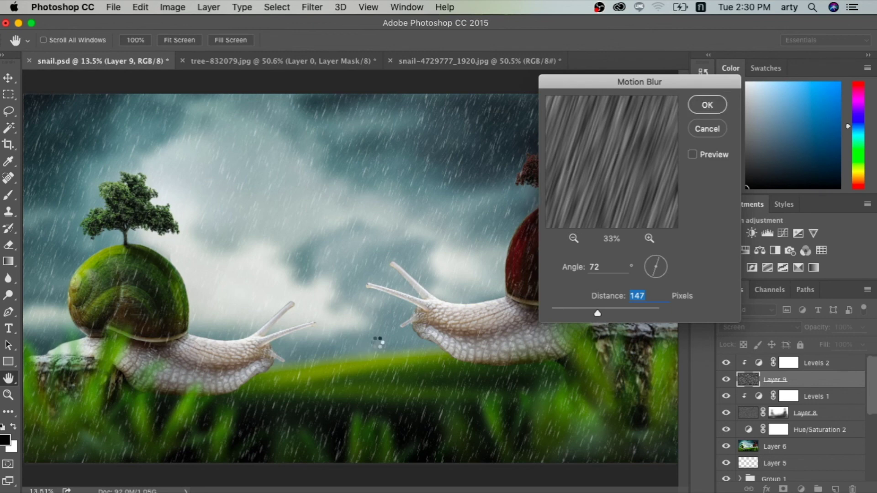
pyautogui.press('Return')
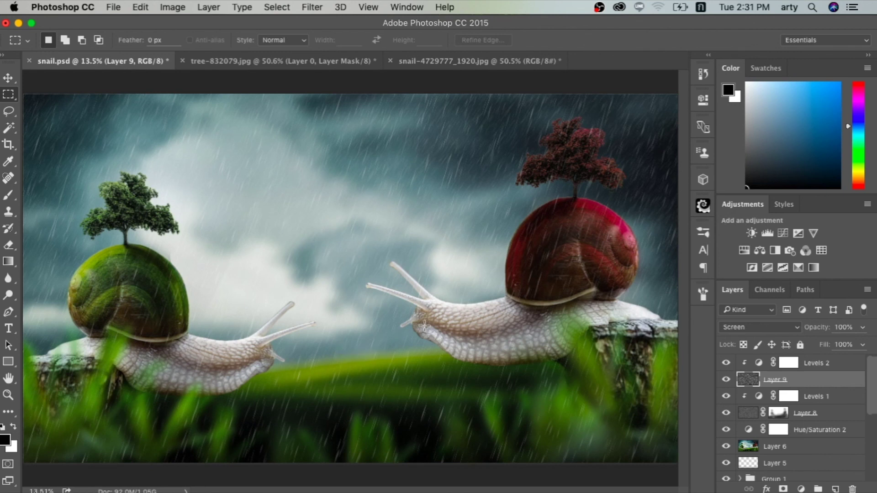
# - Raise the Levels 2 black input from 105 to 114 to thin the rain
pyautogui.click(758, 365)
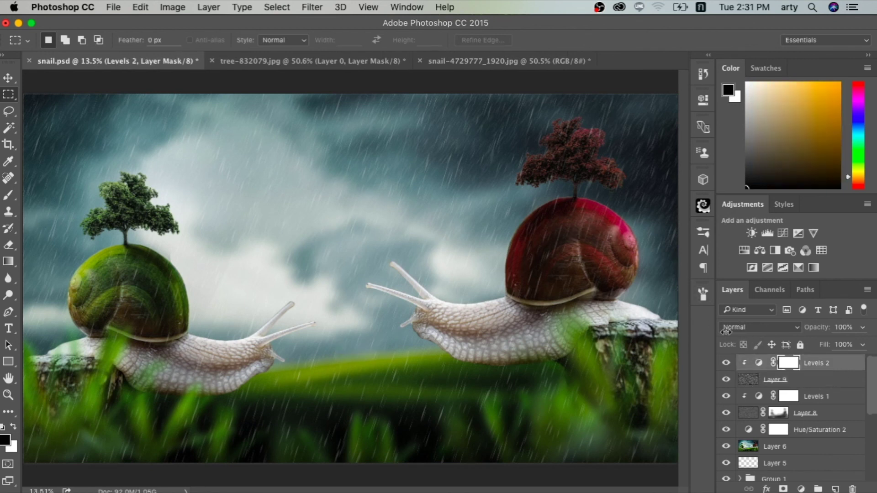
pyautogui.doubleClick(757, 362)
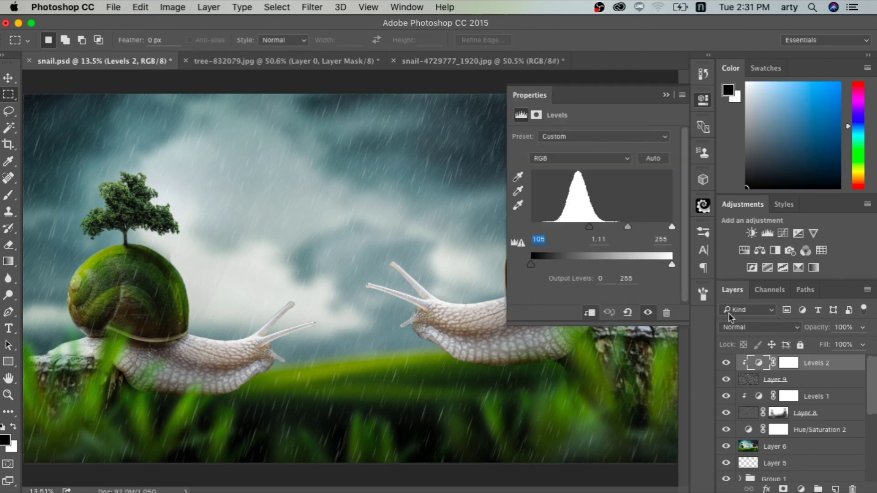
pyautogui.moveTo(590, 226); pyautogui.dragTo(591, 226)
pyautogui.click(665, 95)
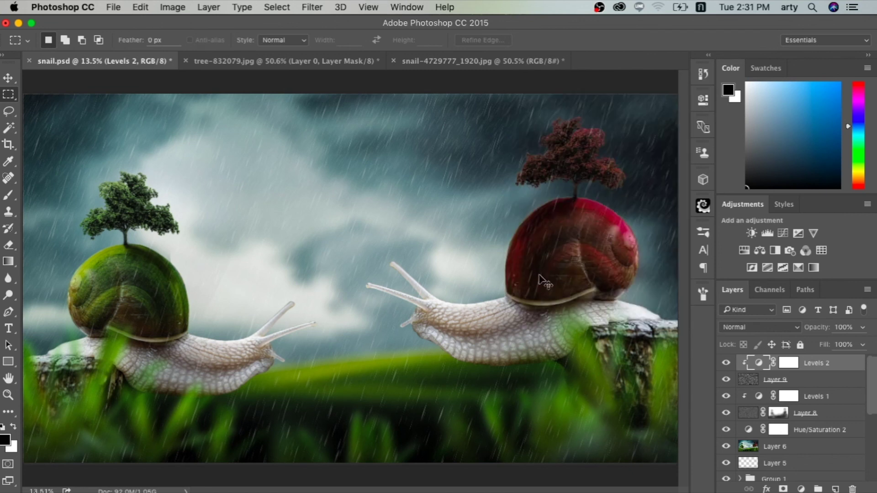
# - Zoom out and scroll around to review the whole rainy snail composite
pyautogui.hotkey('ctrl', '-')
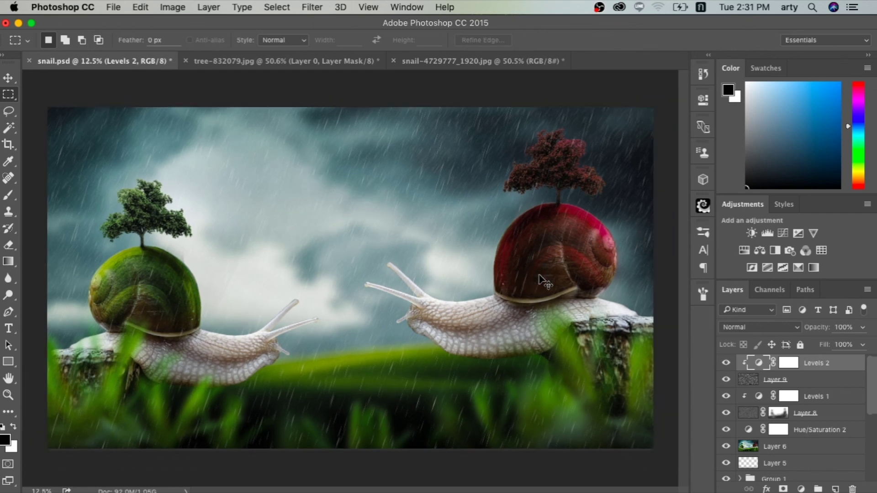
pyautogui.scroll(-5, 540, 275)
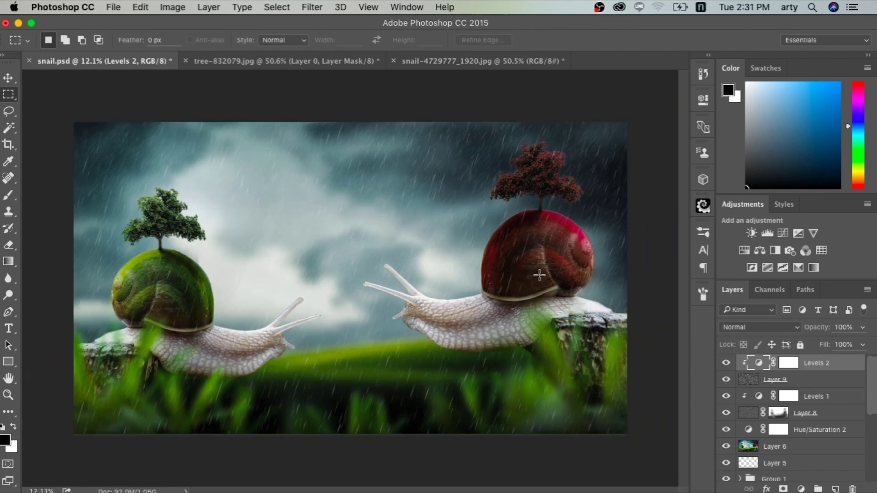
pyautogui.scroll(2, 540, 275)
pyautogui.scroll(2, 539, 275)
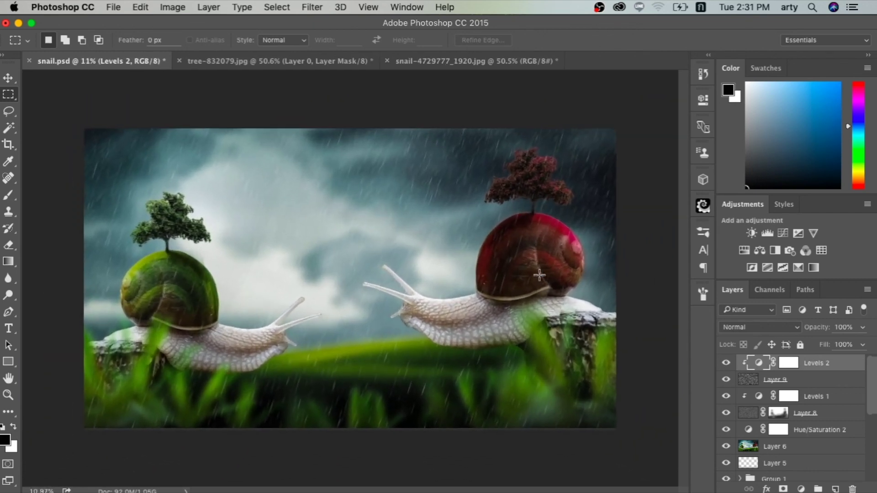
pyautogui.scroll(1, 540, 274)
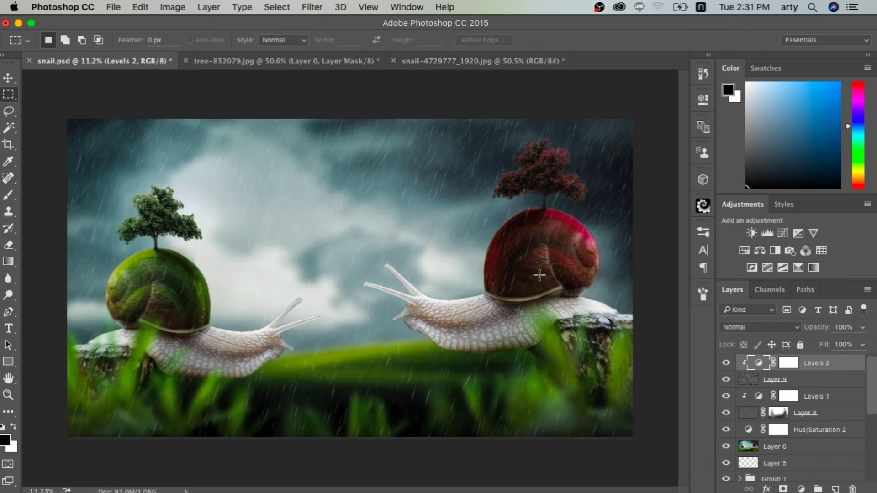
pyautogui.scroll(1, 540, 275)
pyautogui.scroll(-1, 540, 274)
pyautogui.scroll(-1, 540, 275)
pyautogui.scroll(1, 539, 275)
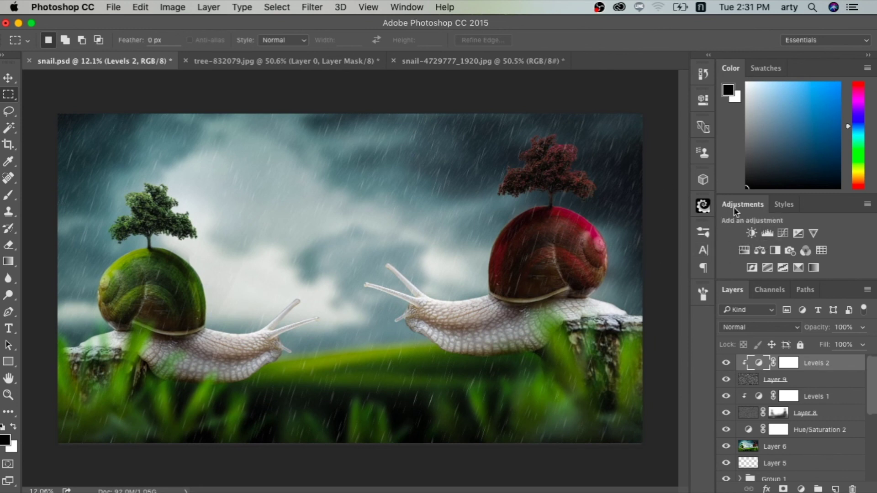
# - Add a Color Balance adjustment with midtones at +9 red, -5 magenta, -9 yellow
pyautogui.click(759, 249)
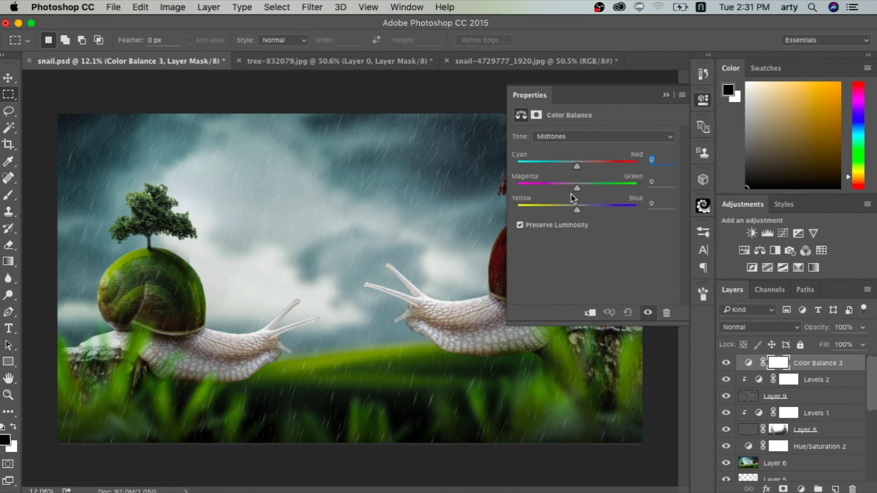
pyautogui.moveTo(577, 209)
pyautogui.mouseDown()
pyautogui.moveTo(566, 207)
pyautogui.moveTo(582, 167)
pyautogui.mouseUp()
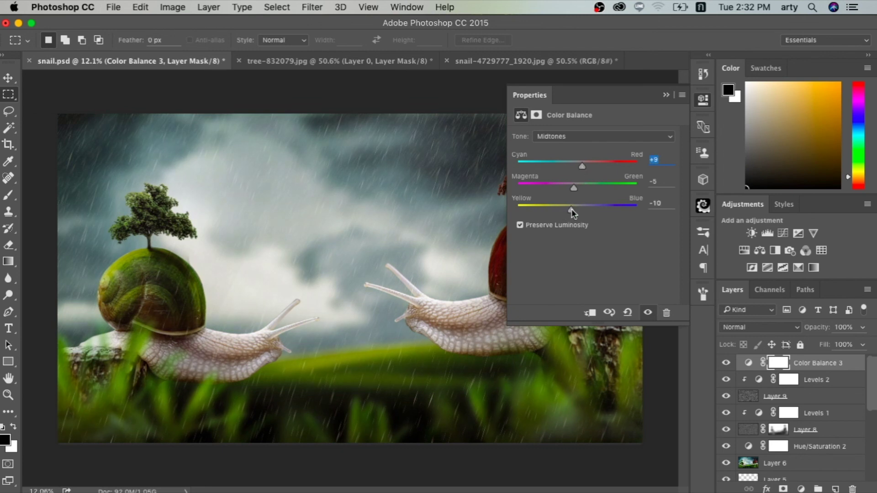
pyautogui.moveTo(571, 209); pyautogui.dragTo(572, 209)
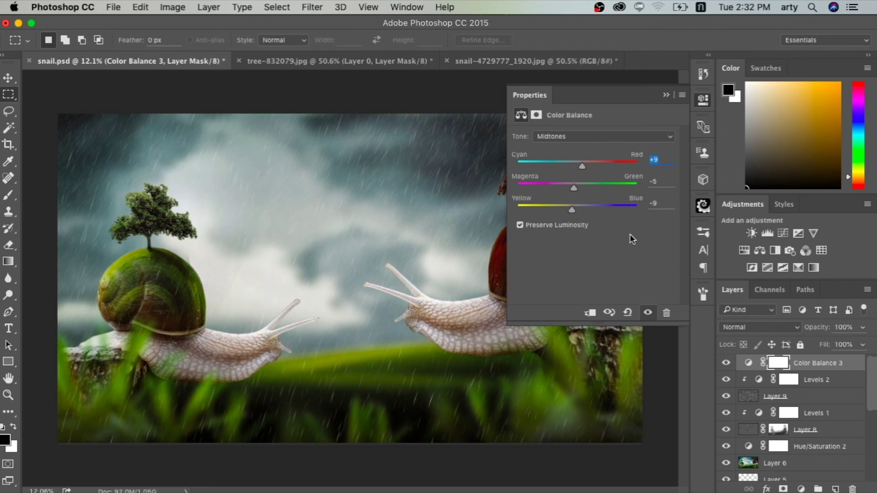
pyautogui.click(648, 312)
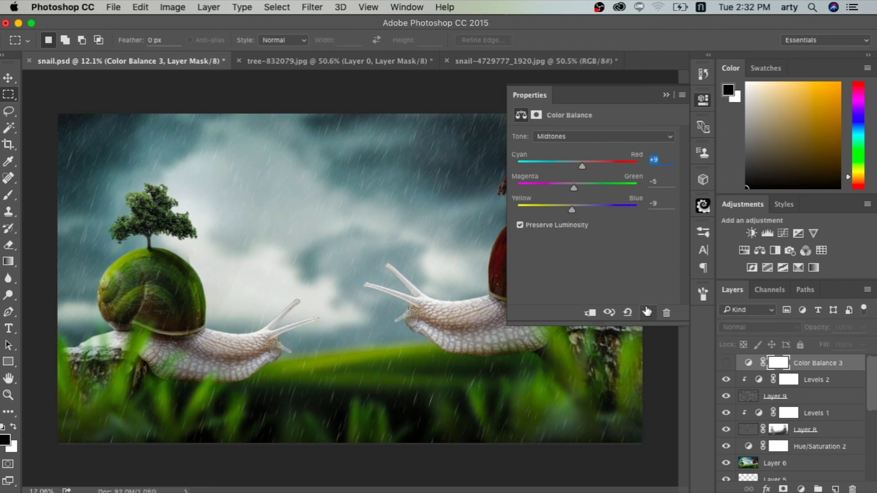
pyautogui.click(667, 96)
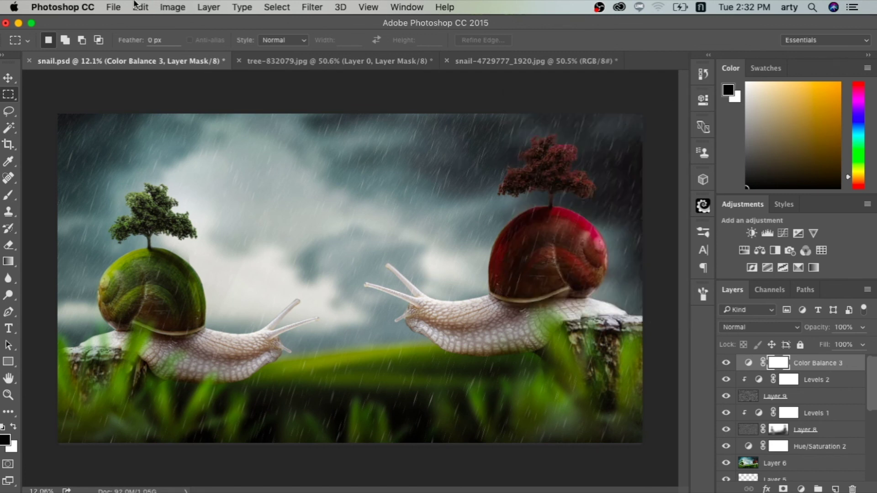
pyautogui.click(114, 7)
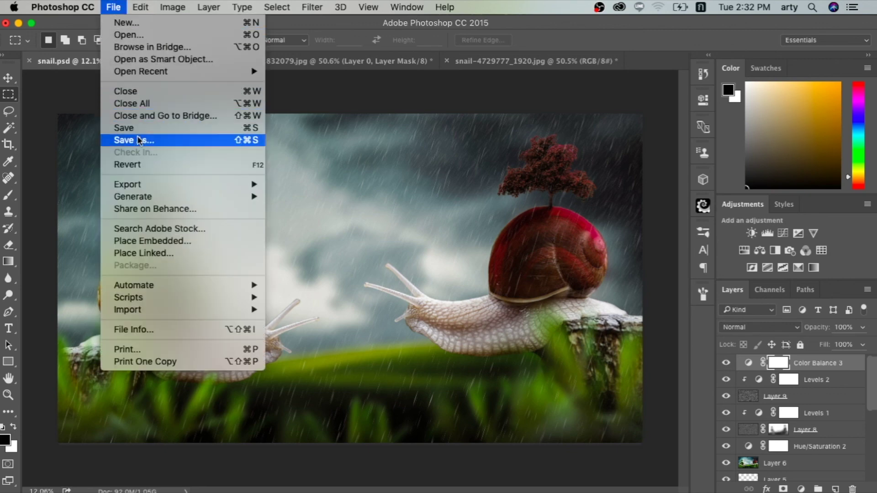